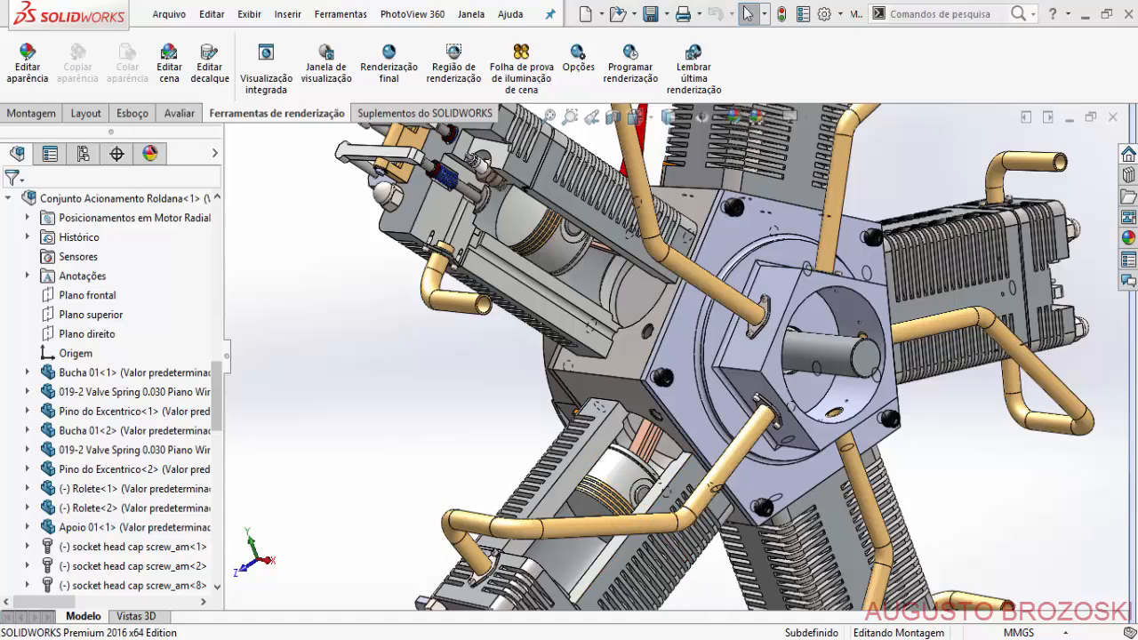
# Switch to the Motor Radial 01 PDF and examine the crankcase, cylinder and cylinder head drawings across its three sheets.
pyautogui.hotkey('alt', 'Tab')
pyautogui.scroll(-6, 579, 443)
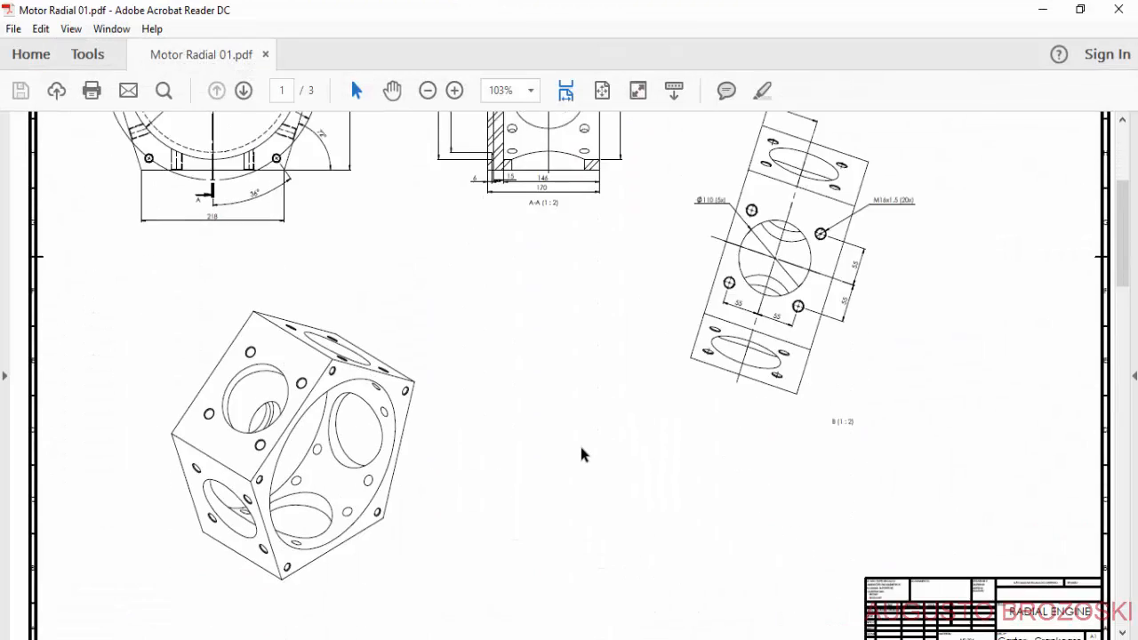
pyautogui.scroll(-10, 580, 454)
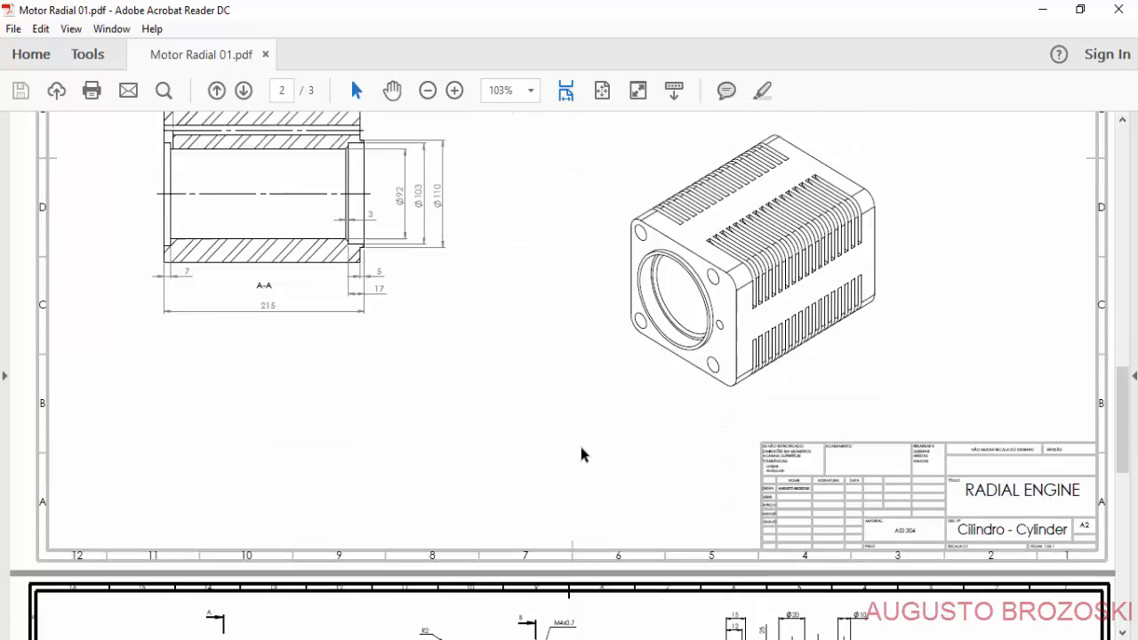
pyautogui.scroll(-10, 582, 455)
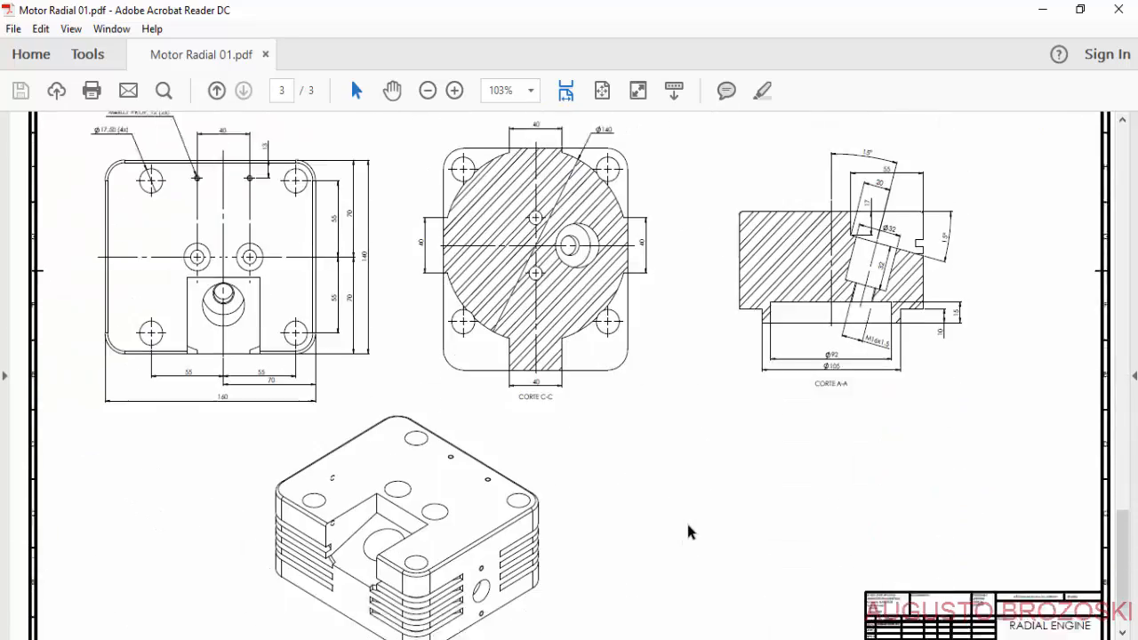
pyautogui.scroll(-1, 686, 532)
pyautogui.scroll(8, 686, 533)
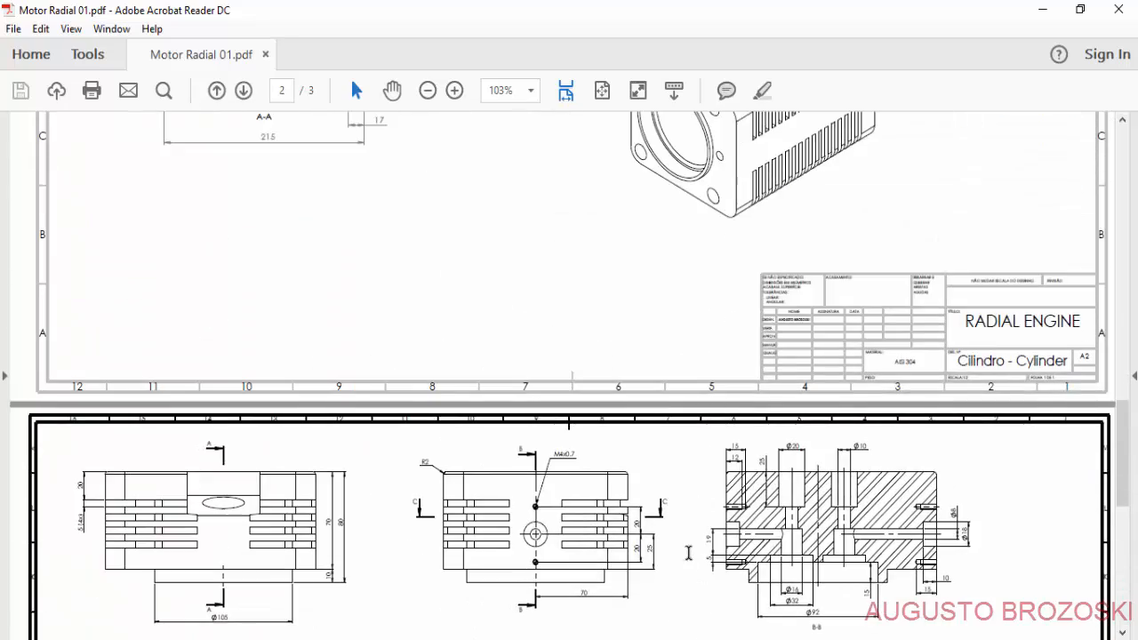
pyautogui.scroll(15, 688, 553)
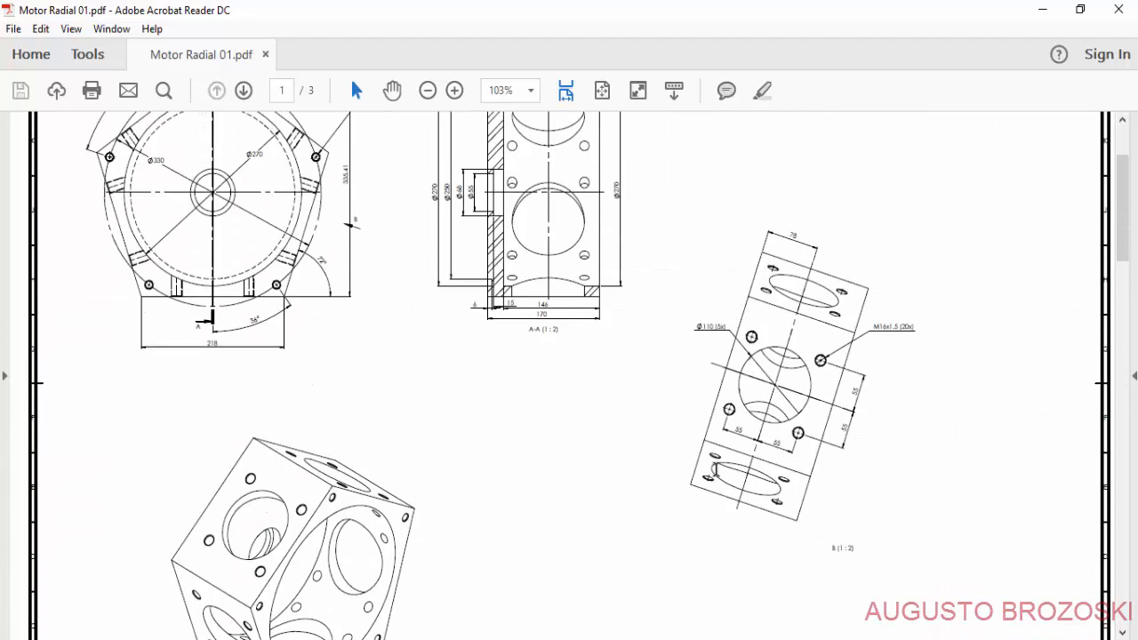
pyautogui.scroll(3, 715, 469)
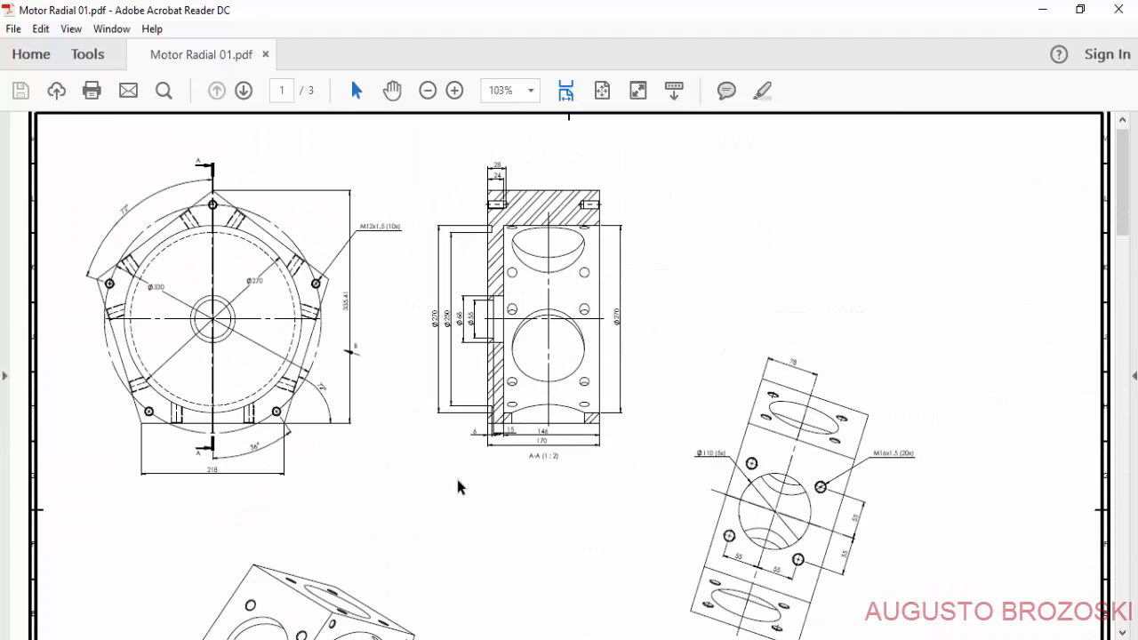
pyautogui.scroll(-6, 597, 473)
pyautogui.scroll(-4, 633, 502)
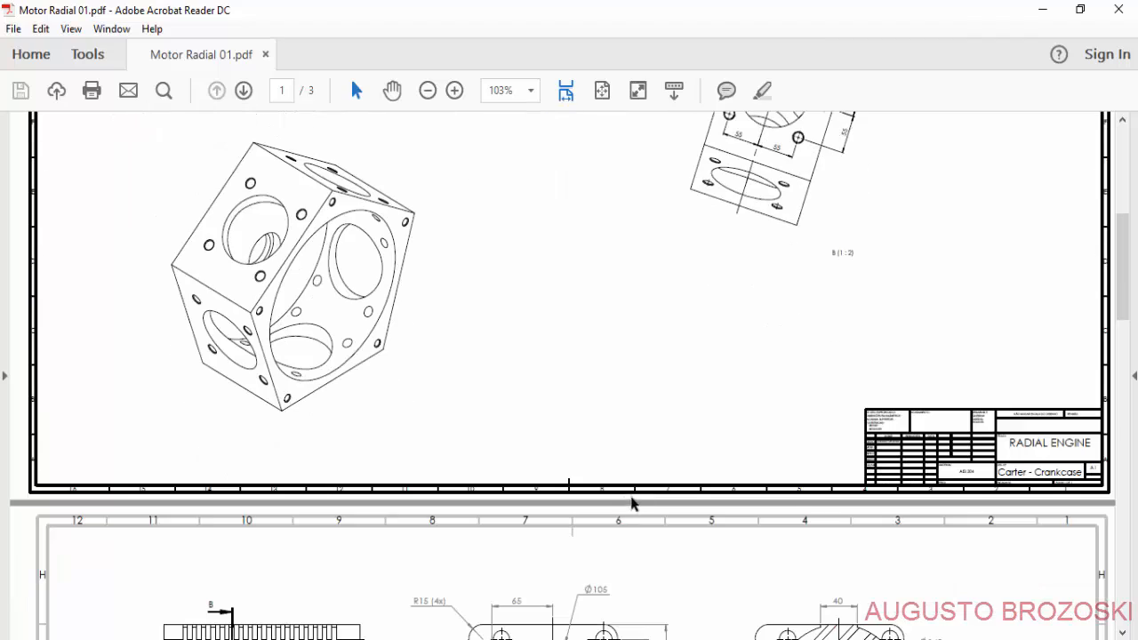
pyautogui.scroll(10, 658, 498)
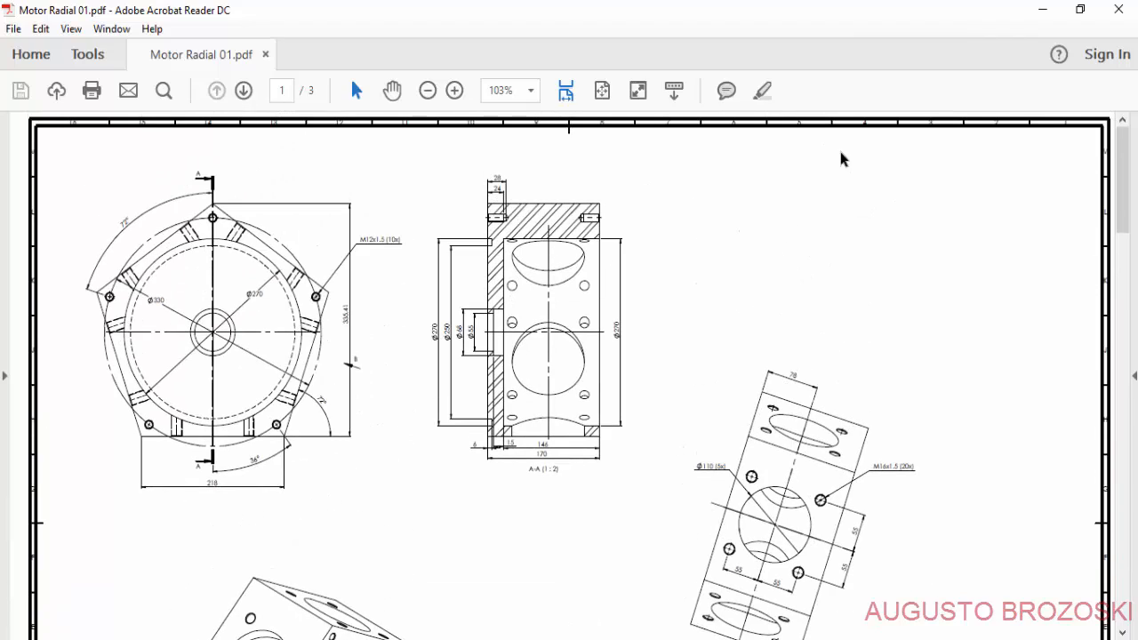
pyautogui.click(1045, 11)
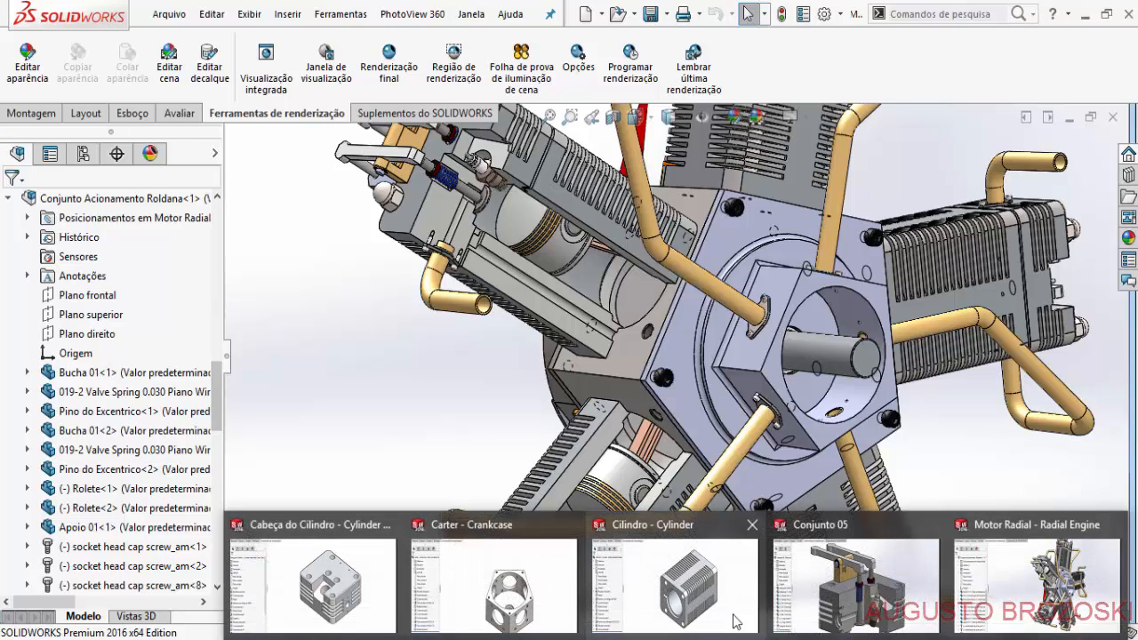
# Examine the open SOLIDWORKS models: crankcase, cylinder, cylinder head, Conjunto 05 and the complete radial engine assembly.
pyautogui.click(509, 594)
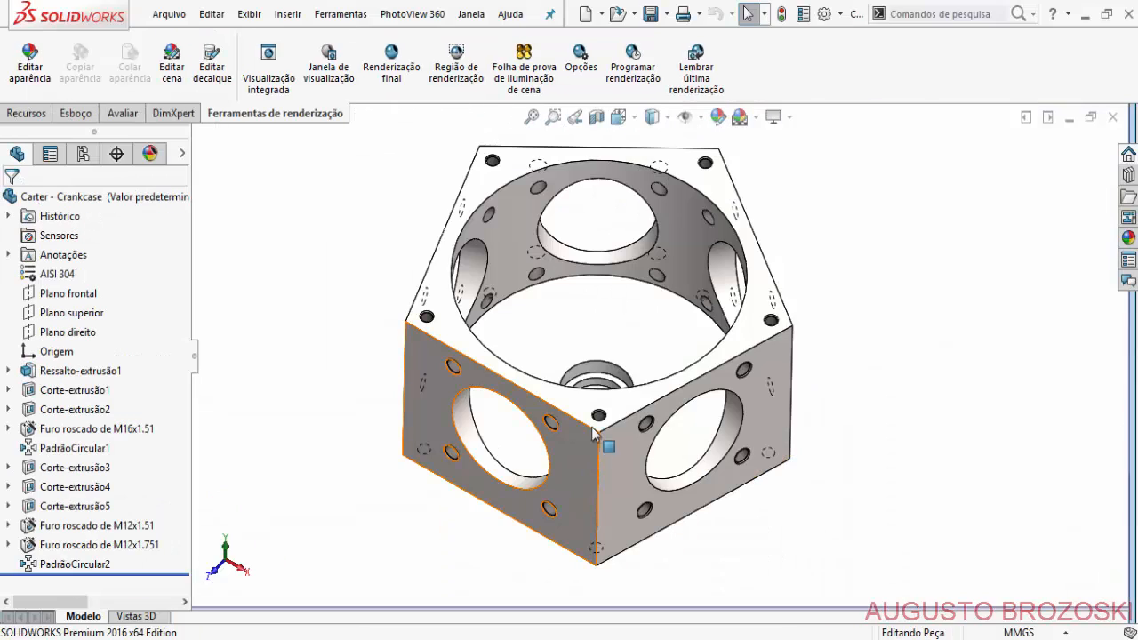
pyautogui.scroll(1, 591, 374)
pyautogui.moveTo(592, 359); pyautogui.dragTo(675, 528, button='middle')
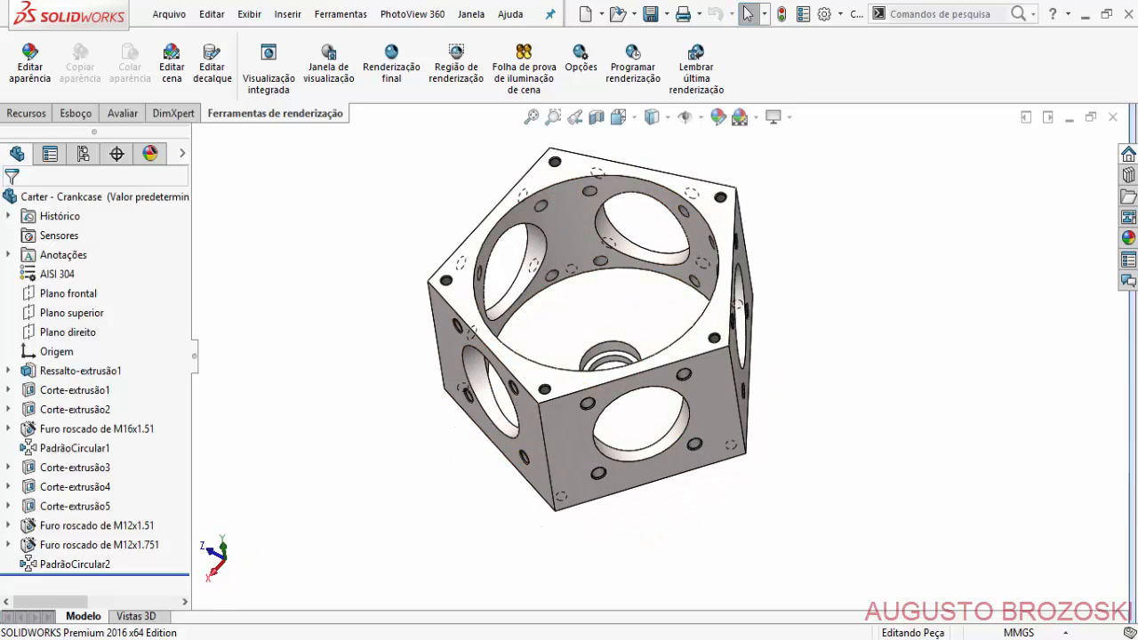
pyautogui.moveTo(358, 596)
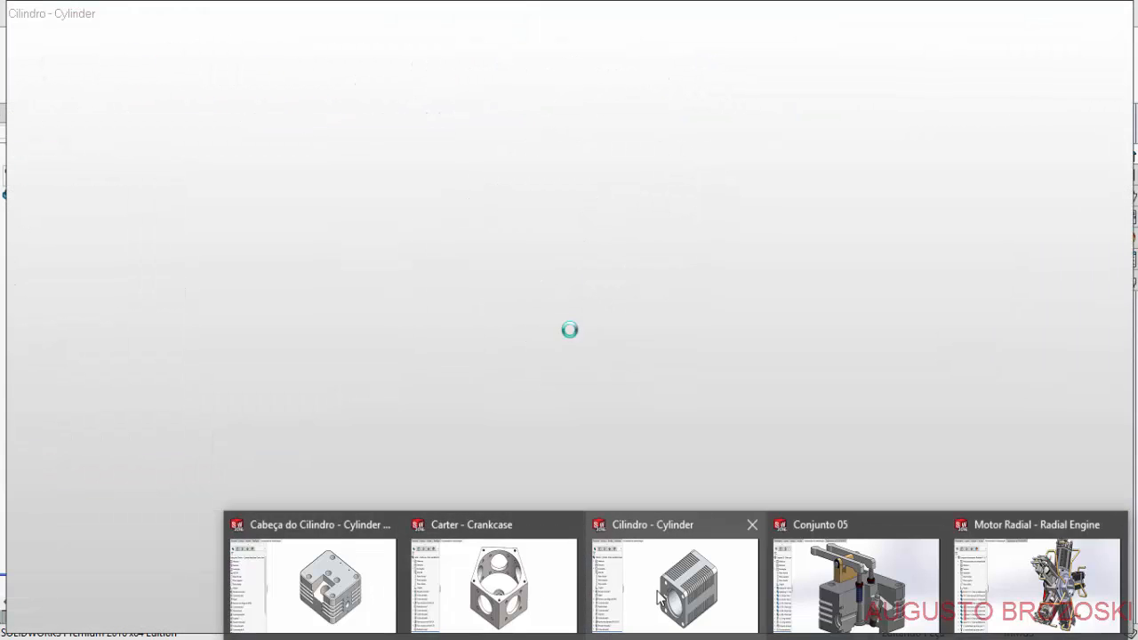
pyautogui.click(651, 589)
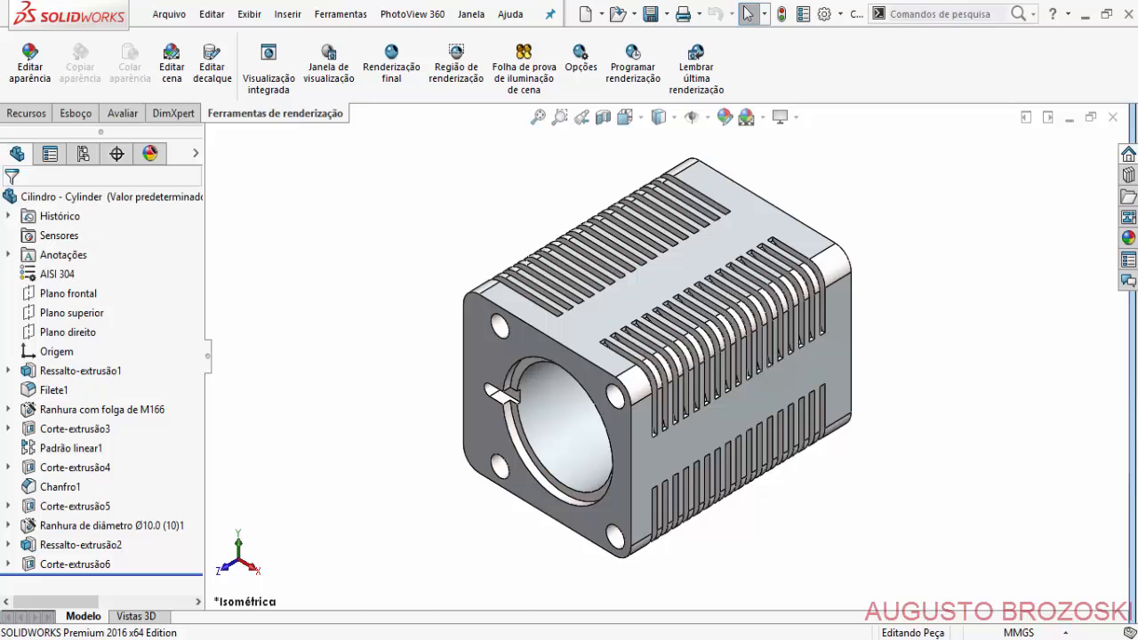
pyautogui.click(343, 600)
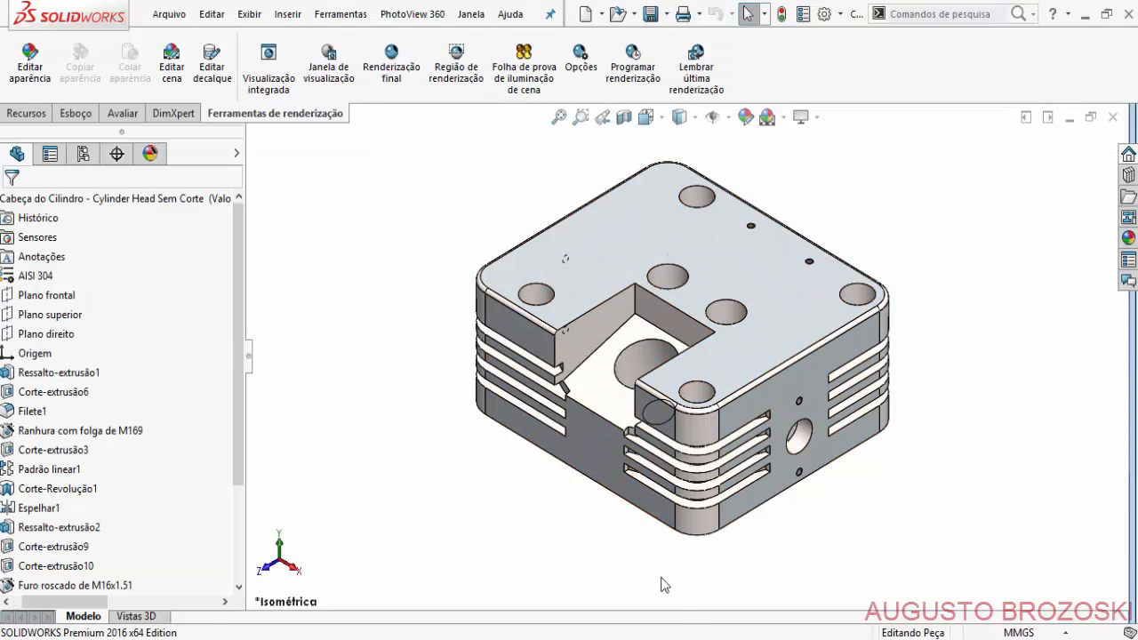
pyautogui.click(866, 591)
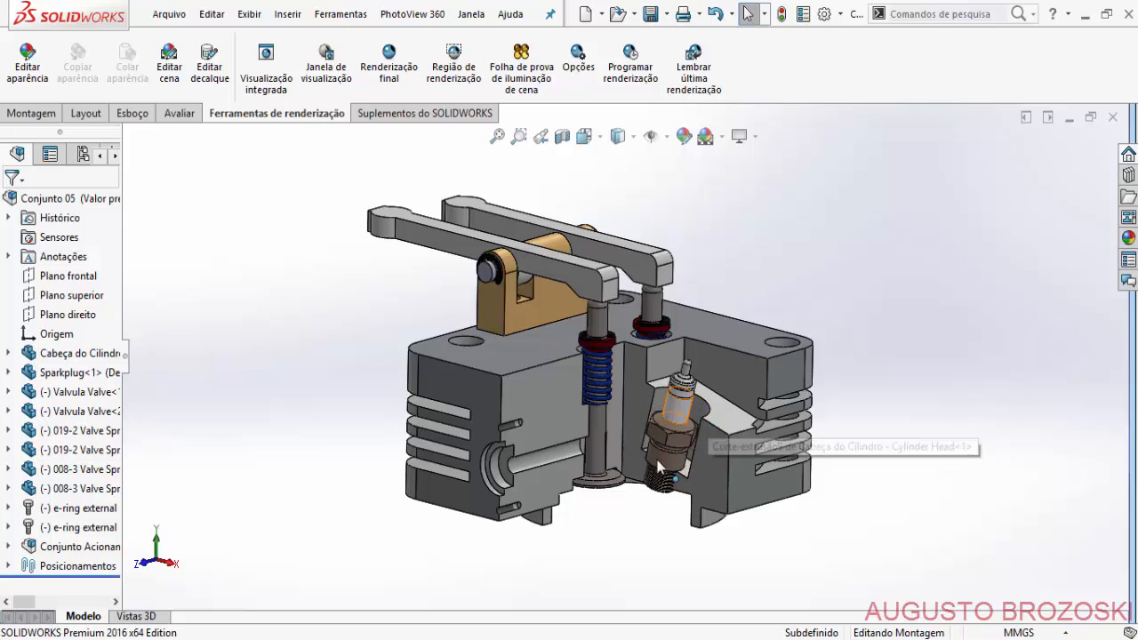
pyautogui.click(1006, 594)
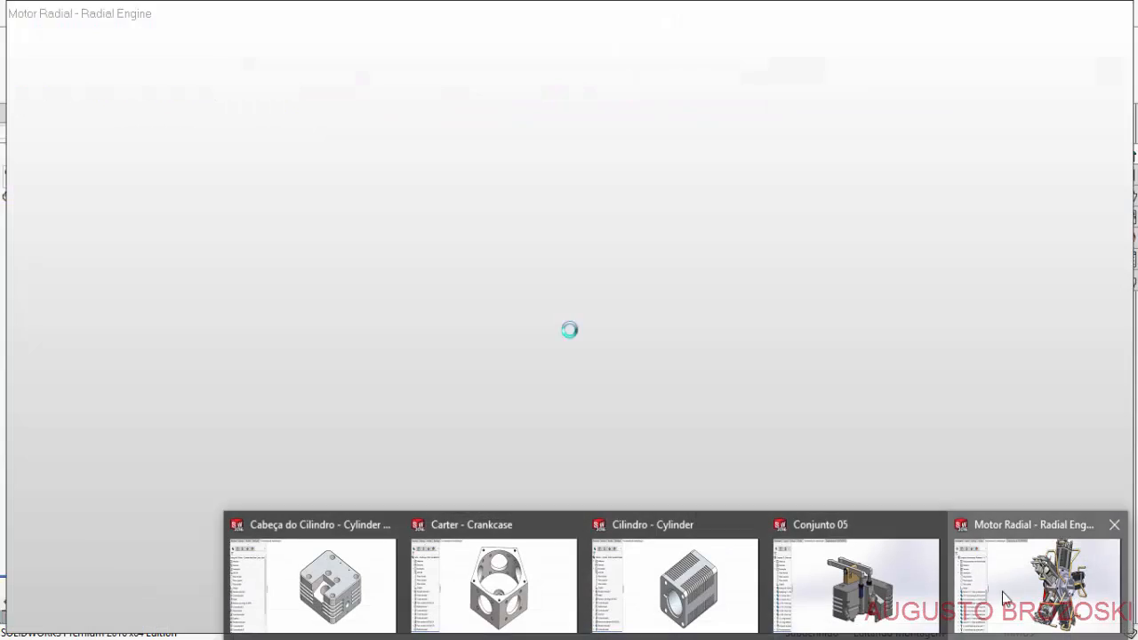
pyautogui.scroll(4, 706, 455)
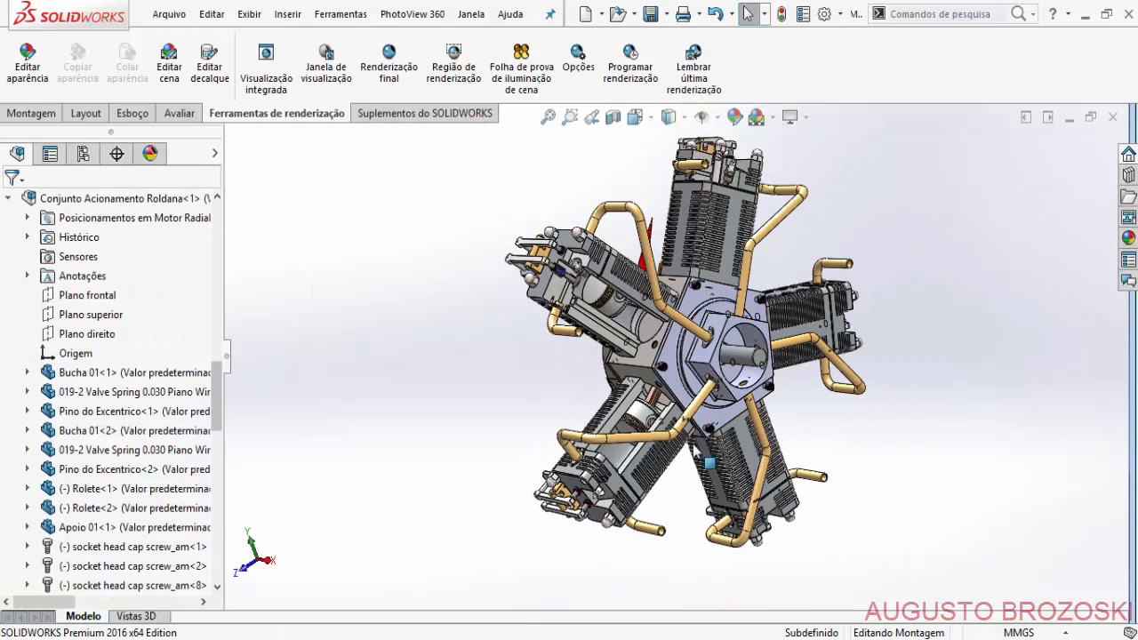
pyautogui.moveTo(698, 419); pyautogui.dragTo(737, 474, button='middle')
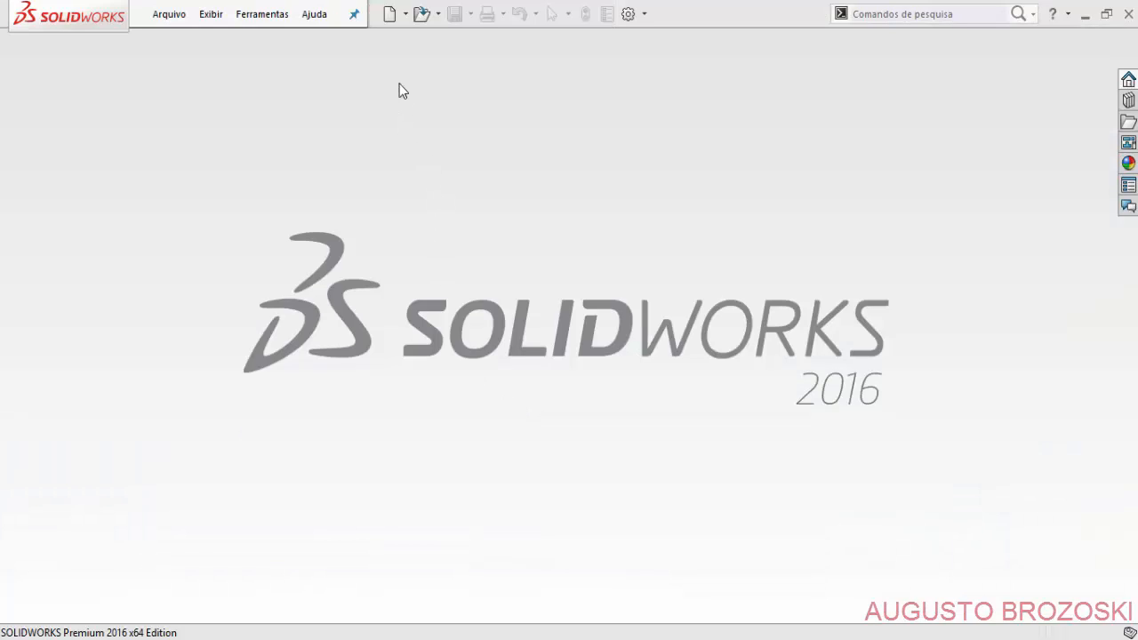
# Create a new part document and open a sketch on the front plane (Plano frontal).
pyautogui.click(388, 15)
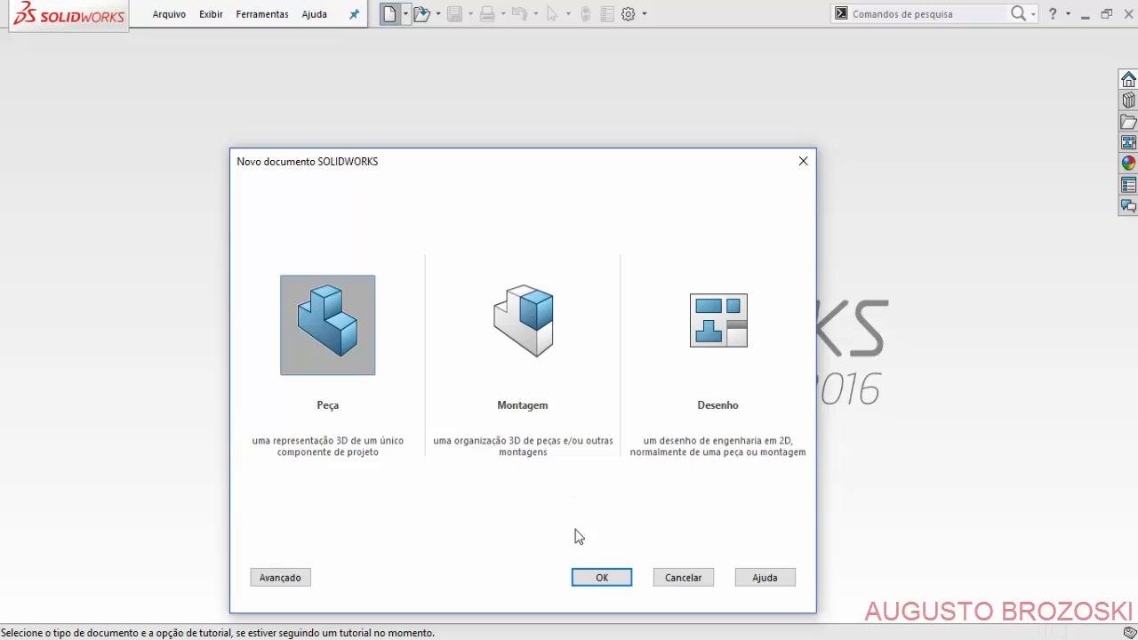
pyautogui.click(593, 577)
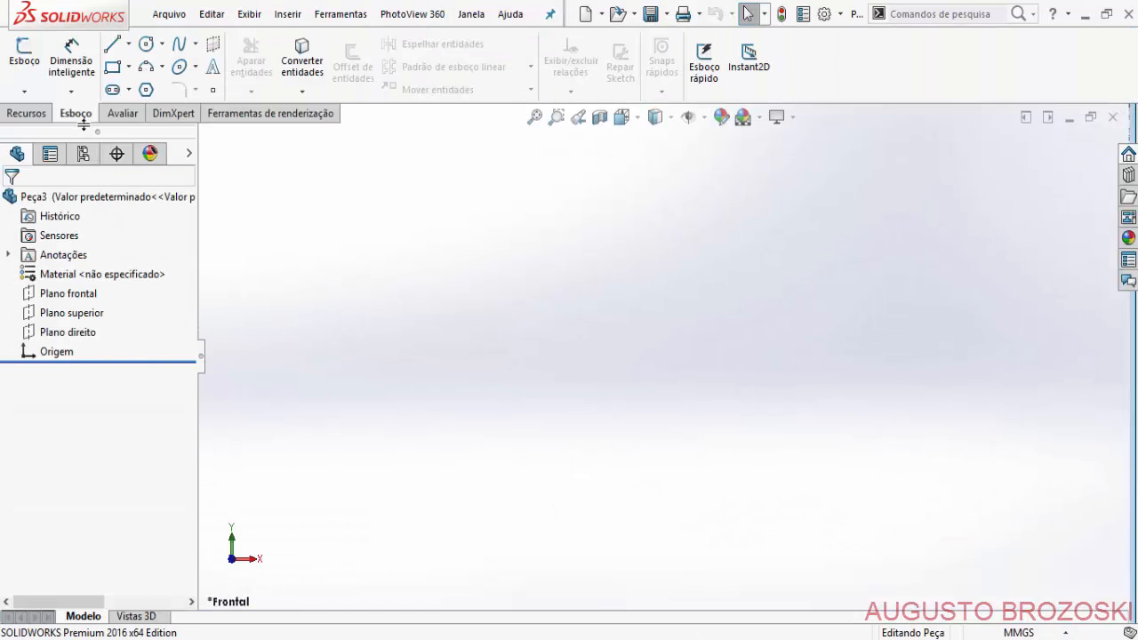
pyautogui.click(24, 51)
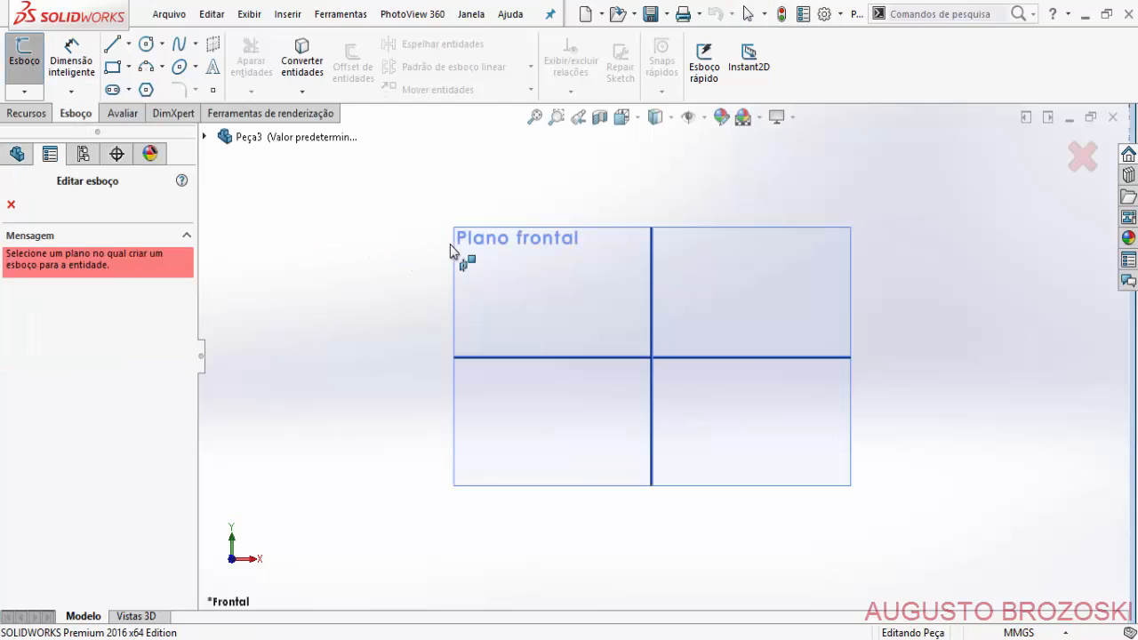
pyautogui.click(527, 234)
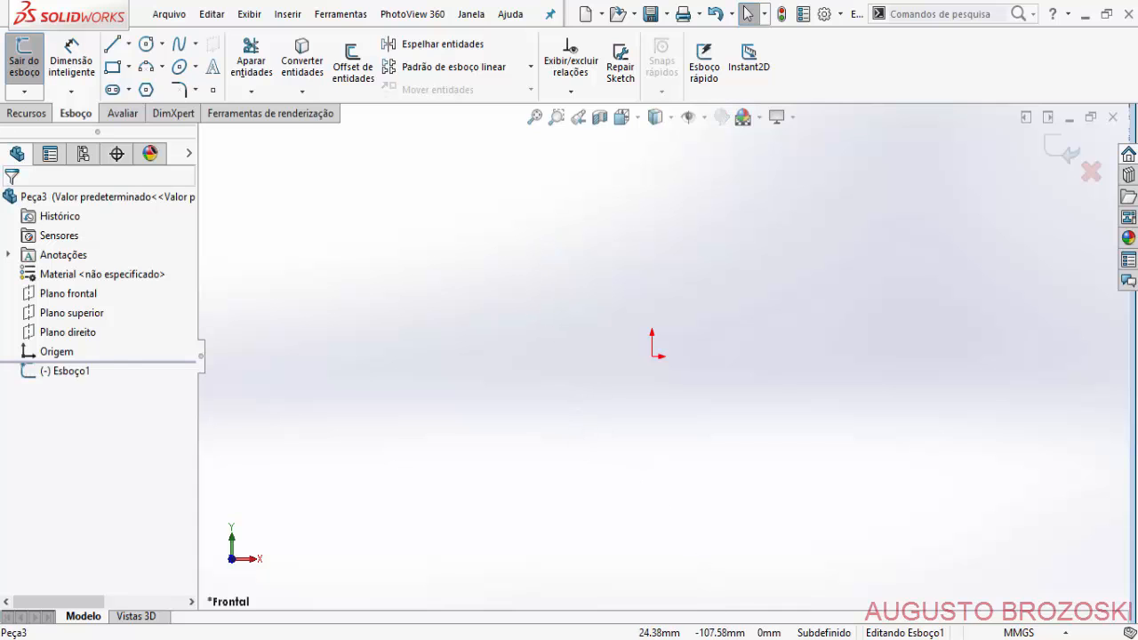
# Check the crankcase drawing in the PDF, and sketch a five-sided polygon centred on the origin with an inscribed circle about 140 mm in diameter.
pyautogui.click(707, 635)
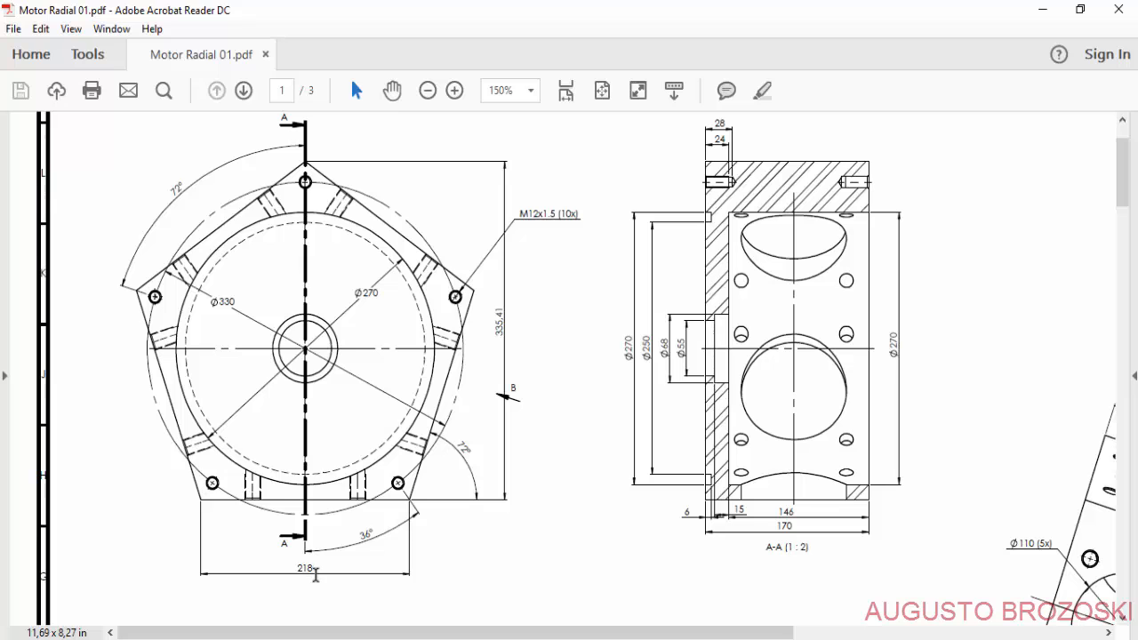
pyautogui.click(1042, 11)
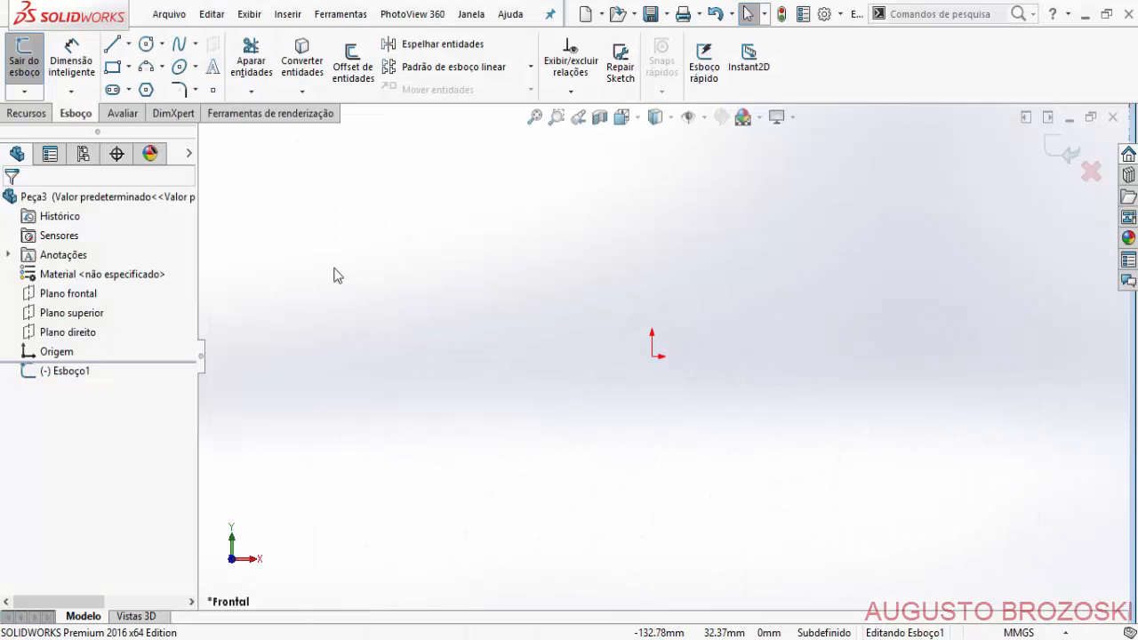
pyautogui.click(145, 91)
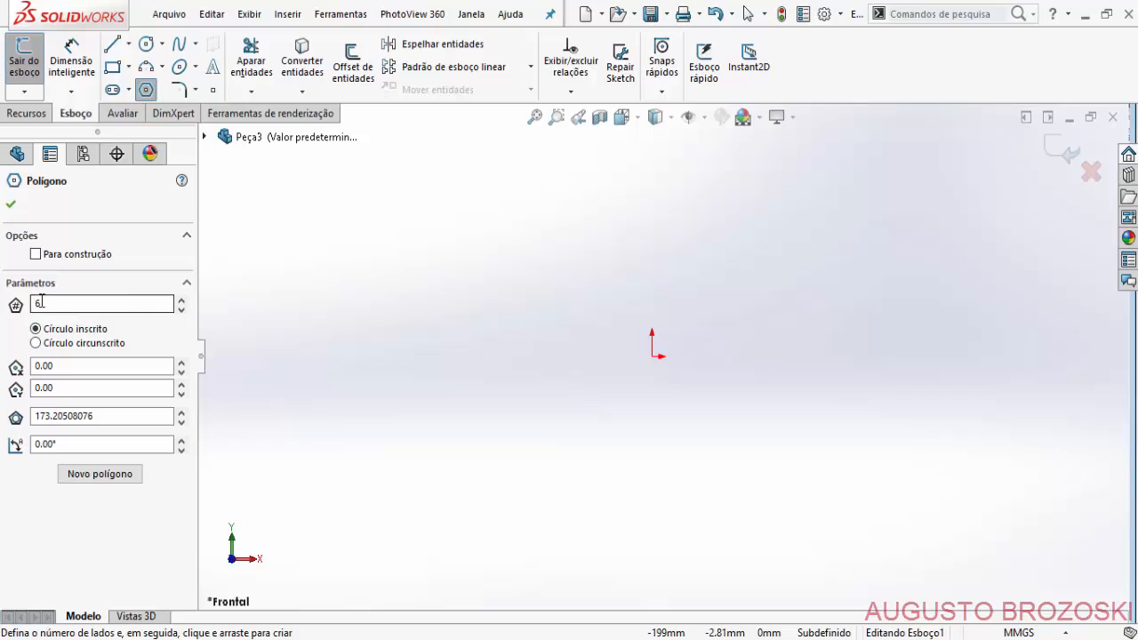
pyautogui.doubleClick(52, 303)
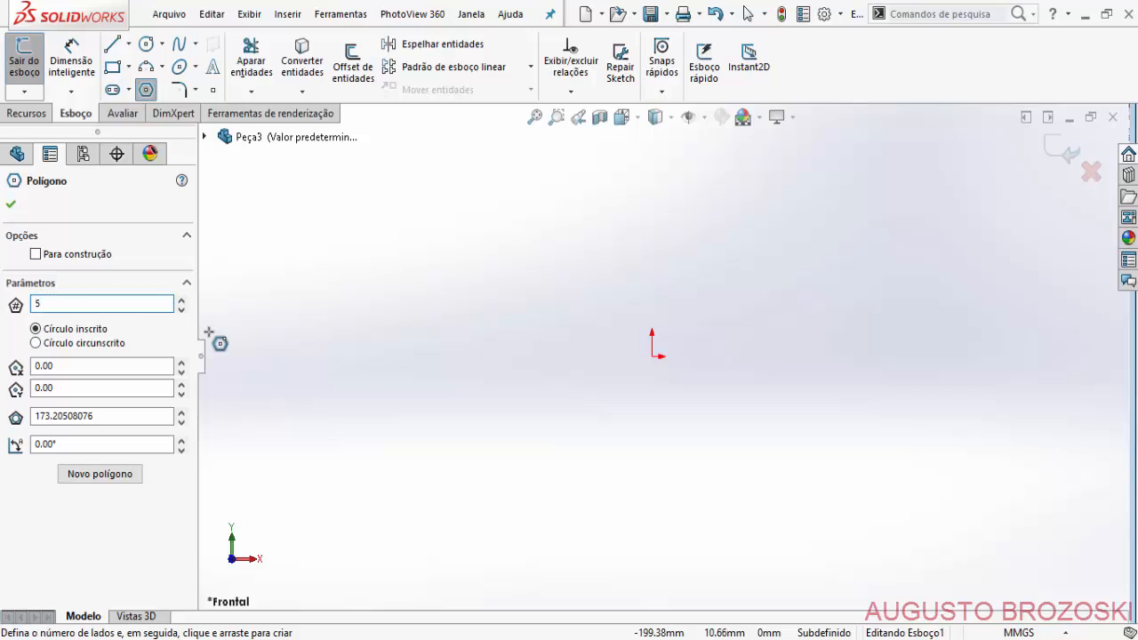
pyautogui.click(653, 355)
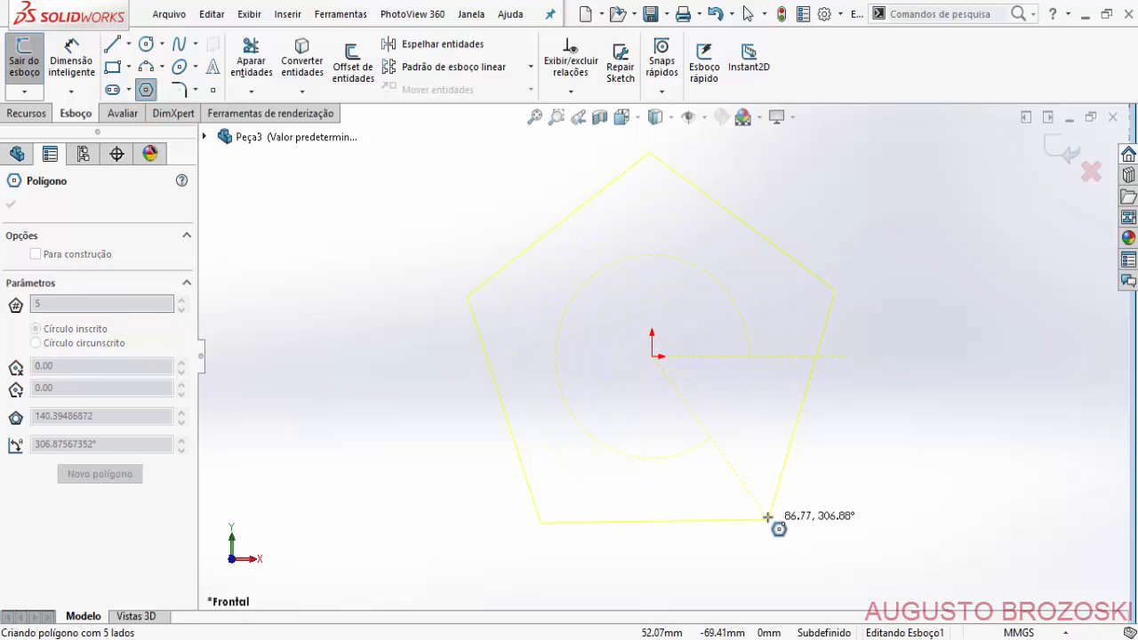
pyautogui.click(769, 519)
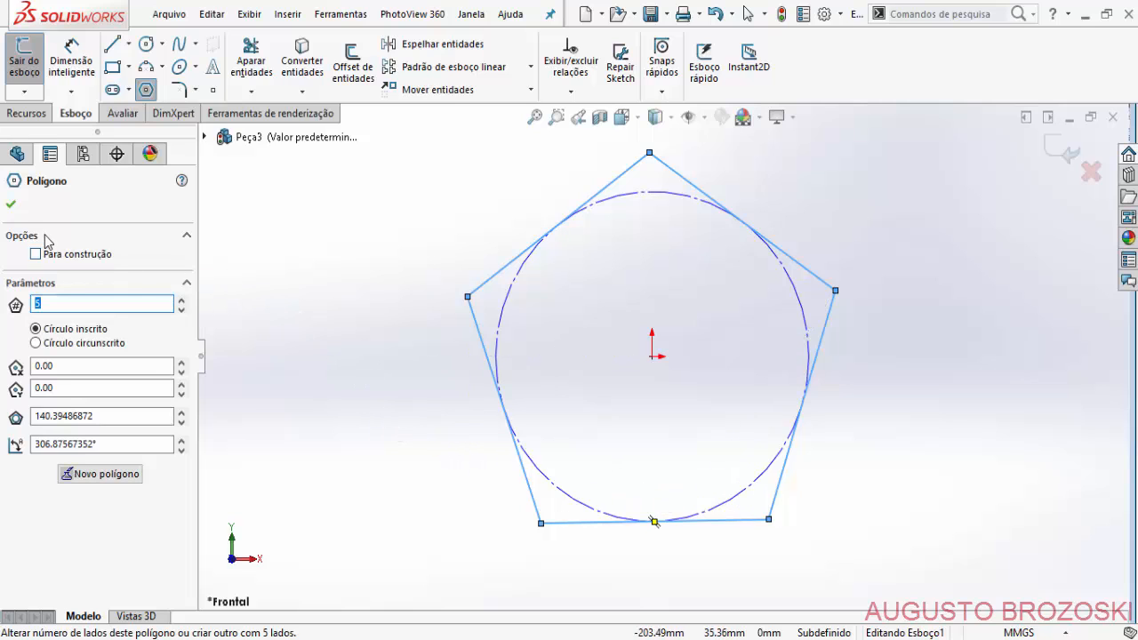
pyautogui.click(10, 208)
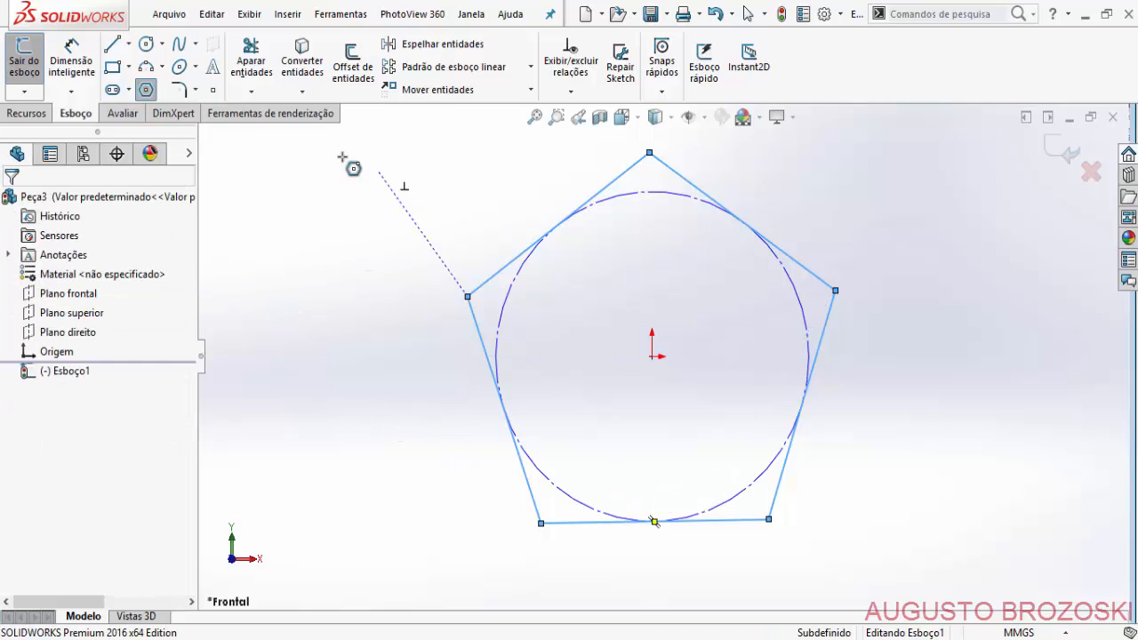
# Dimension the pentagon's bottom edge to 218 mm.
pyautogui.click(69, 75)
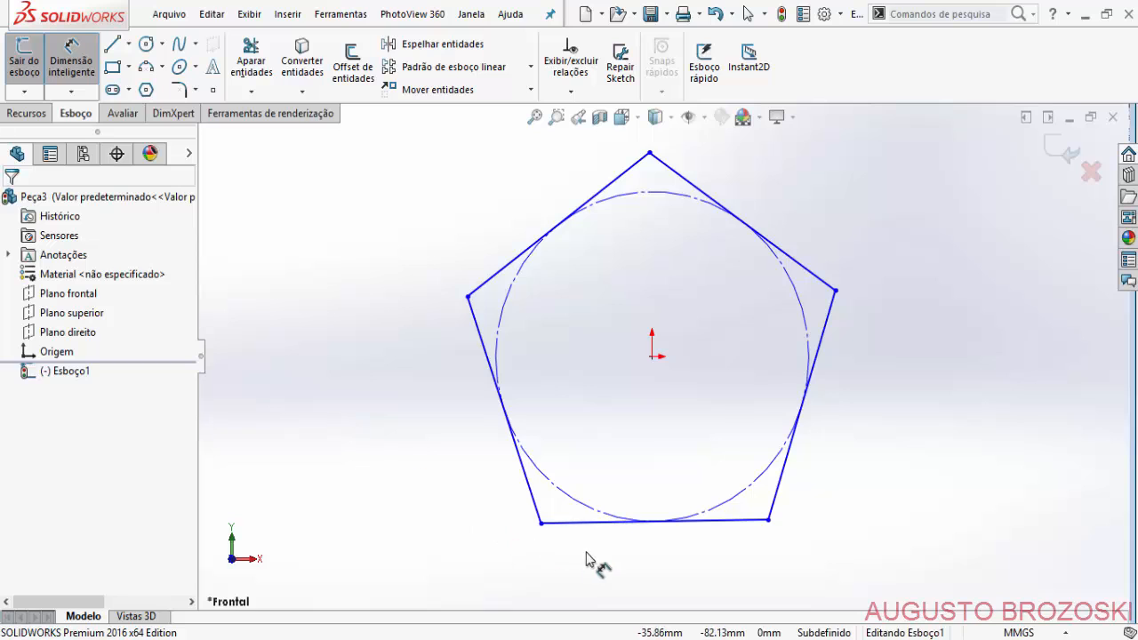
pyautogui.click(609, 538)
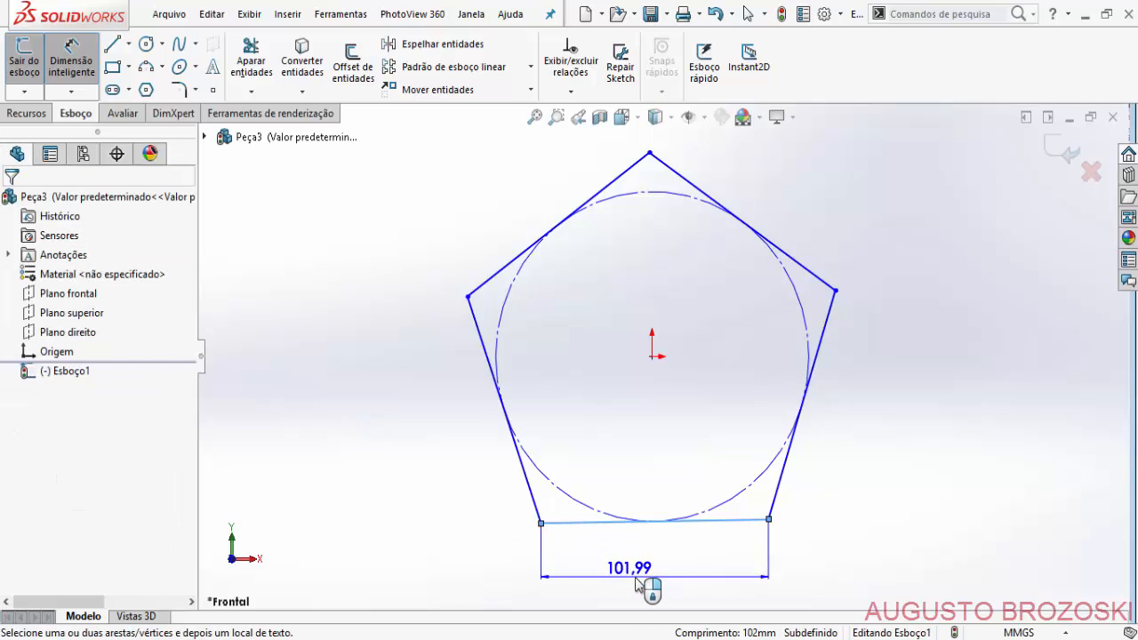
pyautogui.click(696, 586)
pyautogui.write('2')
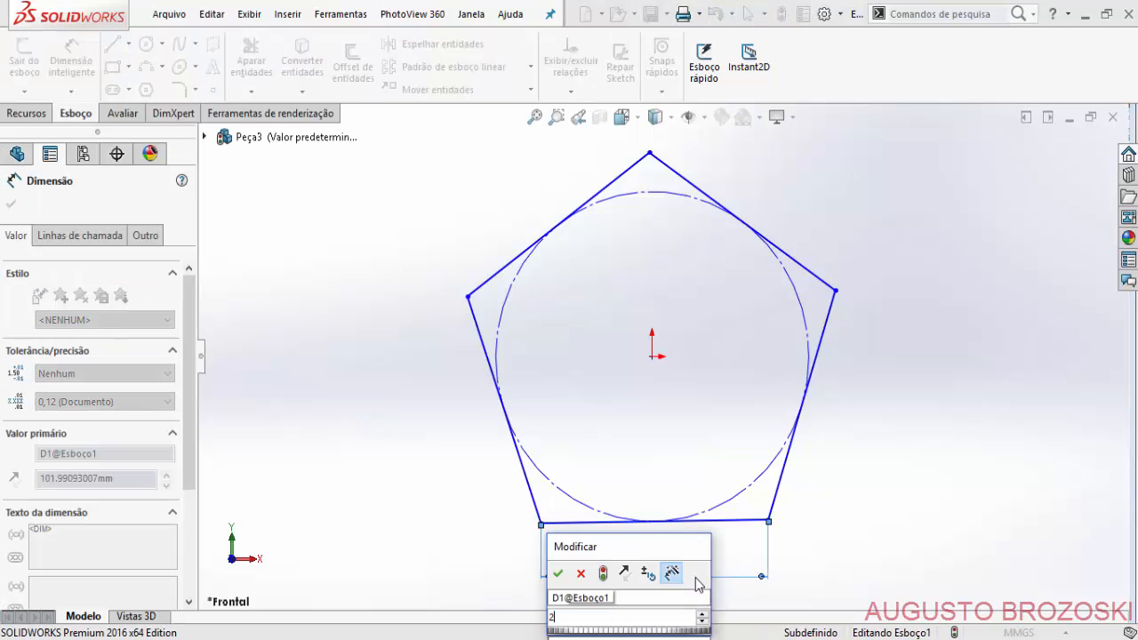
pyautogui.write('18')
pyautogui.press('Return')
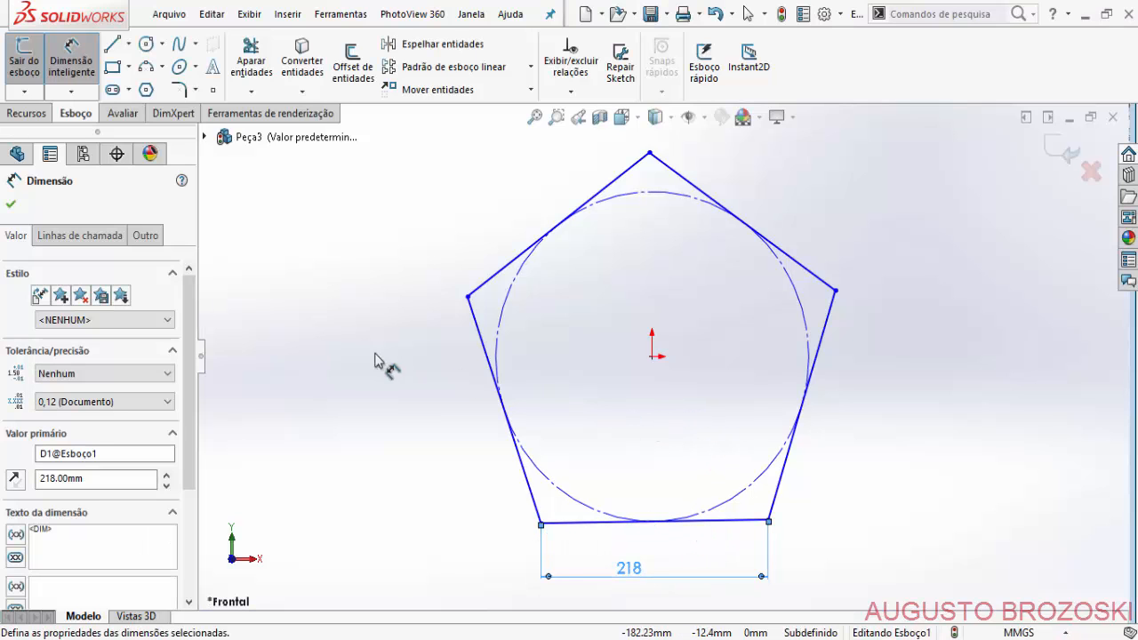
pyautogui.click(10, 207)
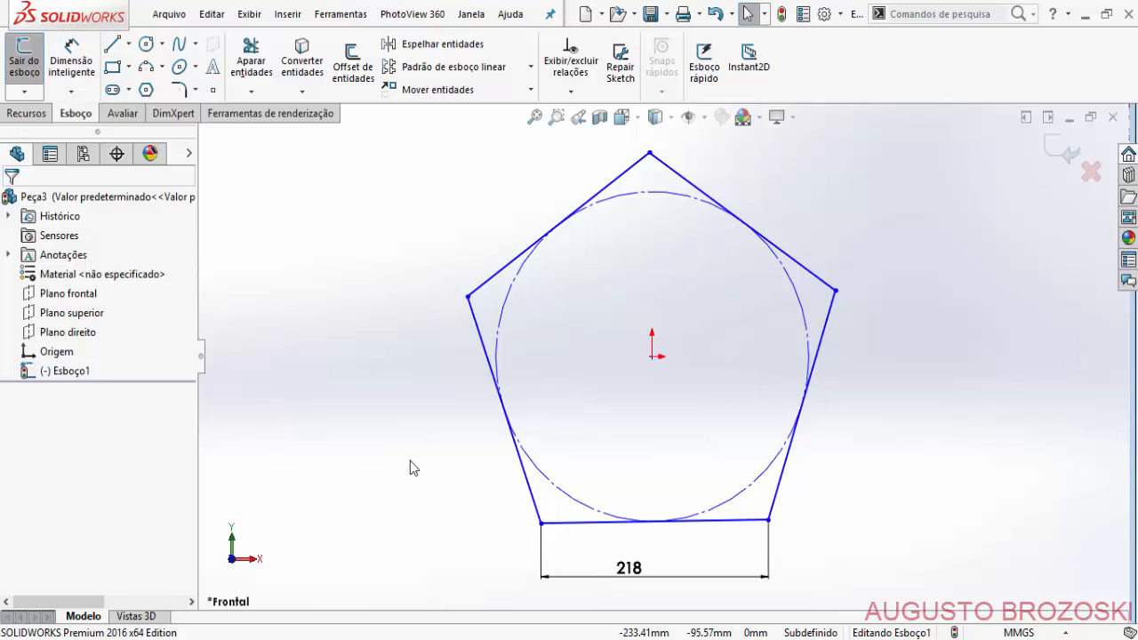
# Make the pentagon's bottom edge horizontal and close the sketch.
pyautogui.click(578, 524)
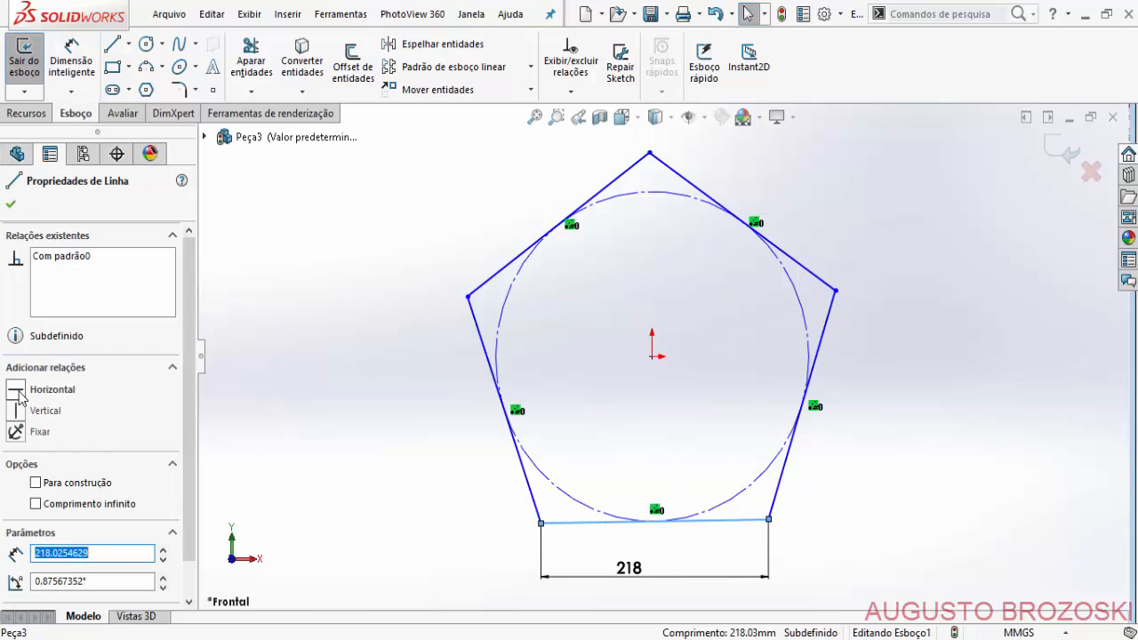
pyautogui.click(17, 391)
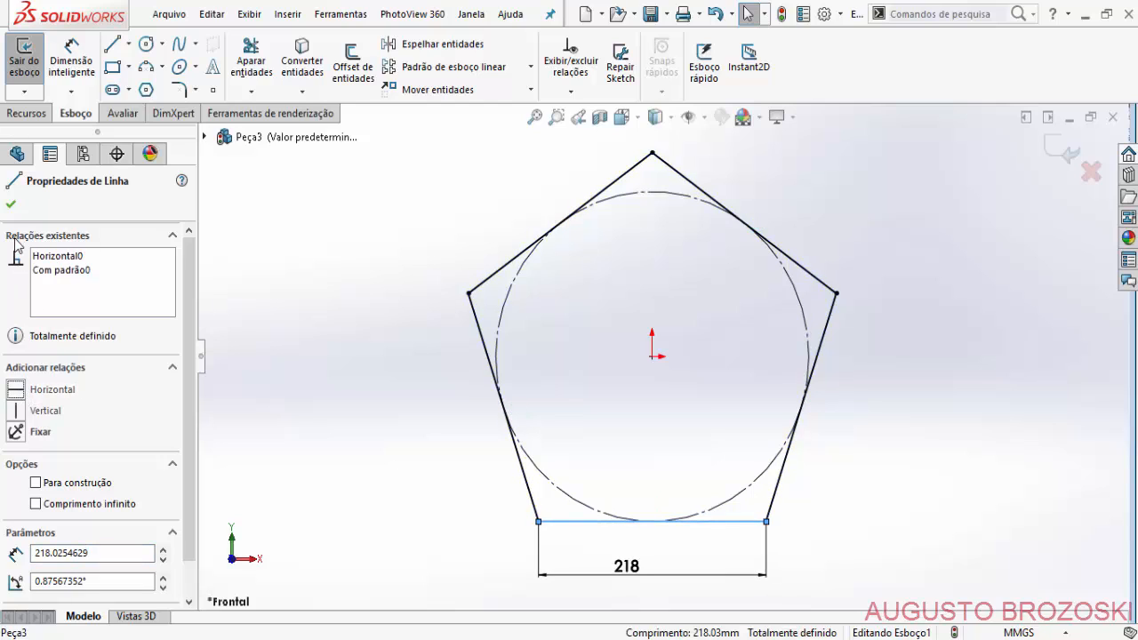
pyautogui.click(12, 206)
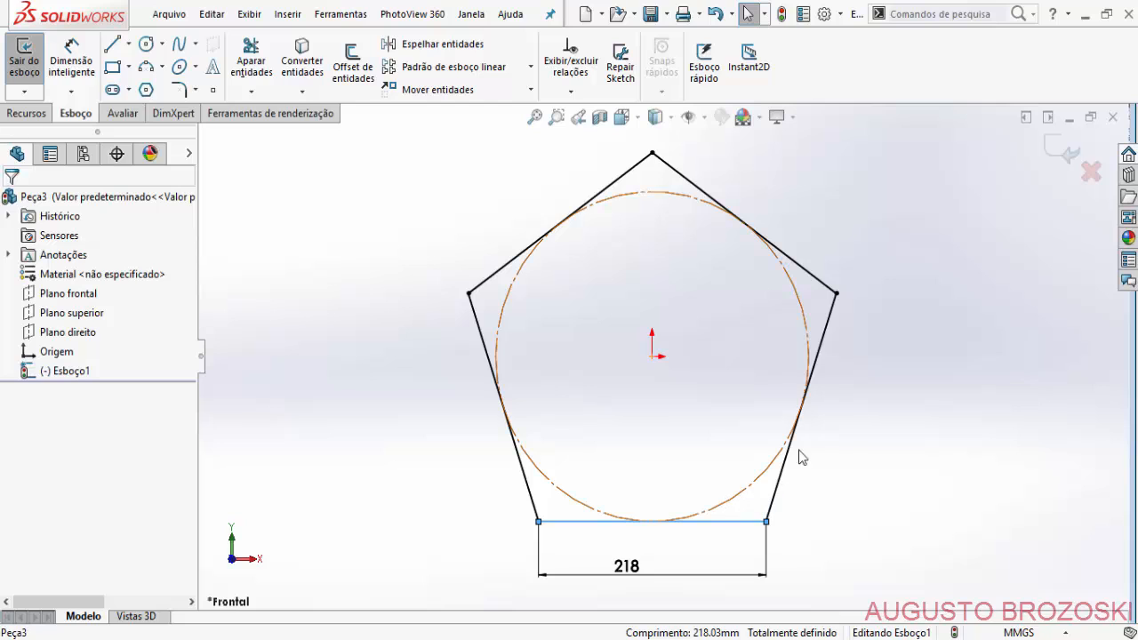
pyautogui.click(1058, 151)
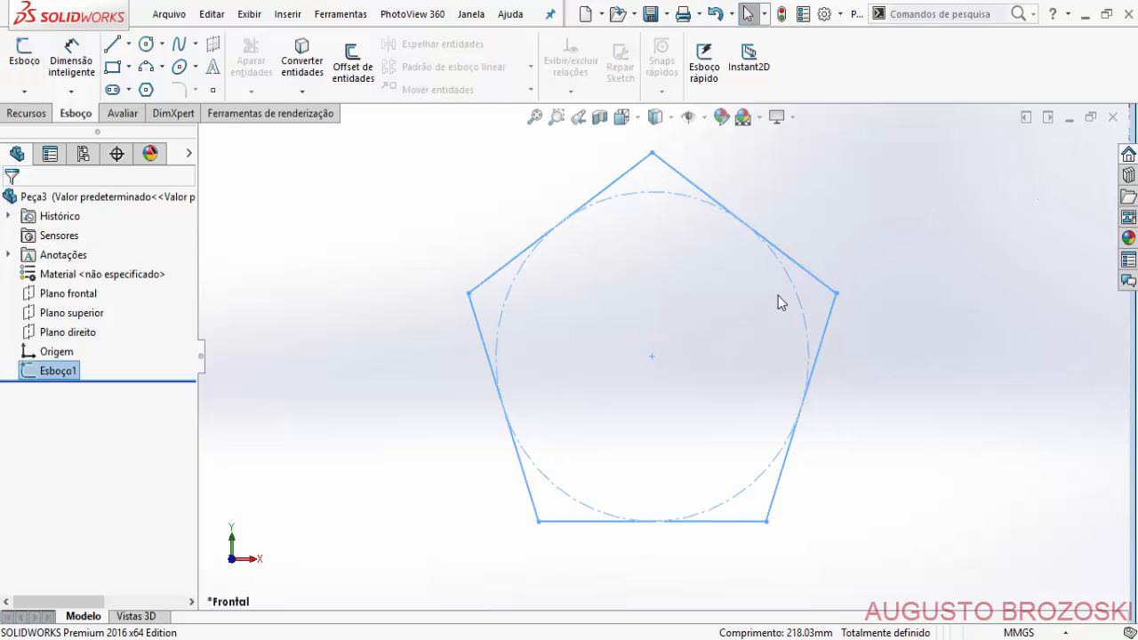
# Check the crankcase depth in the PDF drawing, and extrude the pentagon sketch as a blind boss 170 mm deep.
pyautogui.click(630, 119)
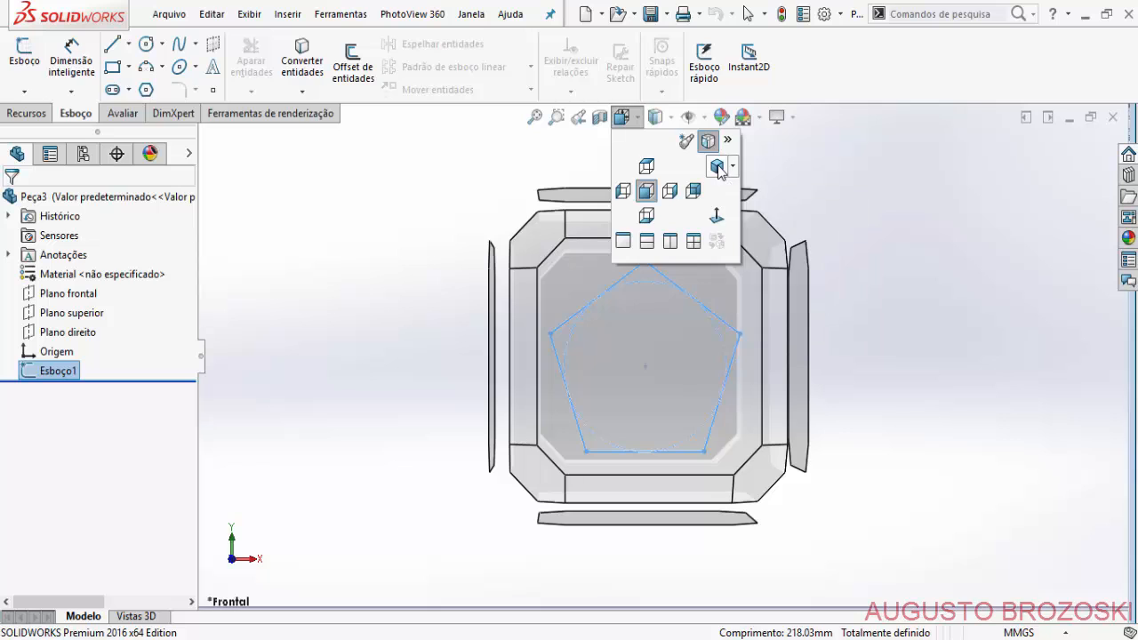
pyautogui.click(718, 169)
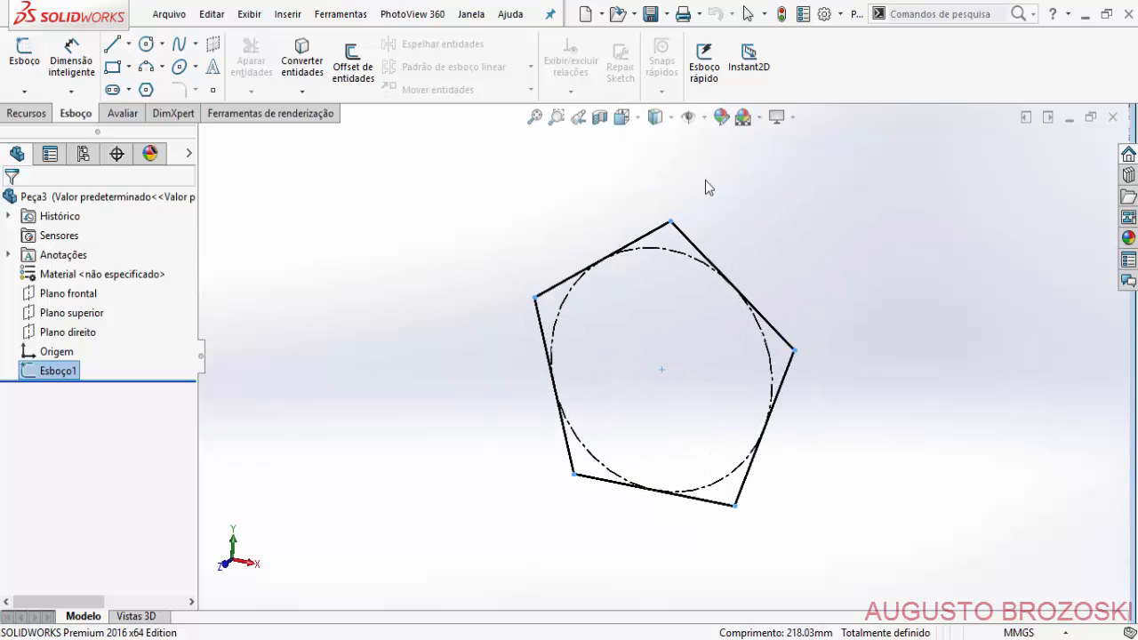
pyautogui.click(355, 216)
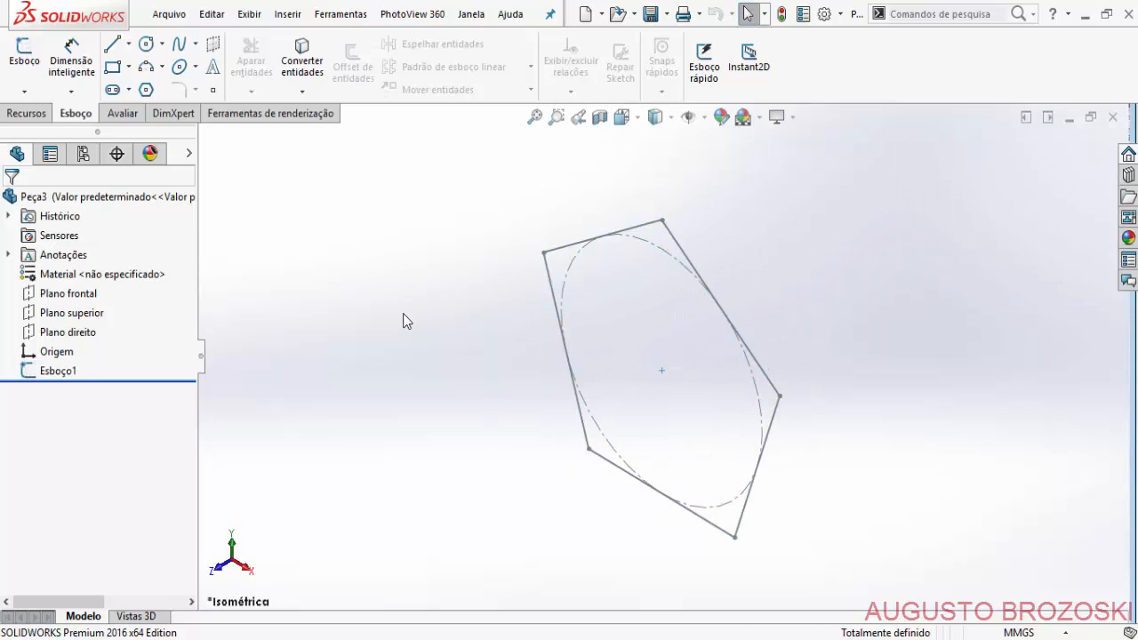
pyautogui.click(27, 113)
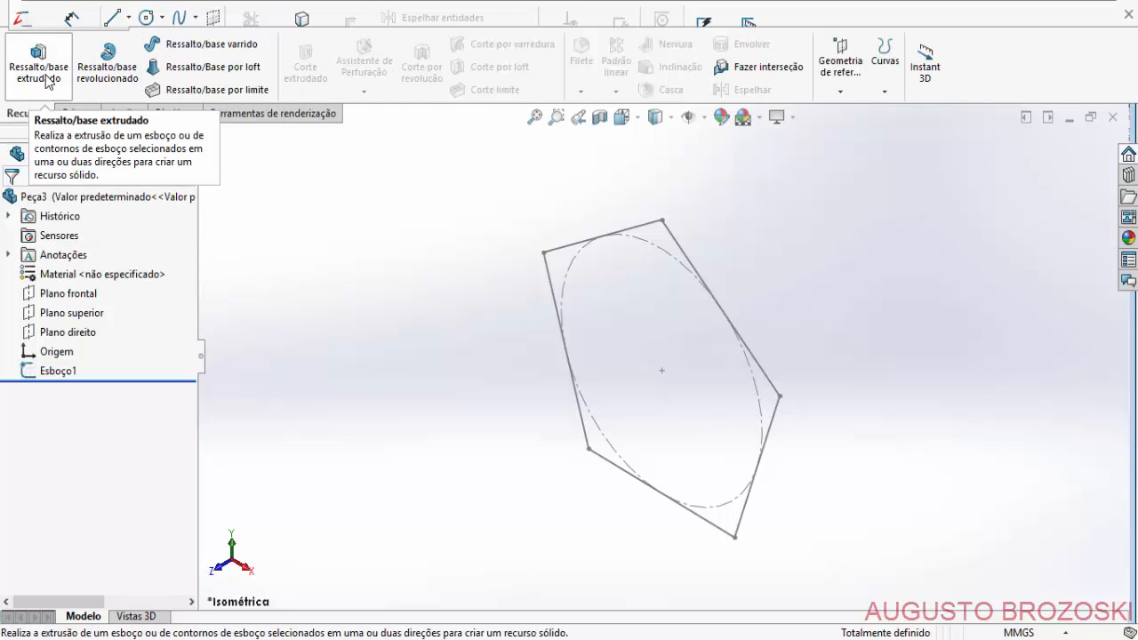
pyautogui.click(45, 80)
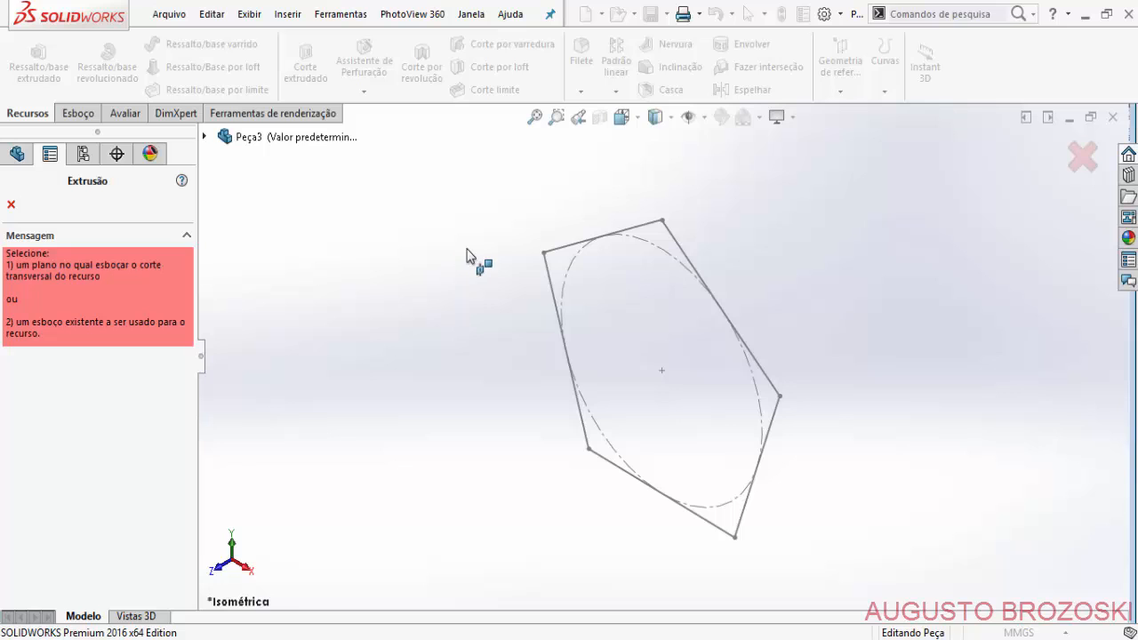
pyautogui.click(569, 253)
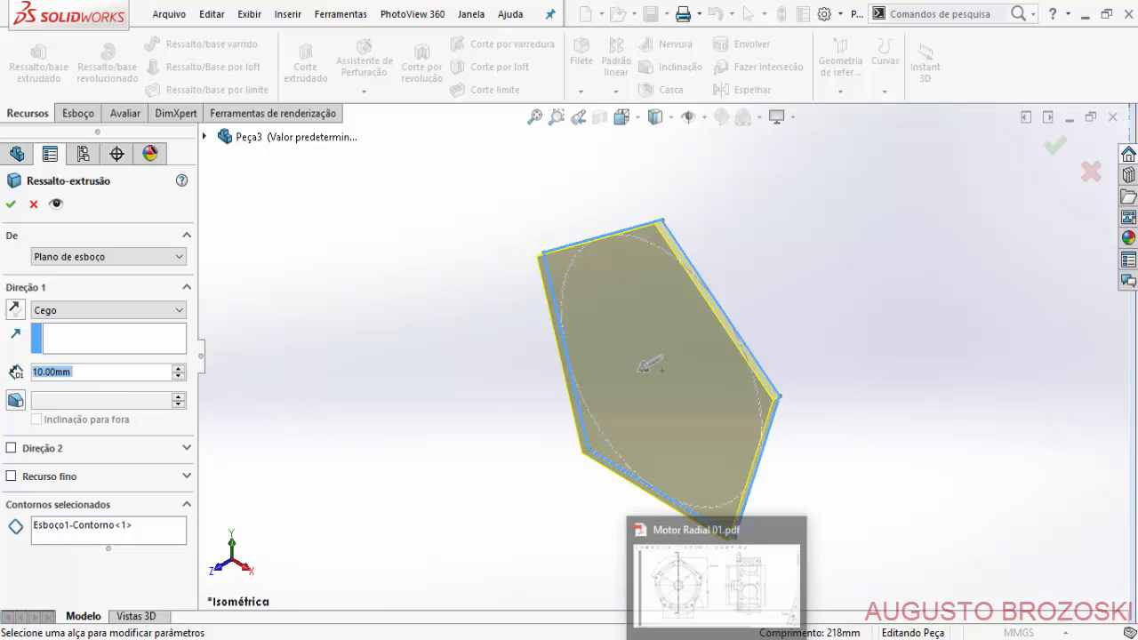
pyautogui.click(722, 573)
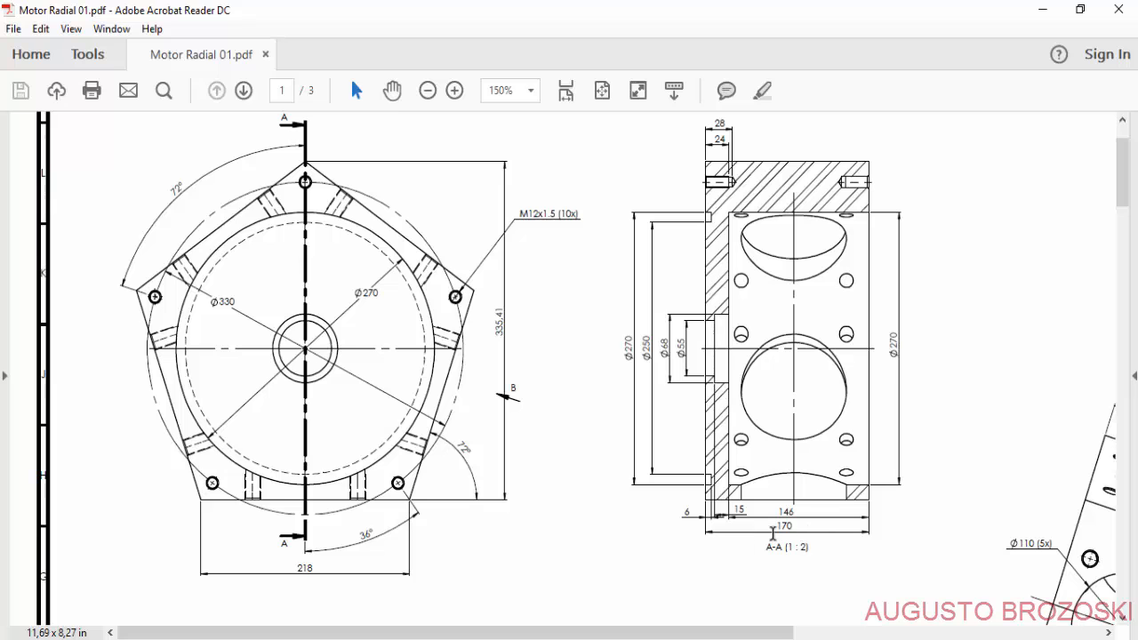
pyautogui.click(1041, 9)
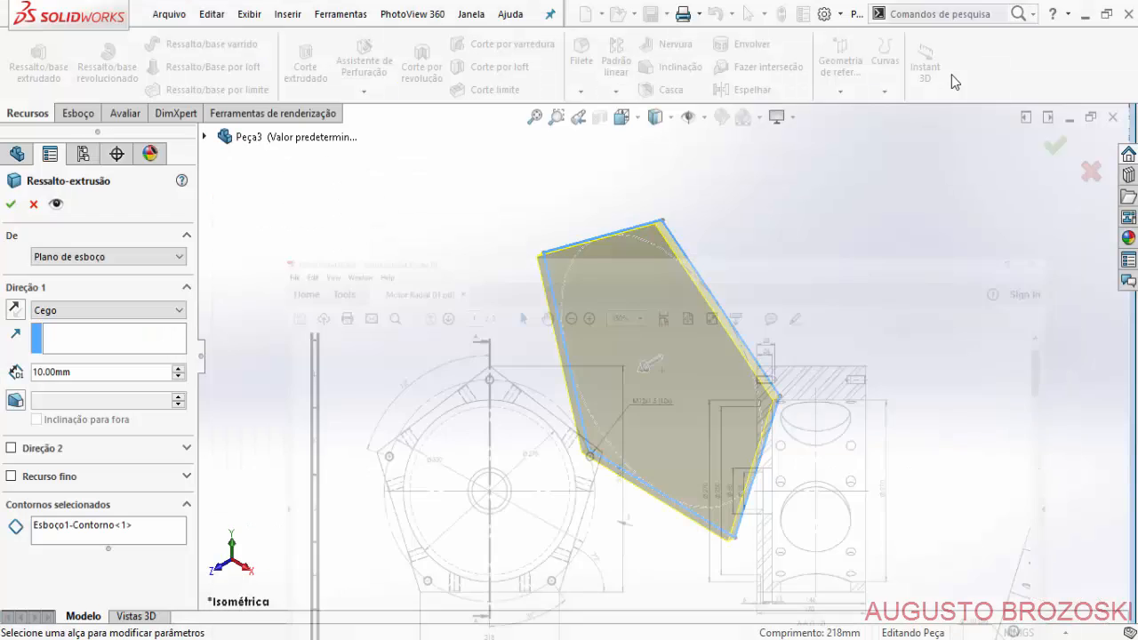
pyautogui.click(38, 373)
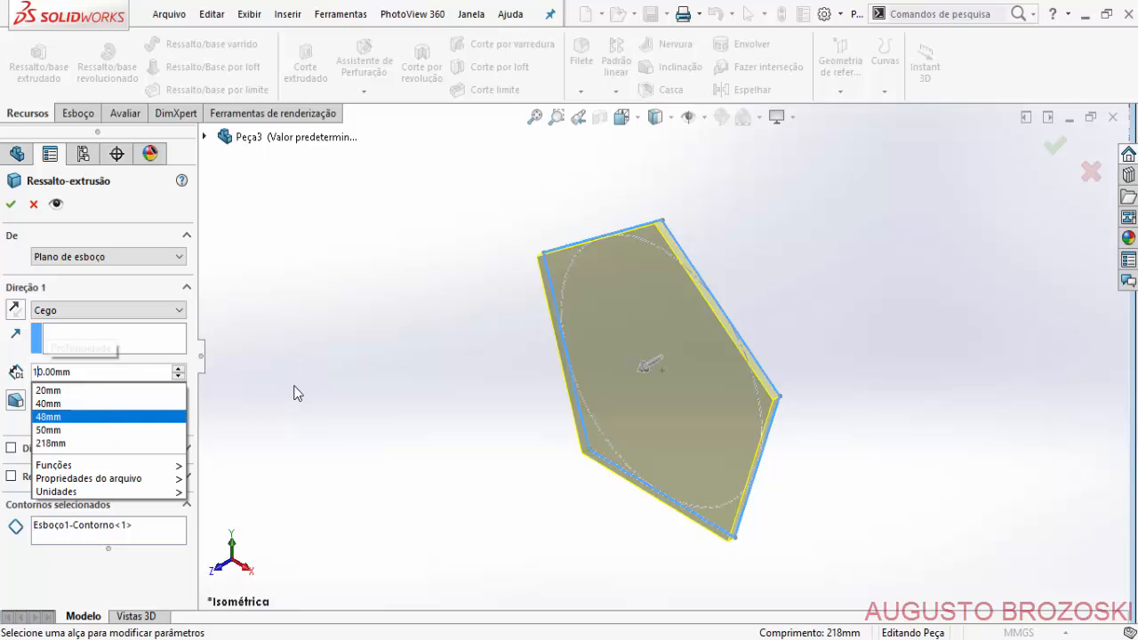
pyautogui.write('7')
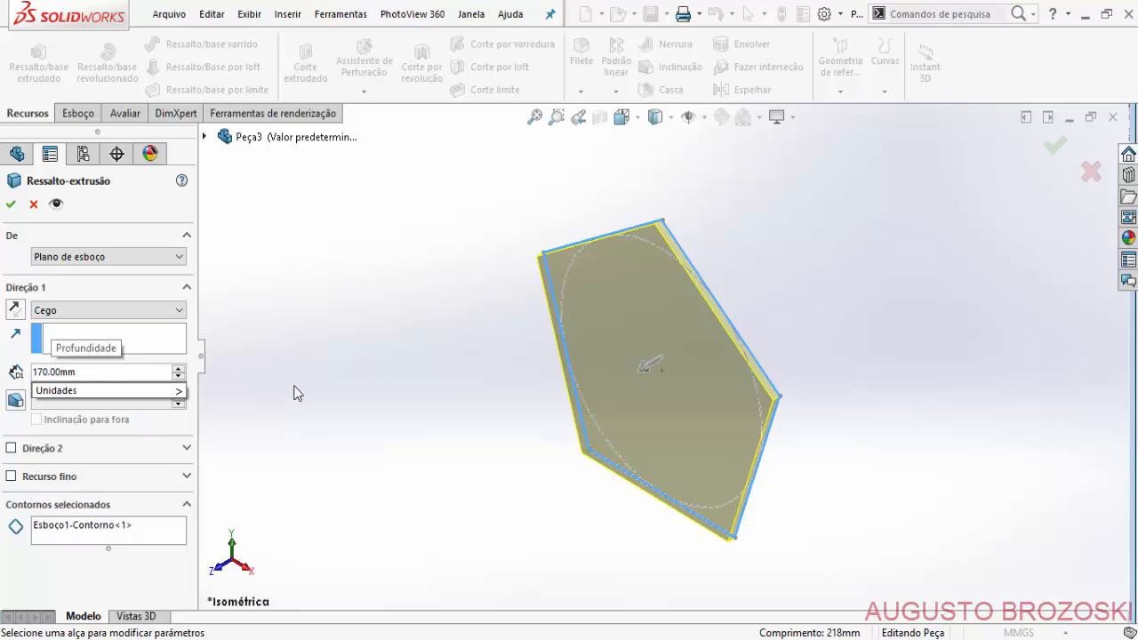
pyautogui.click(110, 374)
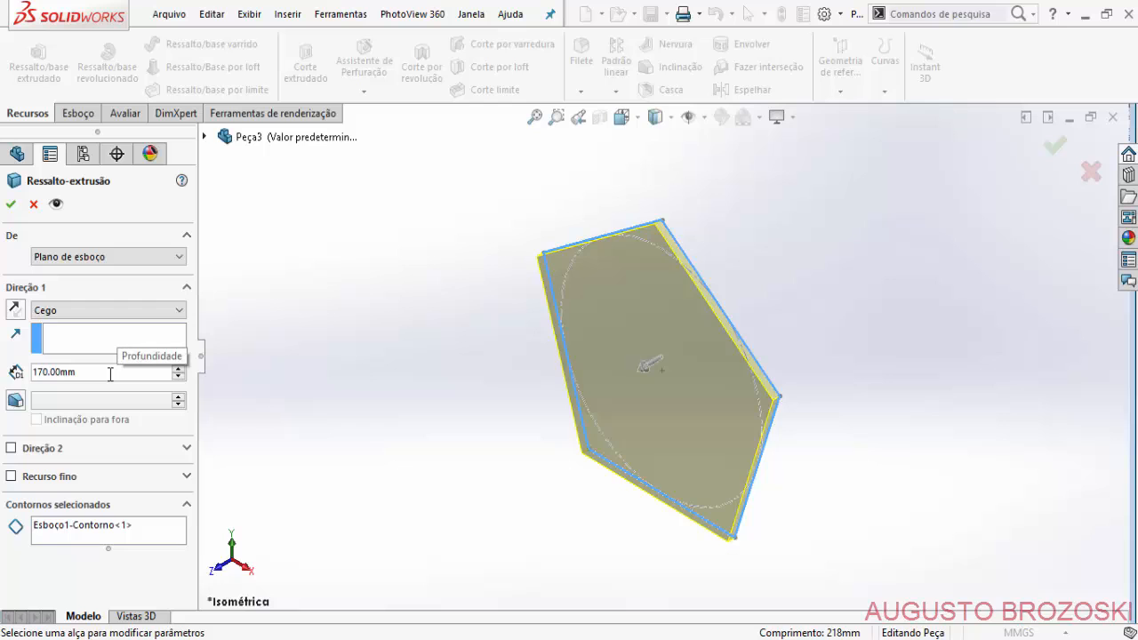
pyautogui.press('Return')
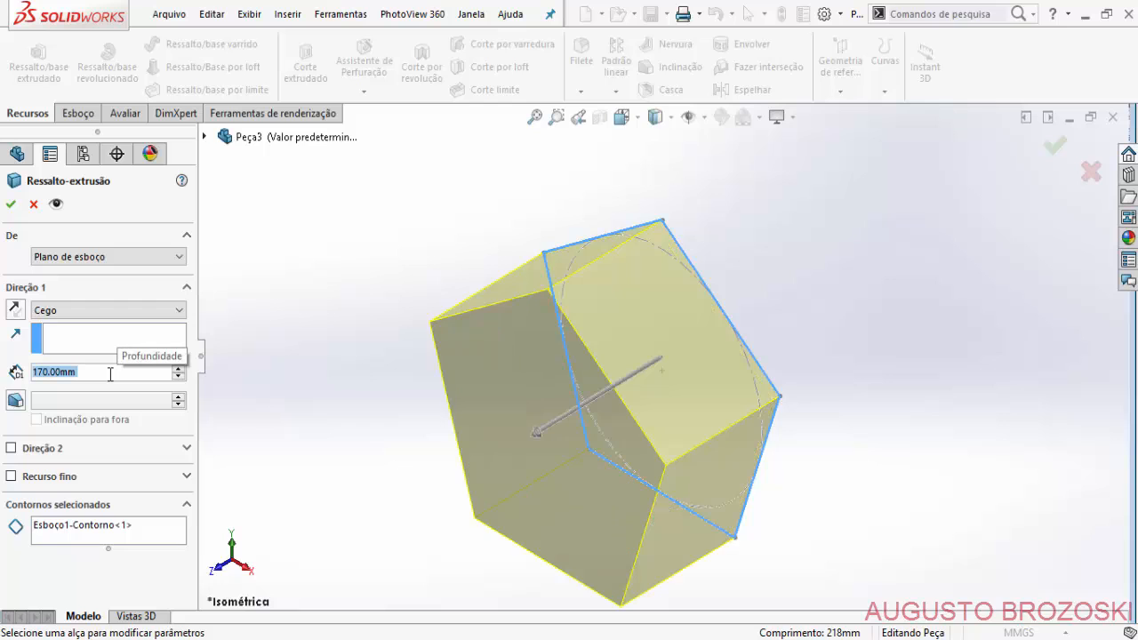
pyautogui.click(10, 207)
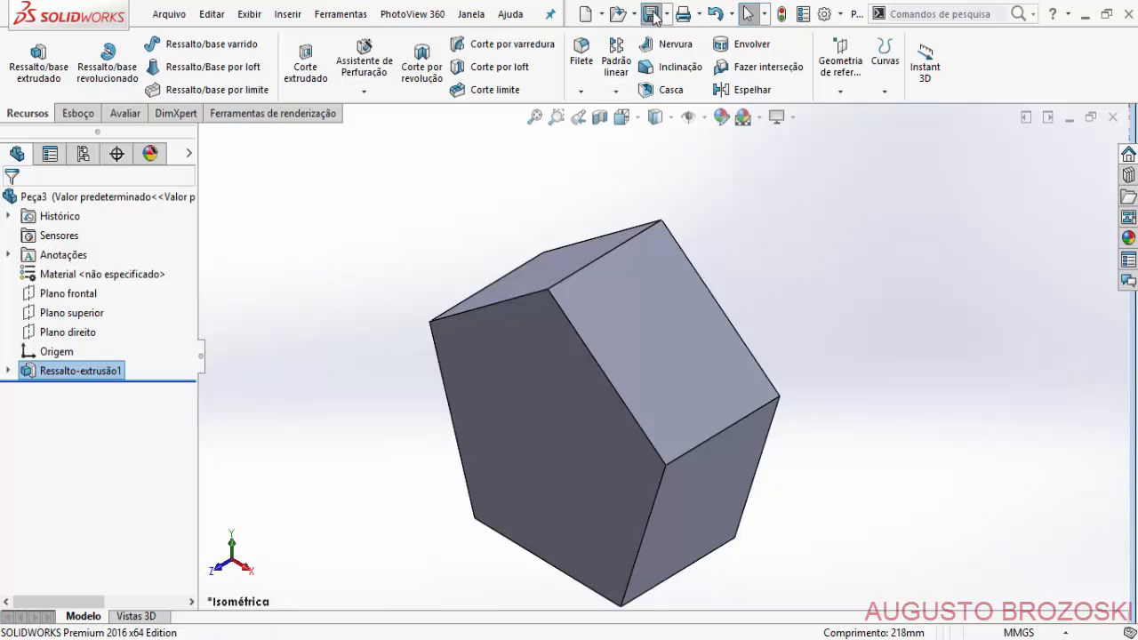
# Save the part as Carter Cranckcase in the Motor Radial folder.
pyautogui.hotkey('ctrl', 's')
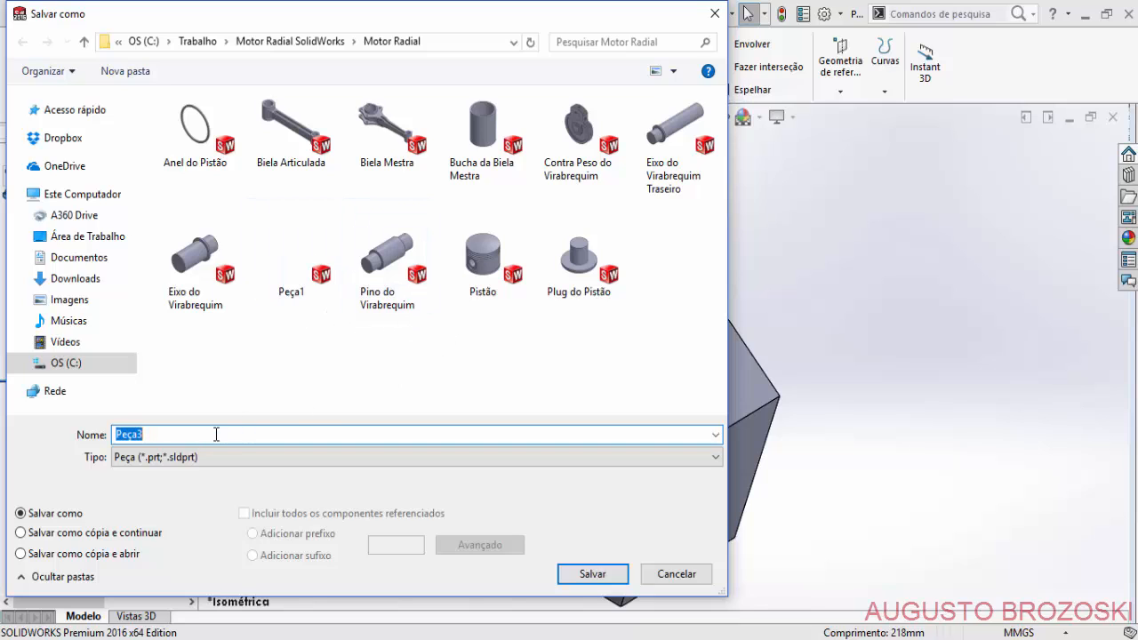
pyautogui.write('Carter Cranckcase')
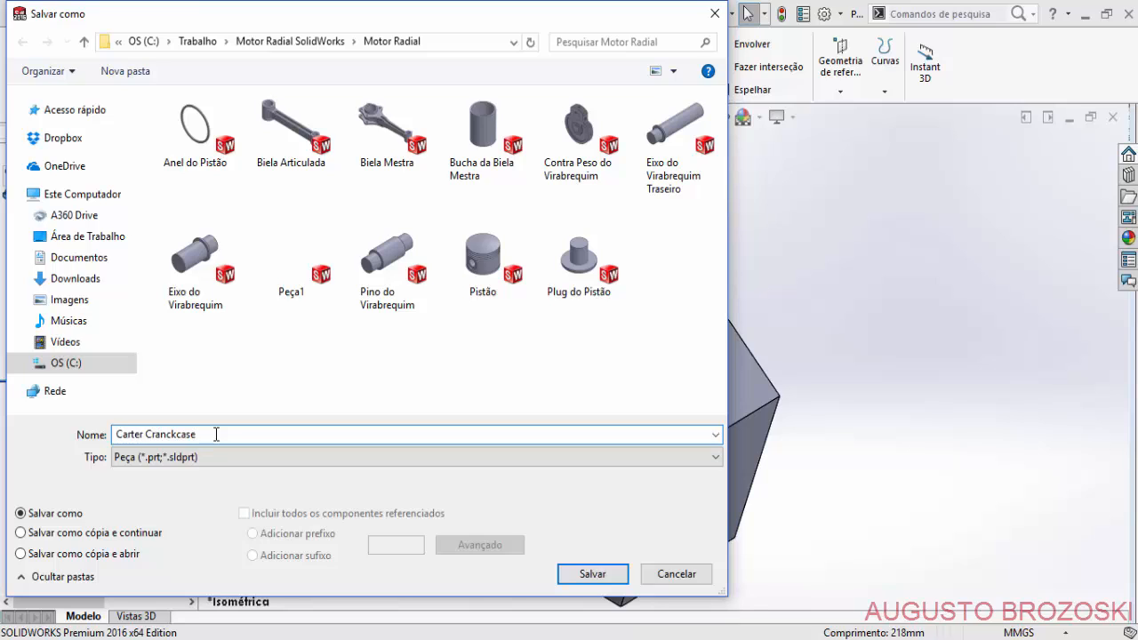
pyautogui.click(591, 573)
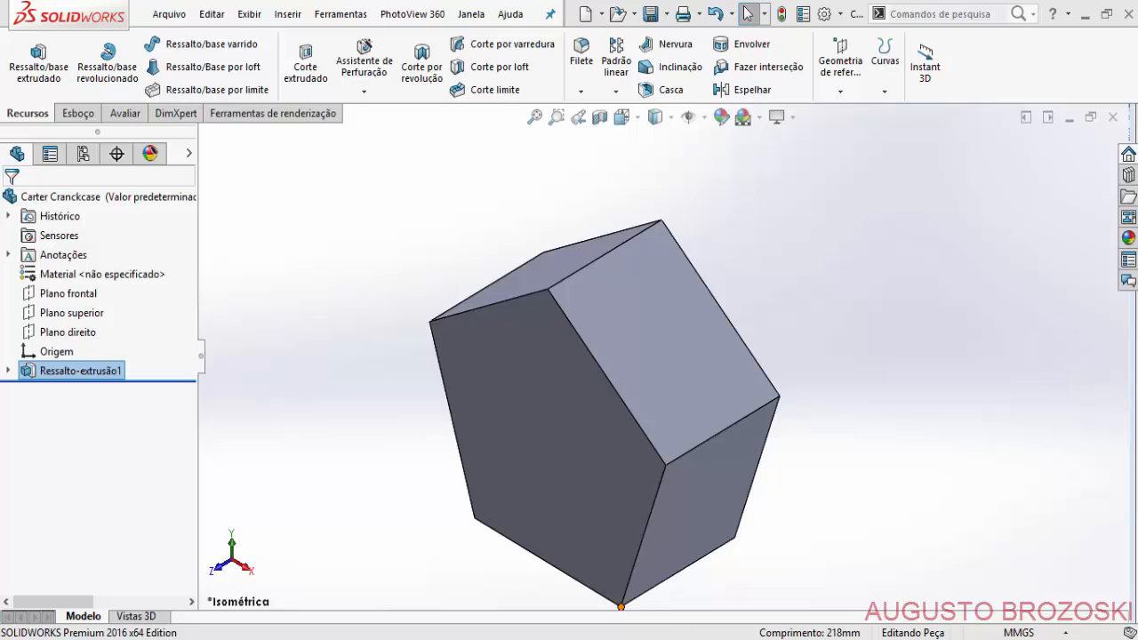
# Check the crankcase bore in the PDF drawing, and open a sketch on the block's front pentagonal face, viewed face-on.
pyautogui.click(682, 638)
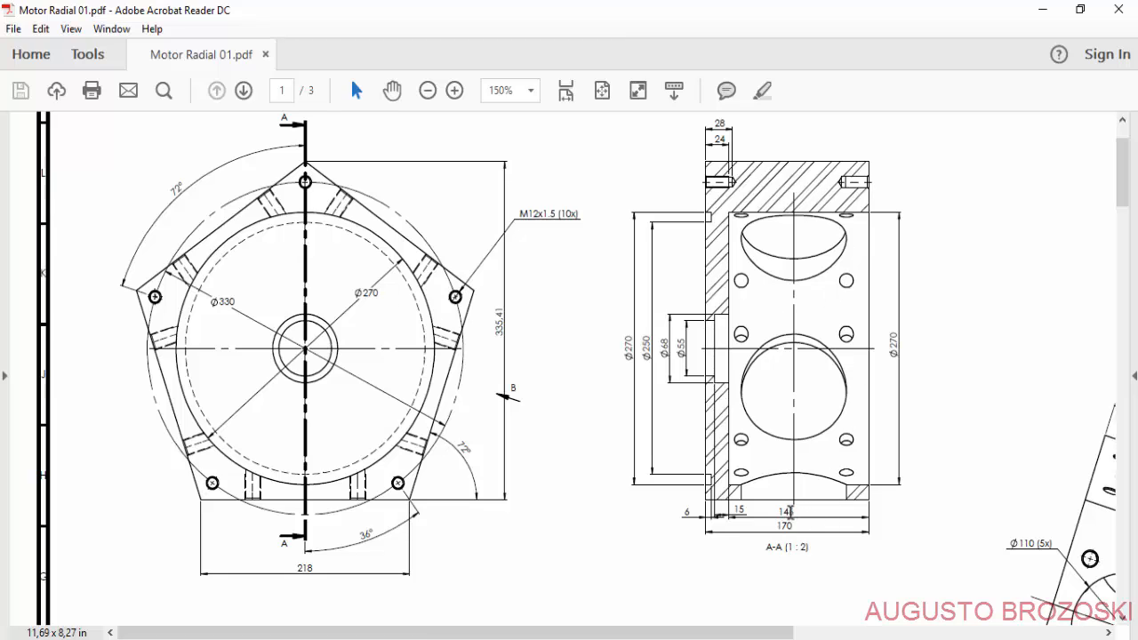
pyautogui.click(1042, 9)
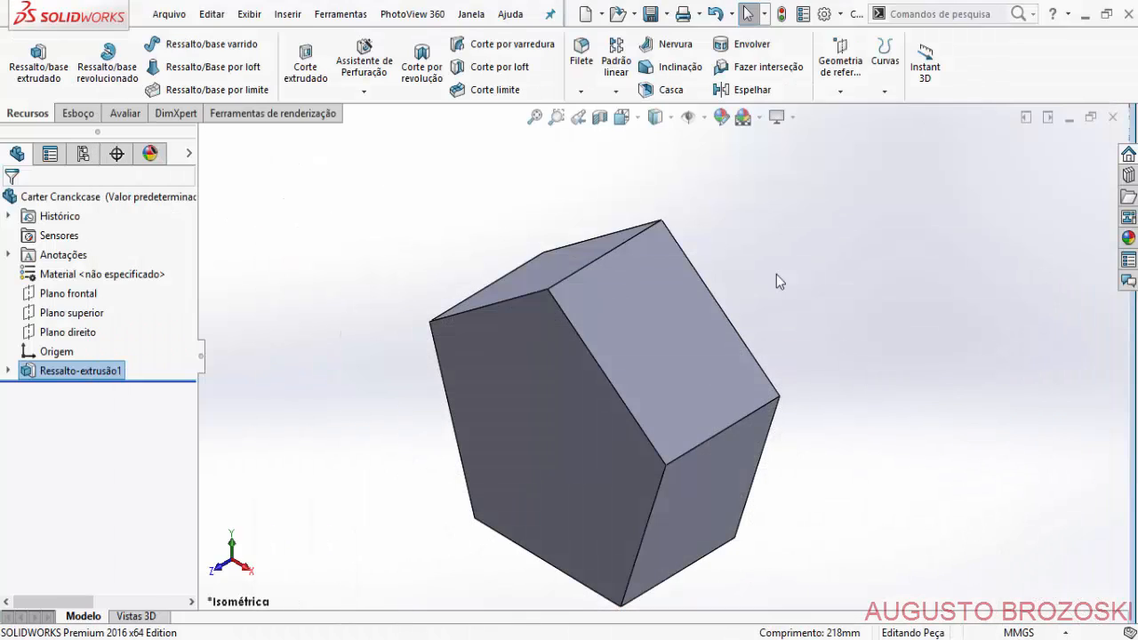
pyautogui.click(78, 114)
pyautogui.click(30, 67)
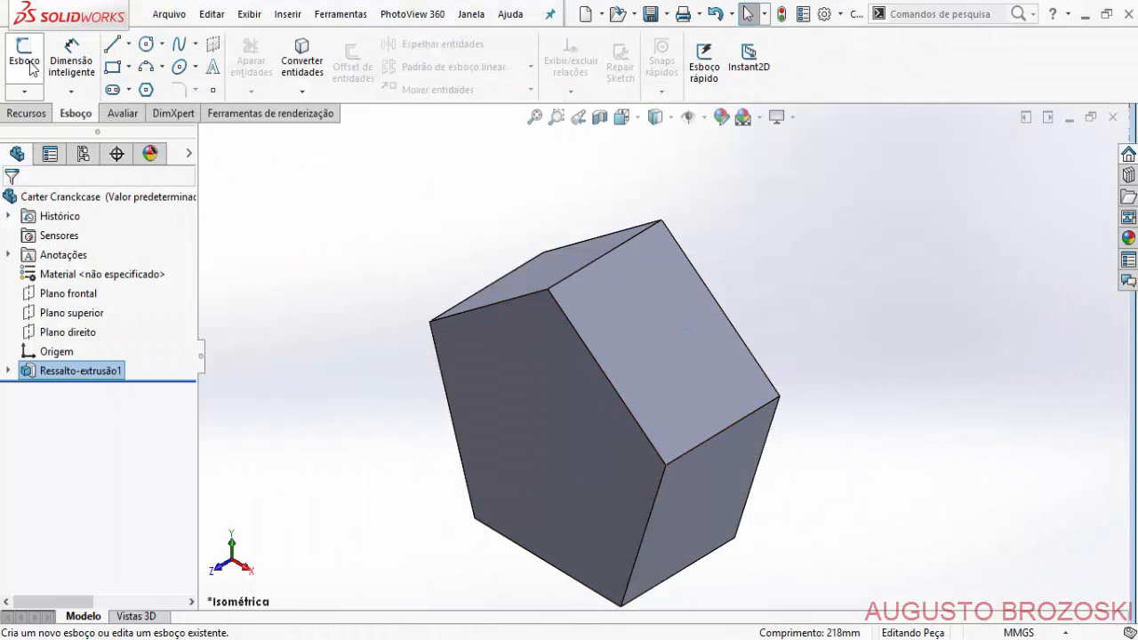
pyautogui.click(522, 366)
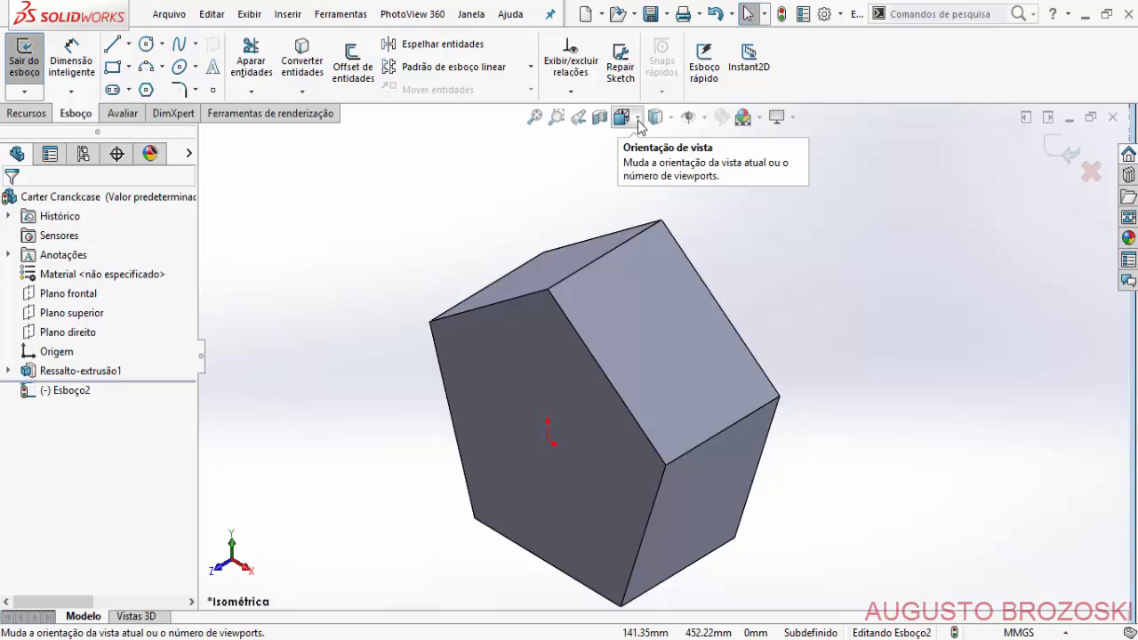
pyautogui.click(638, 122)
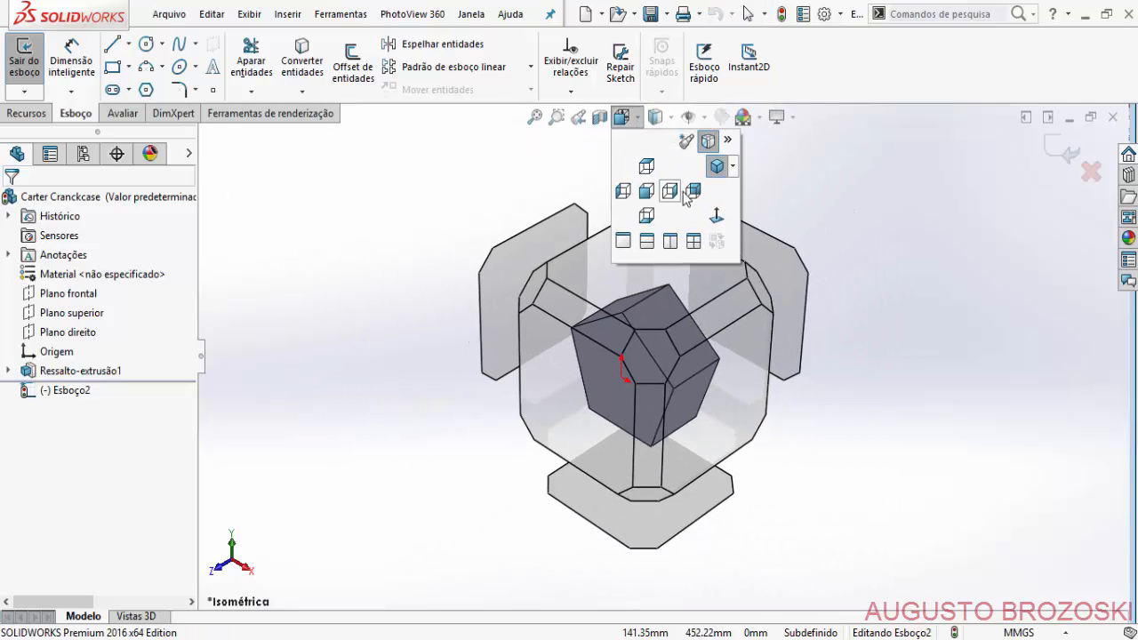
pyautogui.click(716, 216)
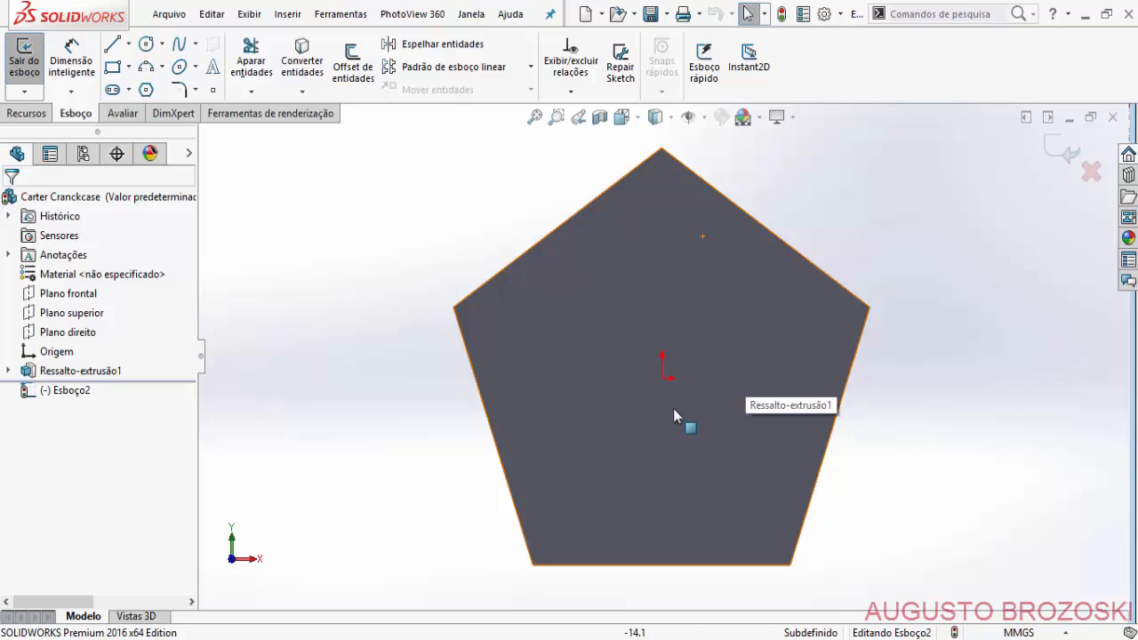
# Sketch a circle about 211 mm in diameter centred on the origin of the pentagonal face.
pyautogui.click(145, 44)
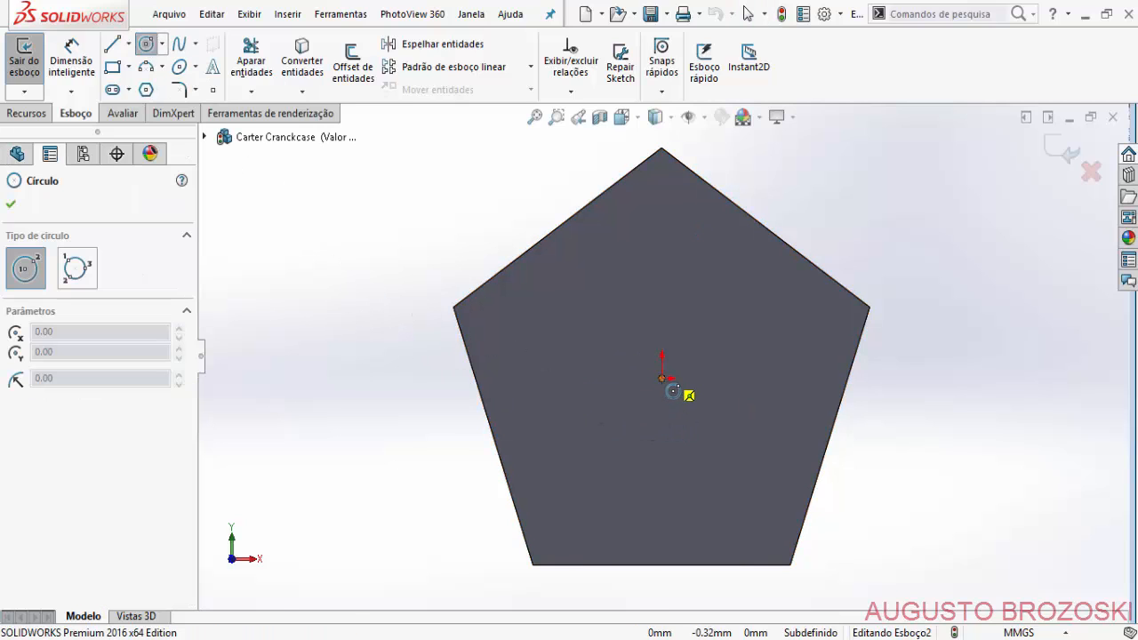
pyautogui.click(661, 379)
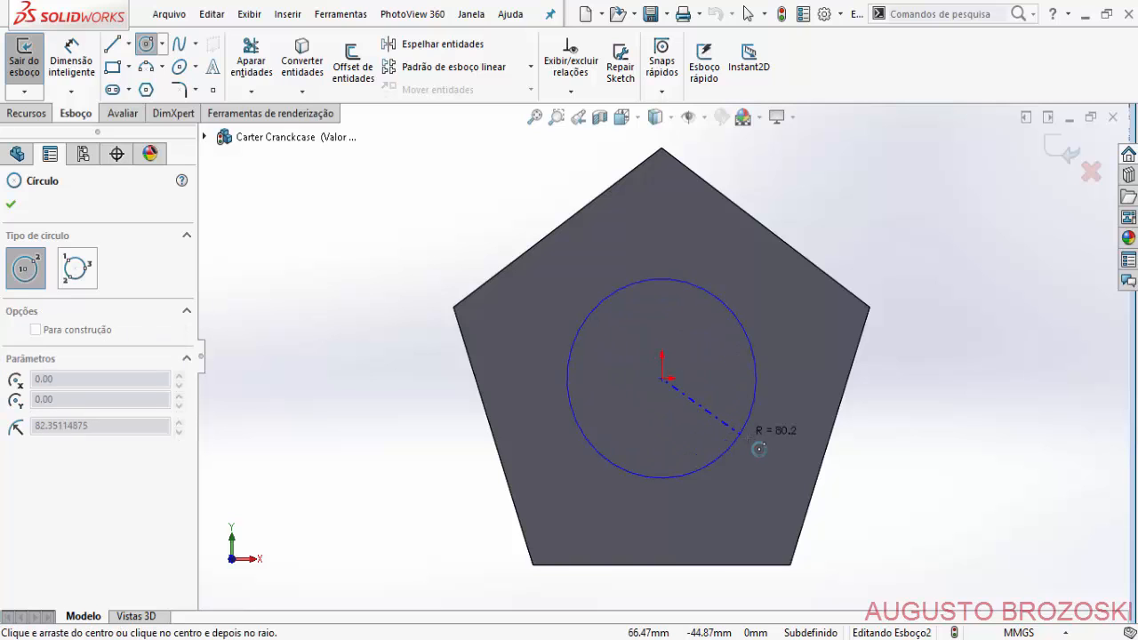
pyautogui.click(781, 456)
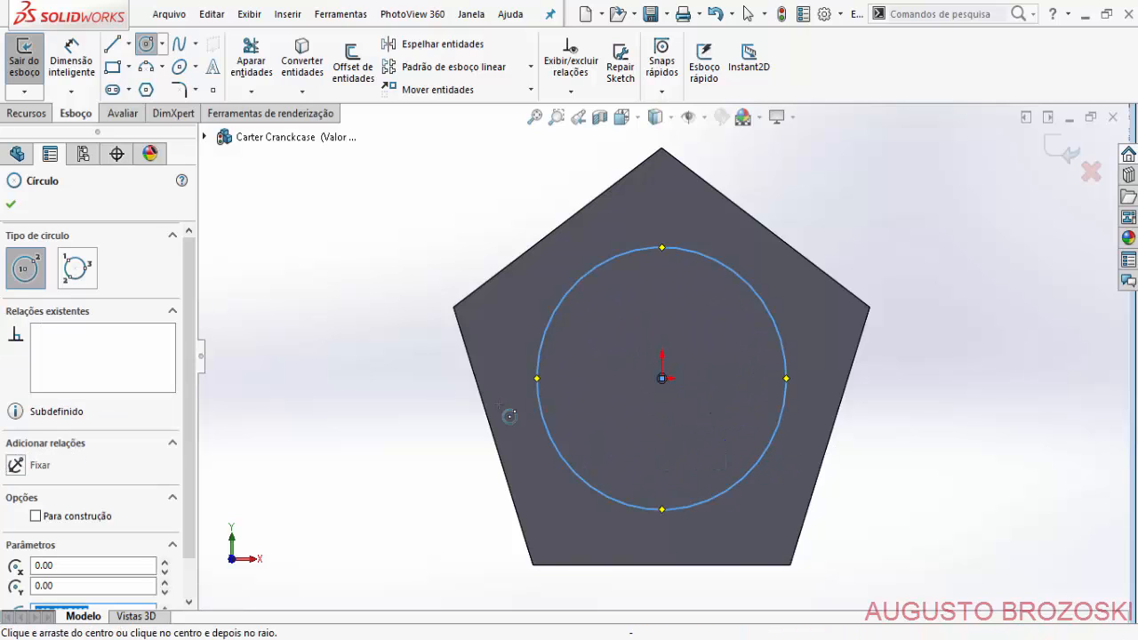
# Dimension the circle's diameter to 270 mm and close the sketch.
pyautogui.click(71, 61)
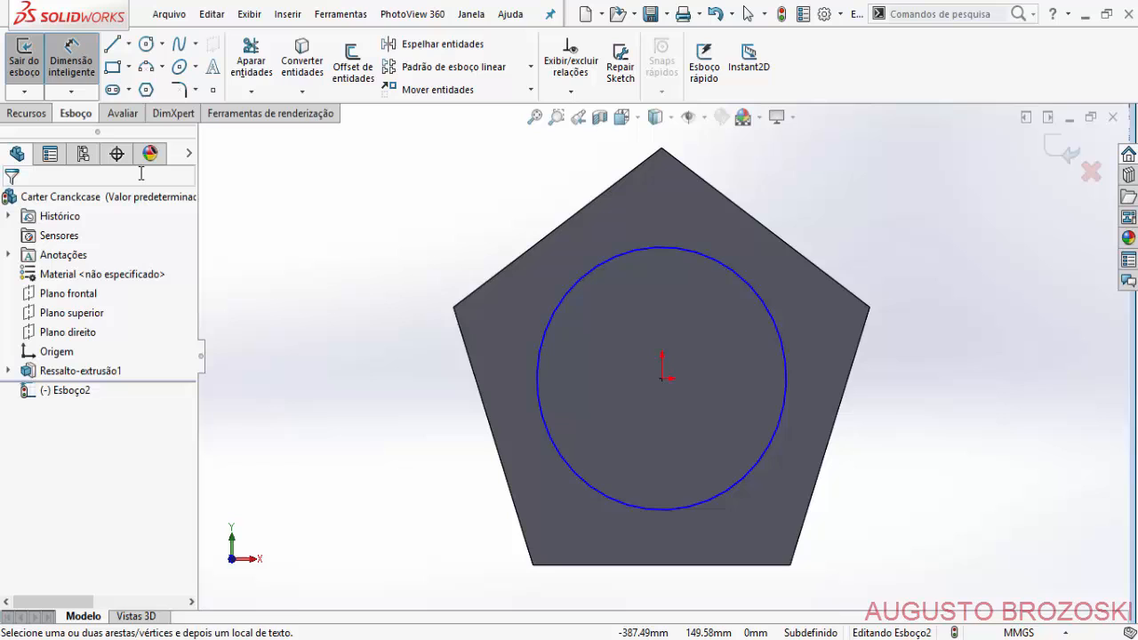
pyautogui.click(583, 286)
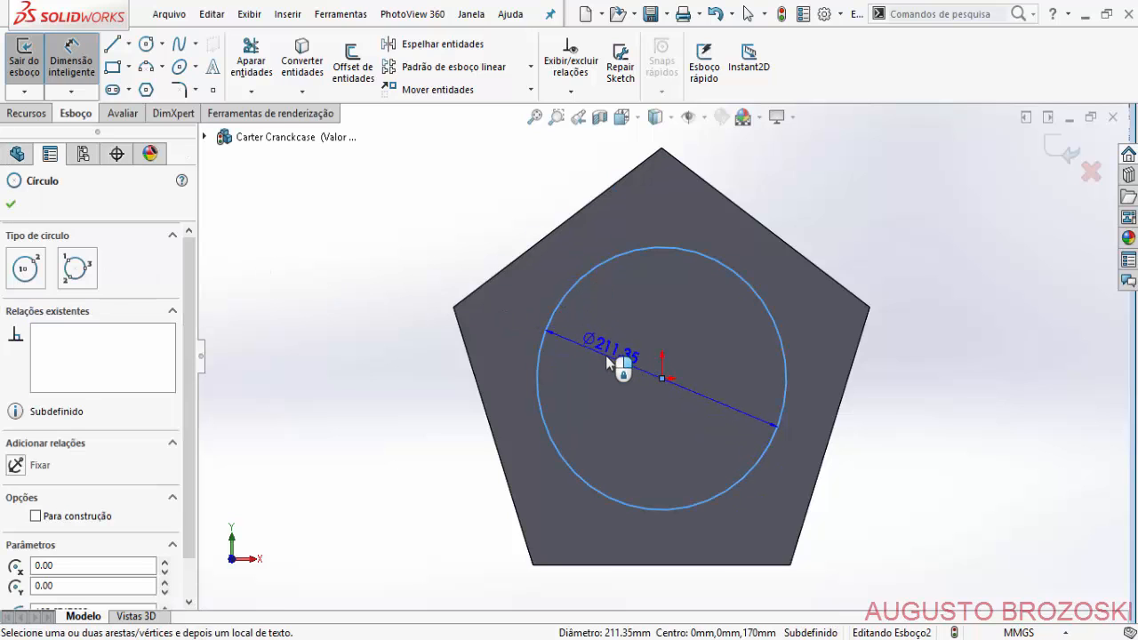
pyautogui.click(604, 367)
pyautogui.write('2')
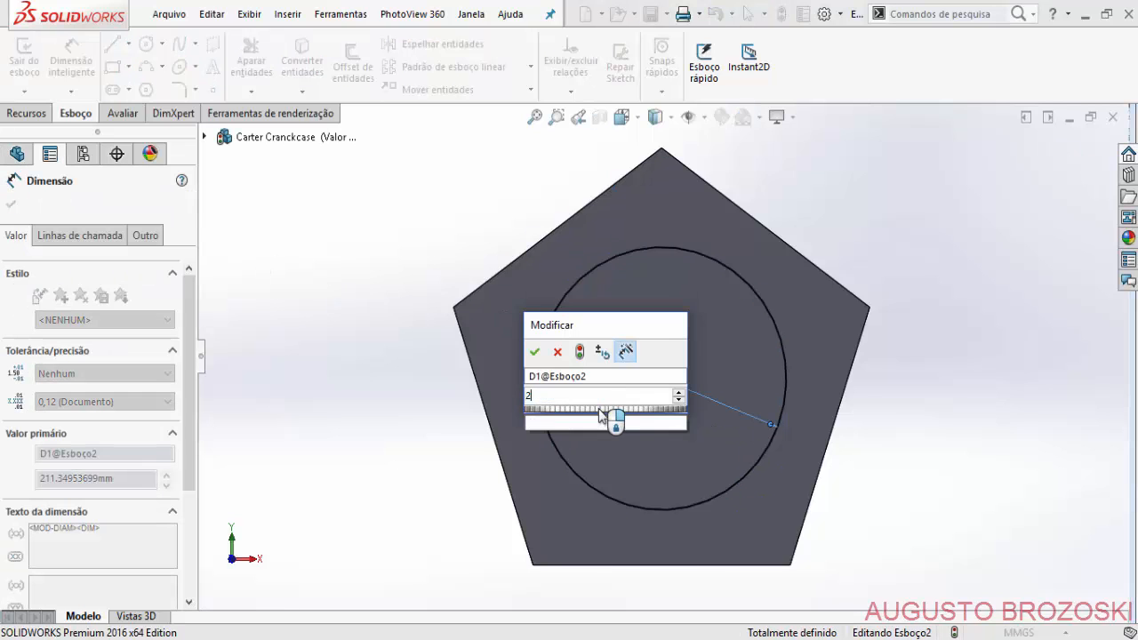
pyautogui.write('70')
pyautogui.press('Return')
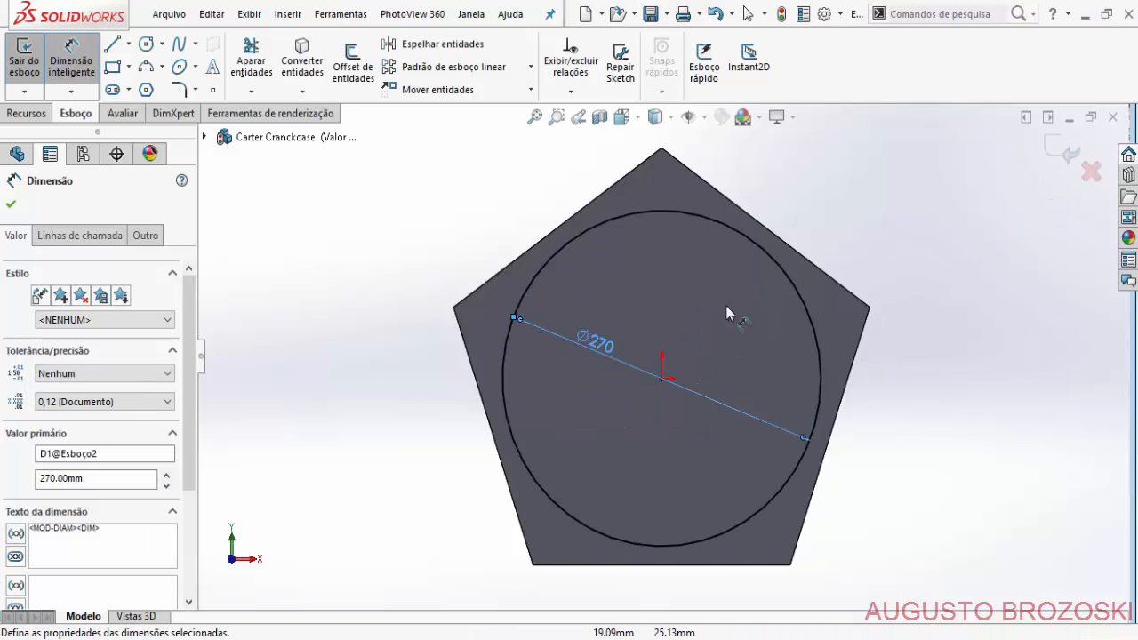
pyautogui.click(1067, 151)
pyautogui.click(1067, 151)
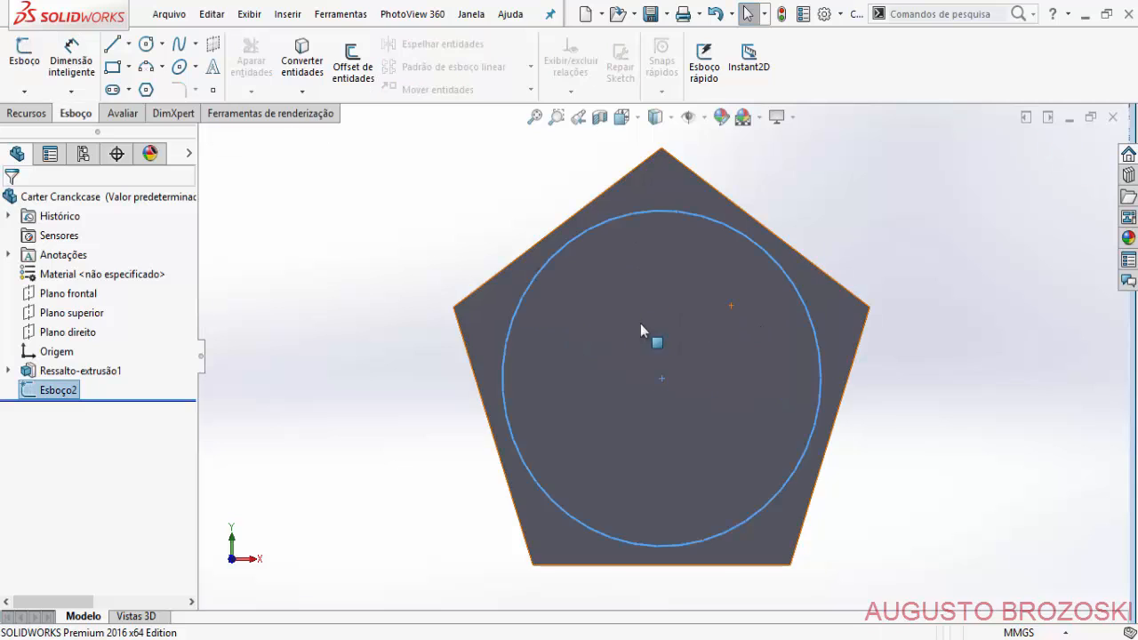
pyautogui.moveTo(623, 320); pyautogui.dragTo(555, 367, button='middle')
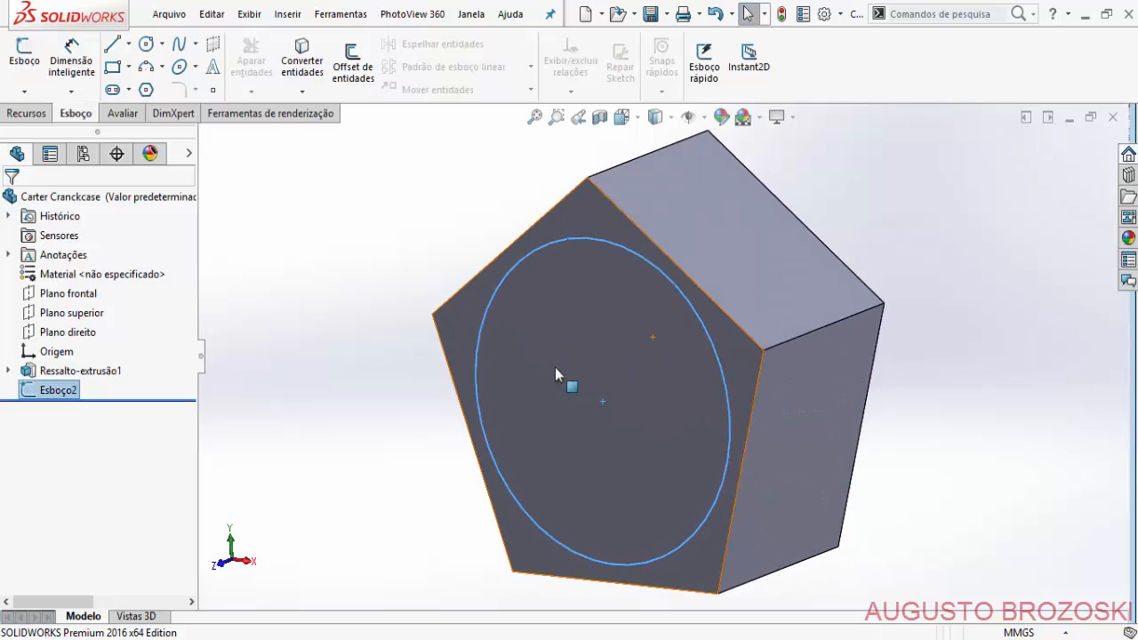
# Cut-extrude the 270 mm circle 146 mm deep into the pentagonal block.
pyautogui.click(31, 114)
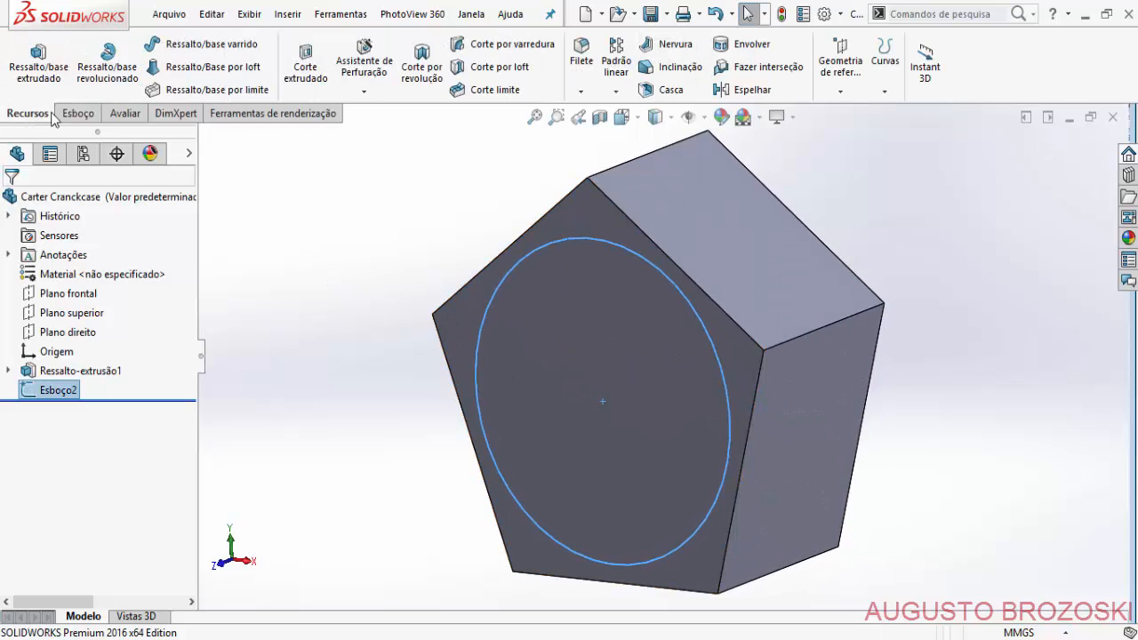
pyautogui.click(305, 75)
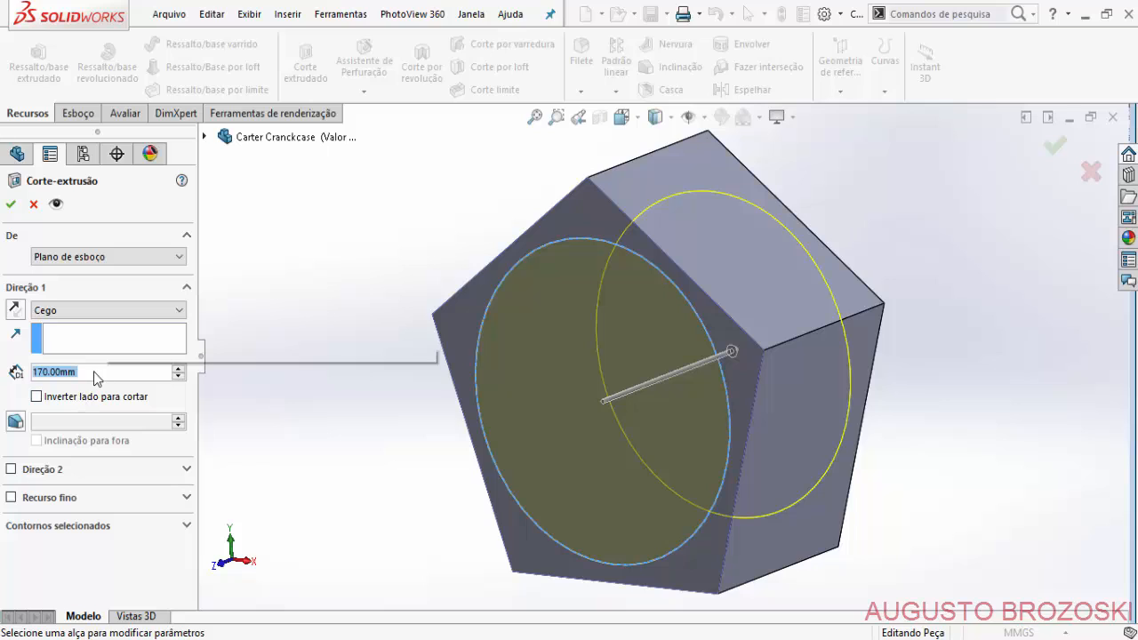
pyautogui.write('146')
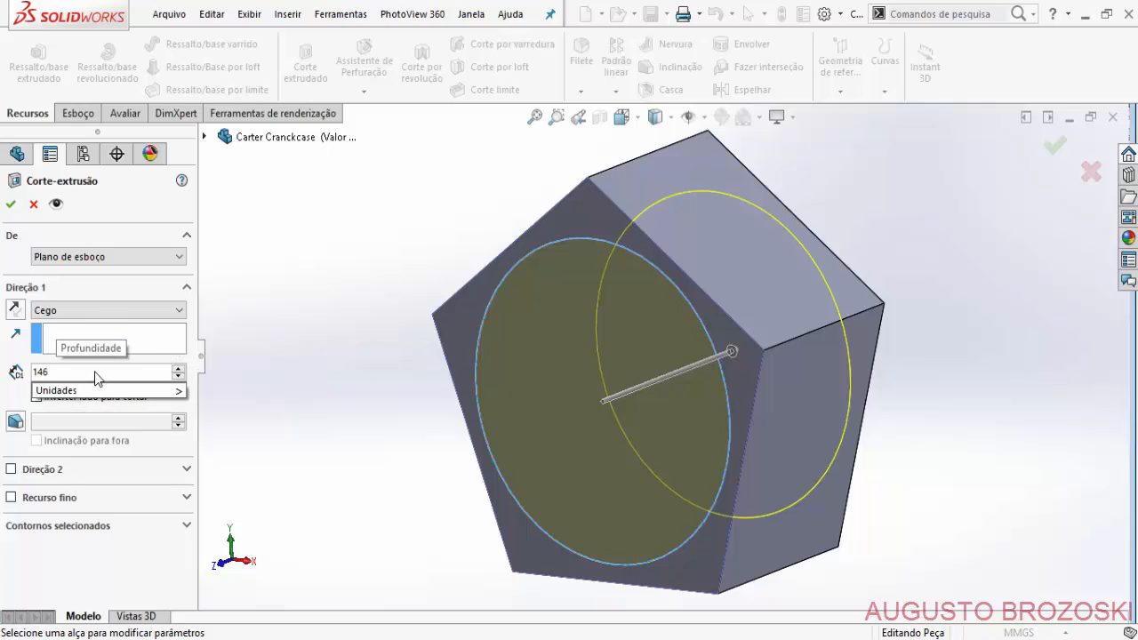
pyautogui.press('Return')
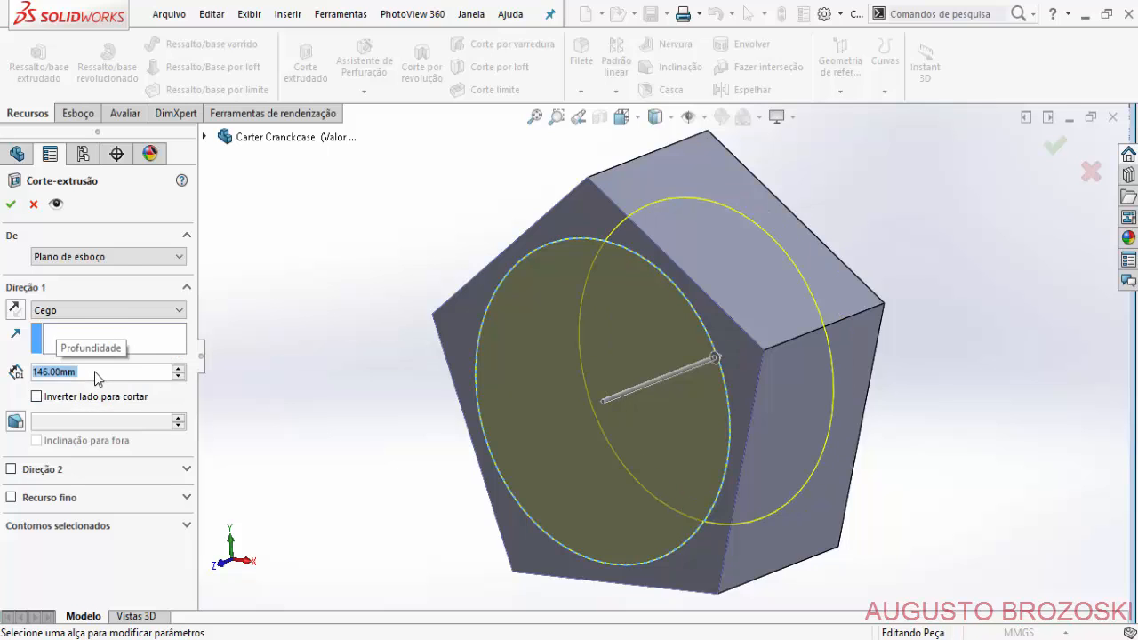
pyautogui.click(11, 205)
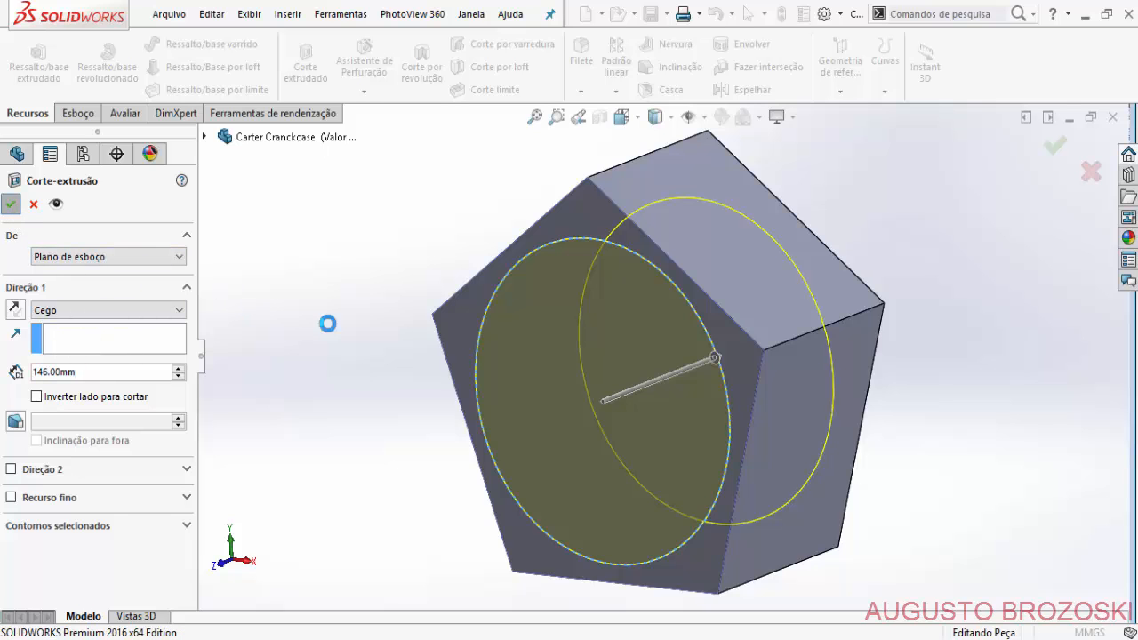
# Open a sketch on the flat circular floor of the 270 mm bore.
pyautogui.moveTo(498, 404); pyautogui.dragTo(534, 305, button='middle')
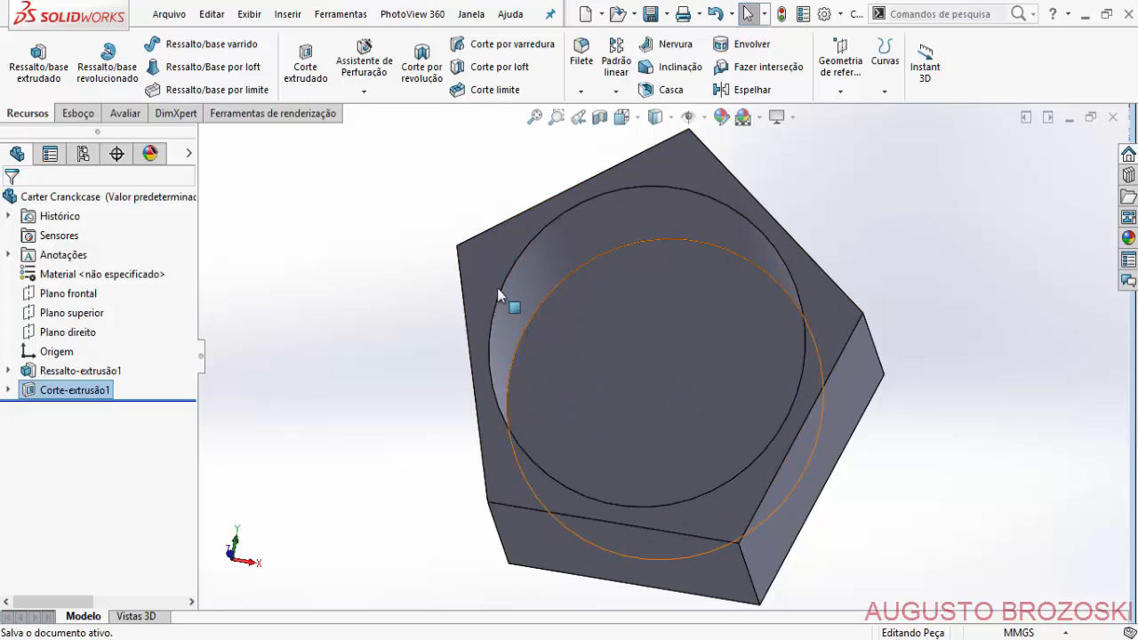
pyautogui.click(78, 114)
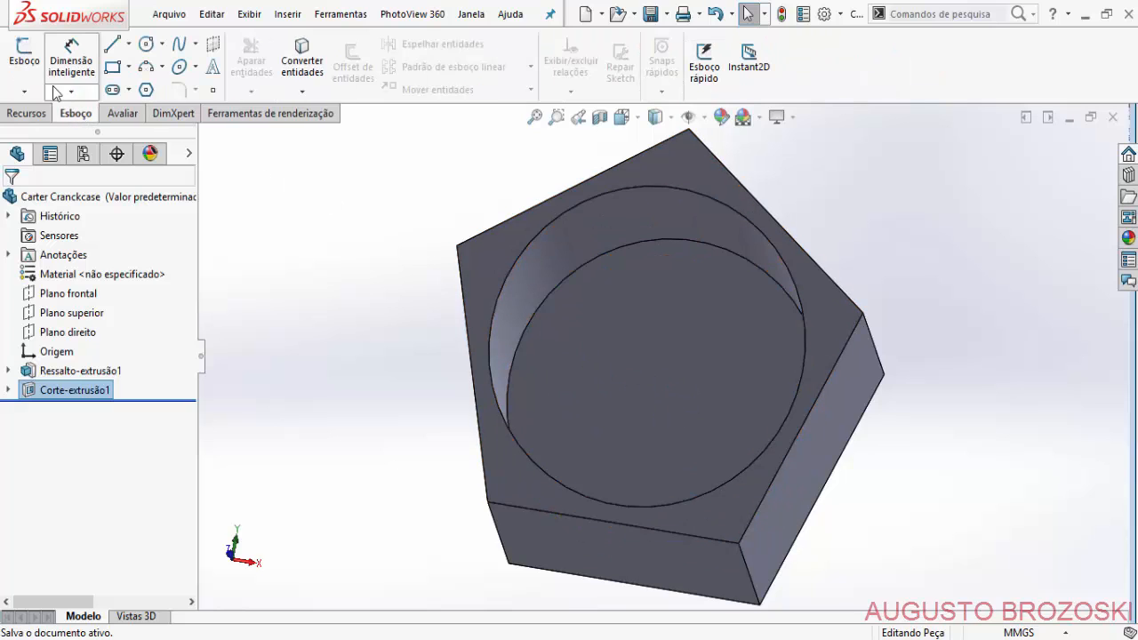
pyautogui.click(24, 53)
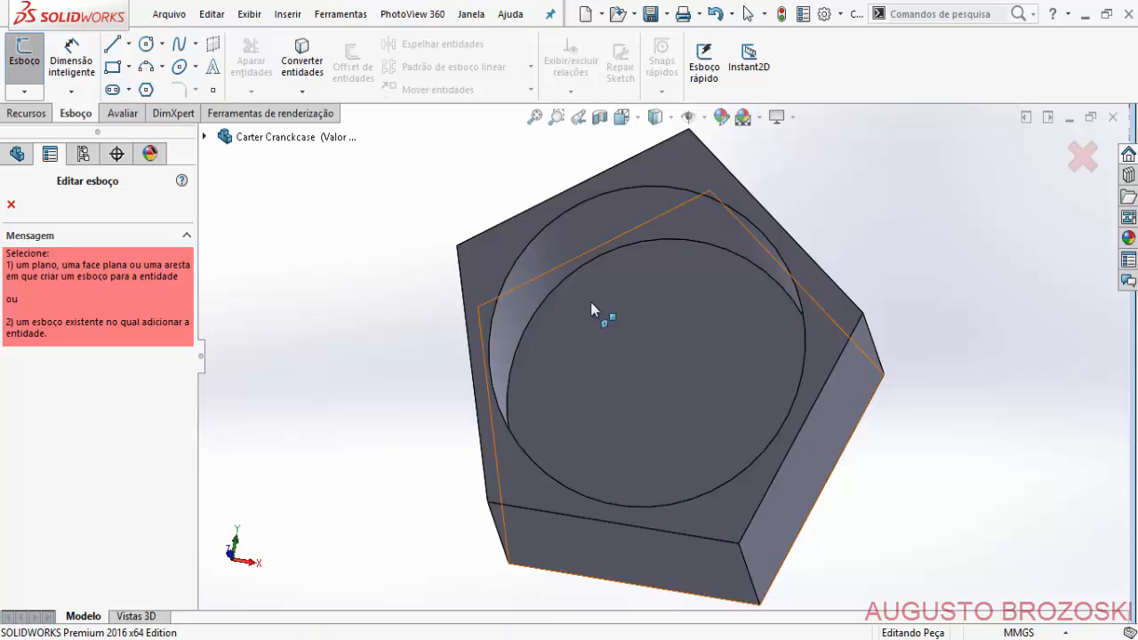
pyautogui.click(641, 321)
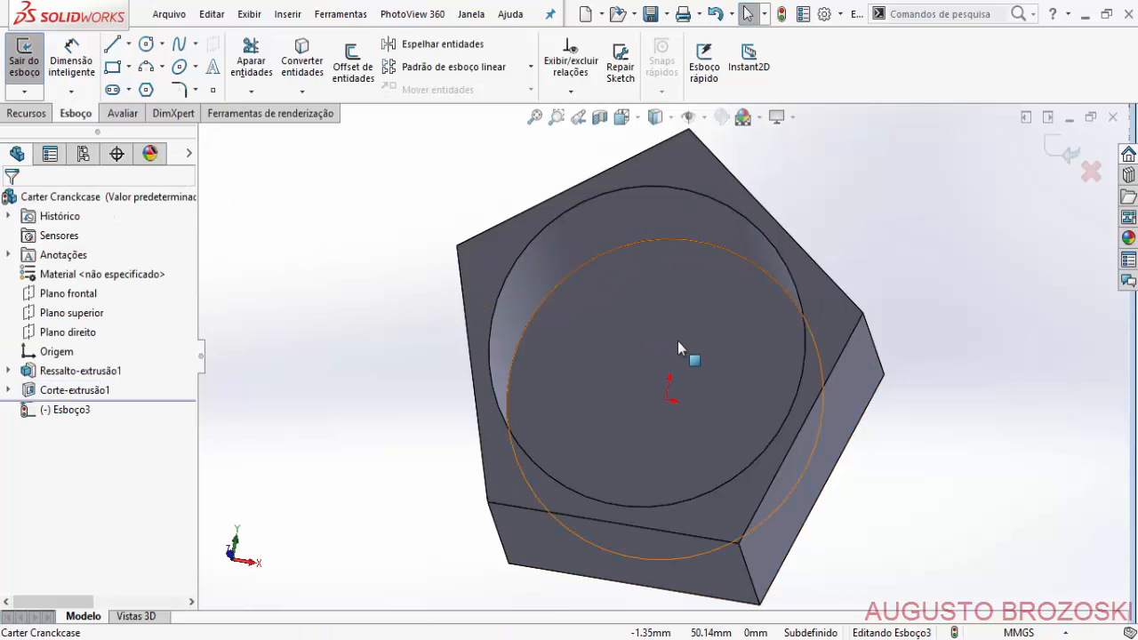
pyautogui.moveTo(677, 341); pyautogui.dragTo(663, 391, button='middle')
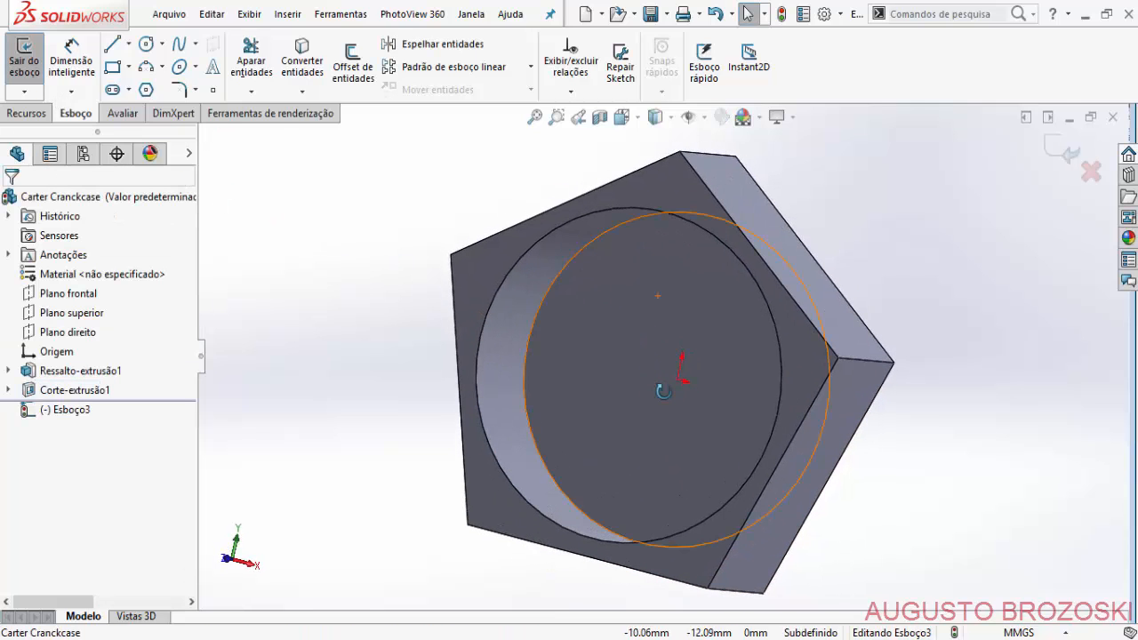
# Switch to the Motor Radial 01 PDF and examine section A-A for the central hole's diameters and depths, enlarged to 300%.
pyautogui.click(765, 639)
pyautogui.scroll(-1, 729, 370)
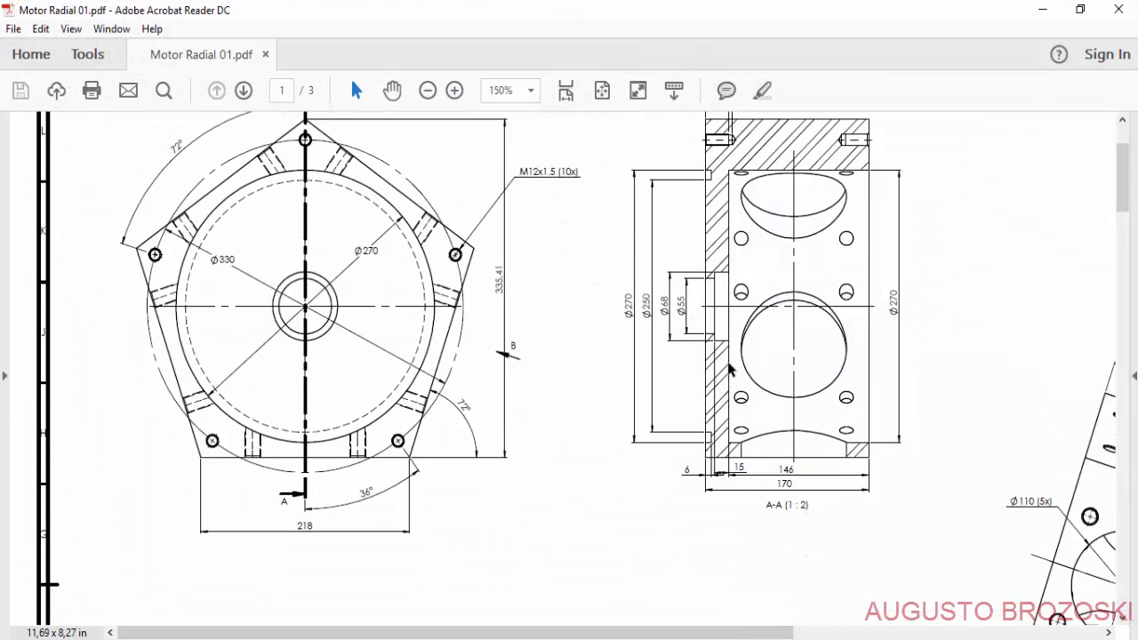
pyautogui.click(454, 90)
pyautogui.click(454, 89)
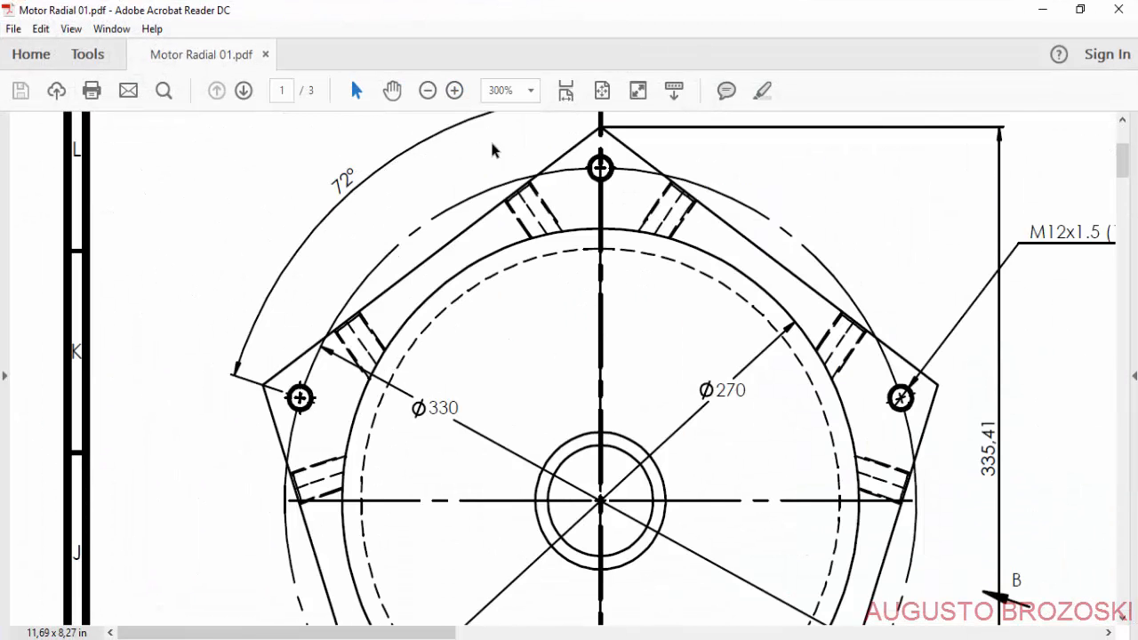
pyautogui.hscroll(10, 657, 542)
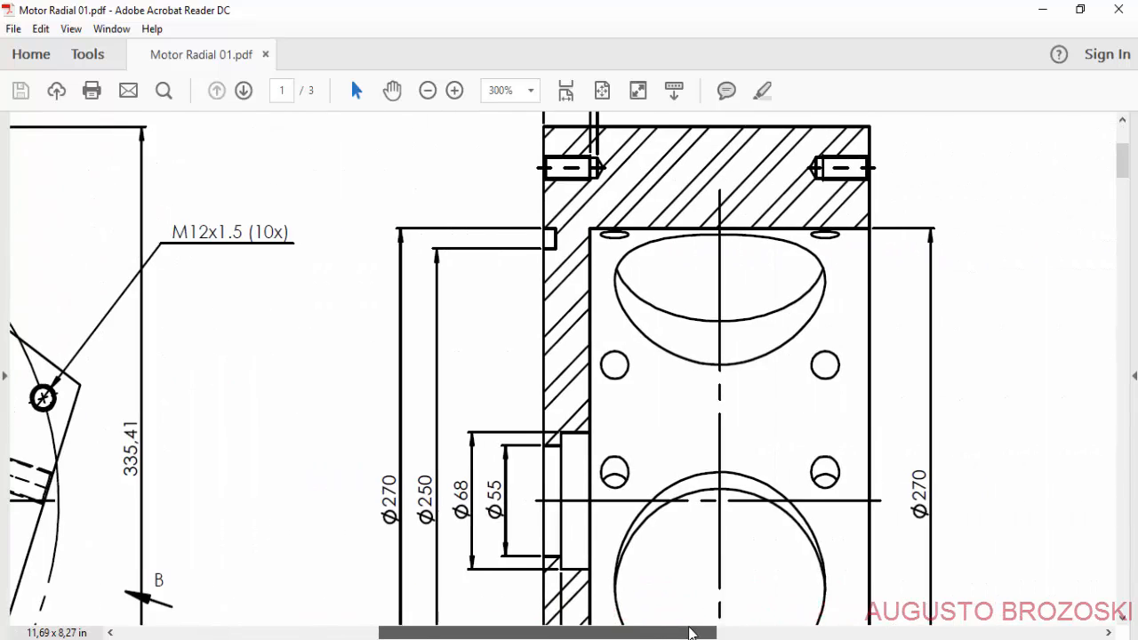
pyautogui.scroll(-1, 690, 526)
pyautogui.scroll(-5, 690, 526)
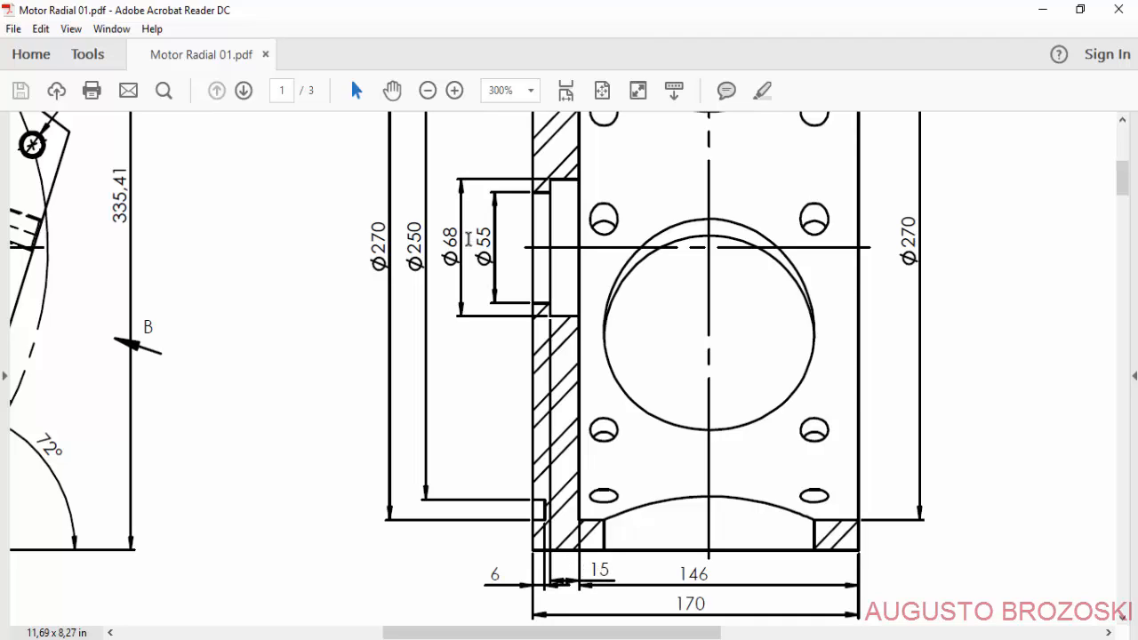
pyautogui.click(1042, 13)
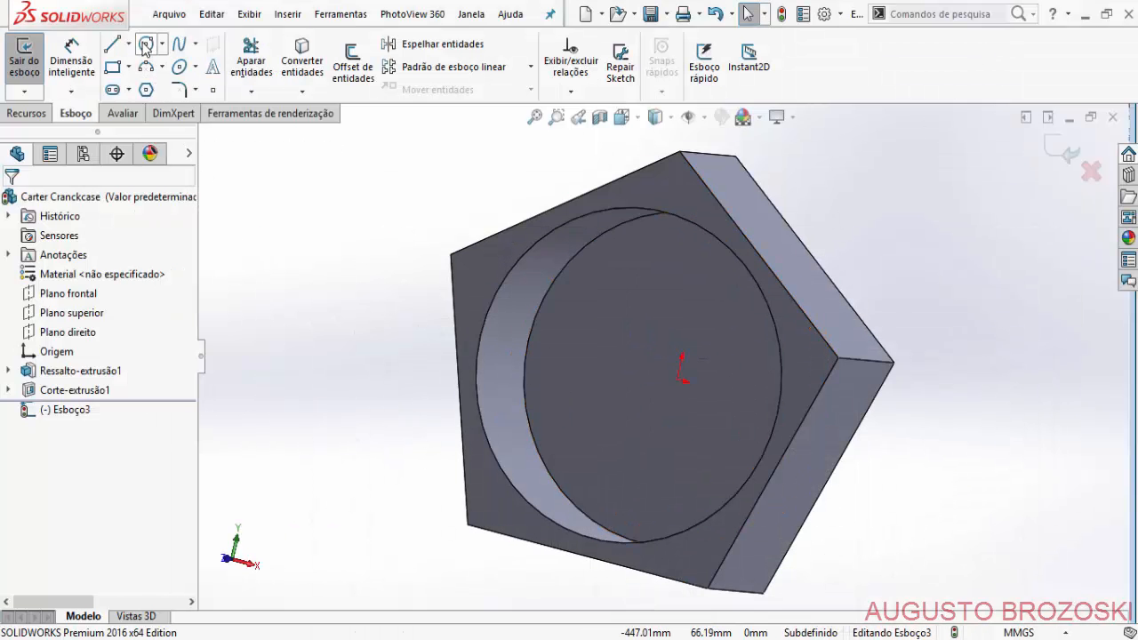
# Sketch a circle about 87 mm in diameter on the bore floor, centred on the origin.
pyautogui.click(145, 48)
pyautogui.scroll(-3, 680, 391)
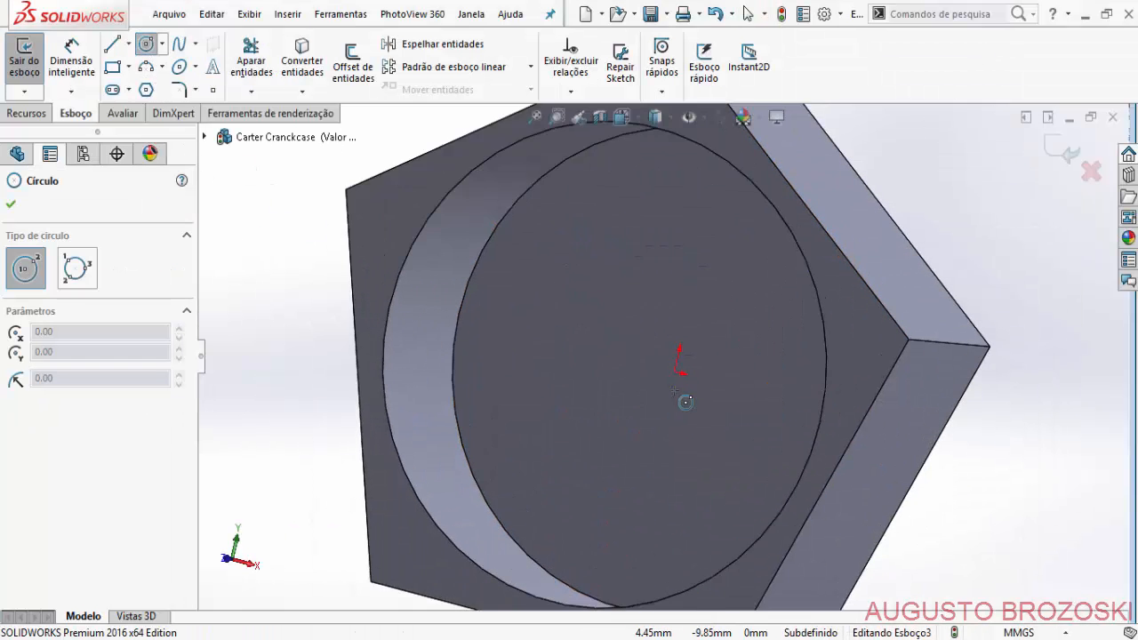
pyautogui.click(676, 366)
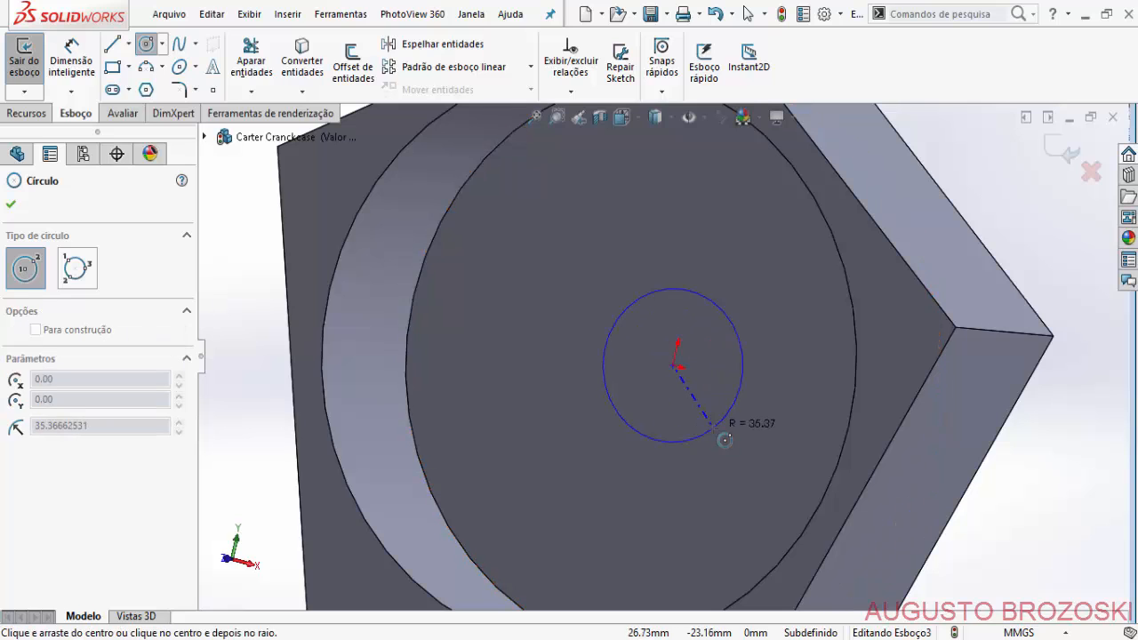
pyautogui.click(725, 439)
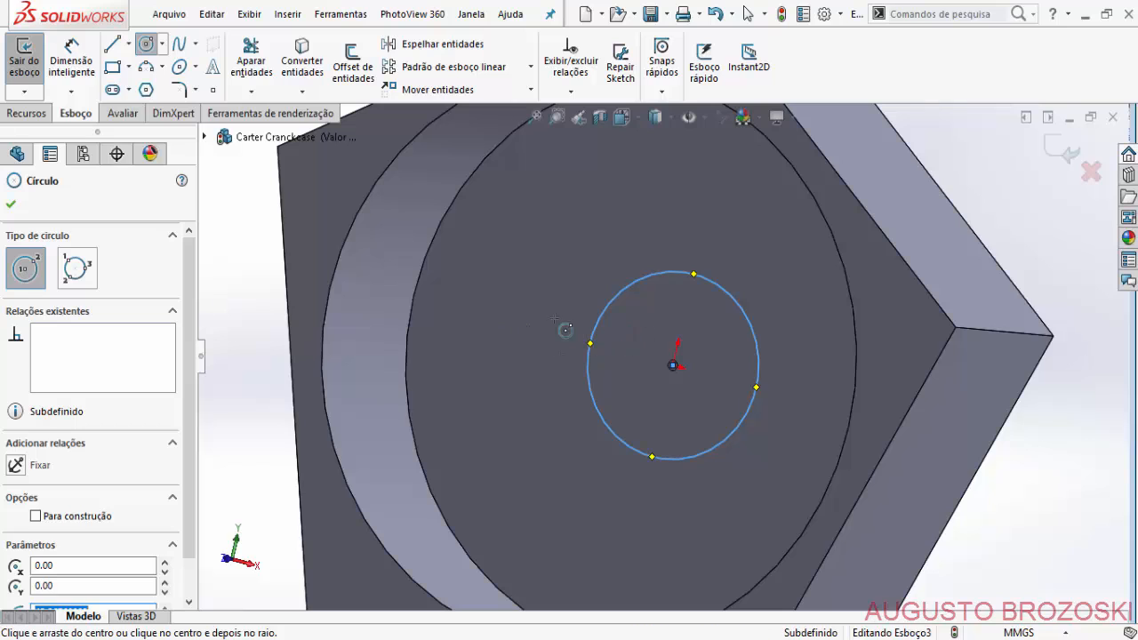
pyautogui.click(11, 207)
# Dimension the circle's diameter to 68 mm and close the sketch.
pyautogui.click(72, 56)
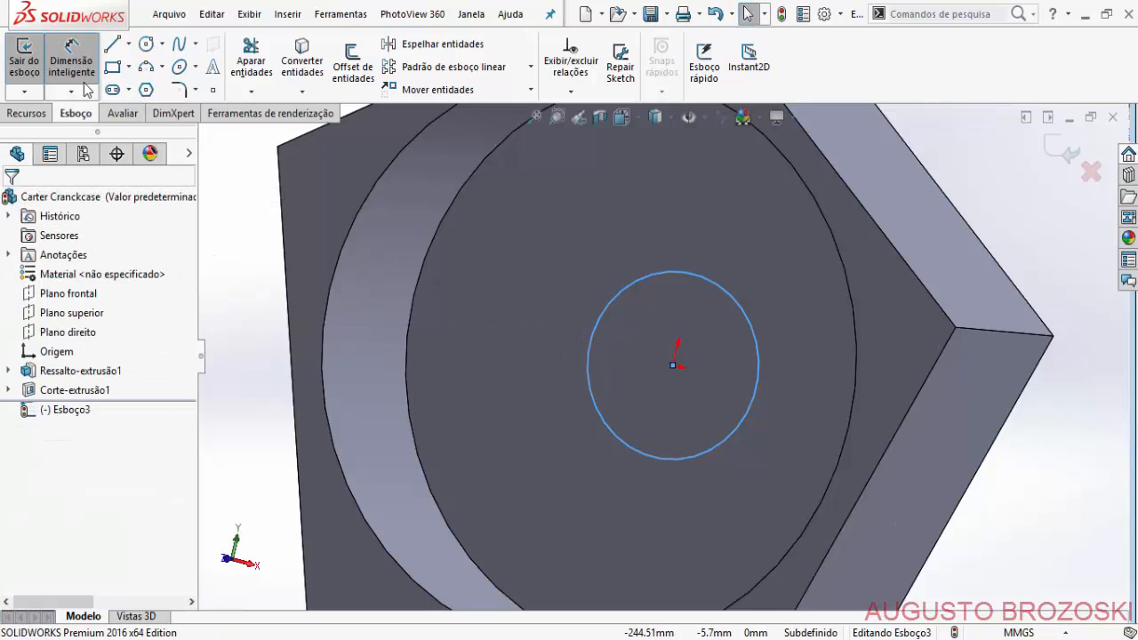
pyautogui.click(612, 299)
pyautogui.click(639, 345)
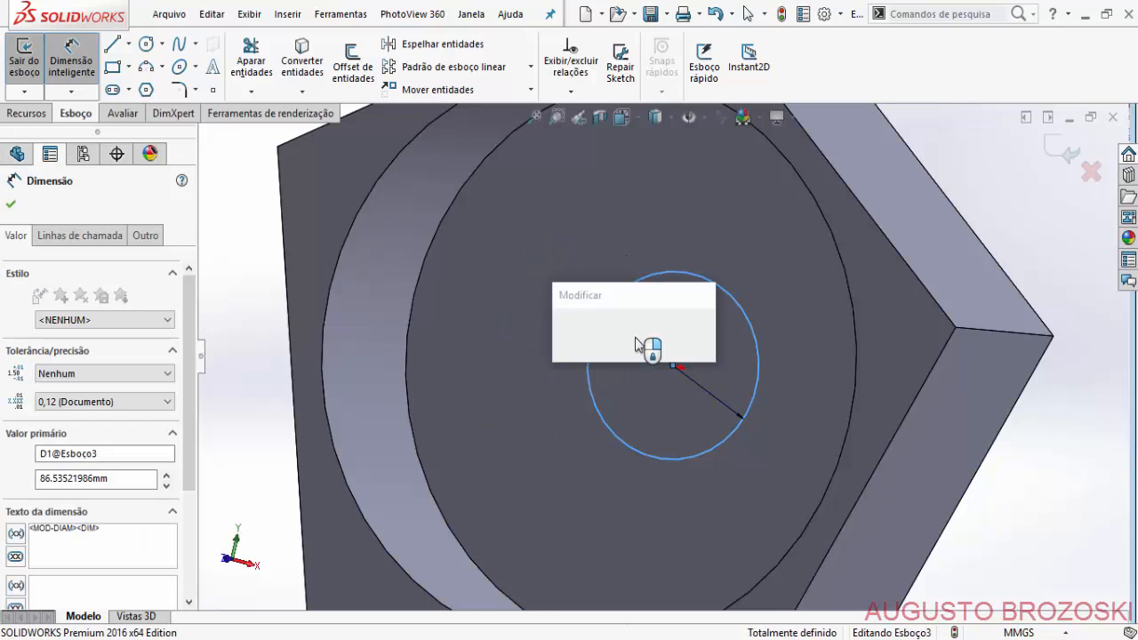
pyautogui.write('6')
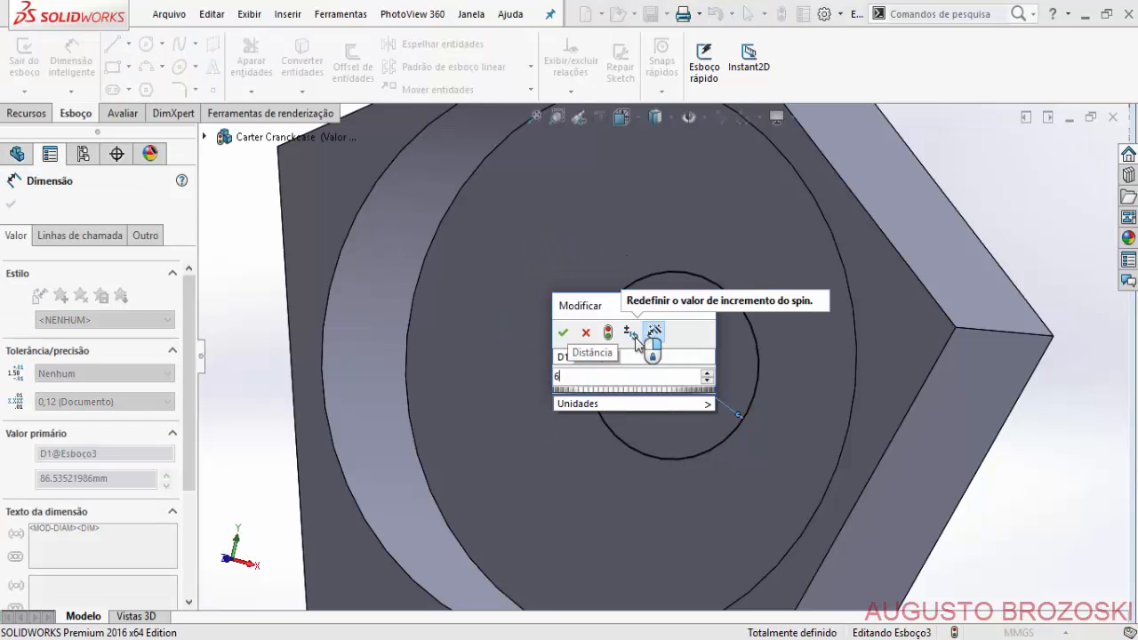
pyautogui.write('8')
pyautogui.press('Return')
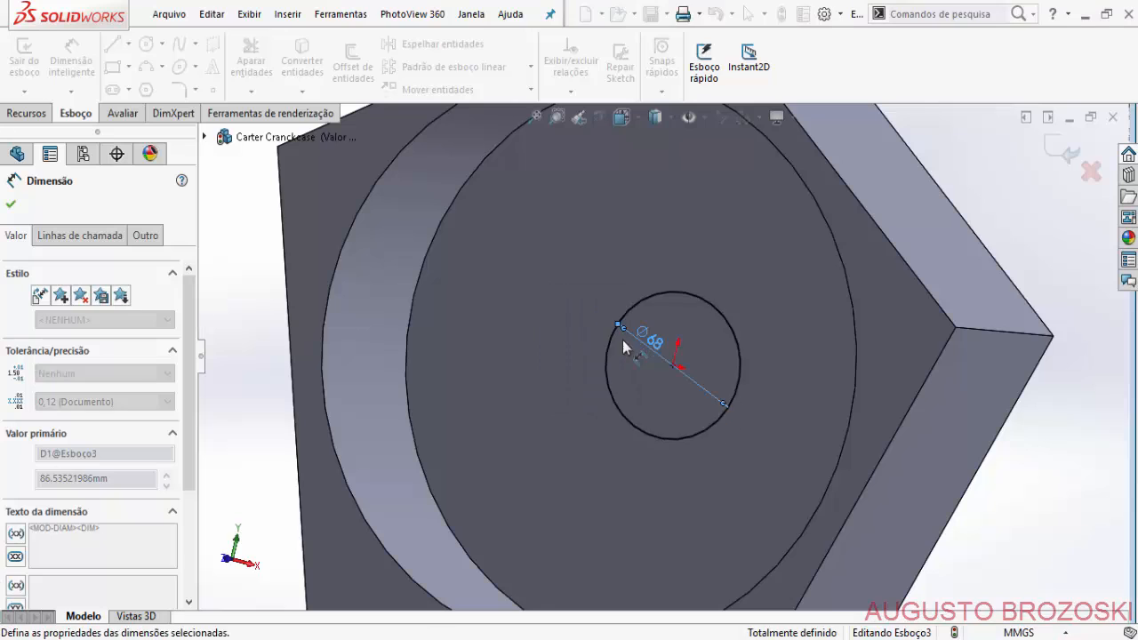
pyautogui.click(1062, 157)
pyautogui.click(1064, 157)
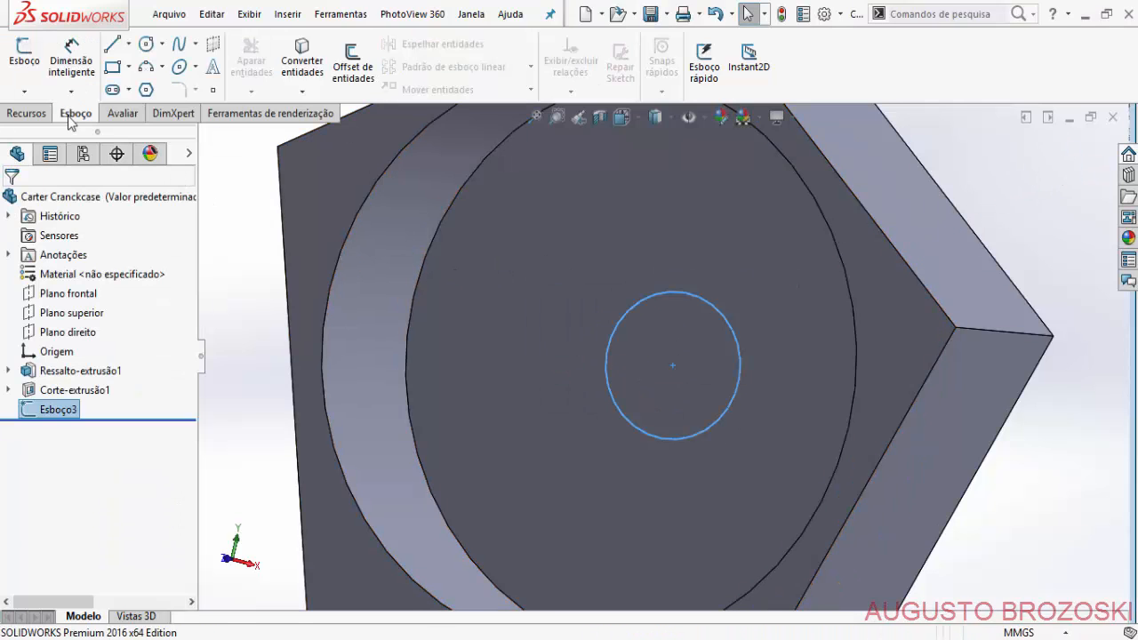
# Cut-extrude the 68 mm circle 15 mm deep into the bore floor.
pyautogui.click(25, 114)
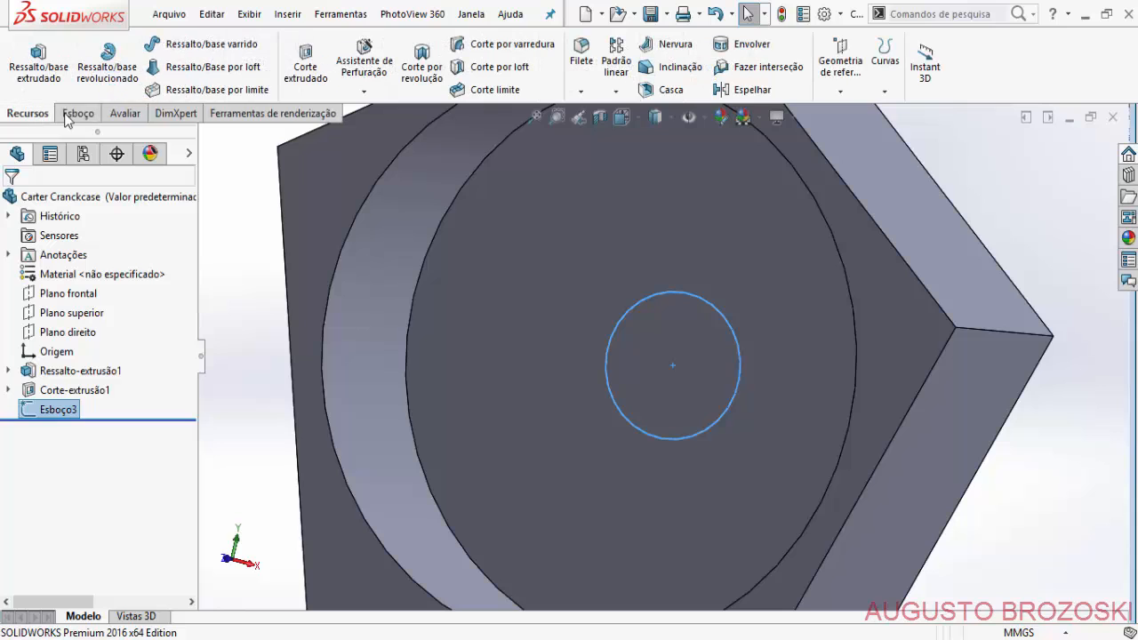
pyautogui.click(307, 73)
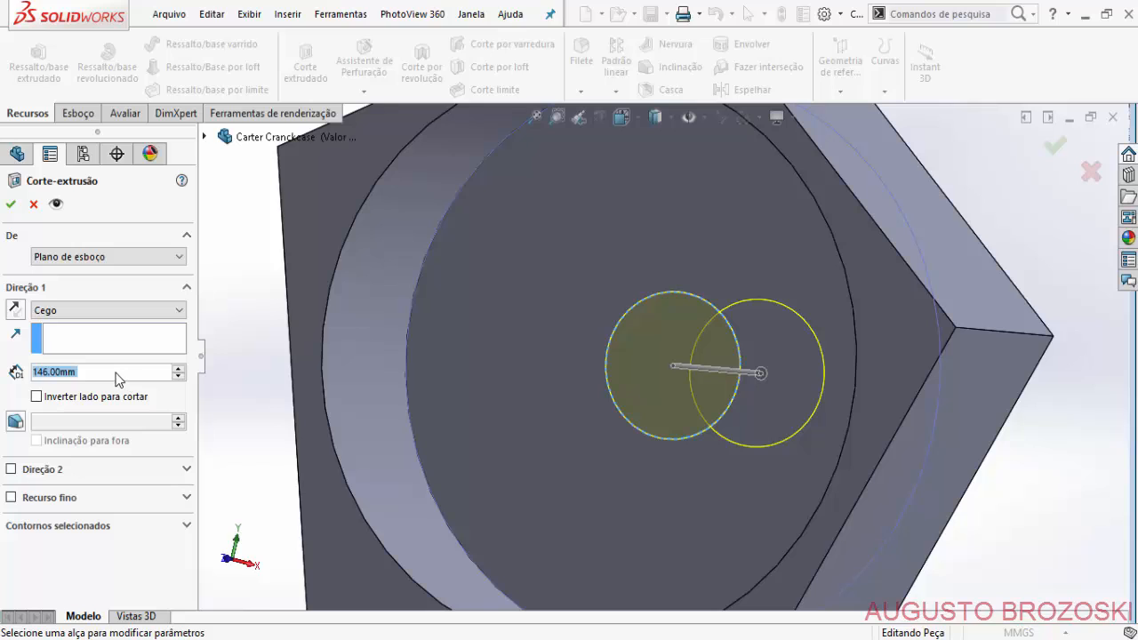
pyautogui.write('15')
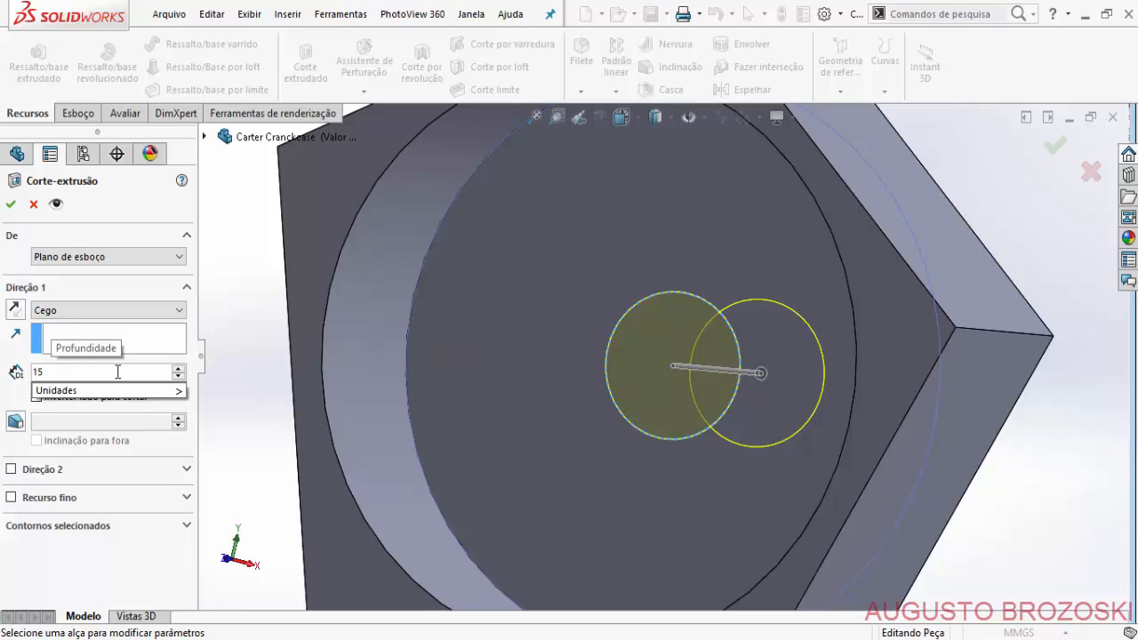
pyautogui.press('Return')
pyautogui.click(11, 205)
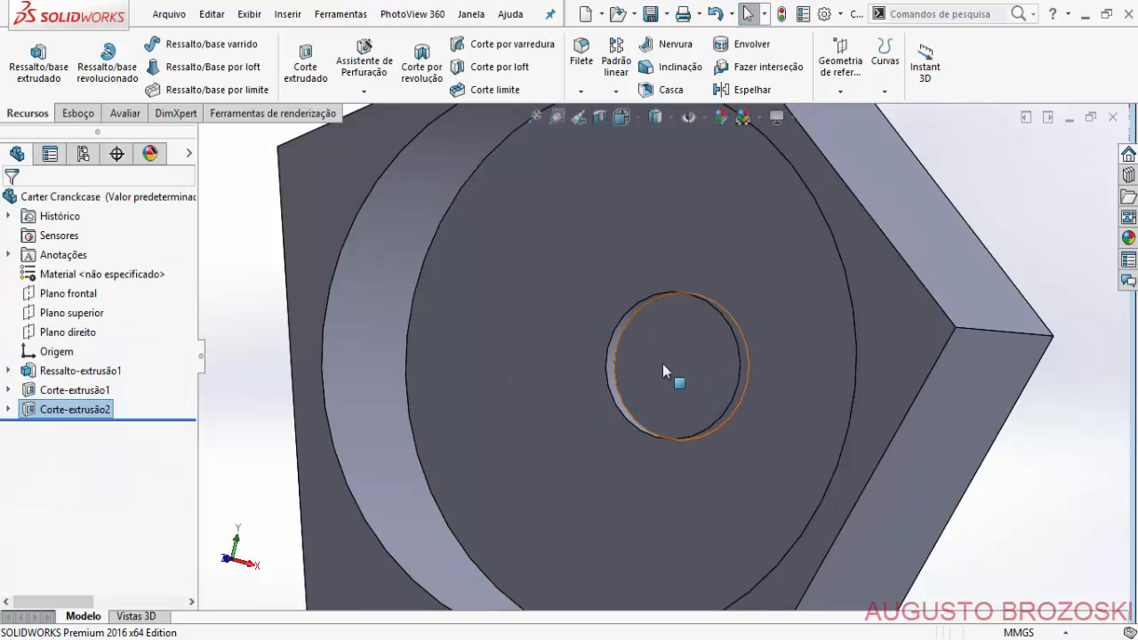
# Open a sketch on the floor of the 68 mm recess.
pyautogui.moveTo(662, 365); pyautogui.dragTo(696, 360, button='middle')
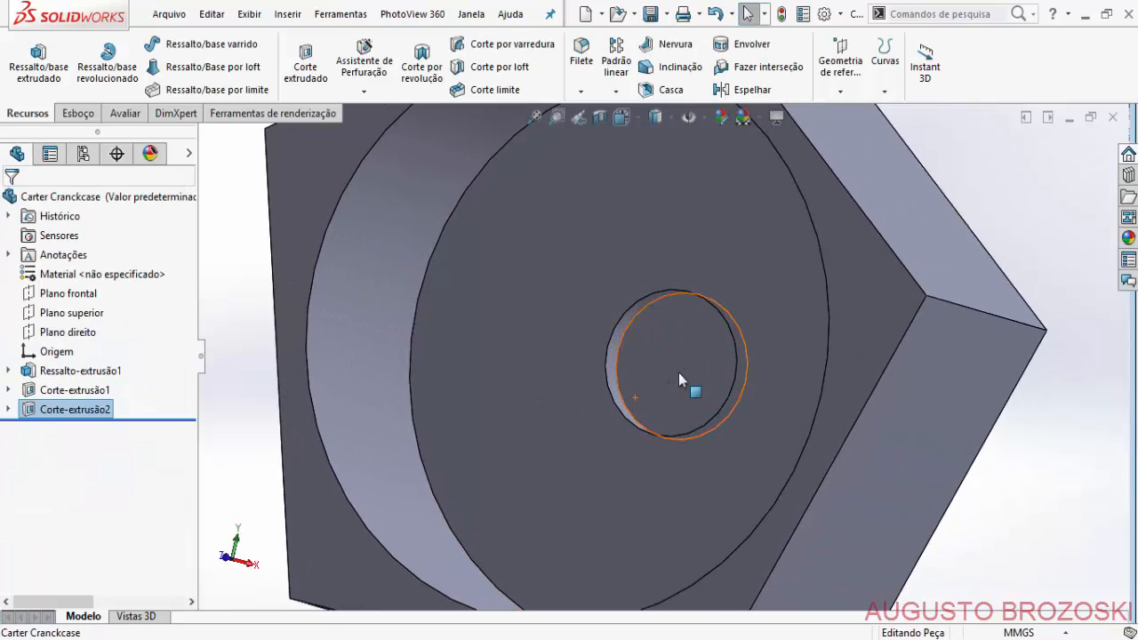
pyautogui.click(78, 113)
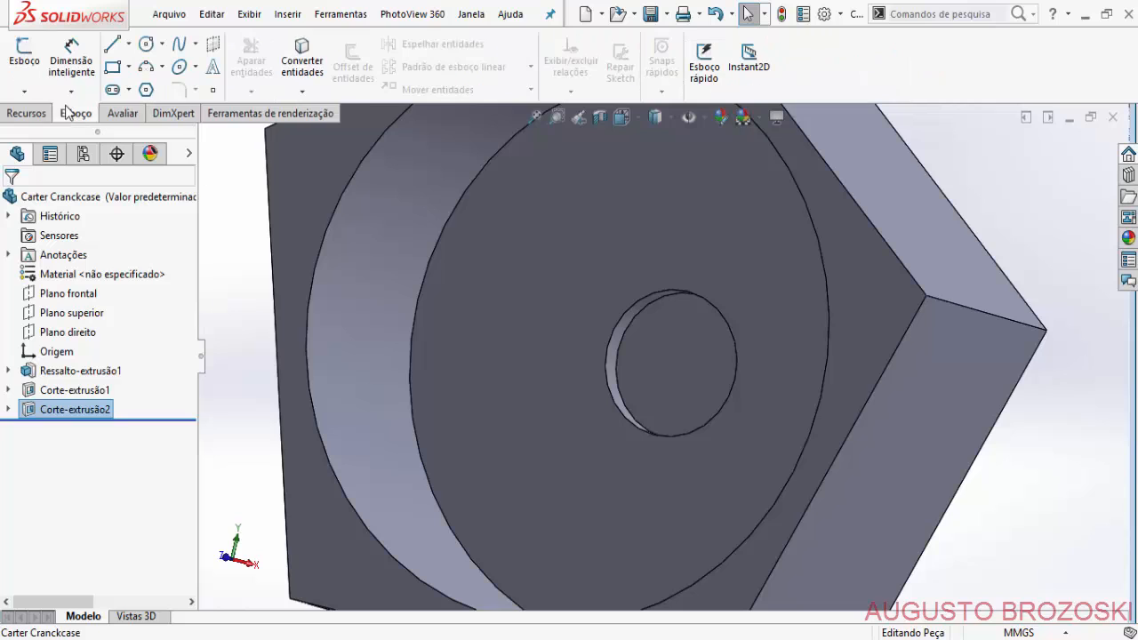
pyautogui.click(26, 59)
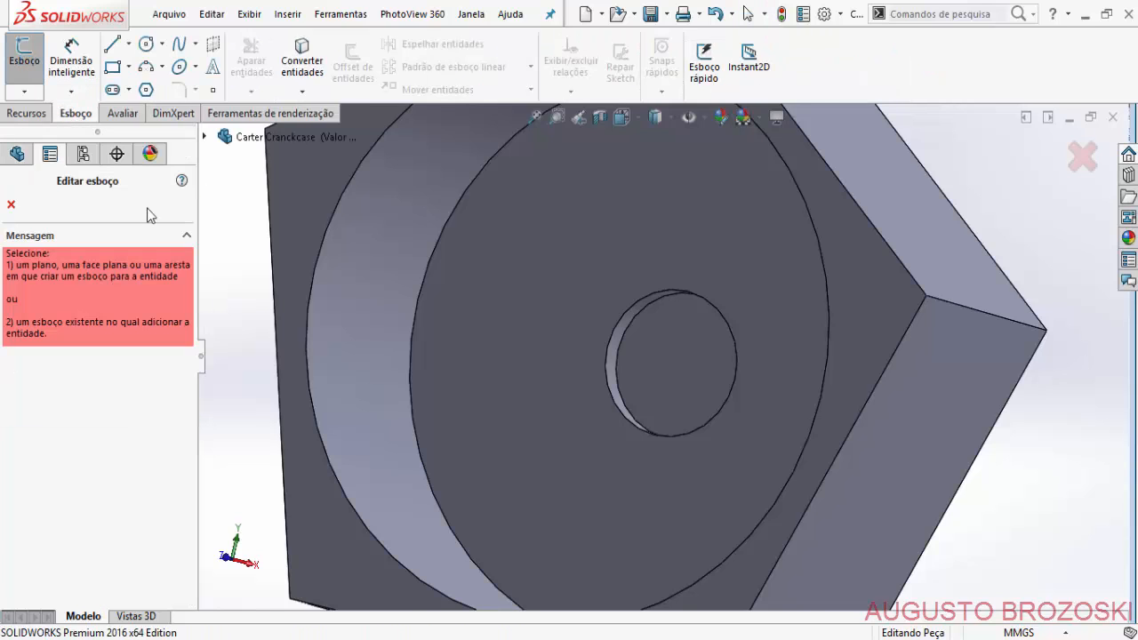
pyautogui.click(658, 338)
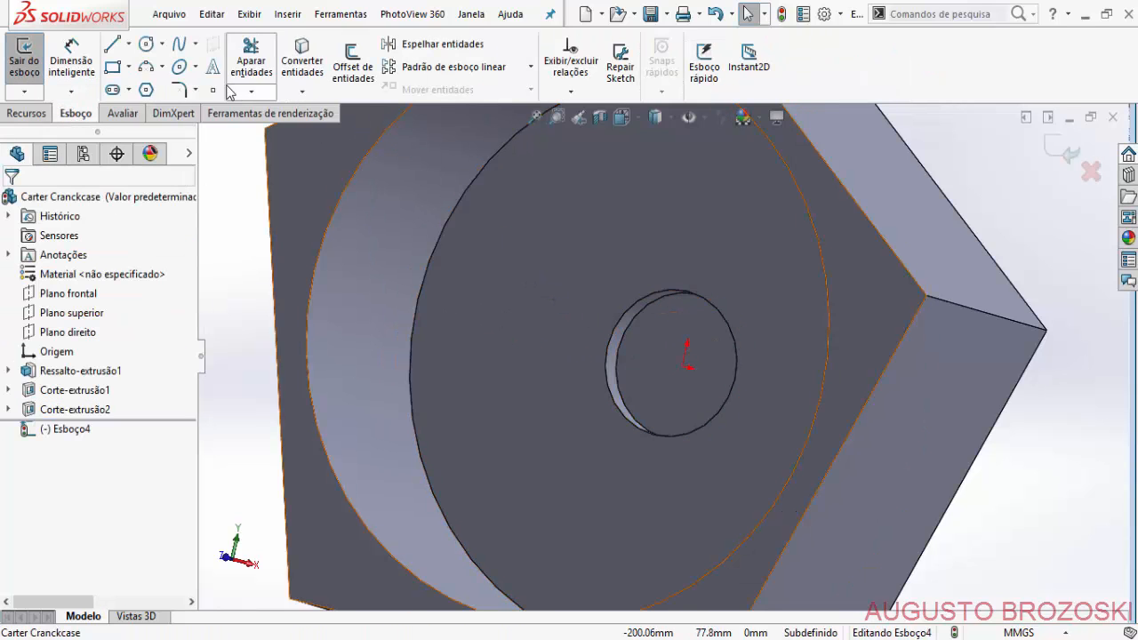
# Sketch a circle smaller than the recess on its floor, centred on the origin.
pyautogui.click(146, 46)
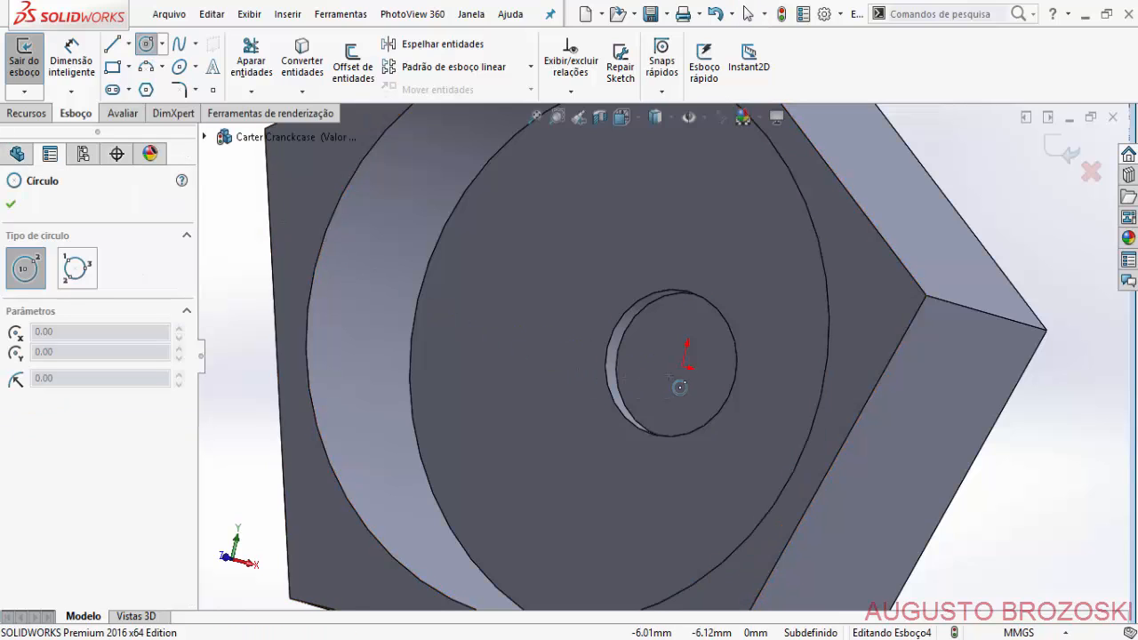
pyautogui.click(694, 380)
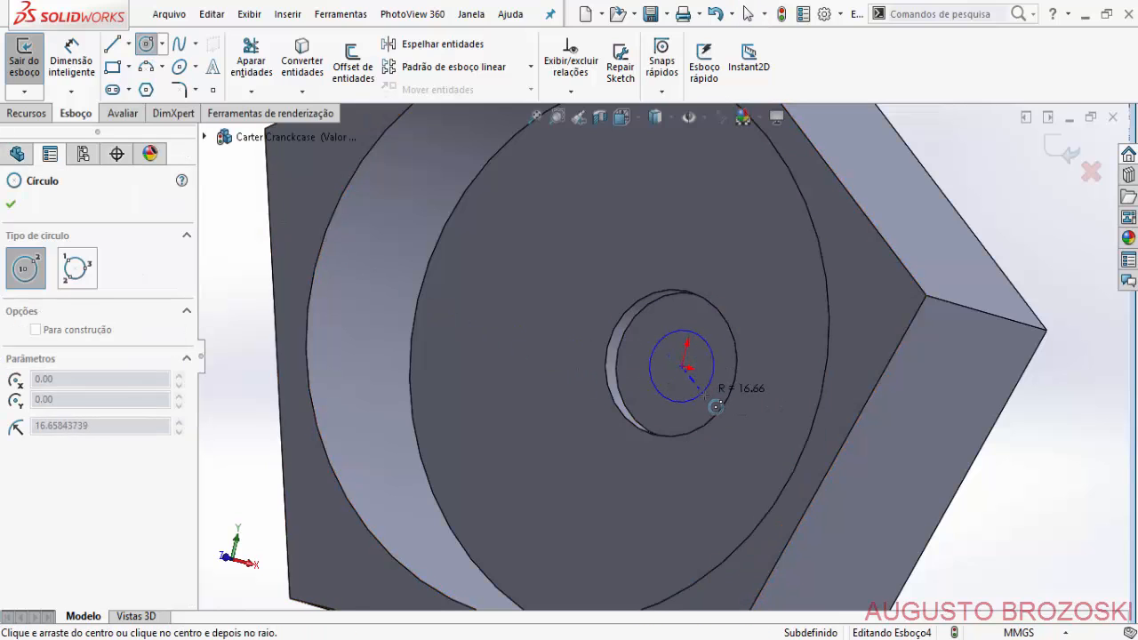
pyautogui.click(719, 374)
pyautogui.scroll(-3, 720, 404)
pyautogui.scroll(-2, 719, 403)
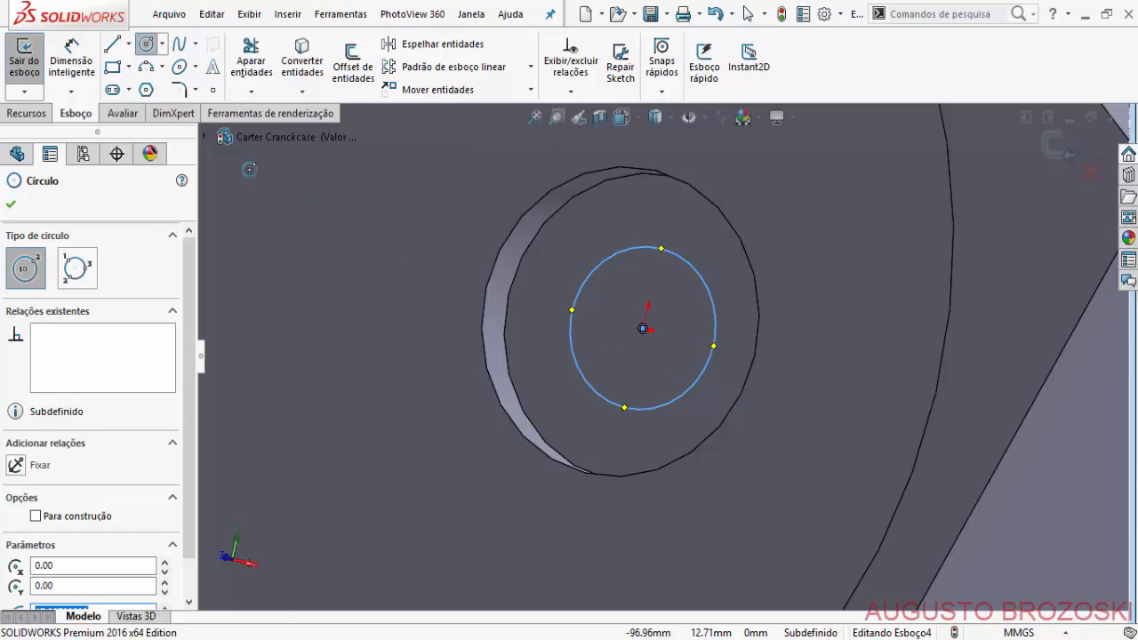
# Dimension the inner circle's diameter to 55 mm, as given in the PDF drawing, and close the sketch.
pyautogui.click(71, 60)
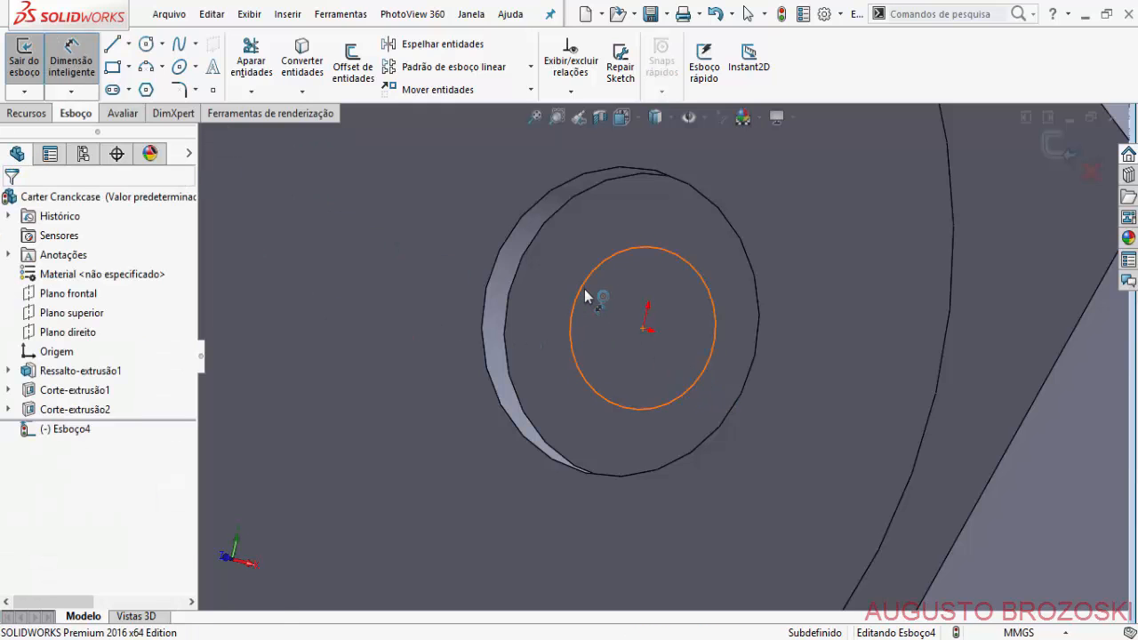
pyautogui.click(587, 292)
pyautogui.click(655, 459)
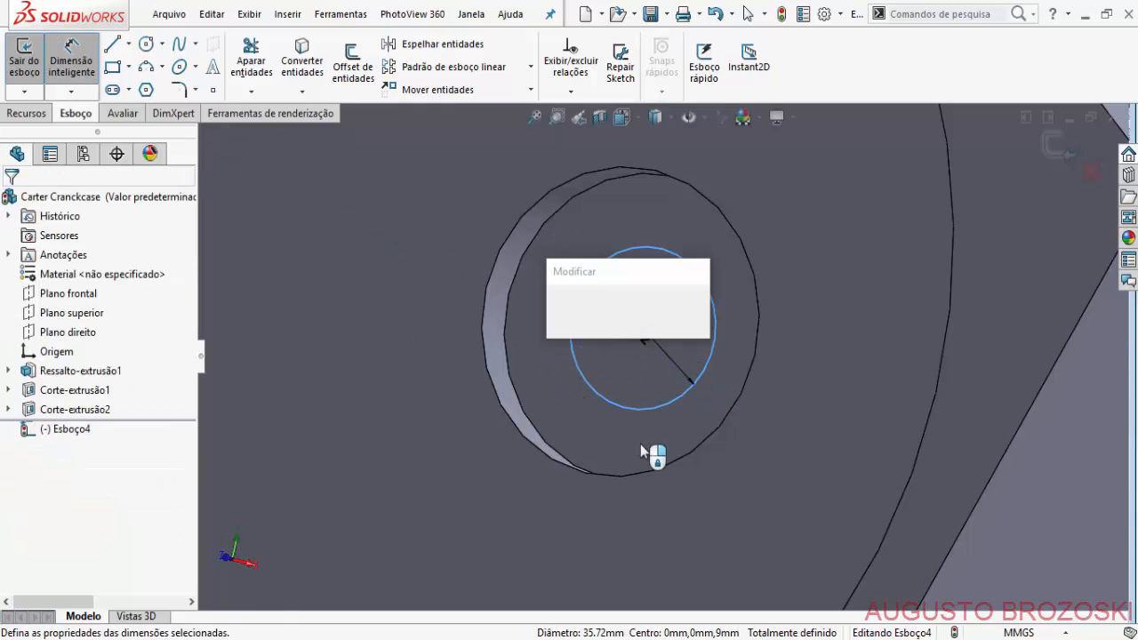
pyautogui.hotkey('alt', 'Tab')
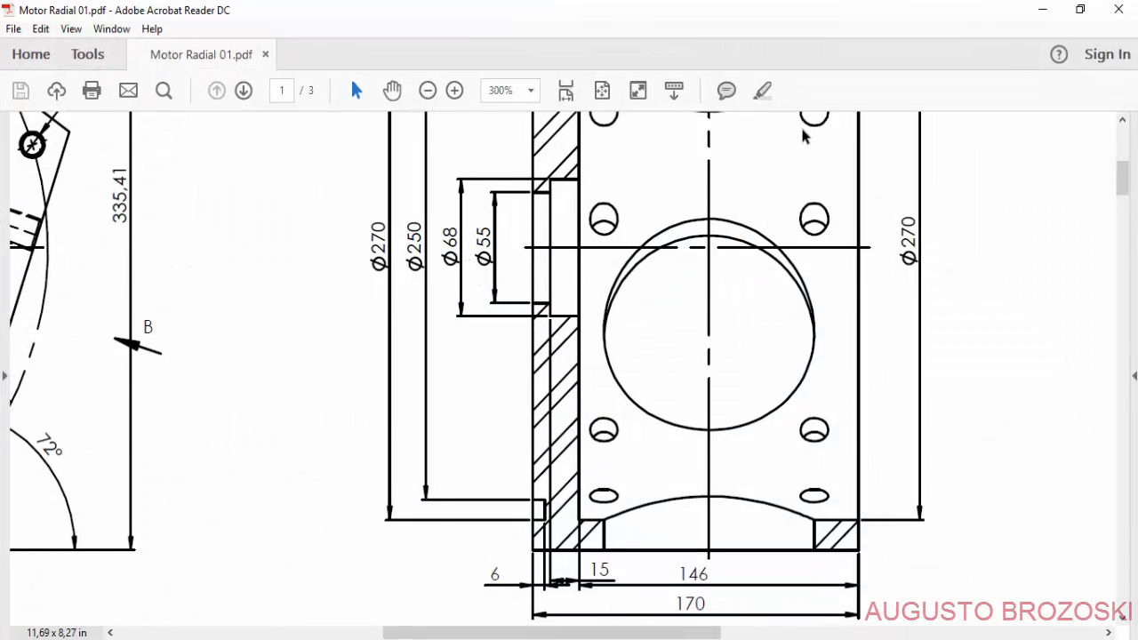
pyautogui.click(1042, 9)
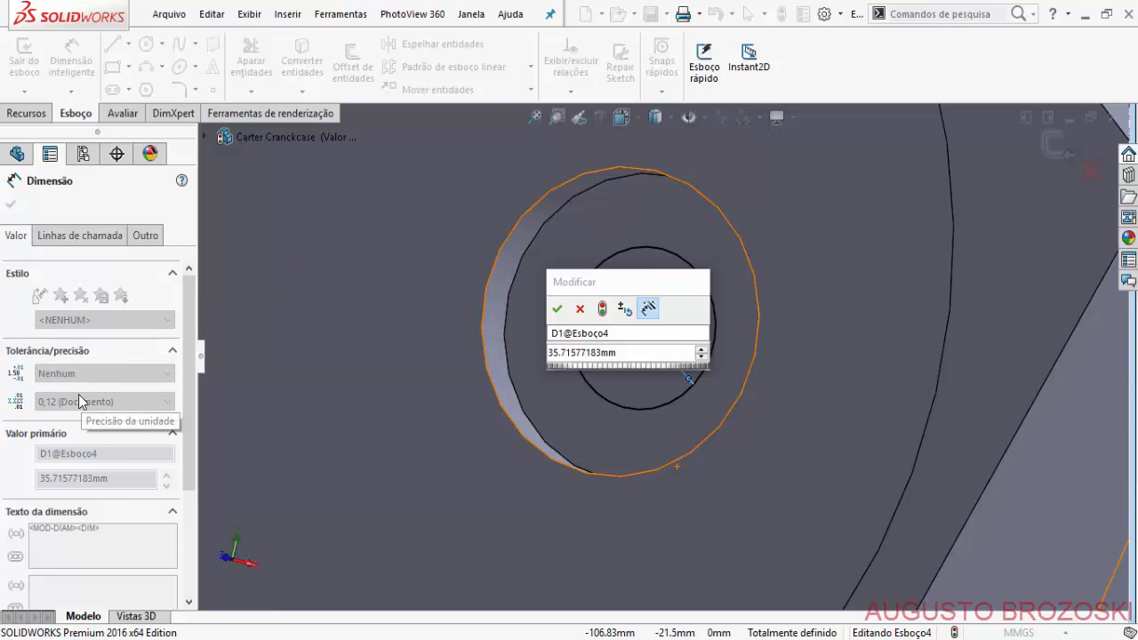
pyautogui.click(621, 353)
pyautogui.write('55')
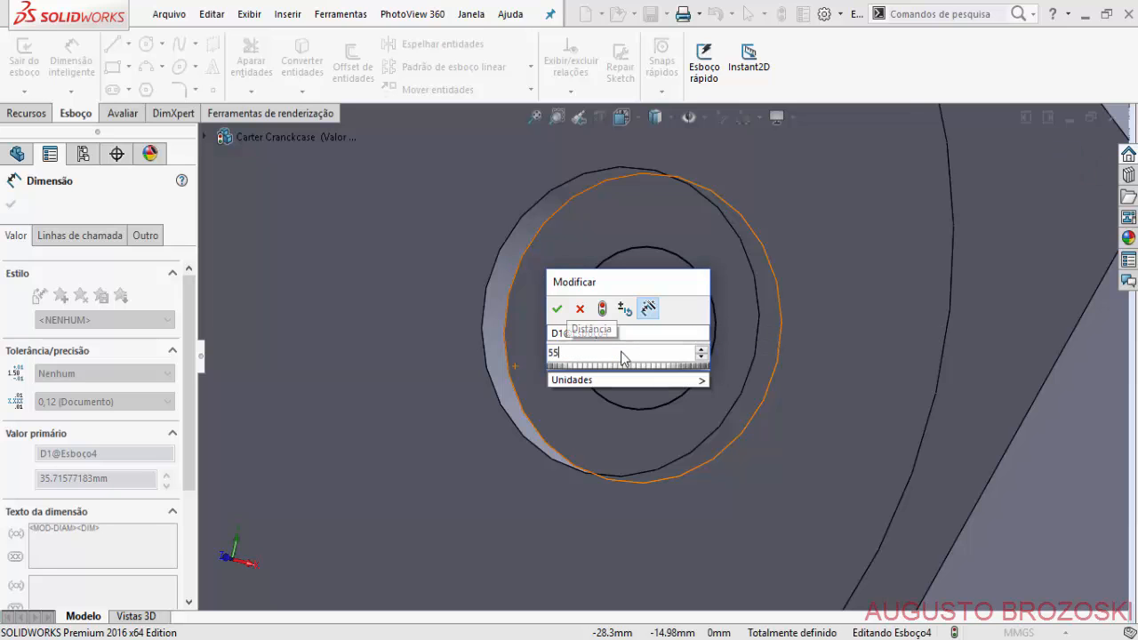
pyautogui.press('Return')
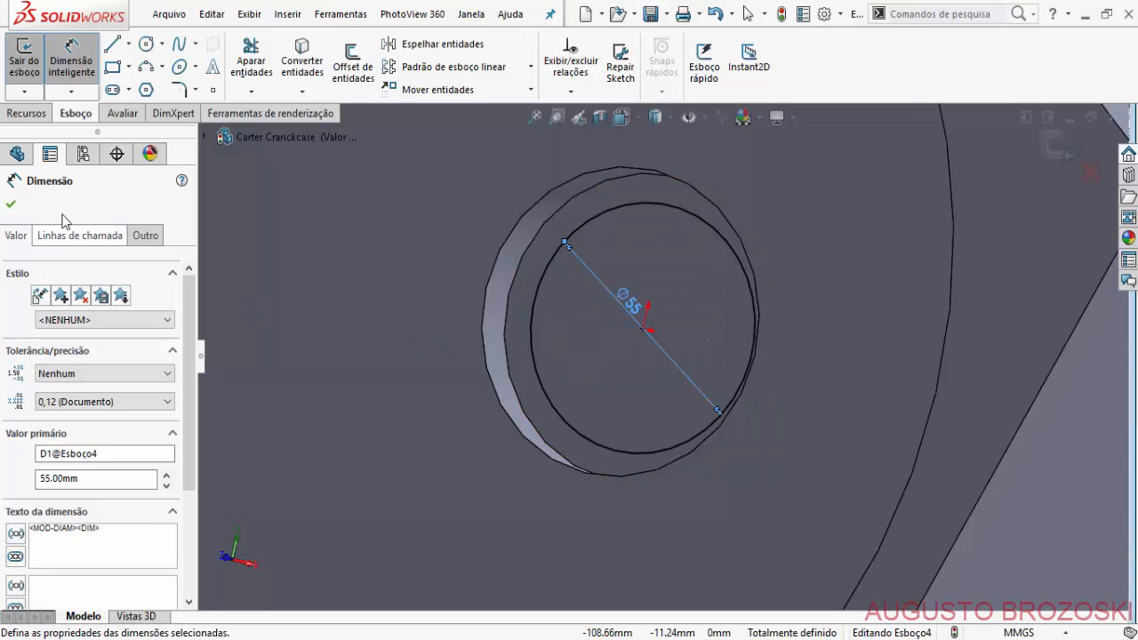
pyautogui.click(10, 207)
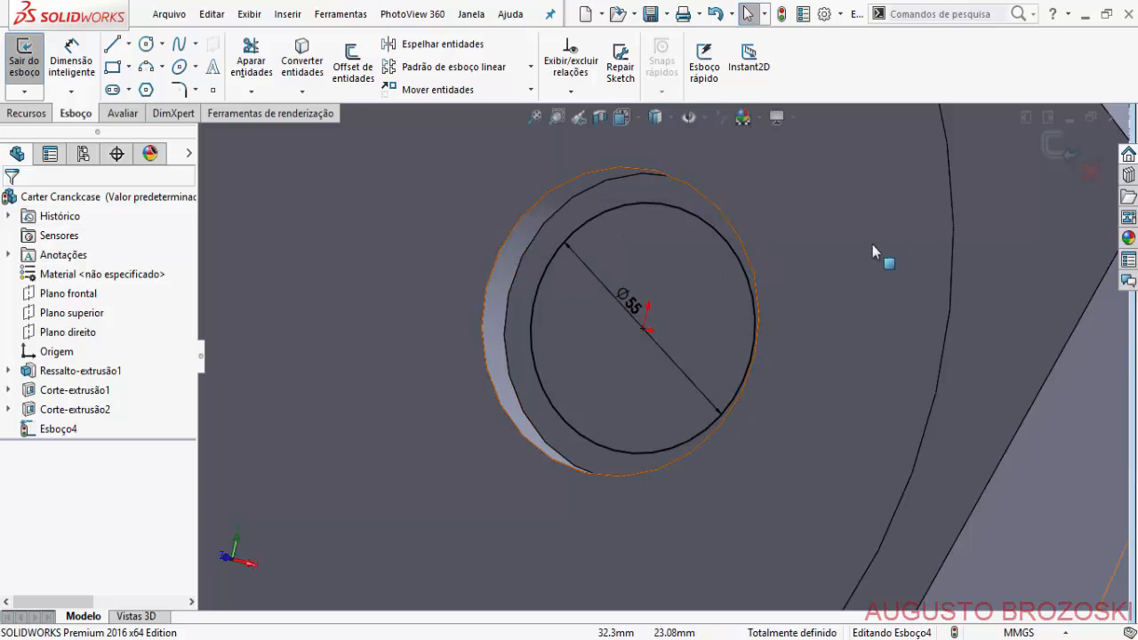
pyautogui.click(1054, 155)
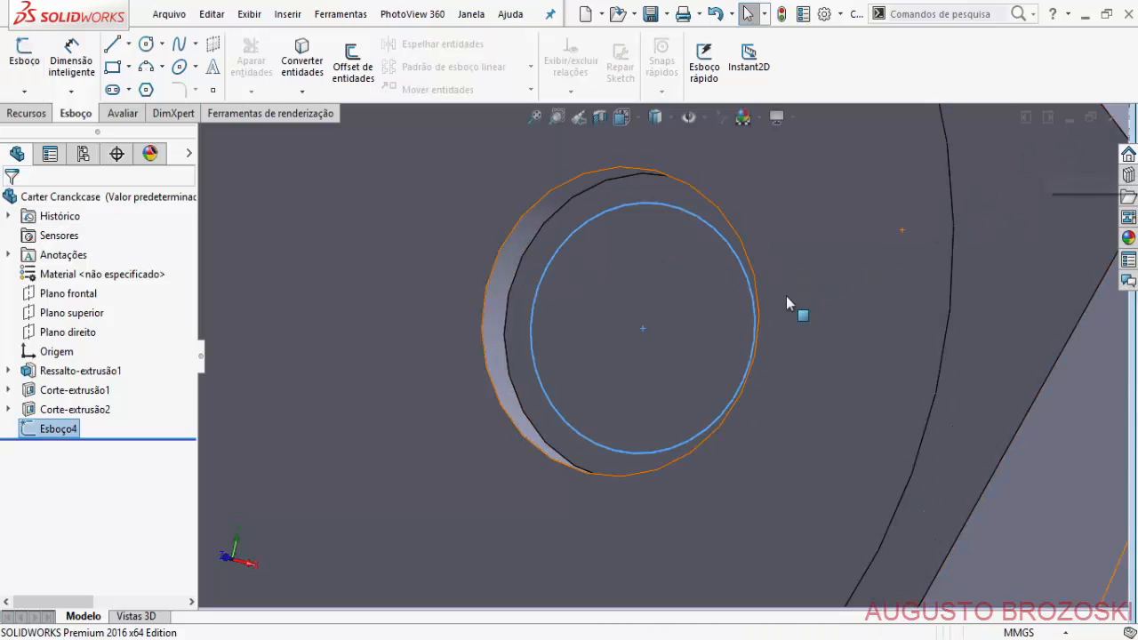
# Cut-extrude the 55 mm circle through all of the remaining floor material.
pyautogui.click(26, 114)
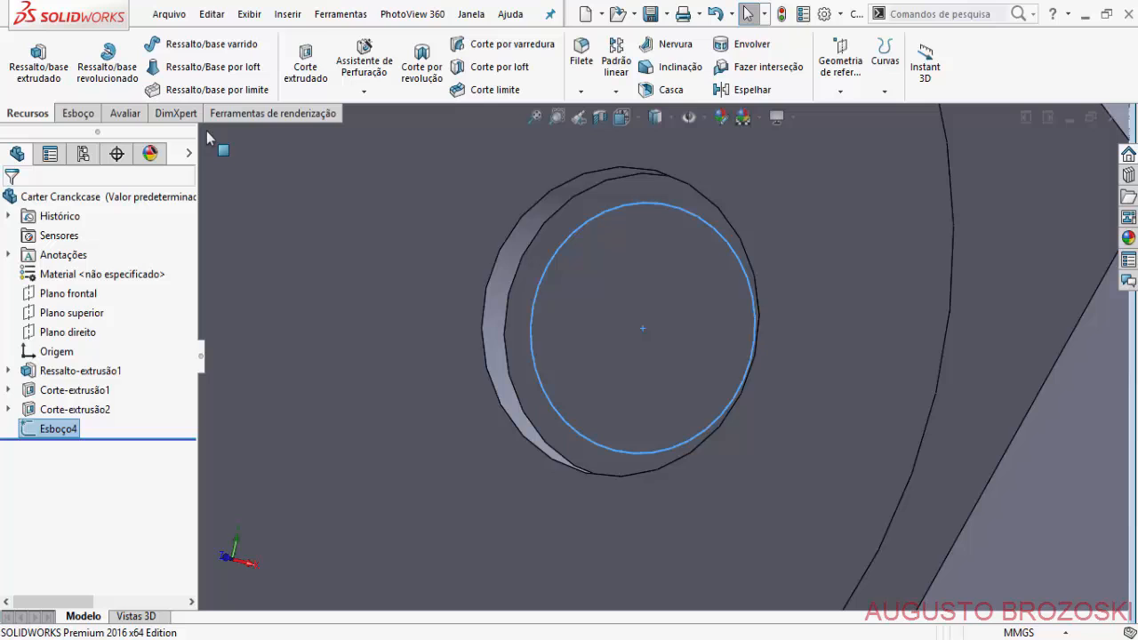
pyautogui.click(306, 71)
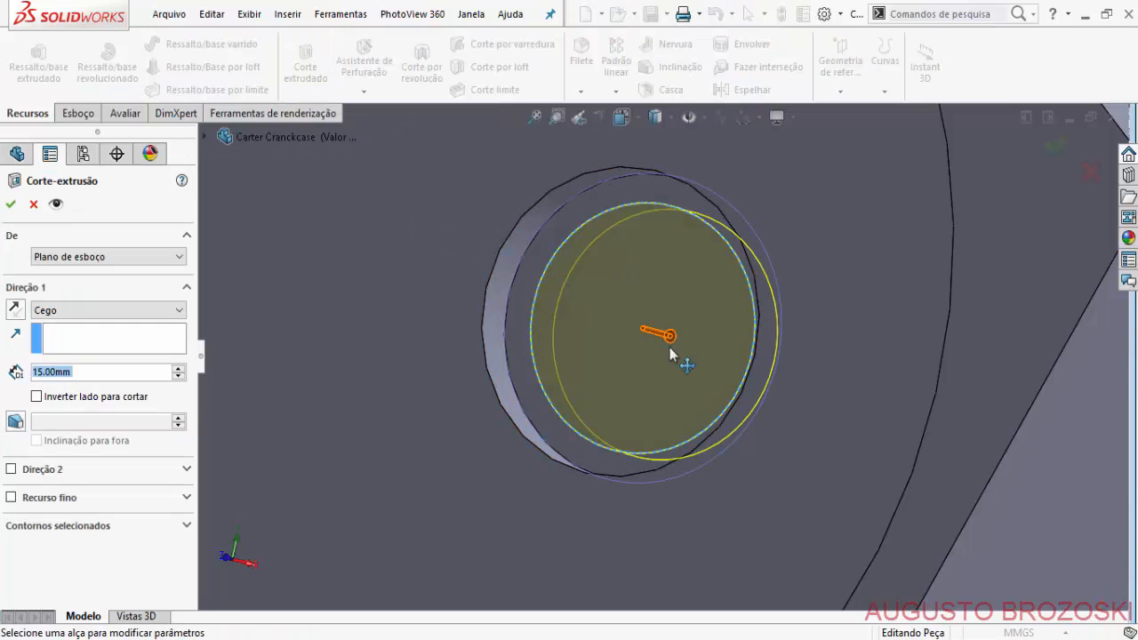
pyautogui.scroll(4, 671, 354)
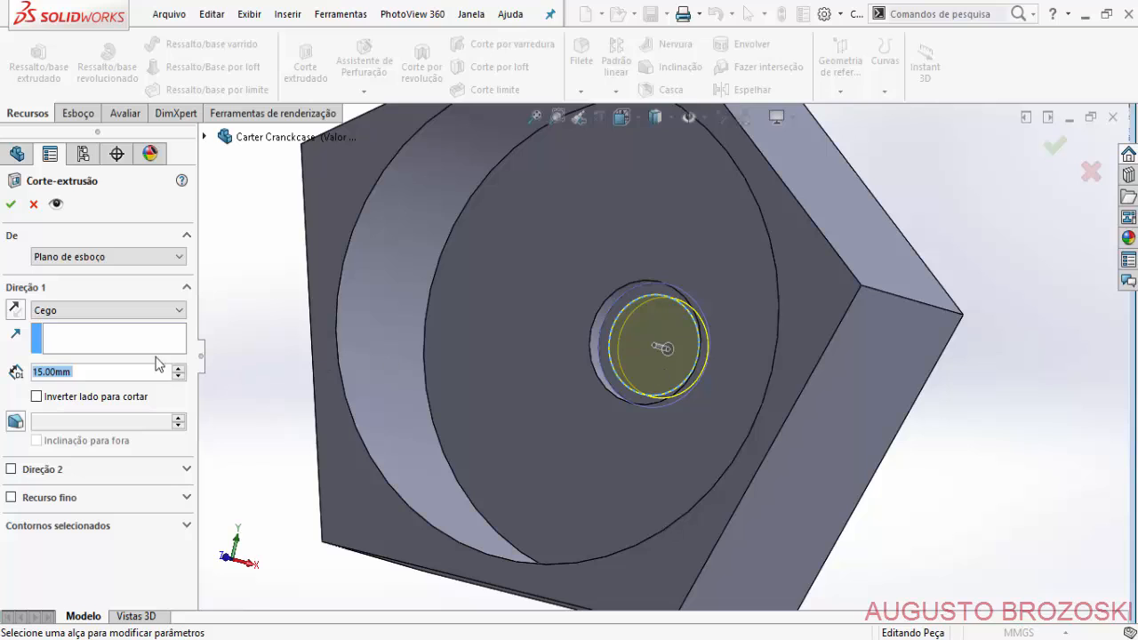
pyautogui.click(85, 309)
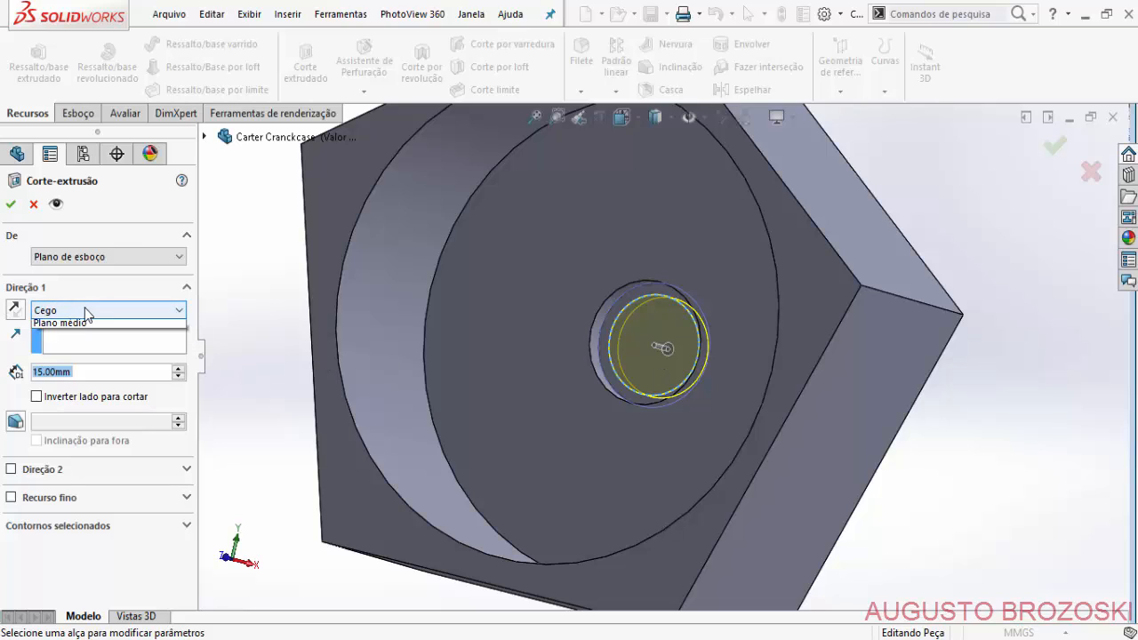
pyautogui.click(89, 338)
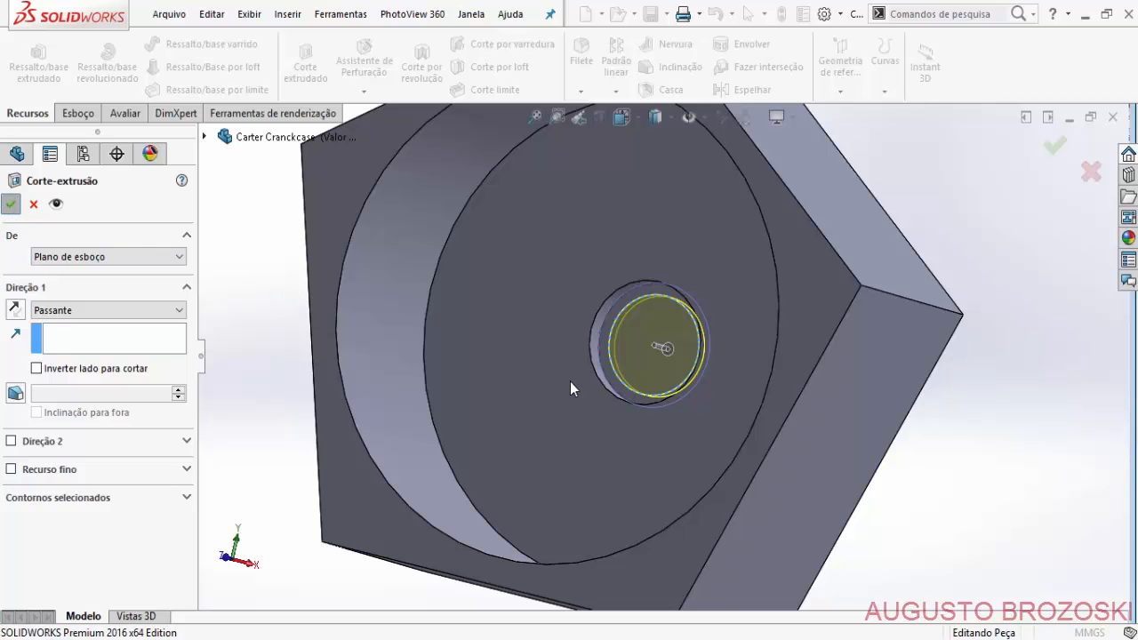
pyautogui.press('Return')
pyautogui.scroll(2, 622, 377)
pyautogui.moveTo(625, 377); pyautogui.dragTo(677, 370, button='middle')
pyautogui.moveTo(633, 384); pyautogui.dragTo(621, 416, button='middle')
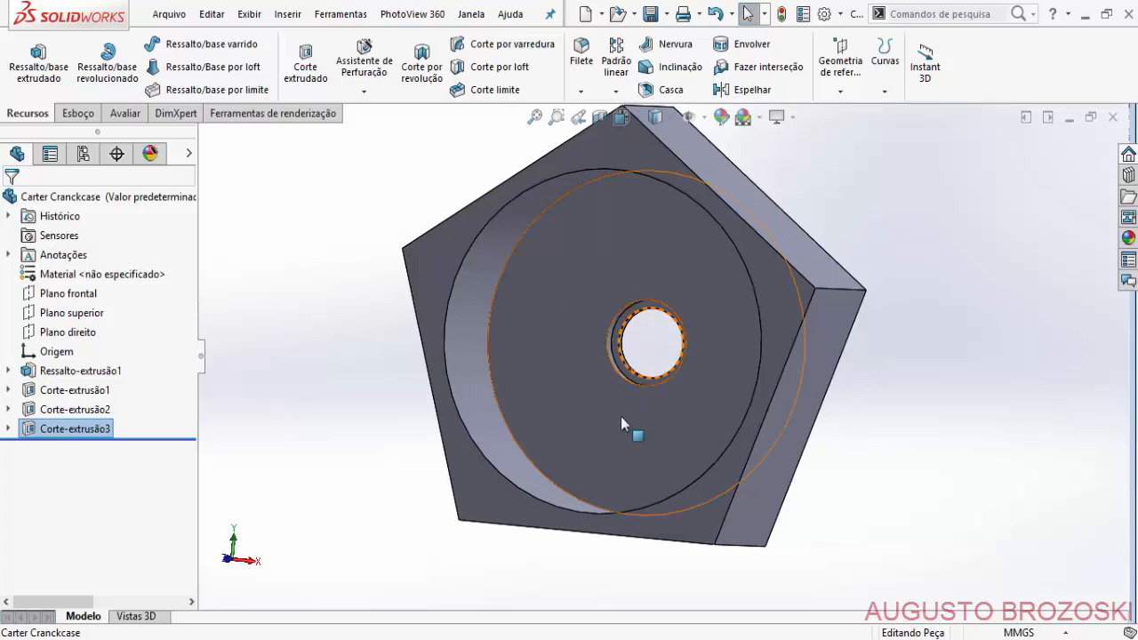
pyautogui.click(569, 581)
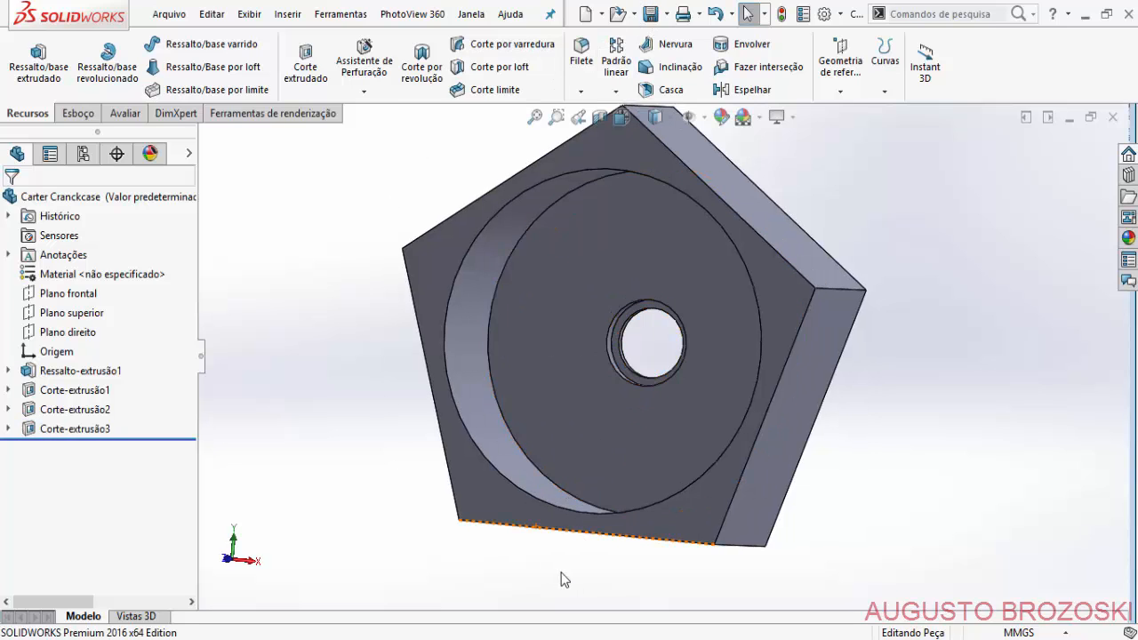
pyautogui.moveTo(570, 572); pyautogui.dragTo(540, 589, button='middle')
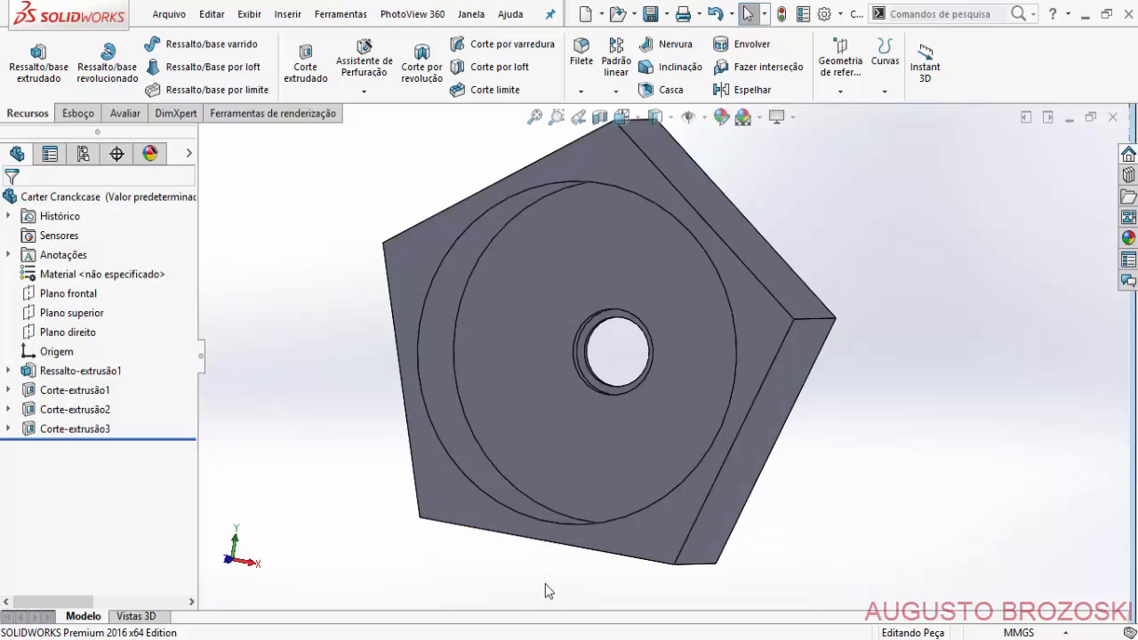
# Check the side bore's dimensions in the PDF drawing and open a sketch on one rectangular side face of the pentagonal block.
pyautogui.click(662, 638)
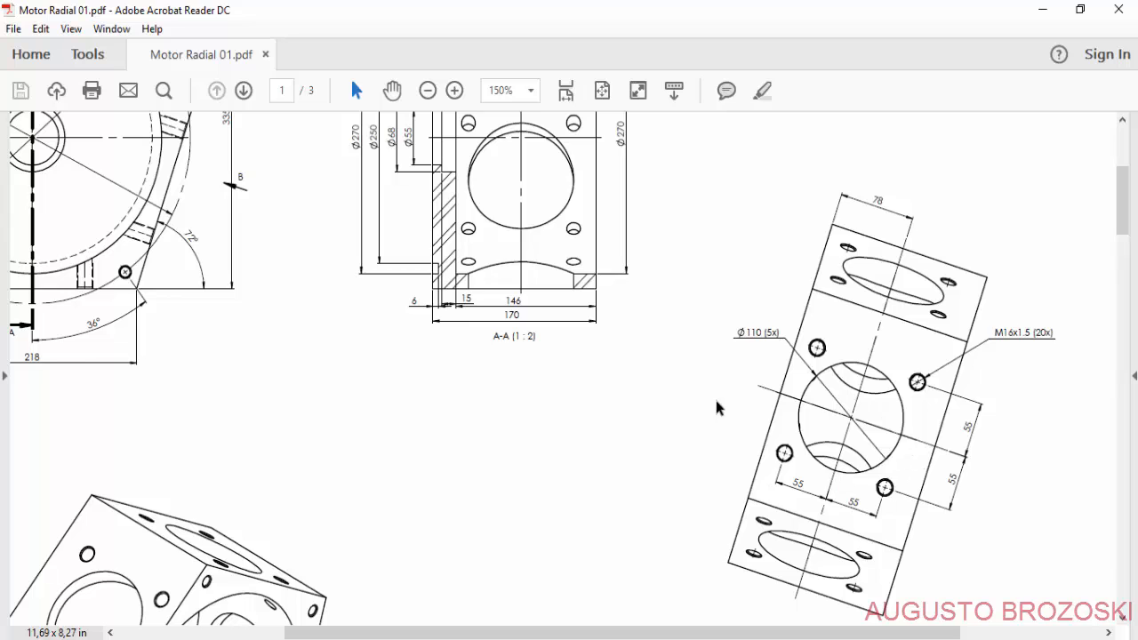
pyautogui.scroll(5, 582, 431)
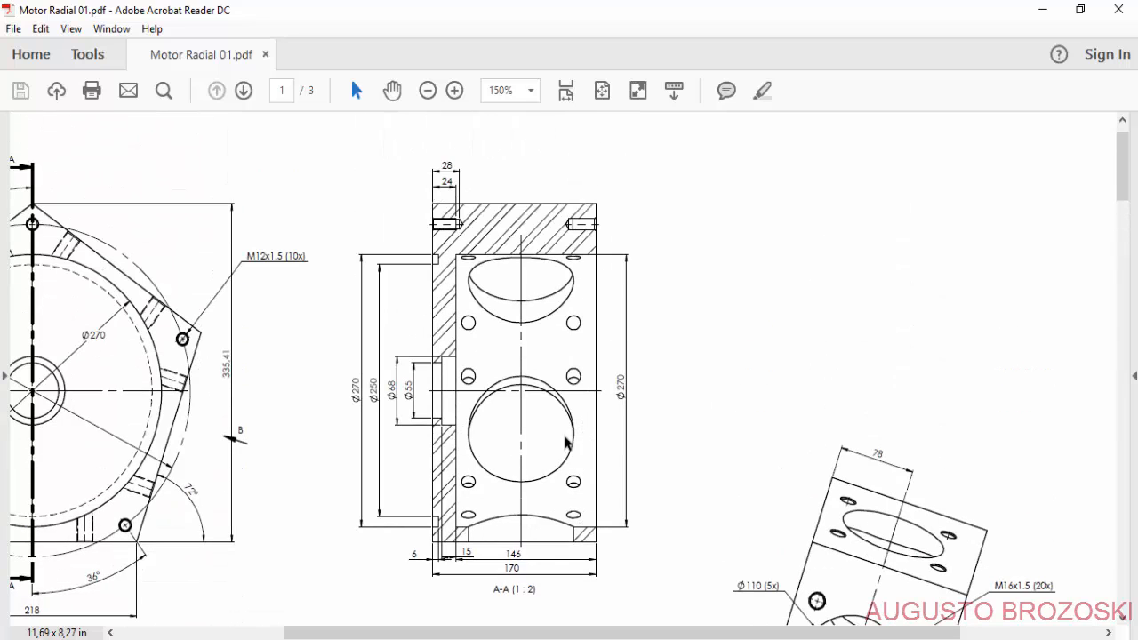
pyautogui.scroll(-5, 533, 415)
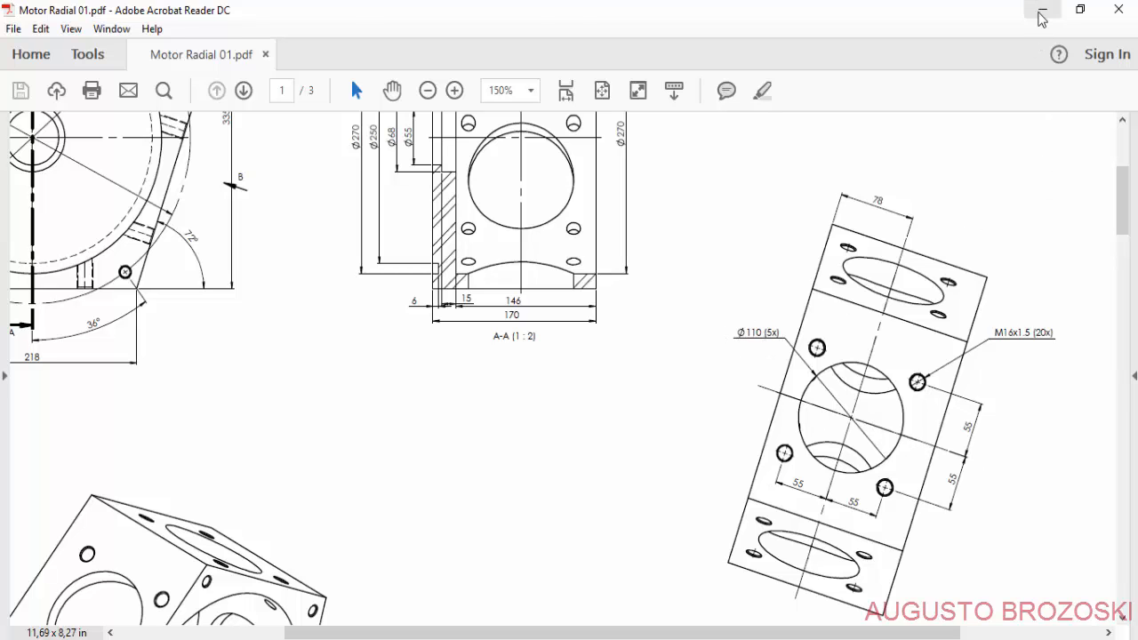
pyautogui.click(1043, 10)
pyautogui.moveTo(609, 452); pyautogui.dragTo(617, 330, button='middle')
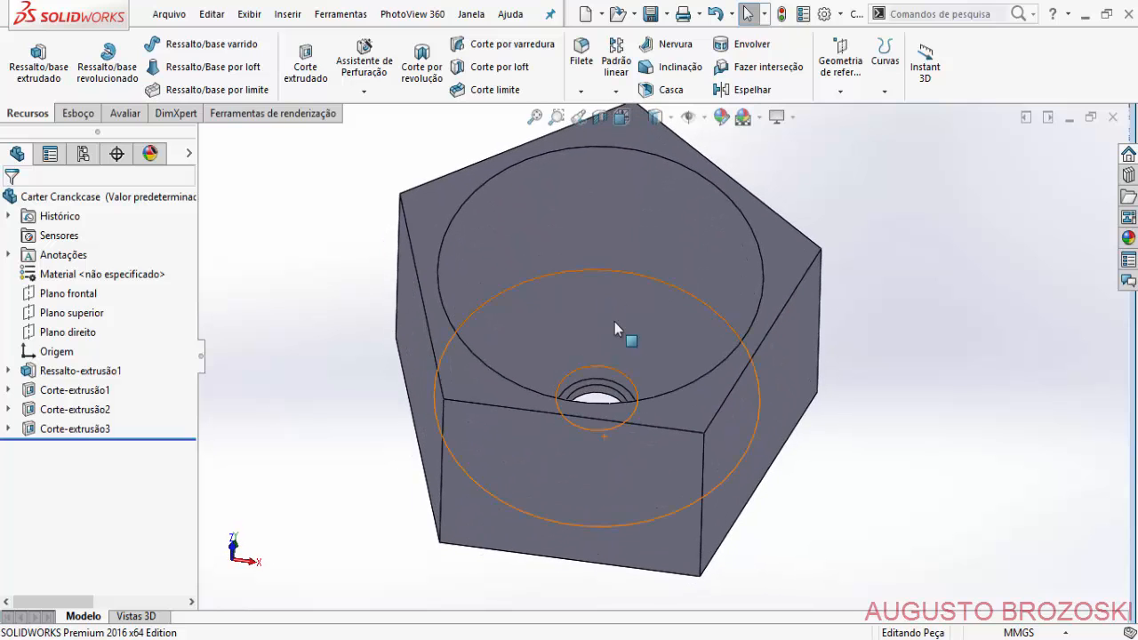
pyautogui.click(78, 112)
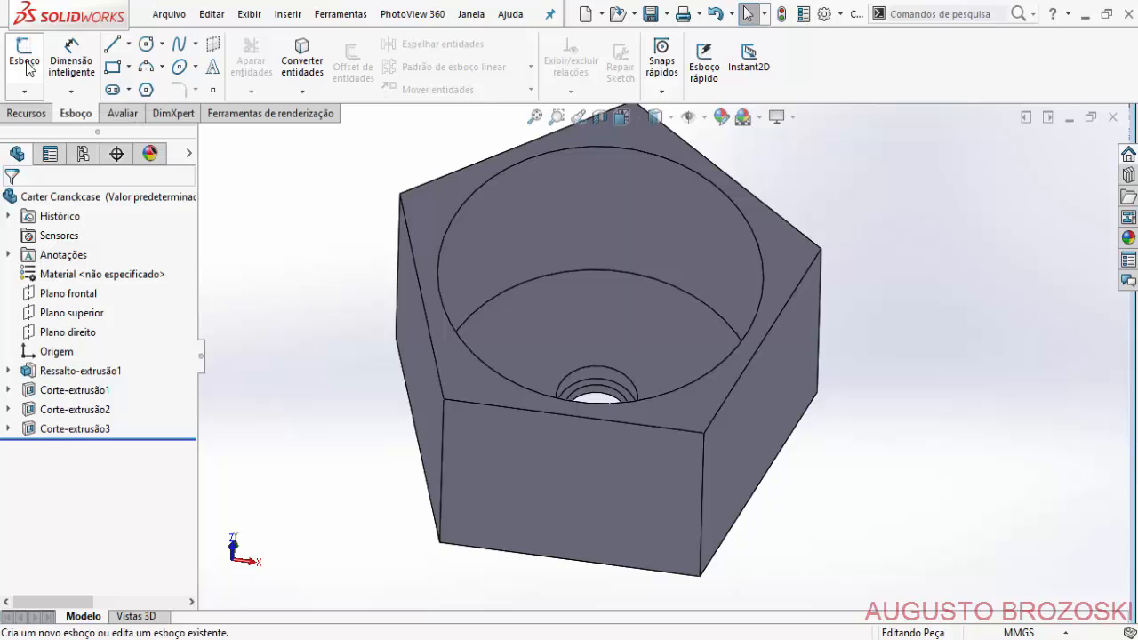
pyautogui.click(25, 62)
pyautogui.click(520, 434)
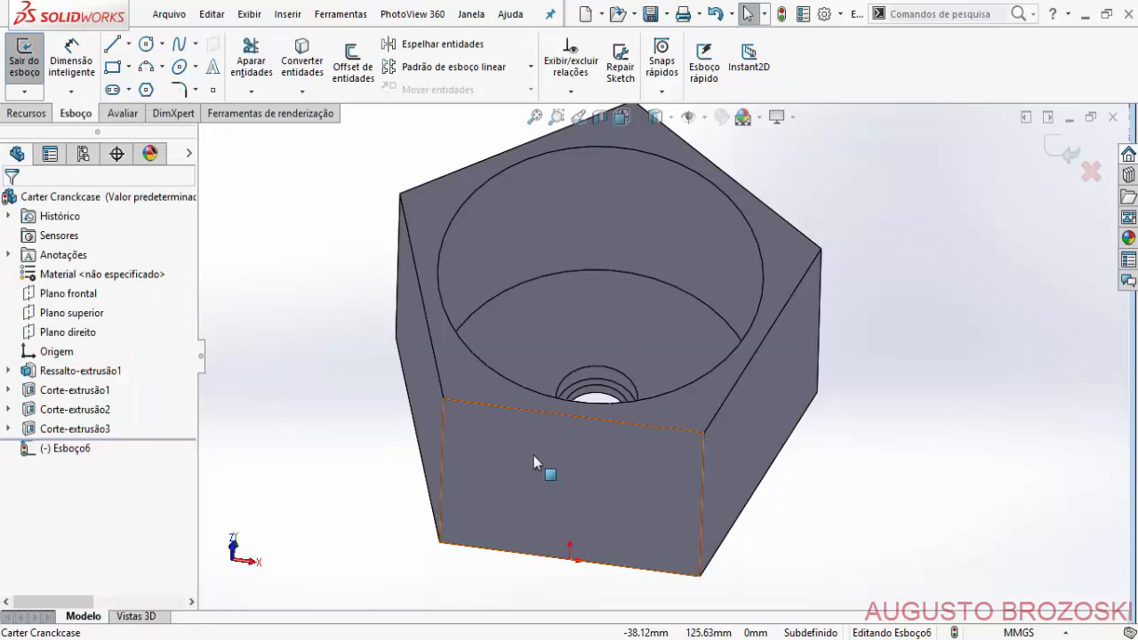
pyautogui.click(636, 118)
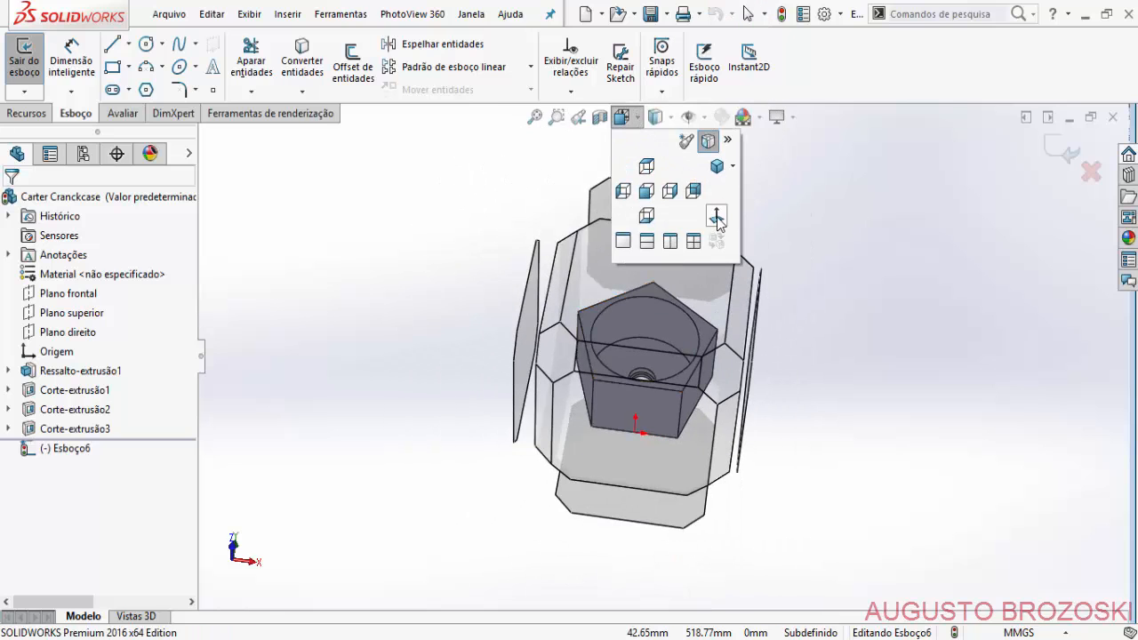
pyautogui.click(716, 215)
pyautogui.scroll(-2, 691, 329)
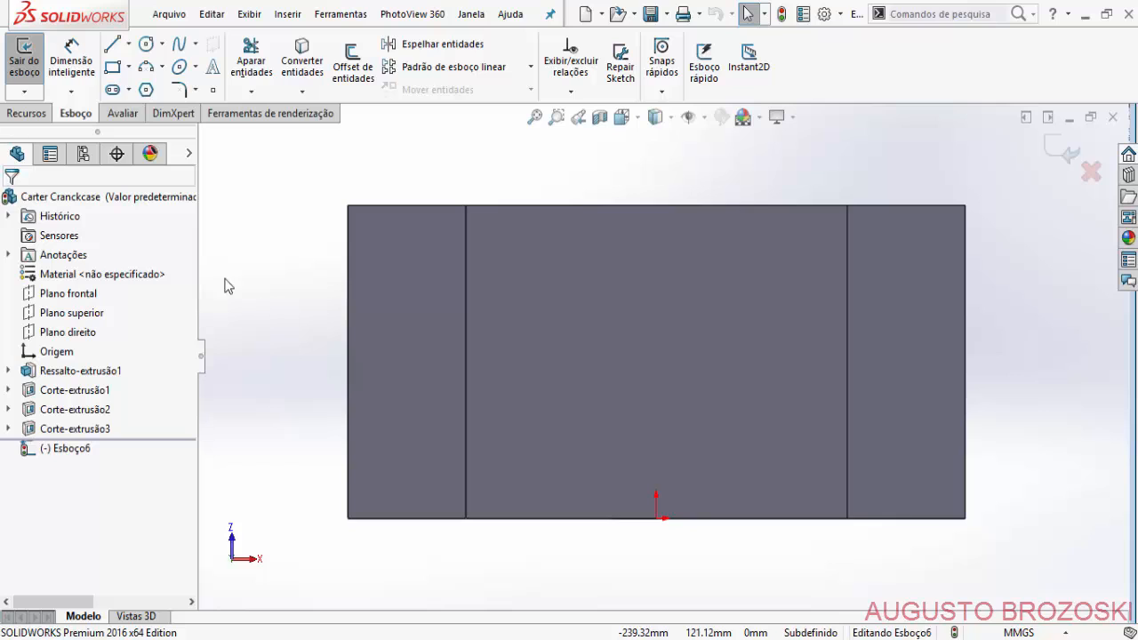
# Sketch a circle about 90 mm in diameter on the side face, with its centre vertically aligned above the origin.
pyautogui.click(147, 44)
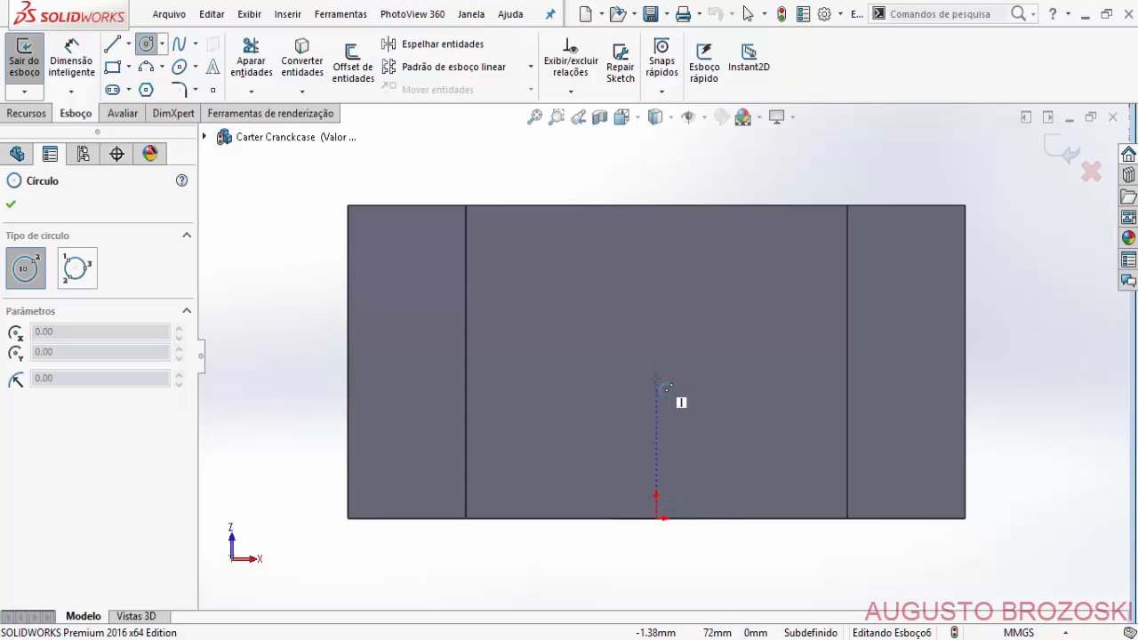
pyautogui.click(656, 361)
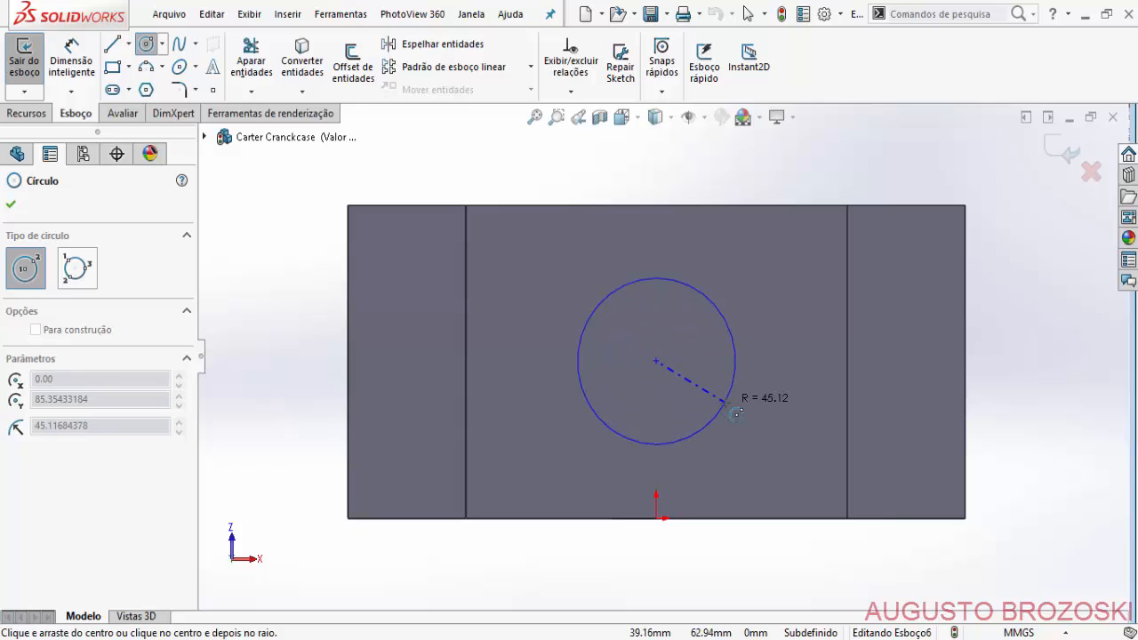
pyautogui.click(736, 413)
# Dimension the side-face circle's diameter to 110 mm.
pyautogui.click(71, 60)
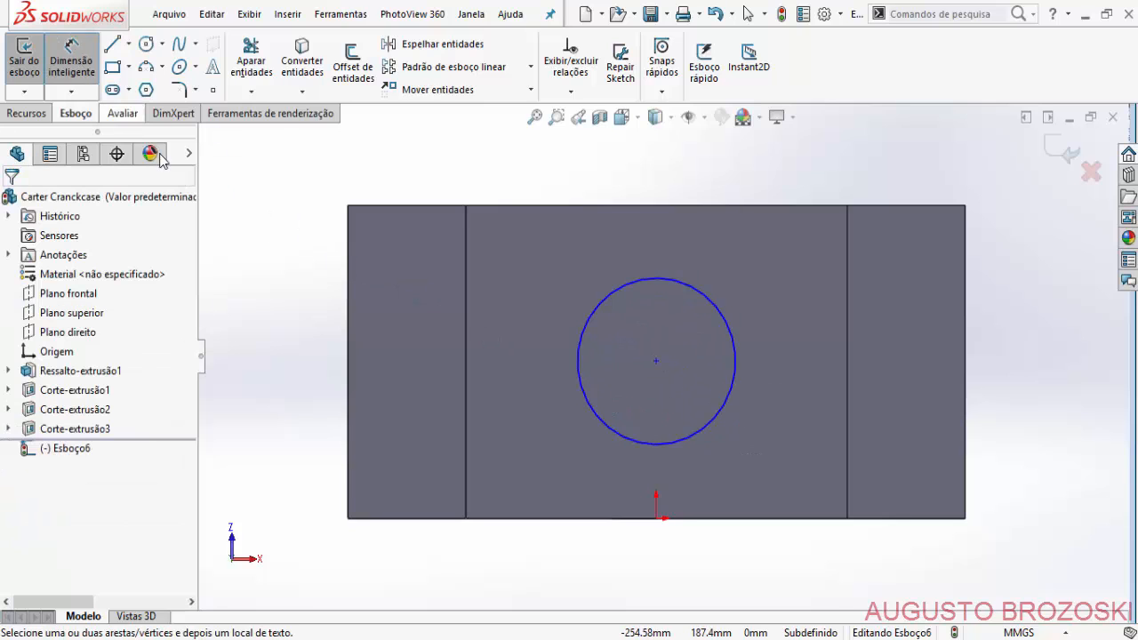
pyautogui.click(679, 289)
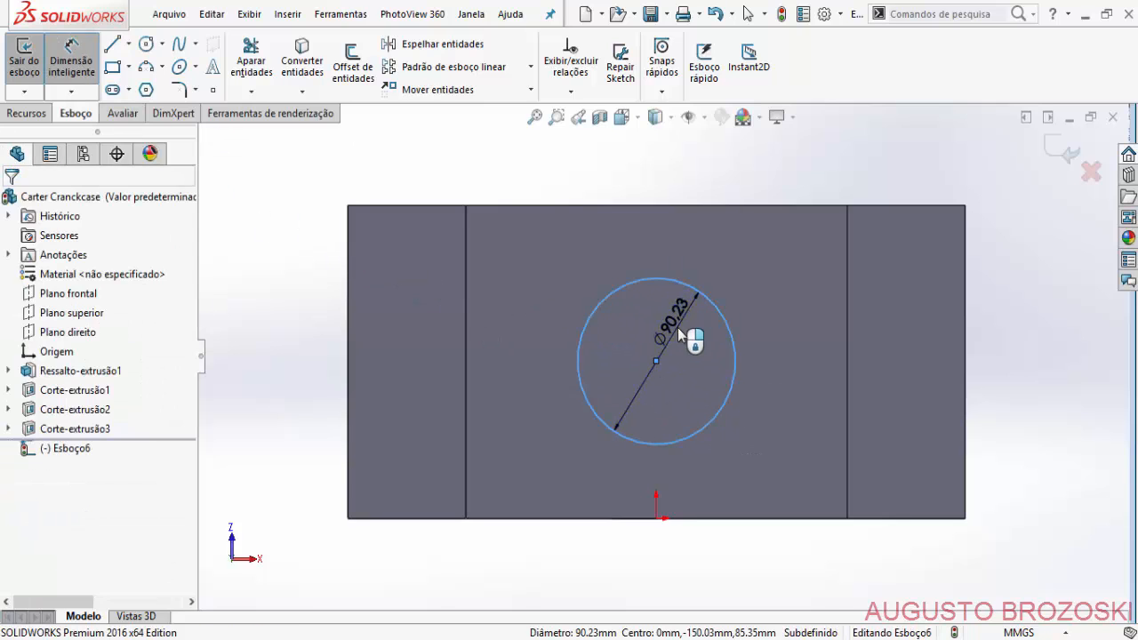
pyautogui.click(677, 327)
pyautogui.write('11')
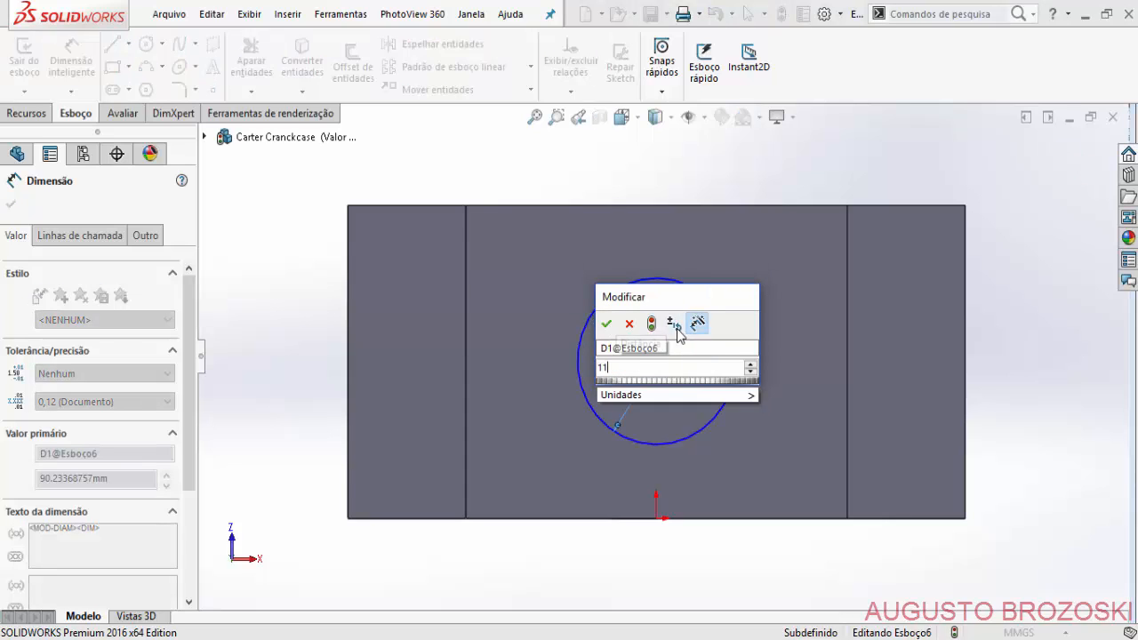
pyautogui.write('0')
pyautogui.press('Return')
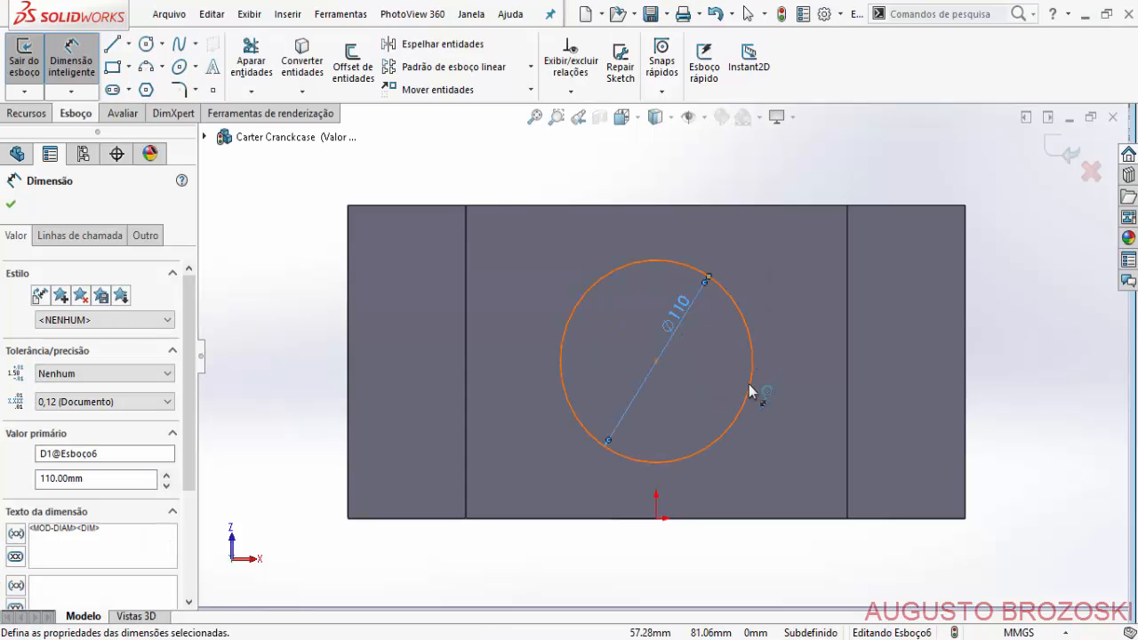
# Dimension the circle's centre 78 mm from the side face's upper edge.
pyautogui.click(658, 362)
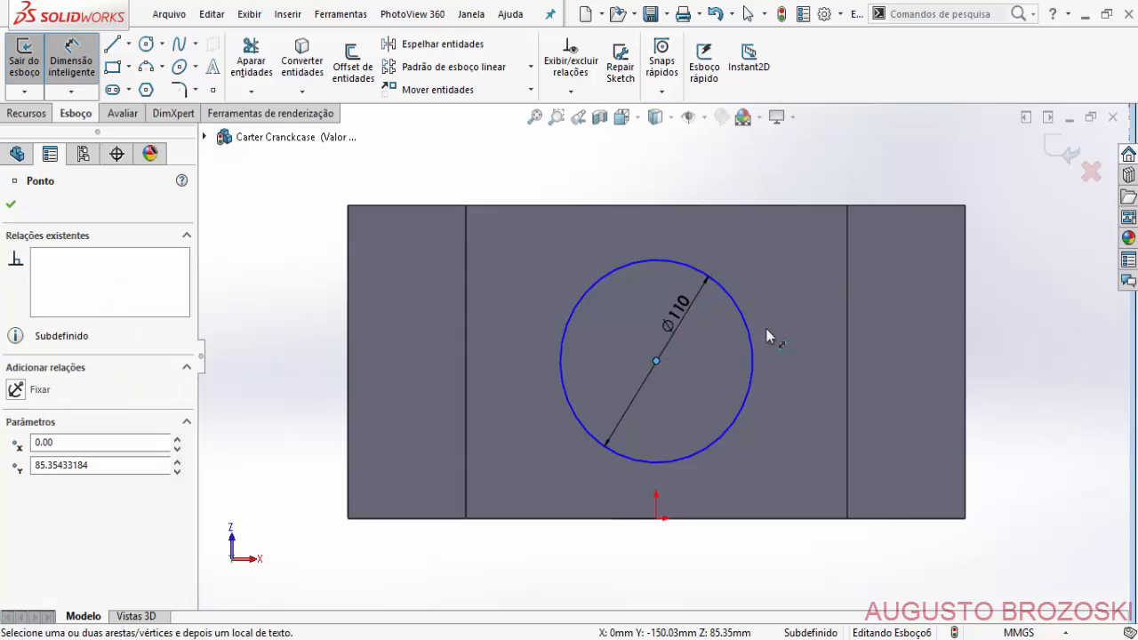
pyautogui.click(836, 207)
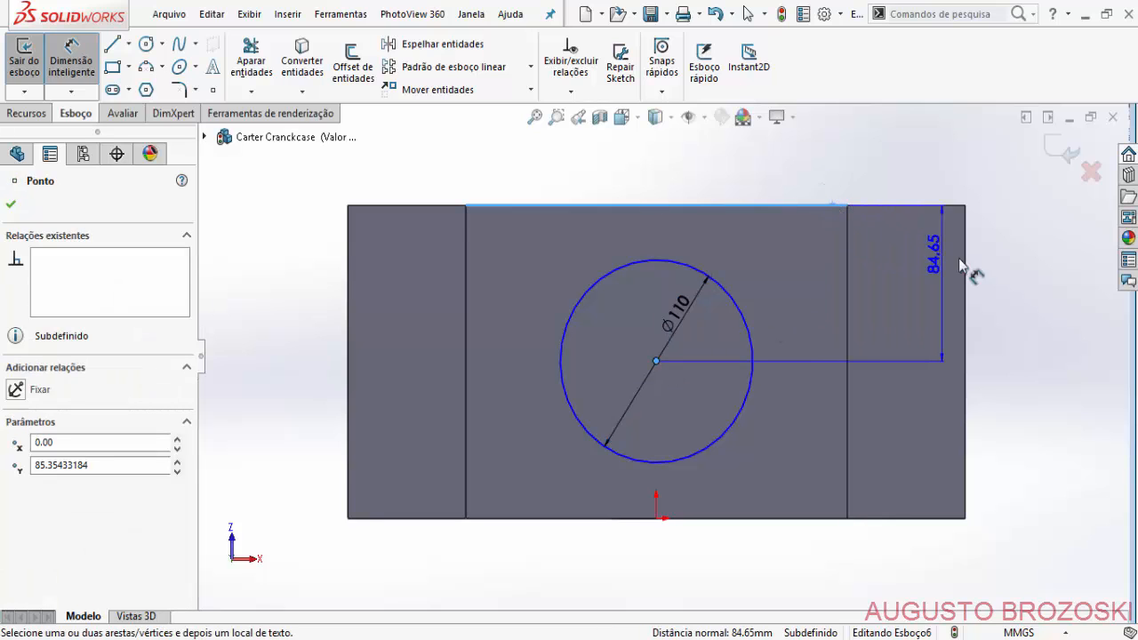
pyautogui.click(1013, 287)
pyautogui.write('70')
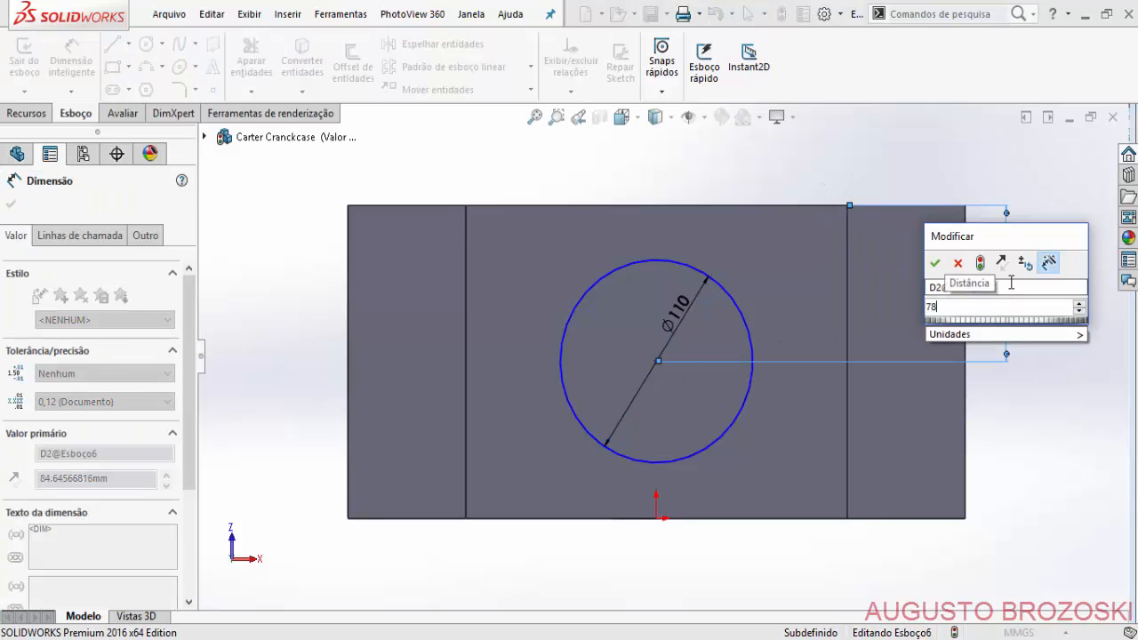
pyautogui.press('Return')
pyautogui.moveTo(759, 324); pyautogui.dragTo(749, 356, button='middle')
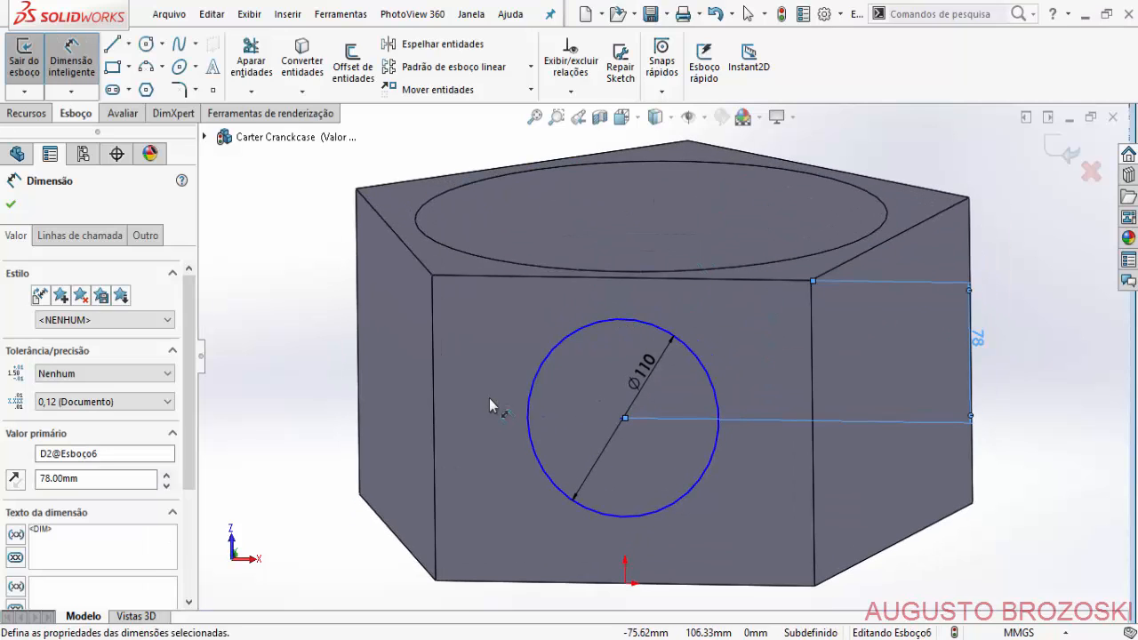
pyautogui.click(12, 205)
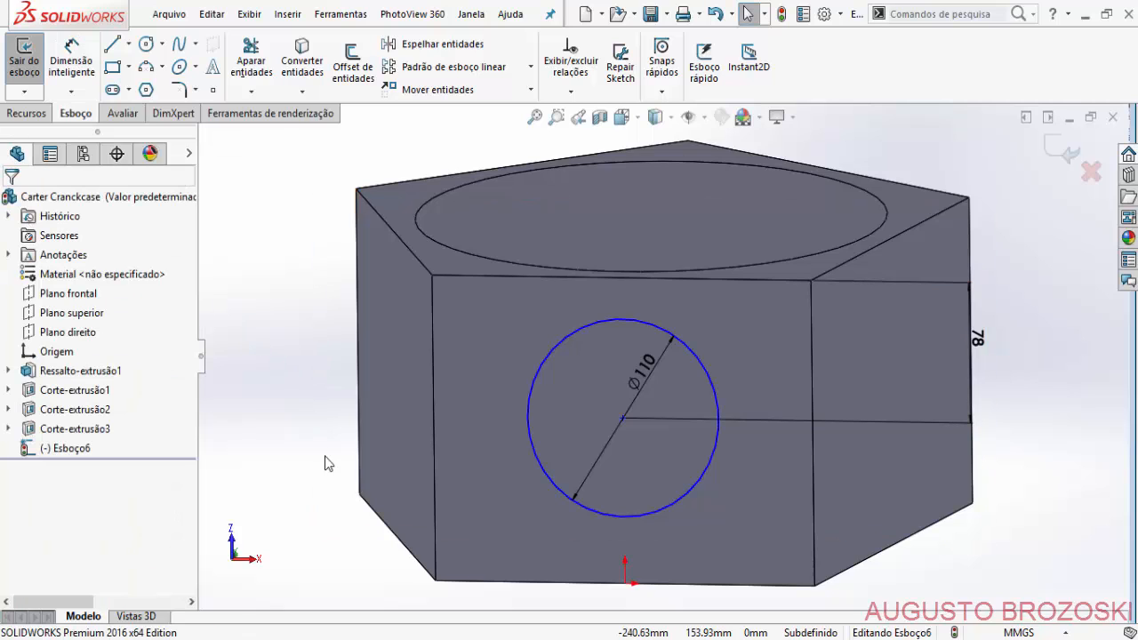
# Add a Vertical relation between the side-face circle's centre and the origin, and exit the sketch.
pyautogui.click(623, 418)
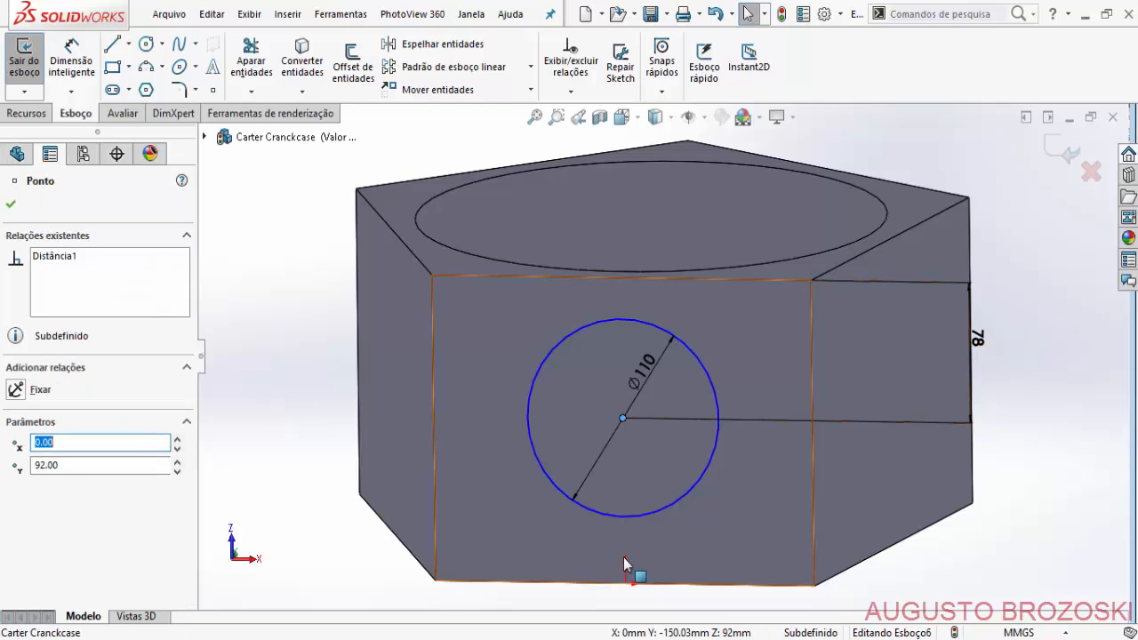
pyautogui.keyDown('ctrl'); pyautogui.click(626, 585); pyautogui.keyUp('ctrl')
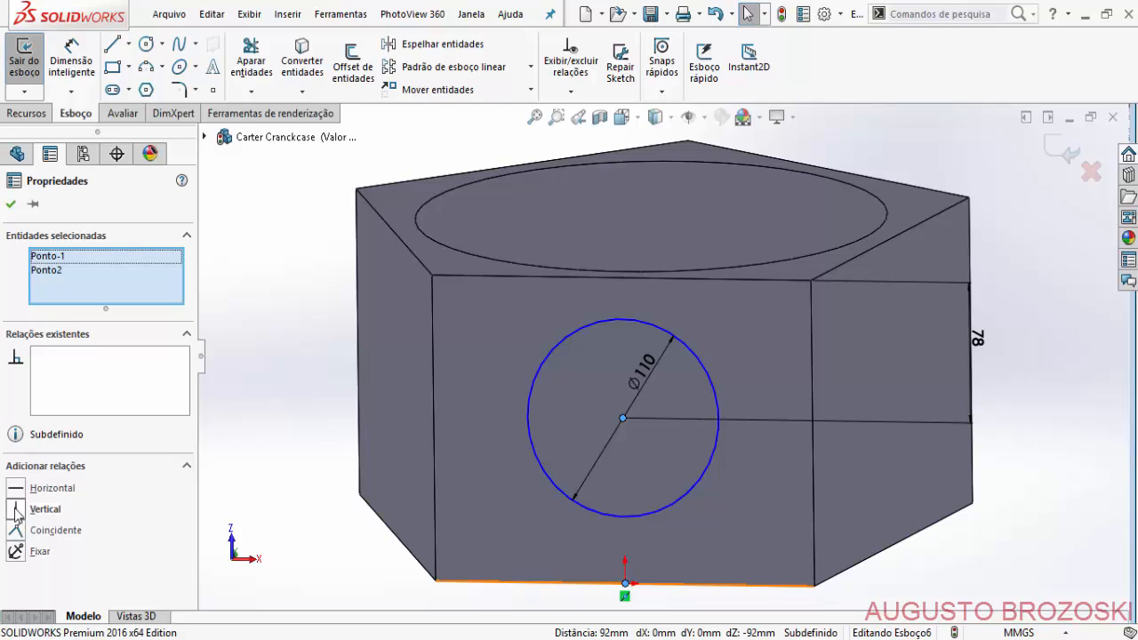
pyautogui.click(16, 510)
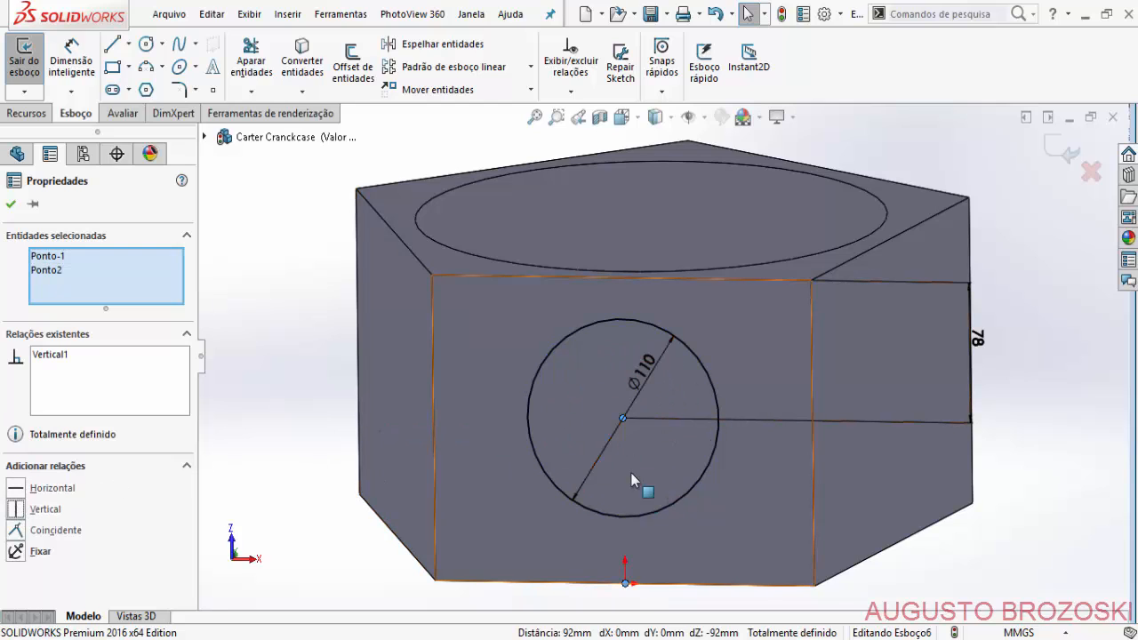
pyautogui.click(11, 205)
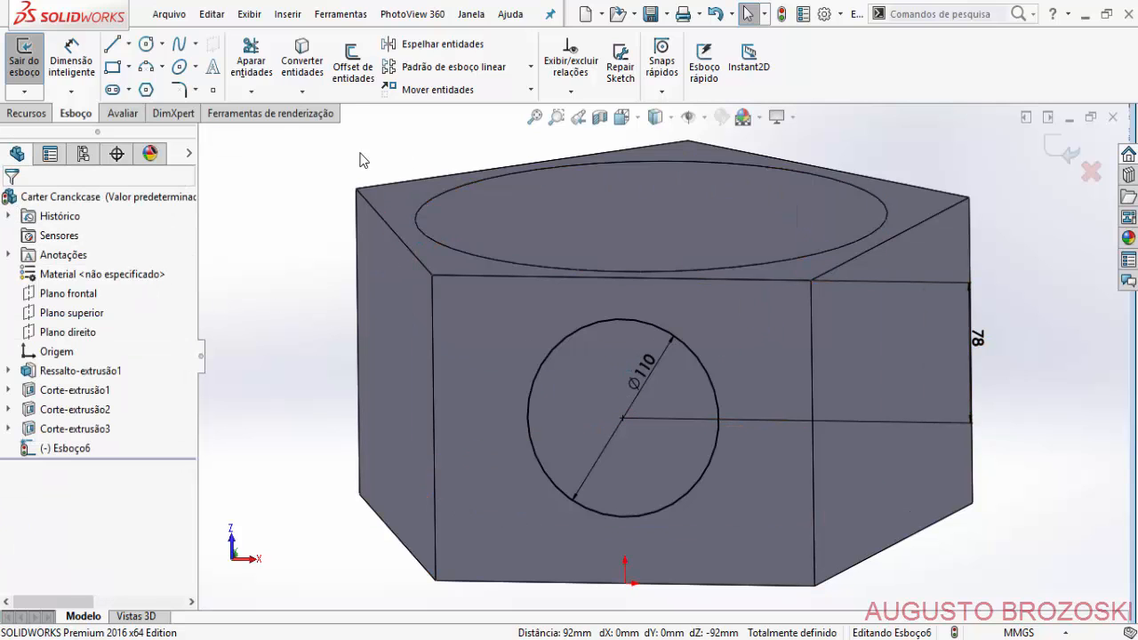
pyautogui.click(1060, 150)
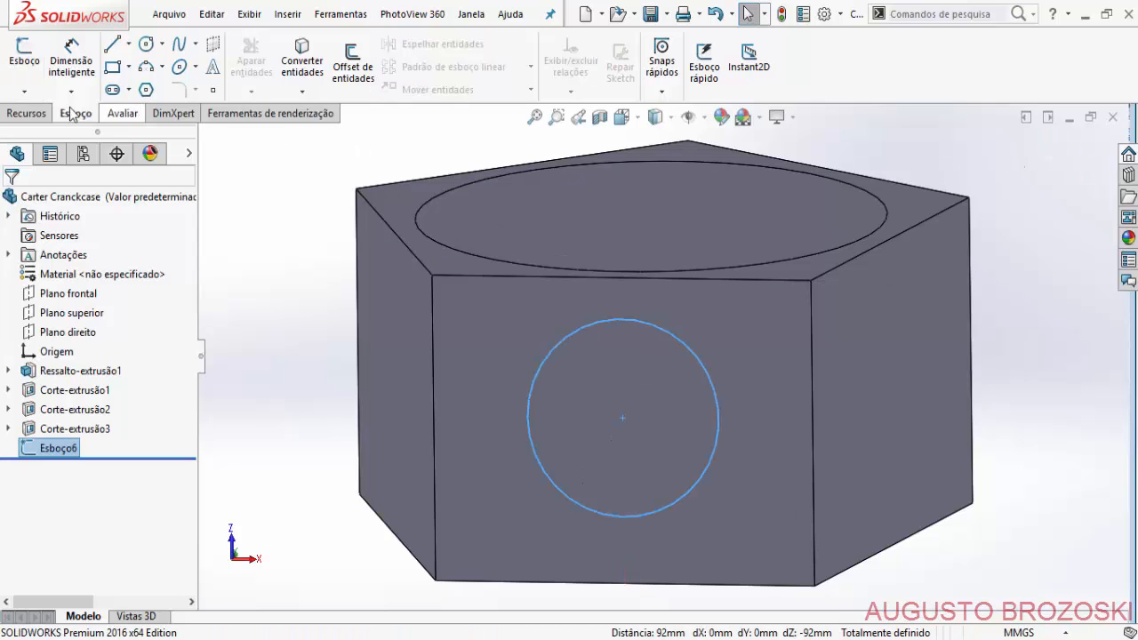
# Cut-extrude the 110 mm side circle with the Up to Next end condition so it opens into the central cavity.
pyautogui.click(26, 114)
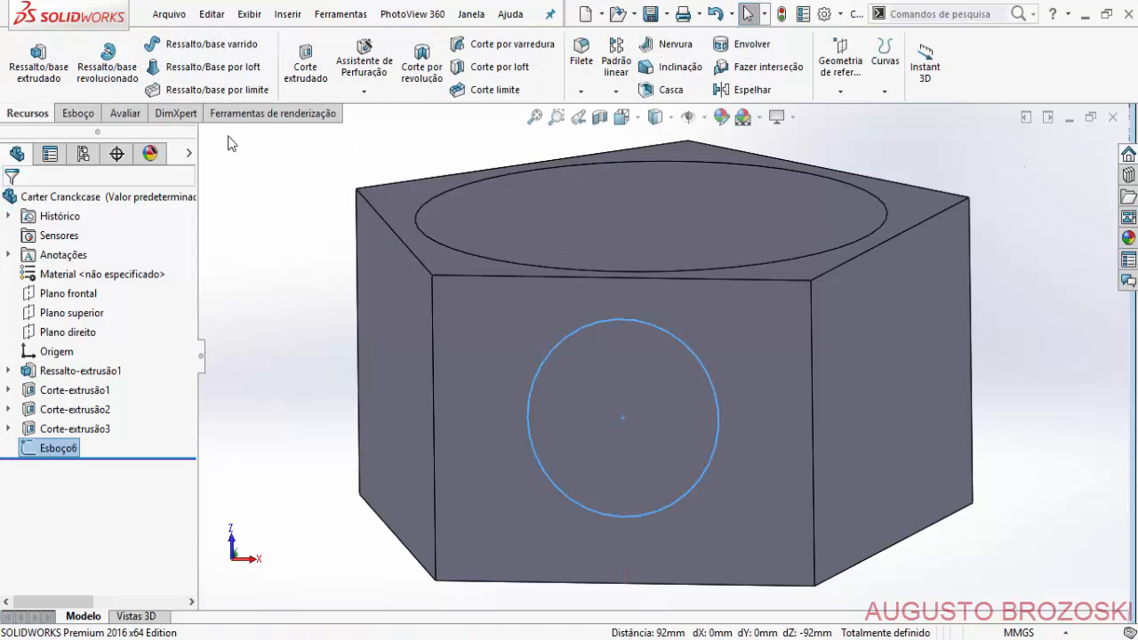
pyautogui.click(304, 71)
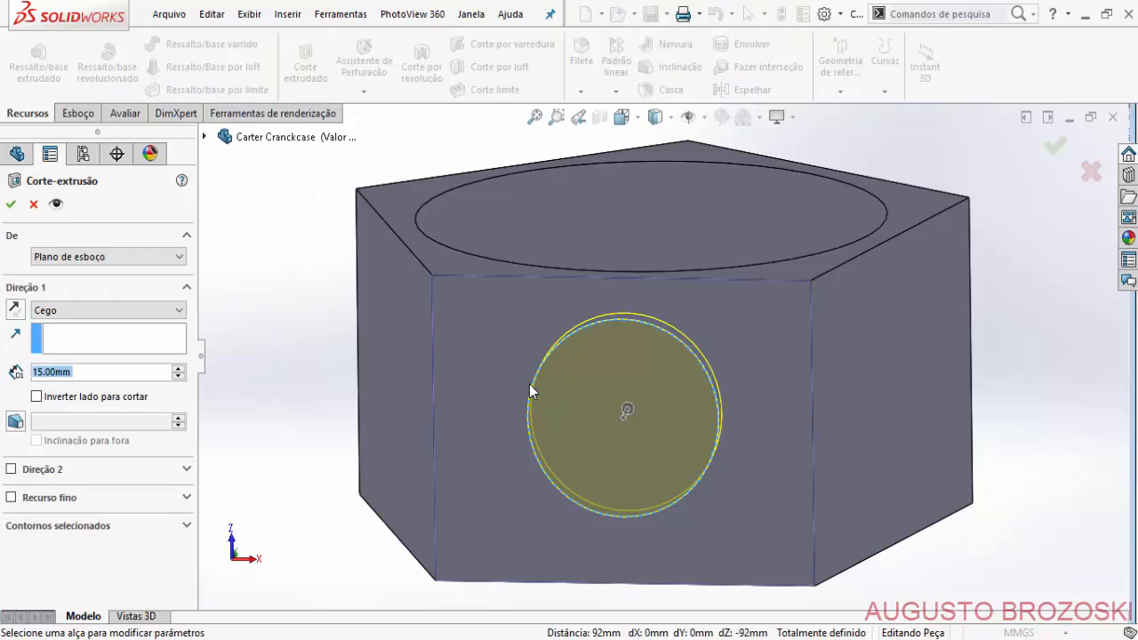
pyautogui.moveTo(589, 388); pyautogui.dragTo(504, 540, button='middle')
pyautogui.scroll(2, 558, 428)
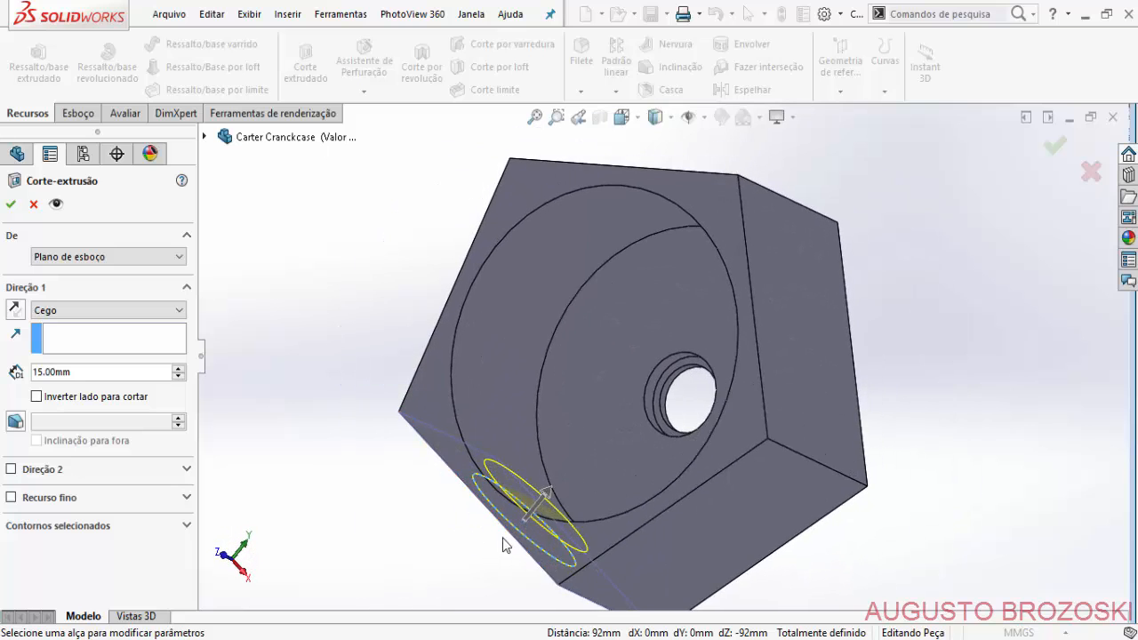
pyautogui.scroll(-3, 570, 454)
pyautogui.scroll(-2, 569, 453)
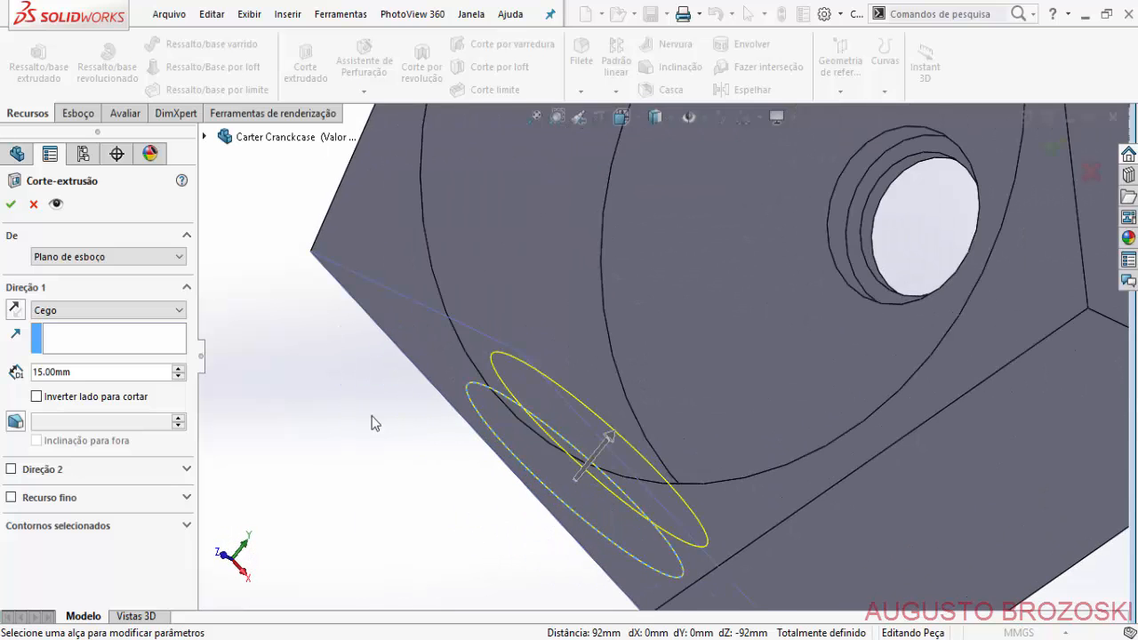
pyautogui.click(94, 311)
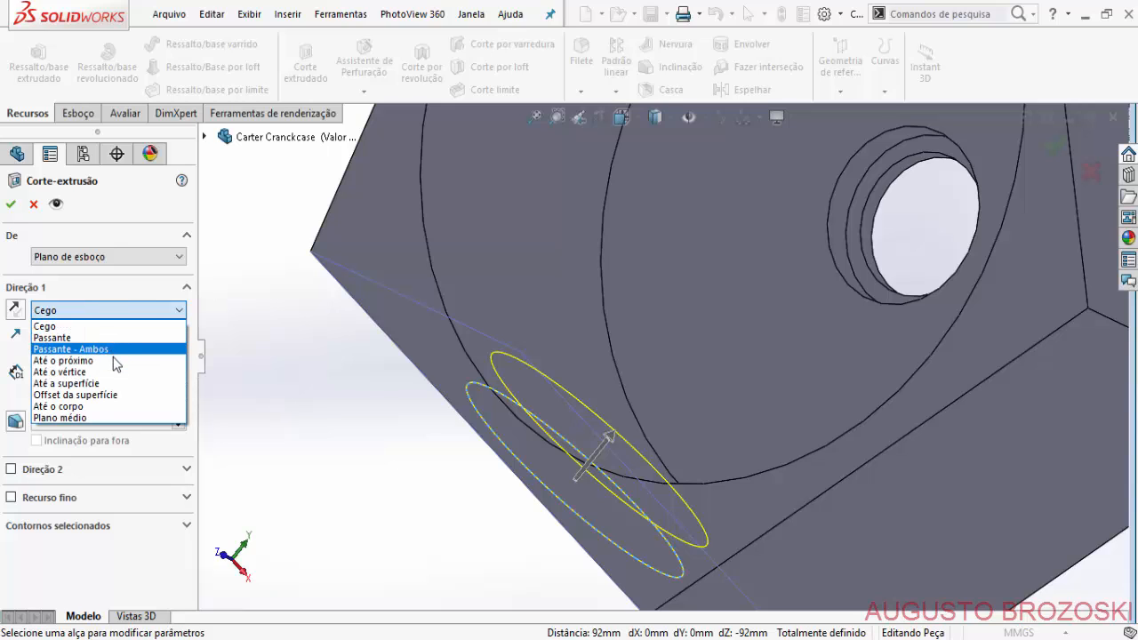
pyautogui.click(112, 360)
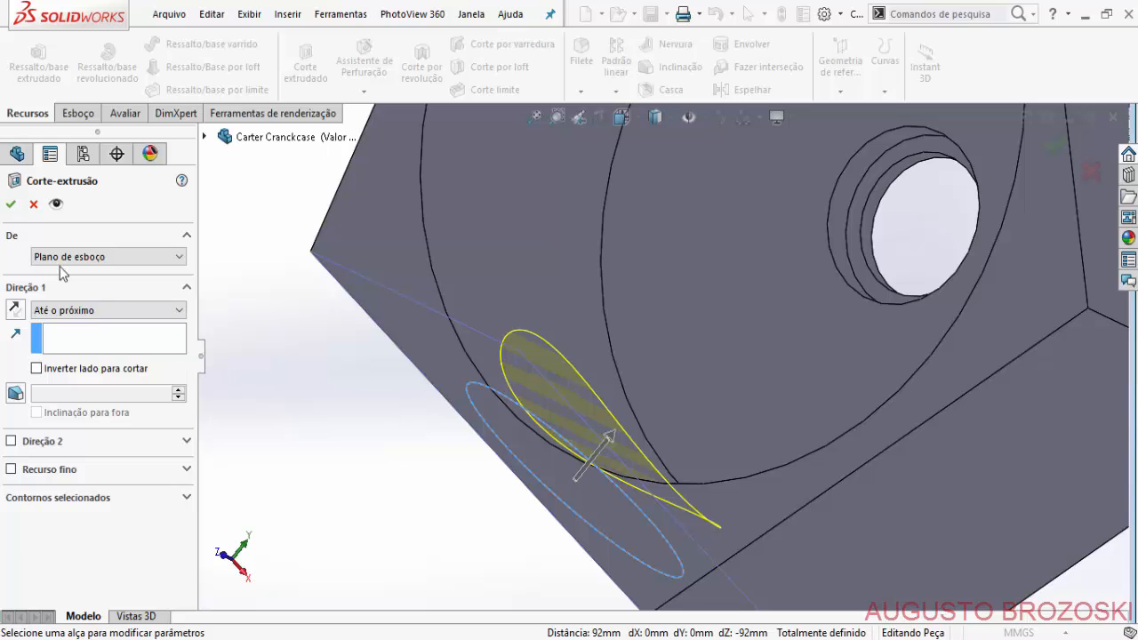
pyautogui.click(11, 206)
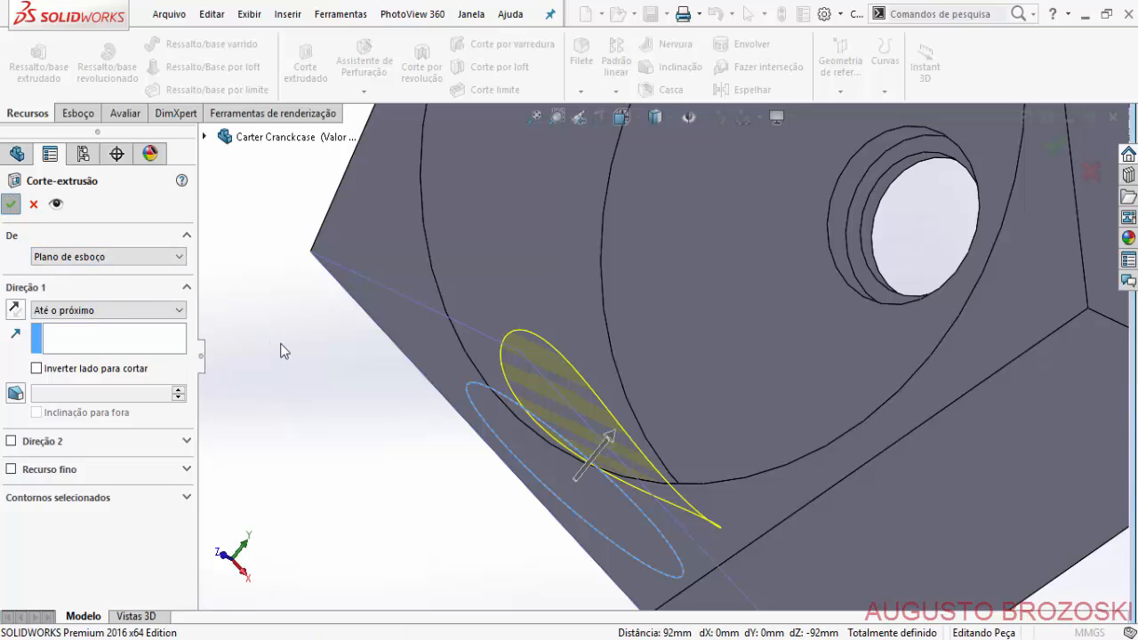
pyautogui.scroll(2, 317, 358)
pyautogui.moveTo(495, 384); pyautogui.dragTo(297, 525, button='middle')
pyautogui.click(297, 524)
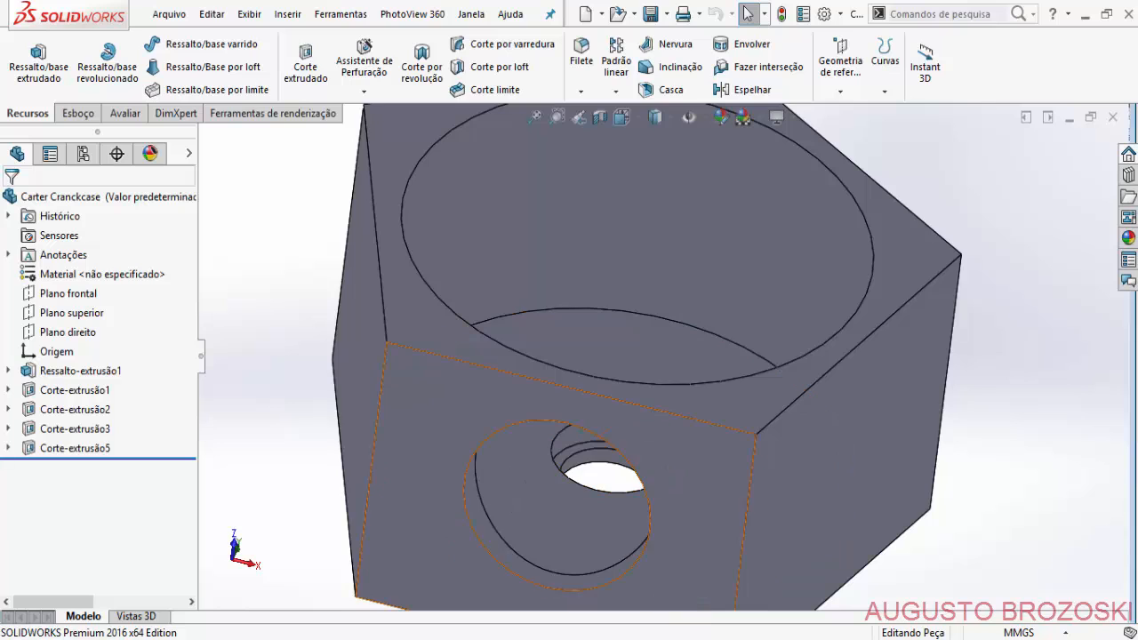
# Check the threaded holes around the side bore in the PDF drawing and start a tapped hole with the Hole Wizard, facing the bored side.
pyautogui.click(711, 639)
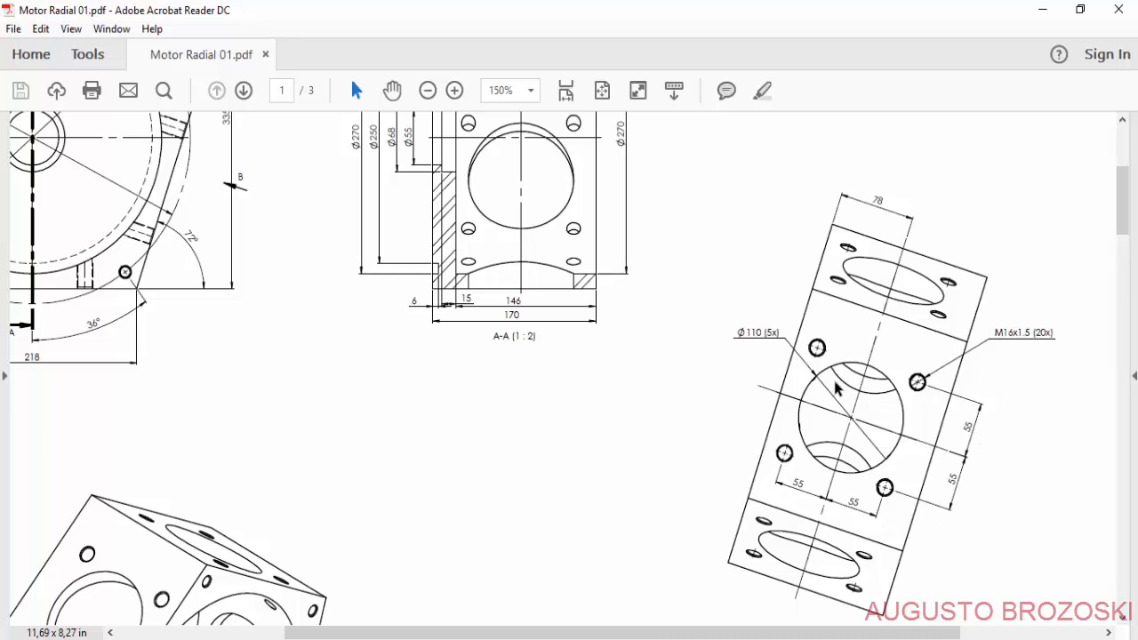
pyautogui.click(1044, 13)
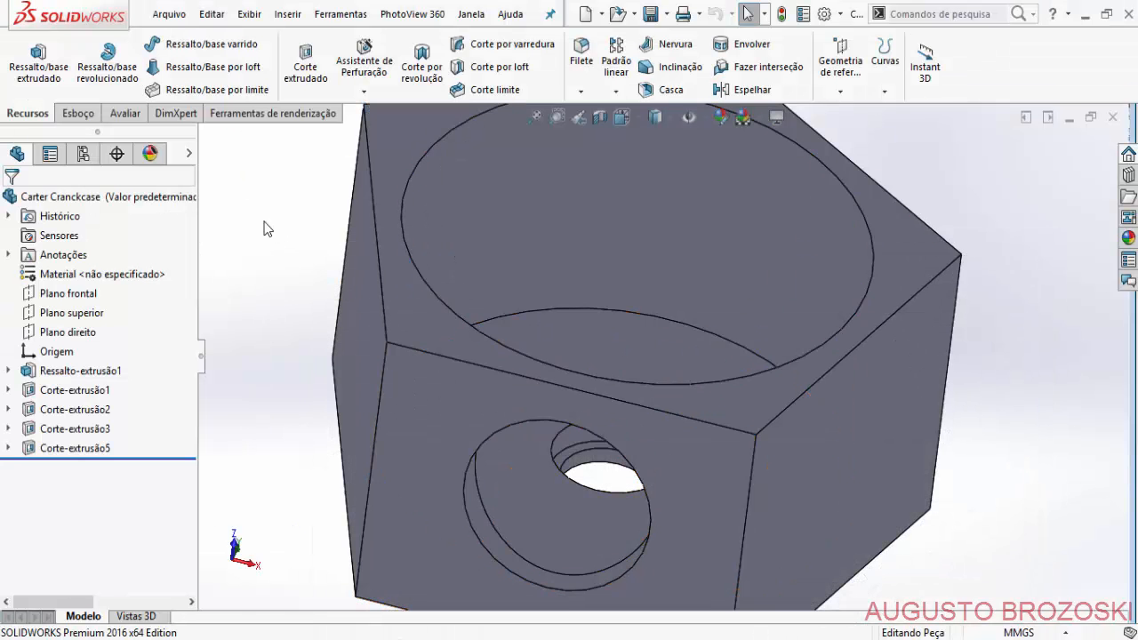
pyautogui.click(365, 65)
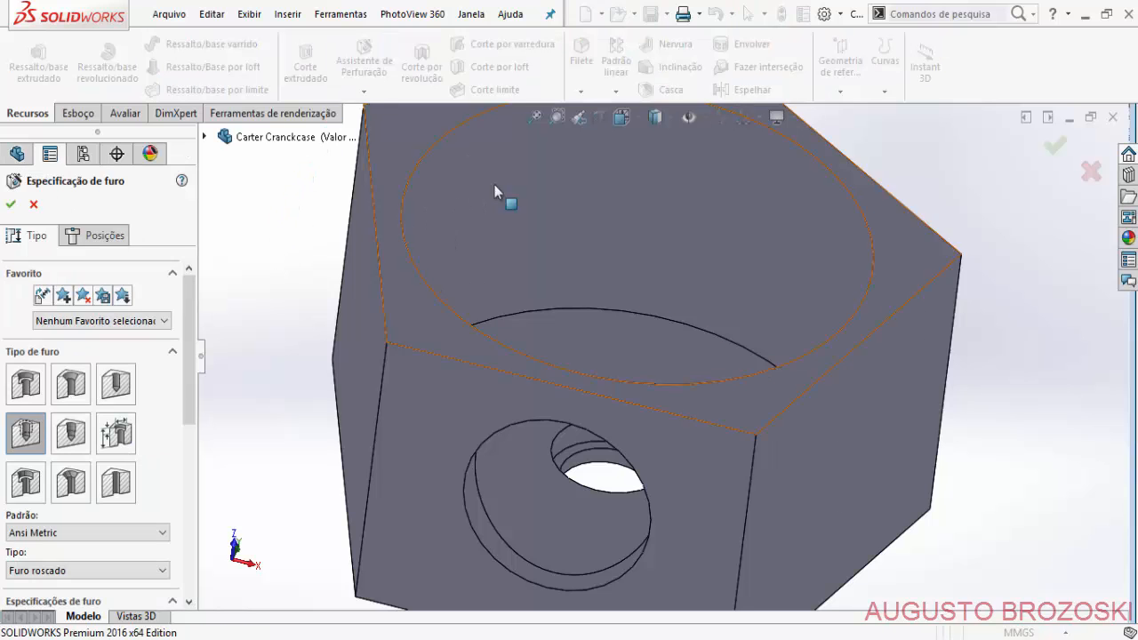
pyautogui.click(623, 118)
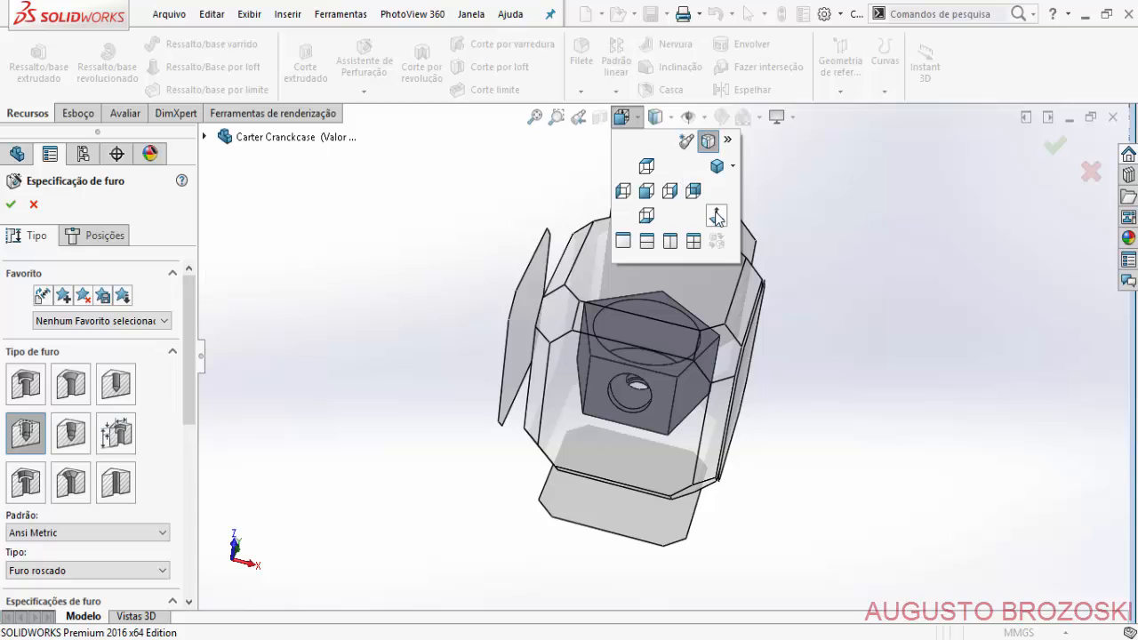
pyautogui.click(716, 216)
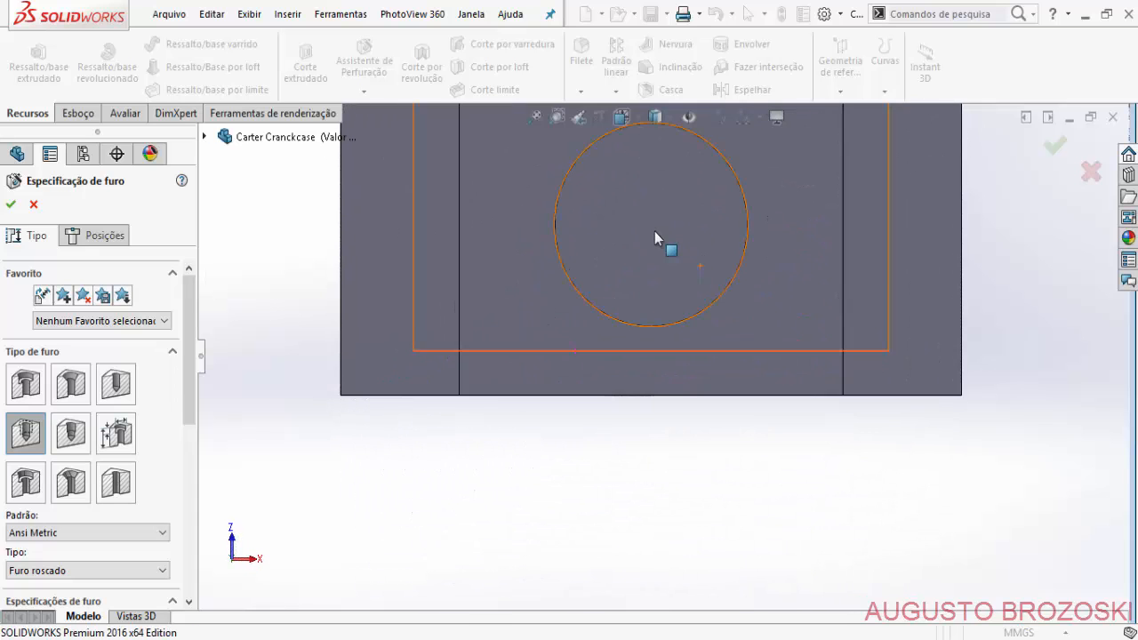
pyautogui.keyDown('ctrl'); pyautogui.moveTo(652, 242); pyautogui.dragTo(620, 363, button='middle'); pyautogui.keyUp('ctrl')
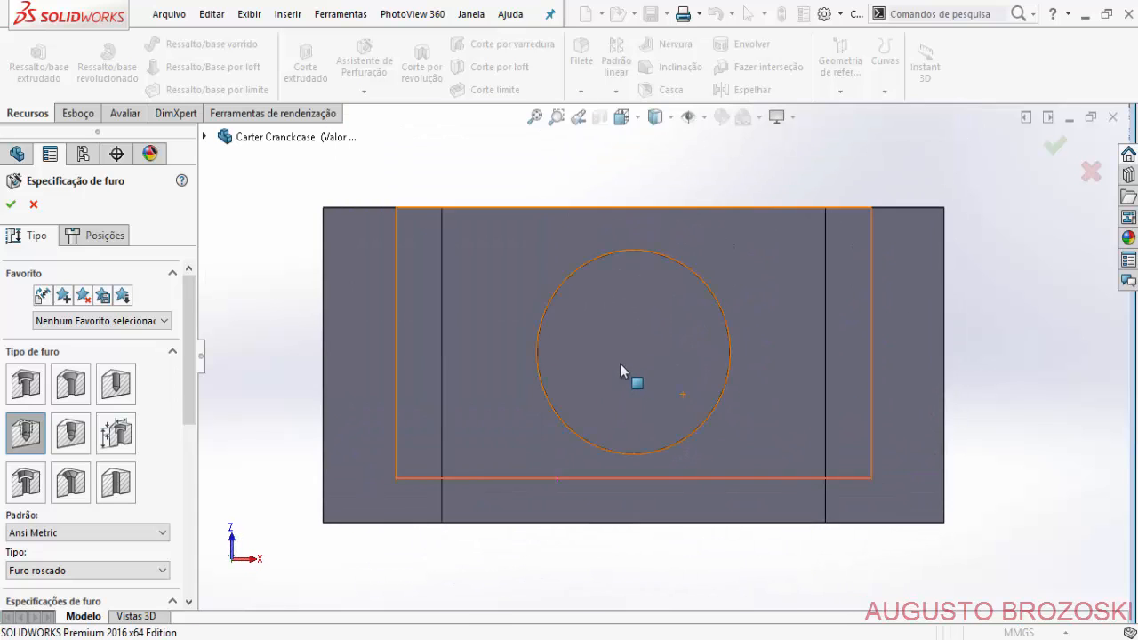
pyautogui.scroll(-1, 620, 364)
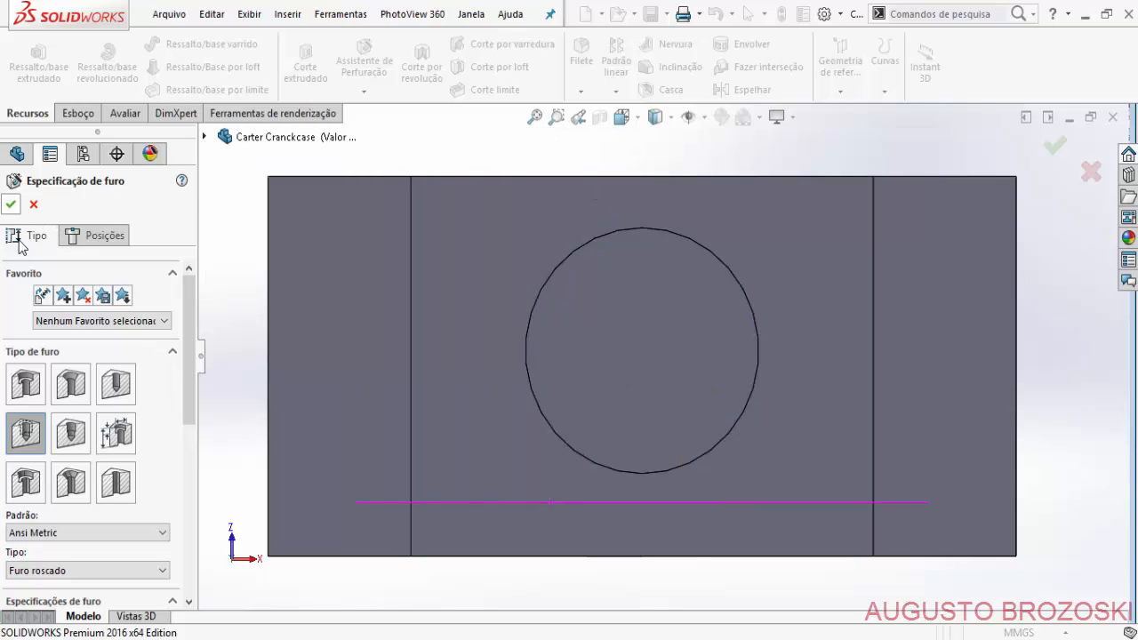
# Place four tapped-hole positions on the bored side face, one near each corner around the bore.
pyautogui.click(106, 237)
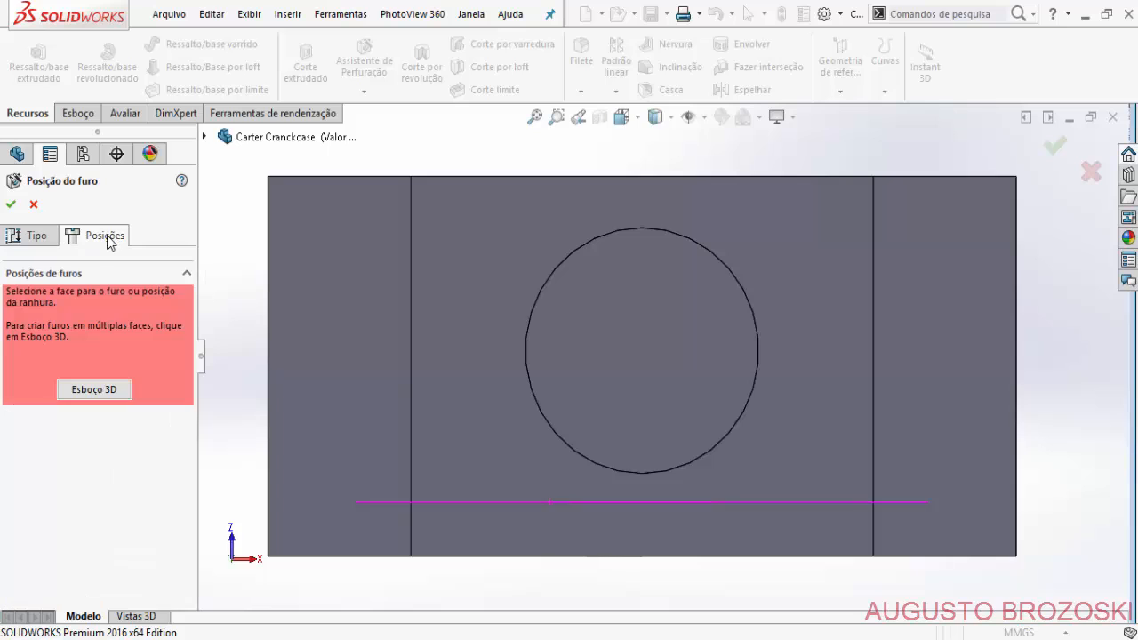
pyautogui.click(510, 252)
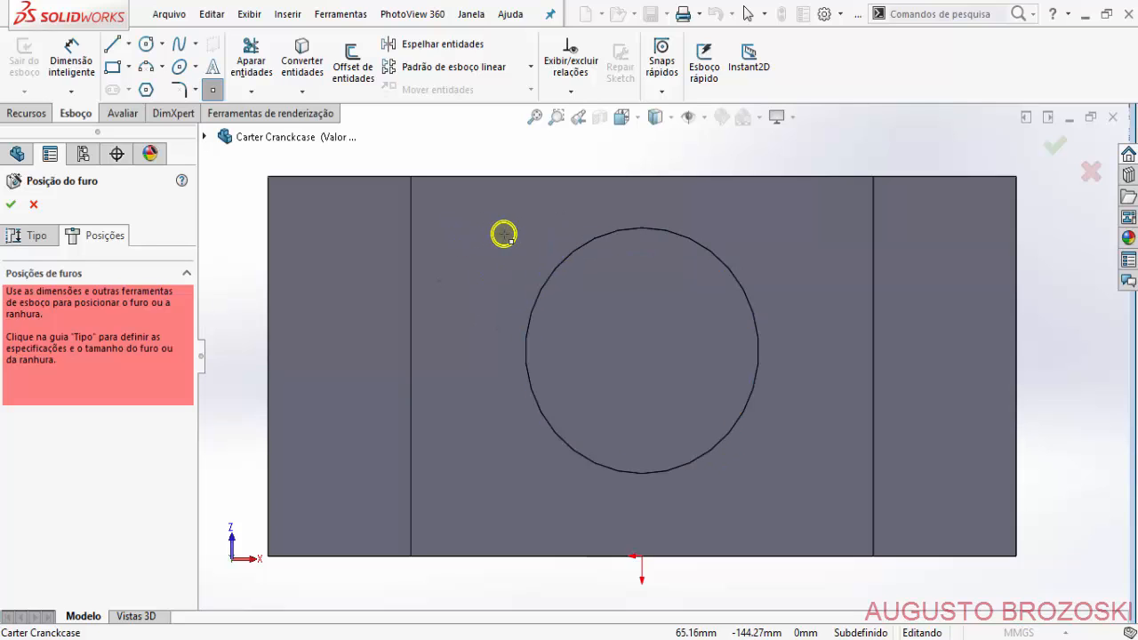
pyautogui.click(504, 234)
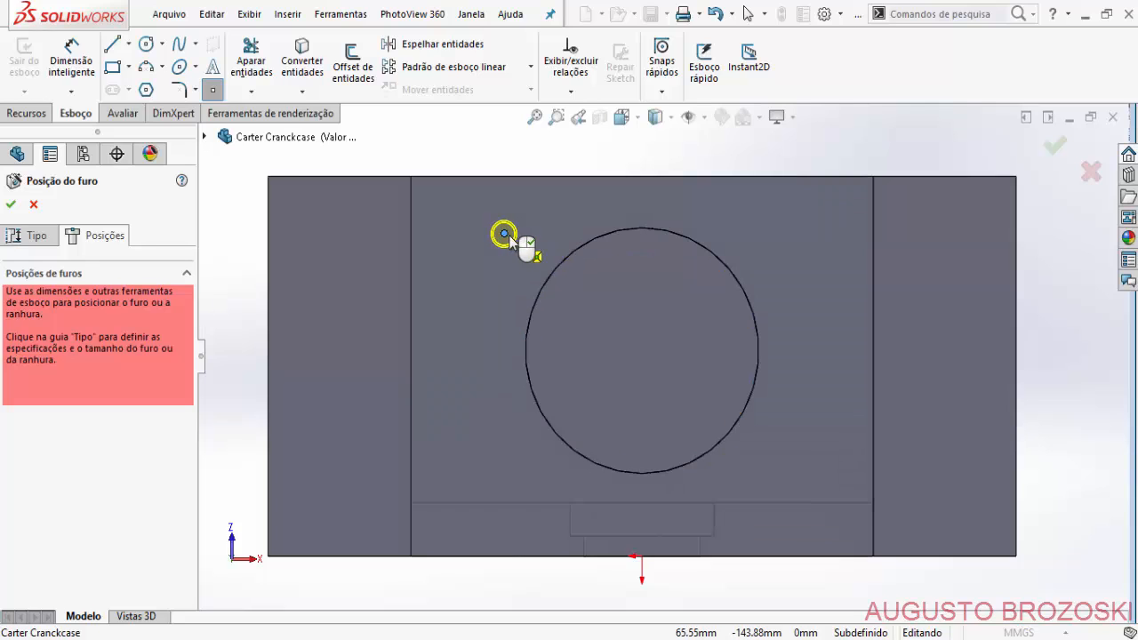
pyautogui.click(815, 234)
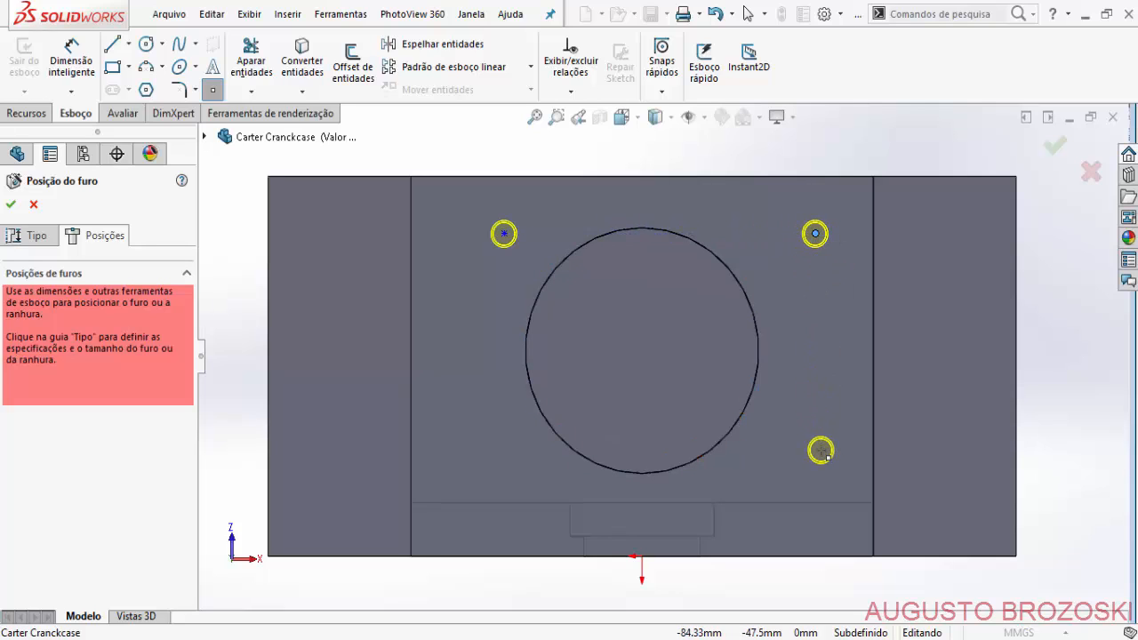
pyautogui.click(504, 456)
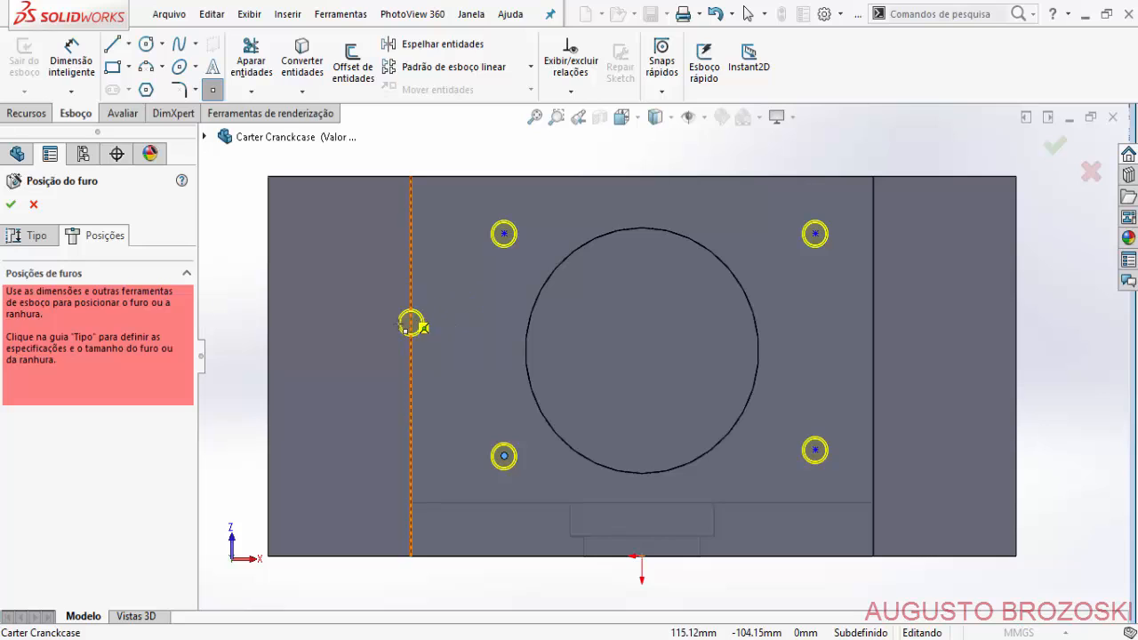
pyautogui.press('Escape')
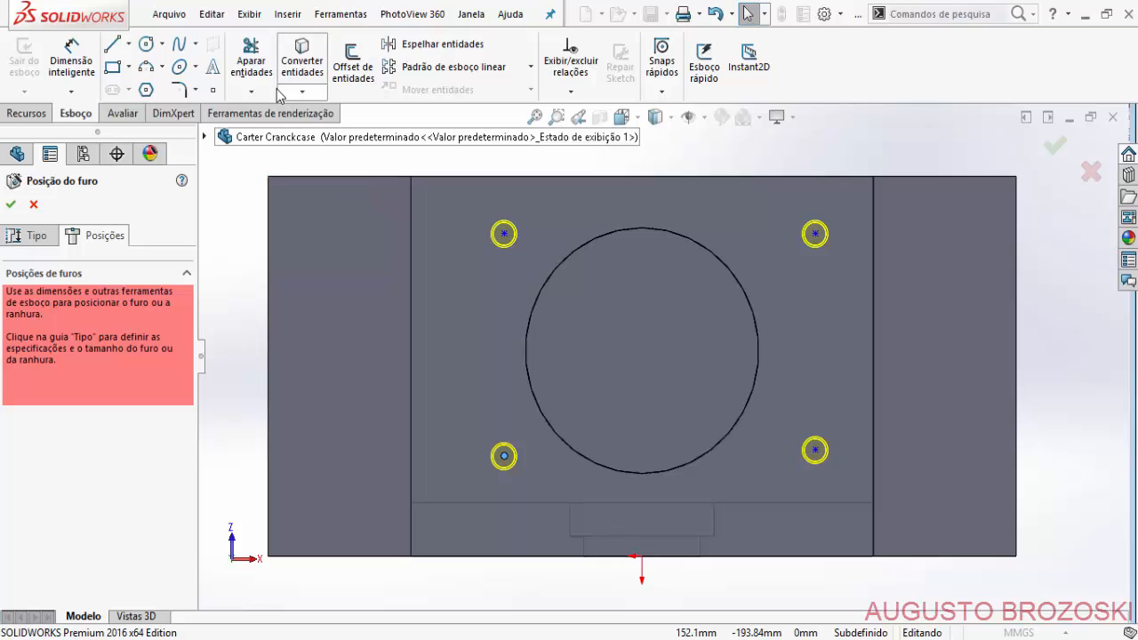
# Convert the side bore's circular edge into the hole-position sketch and make it construction geometry.
pyautogui.click(302, 66)
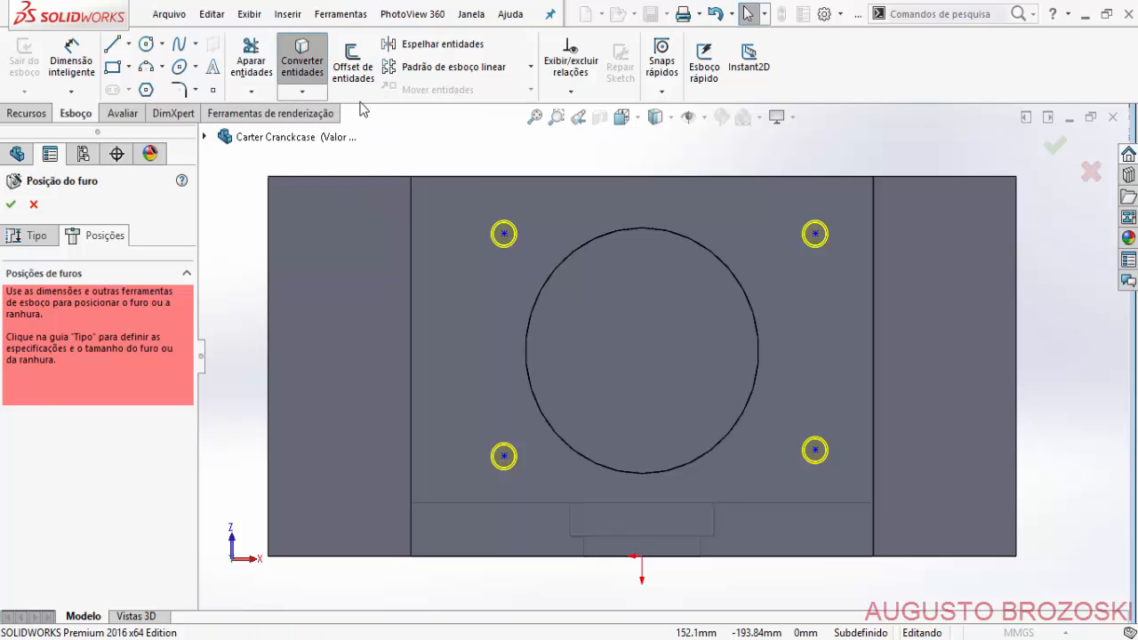
pyautogui.click(583, 257)
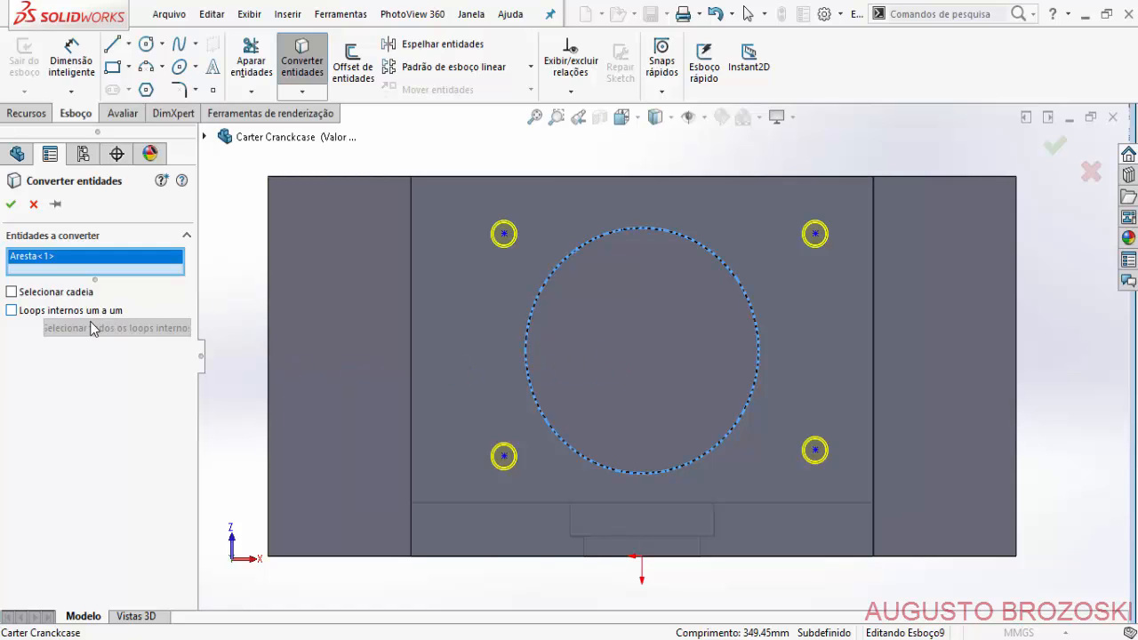
pyautogui.click(11, 205)
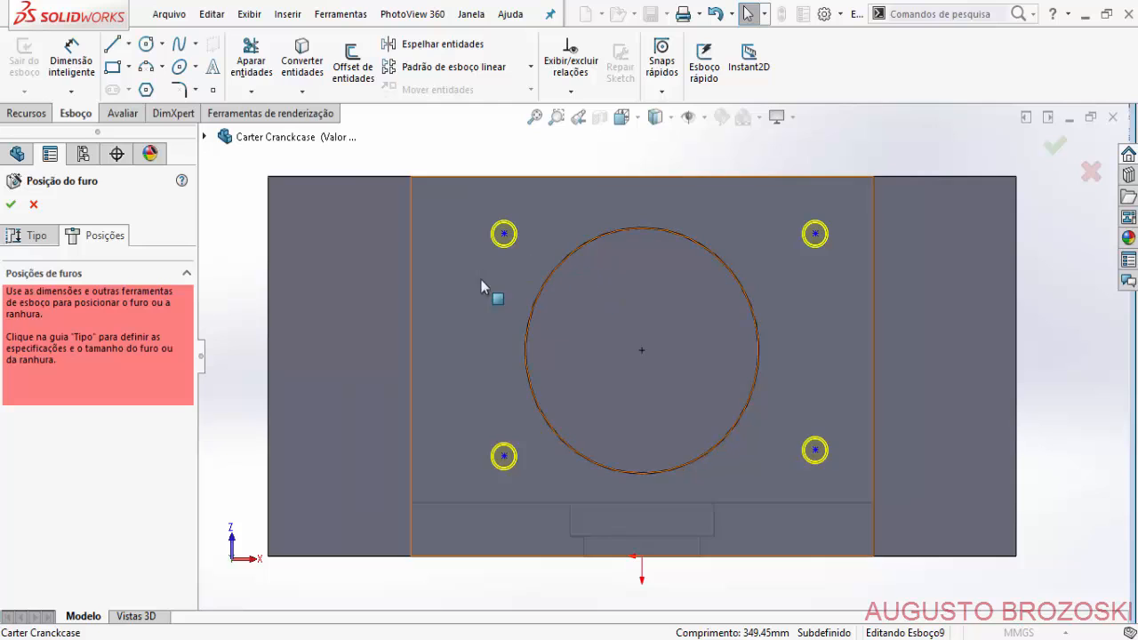
pyautogui.click(601, 241)
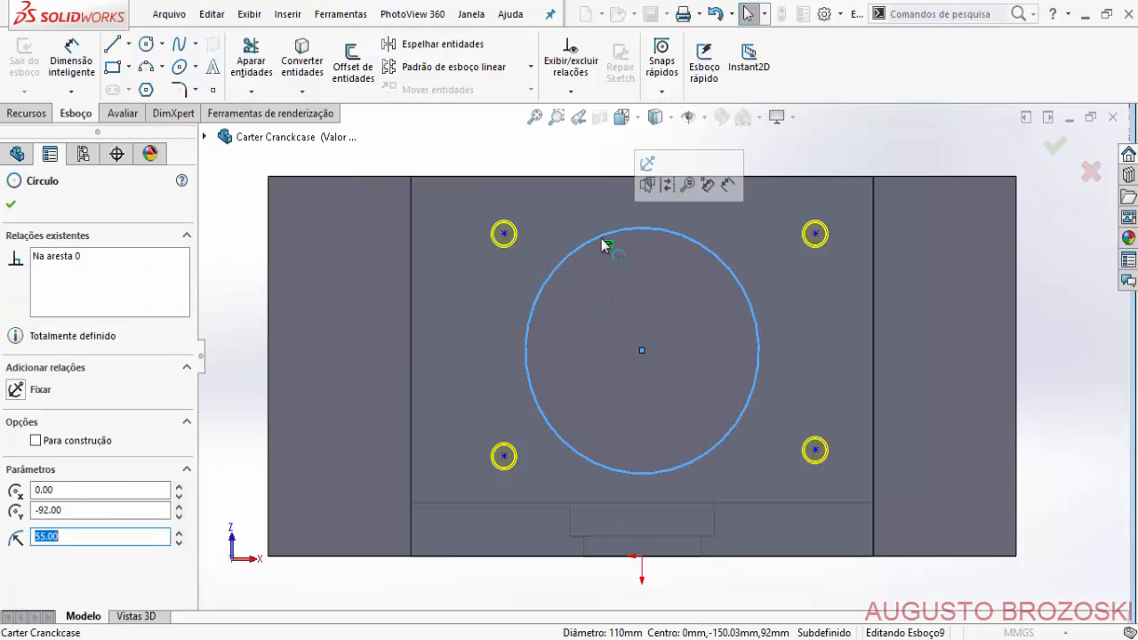
pyautogui.click(36, 440)
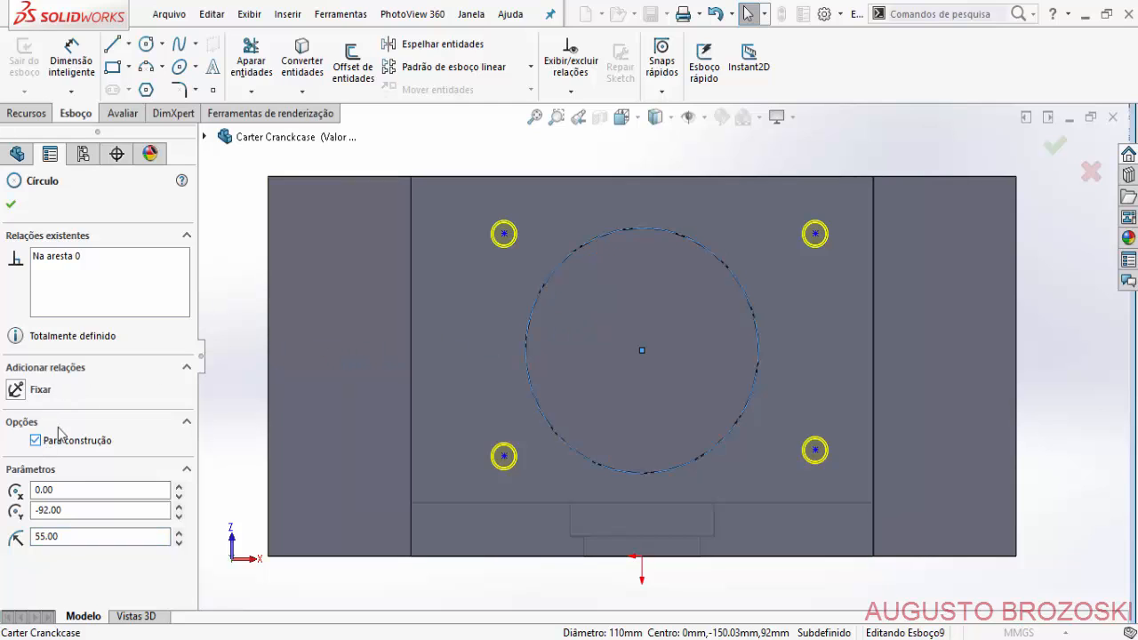
pyautogui.click(10, 204)
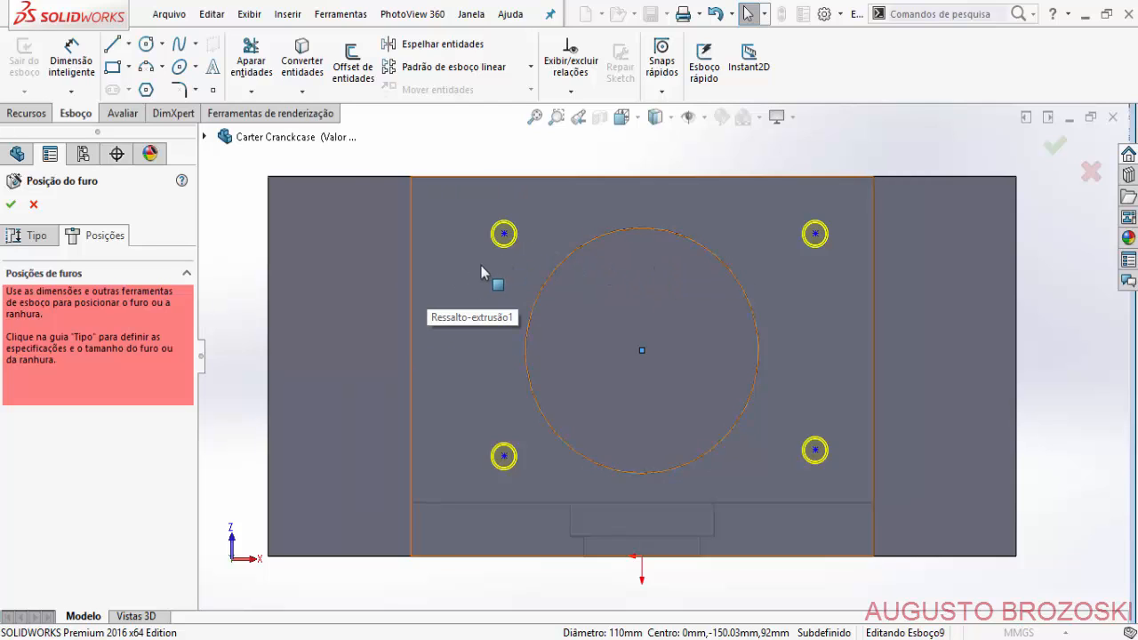
# Dimension the upper-left tapped-hole point 55 mm horizontally from the side bore's center.
pyautogui.click(641, 353)
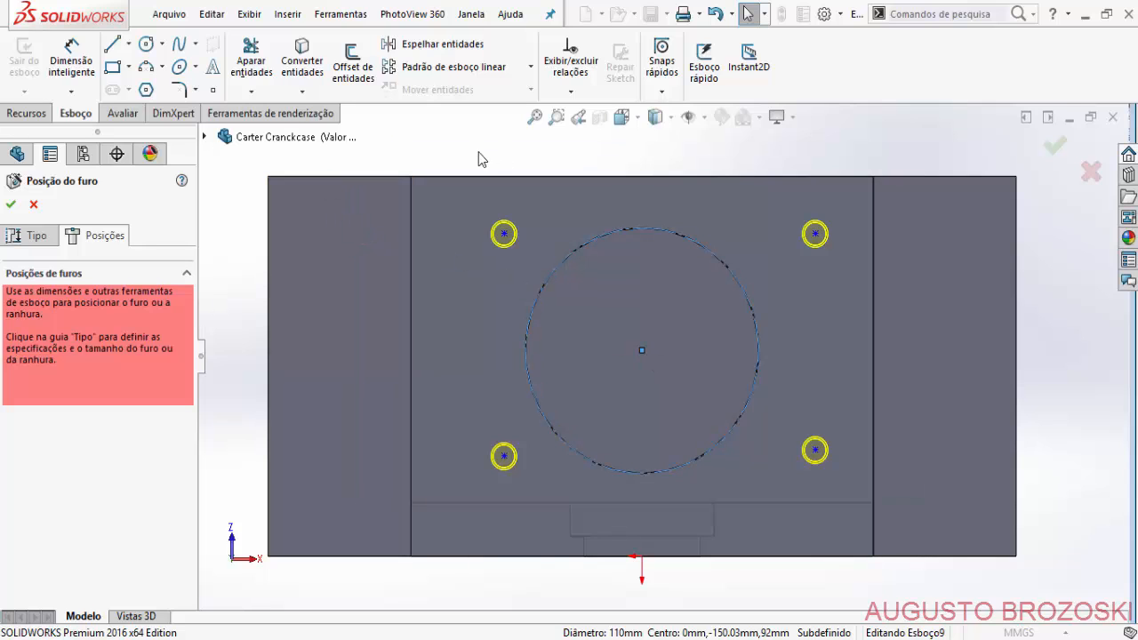
pyautogui.click(71, 60)
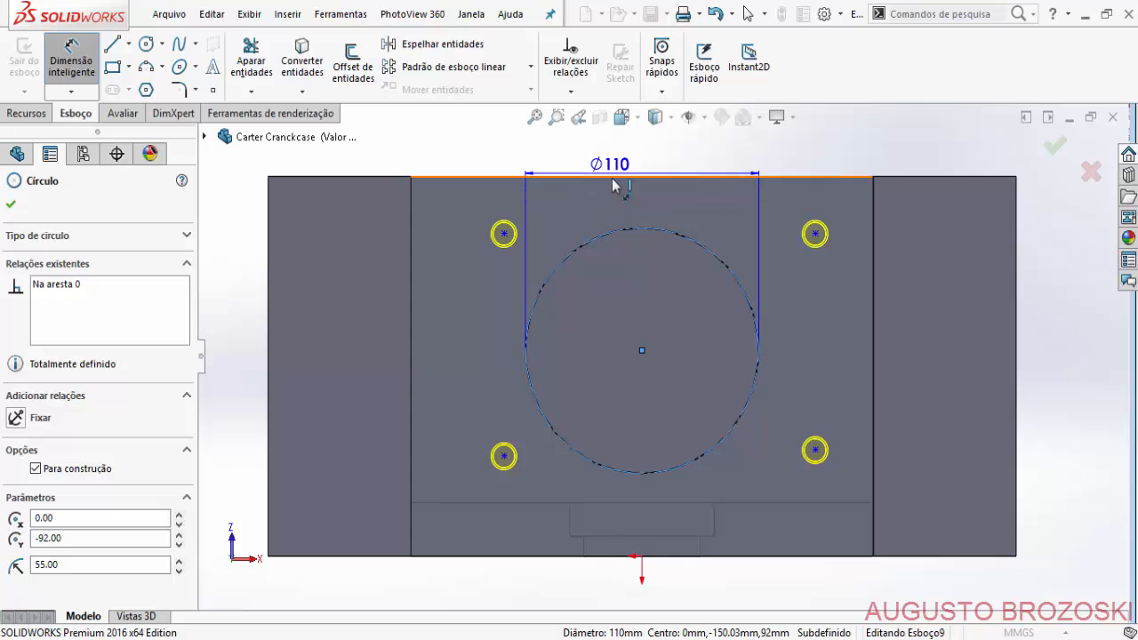
pyautogui.press('Escape')
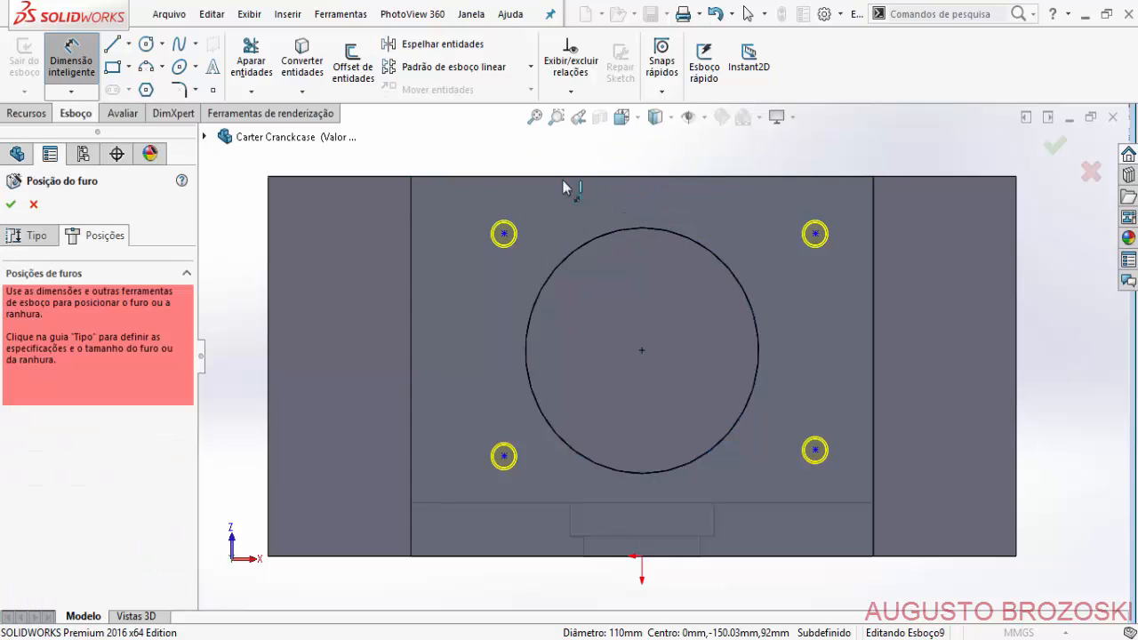
pyautogui.click(504, 234)
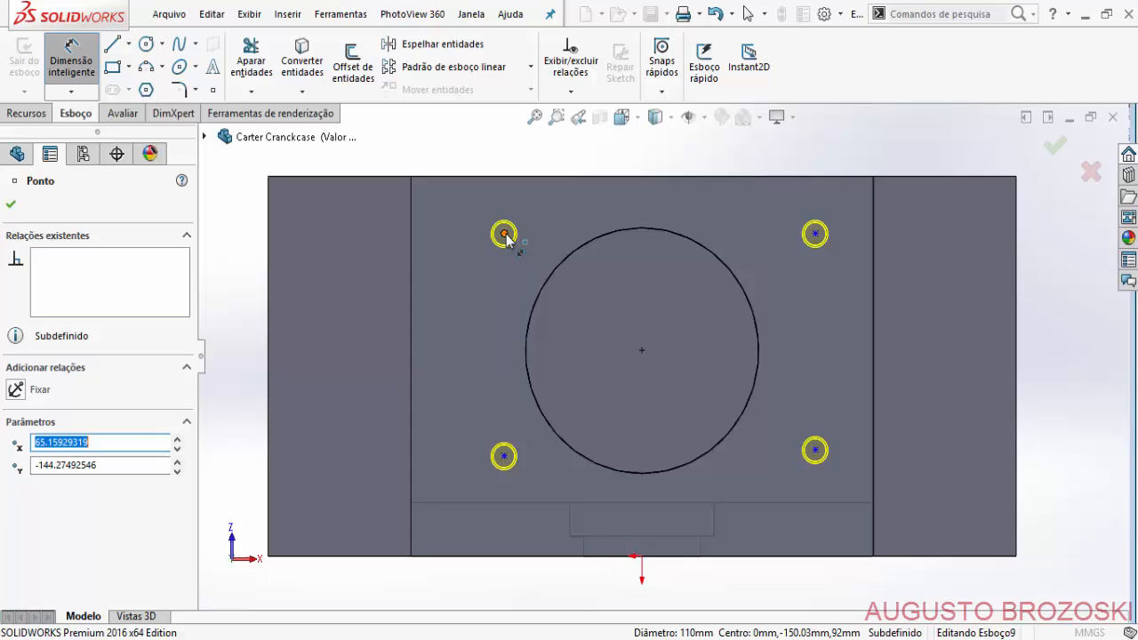
pyautogui.click(642, 351)
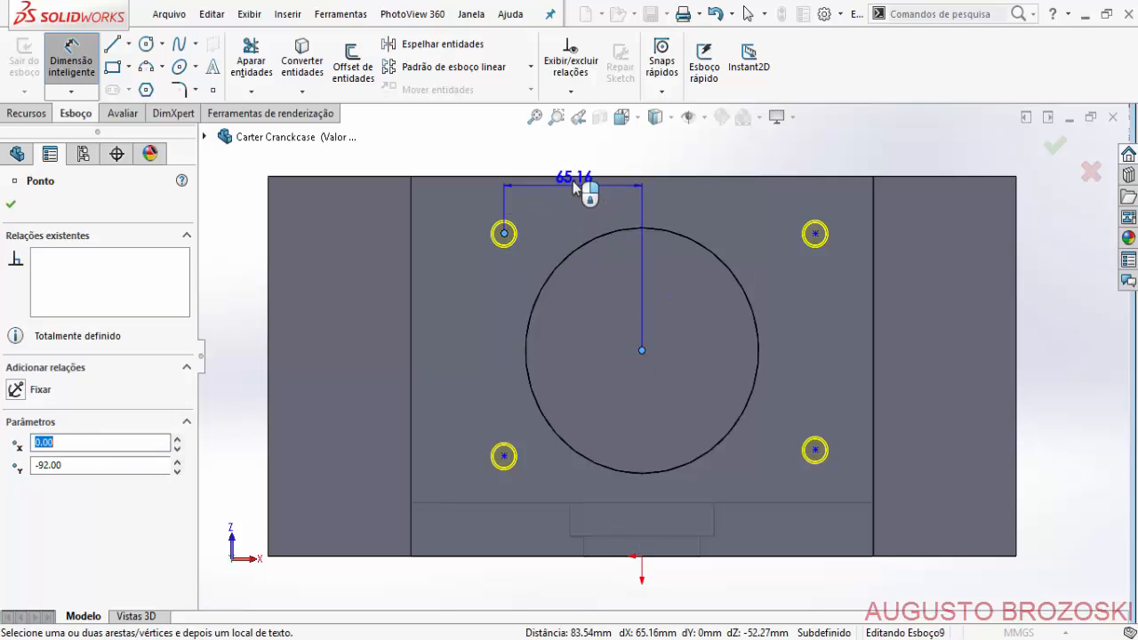
pyautogui.click(576, 163)
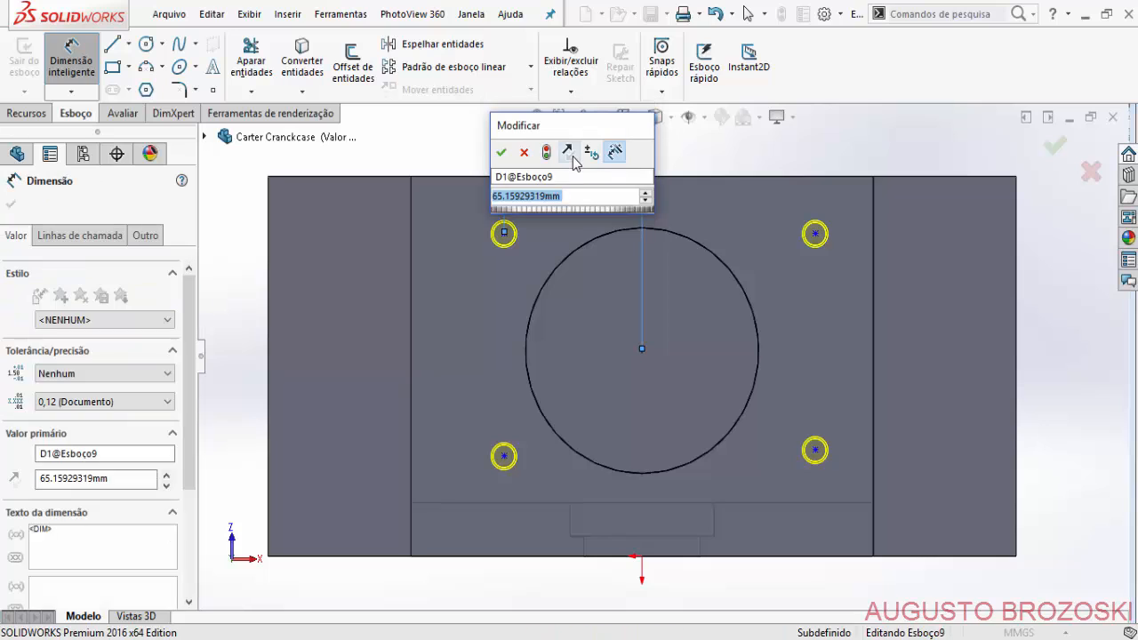
pyautogui.write('55')
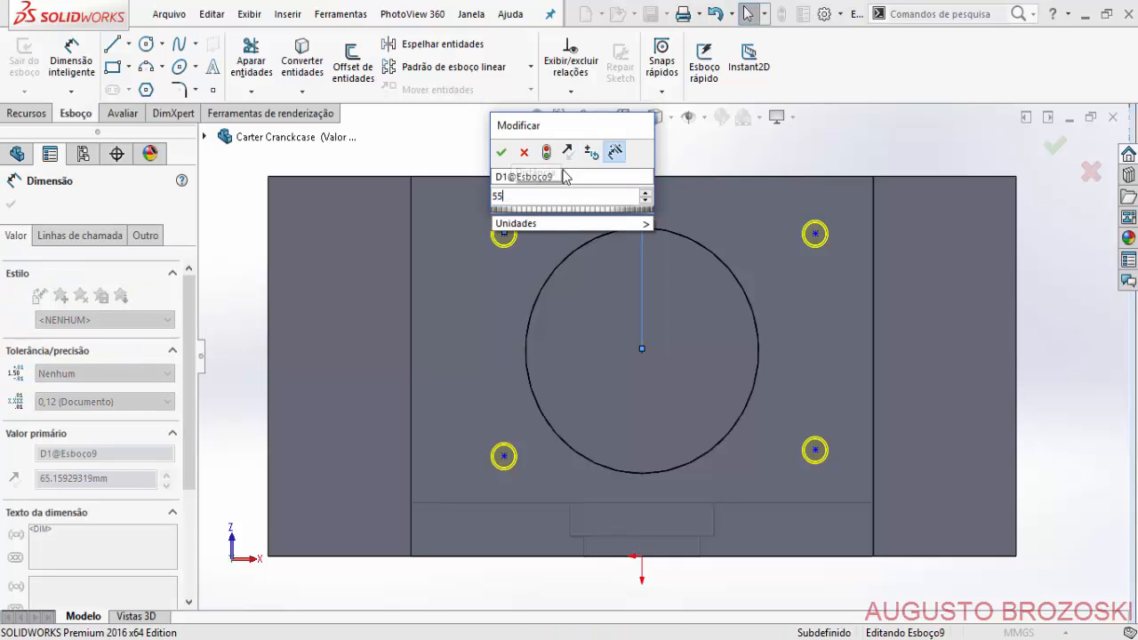
pyautogui.click(501, 152)
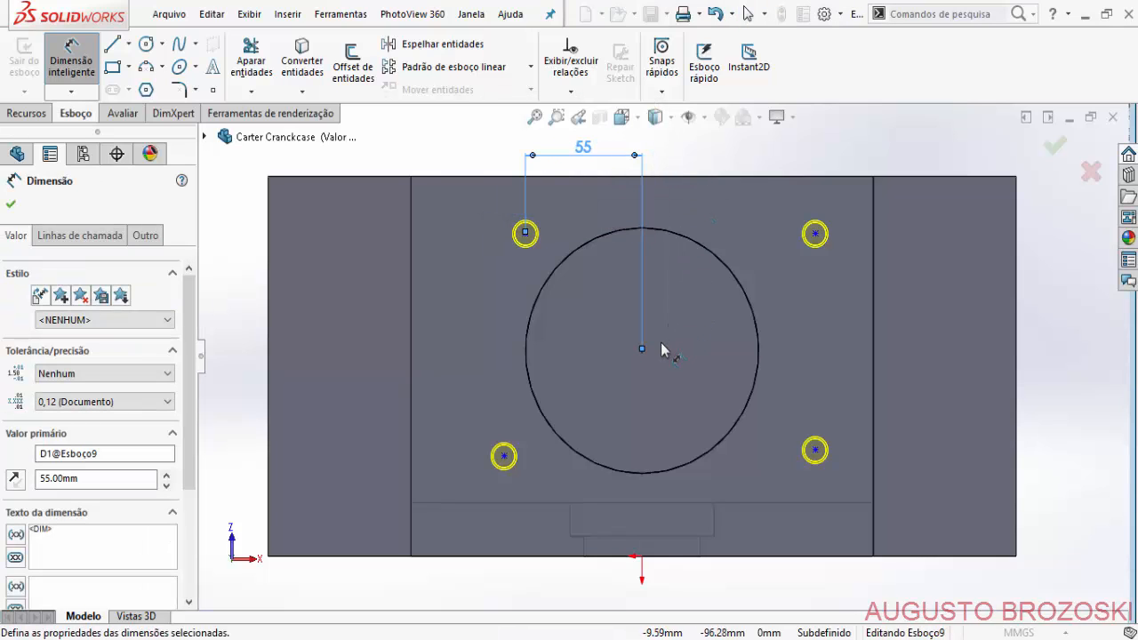
pyautogui.moveTo(642, 349)
pyautogui.mouseDown()
pyautogui.moveTo(730, 306)
pyautogui.moveTo(644, 338)
pyautogui.mouseUp()
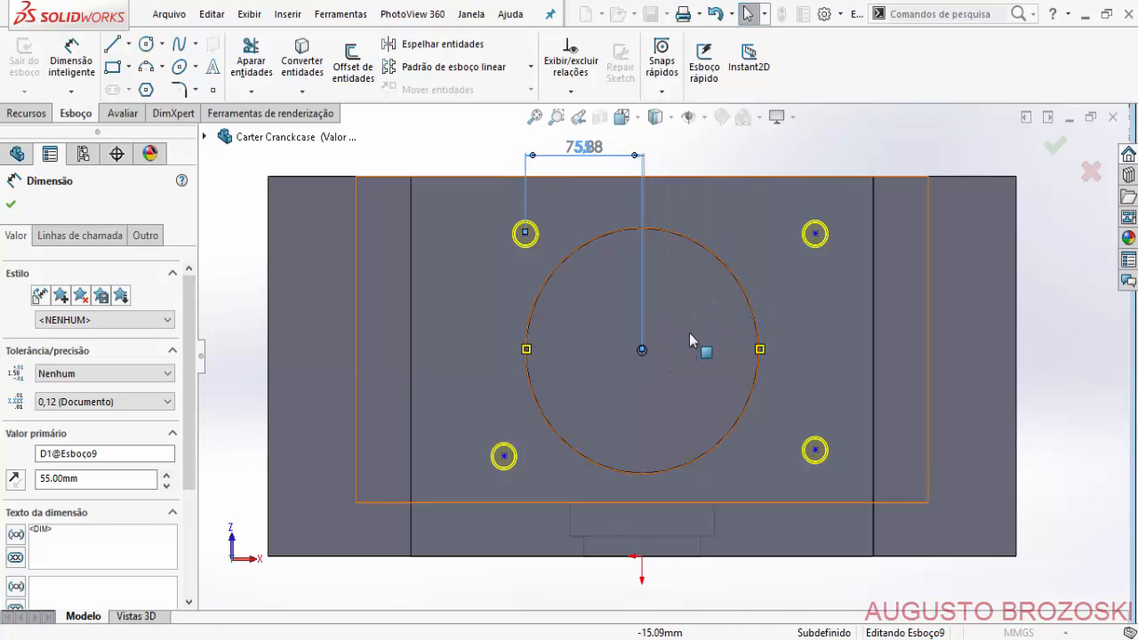
pyautogui.click(668, 155)
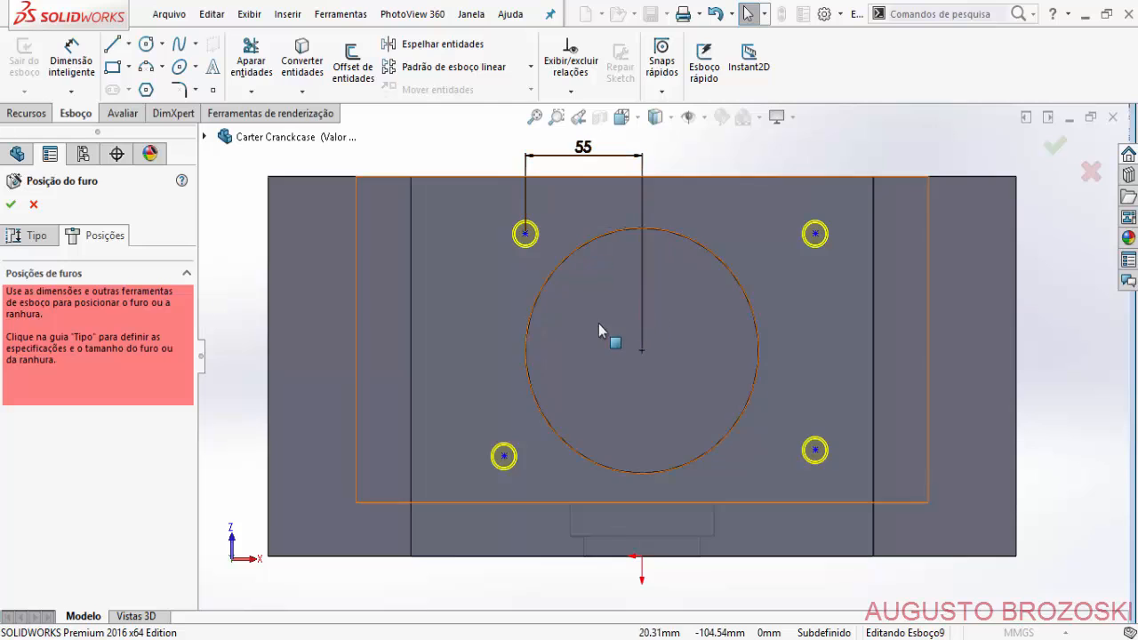
# Dimension the upper-right tapped-hole point 55 mm horizontally from the side bore's center.
pyautogui.click(71, 62)
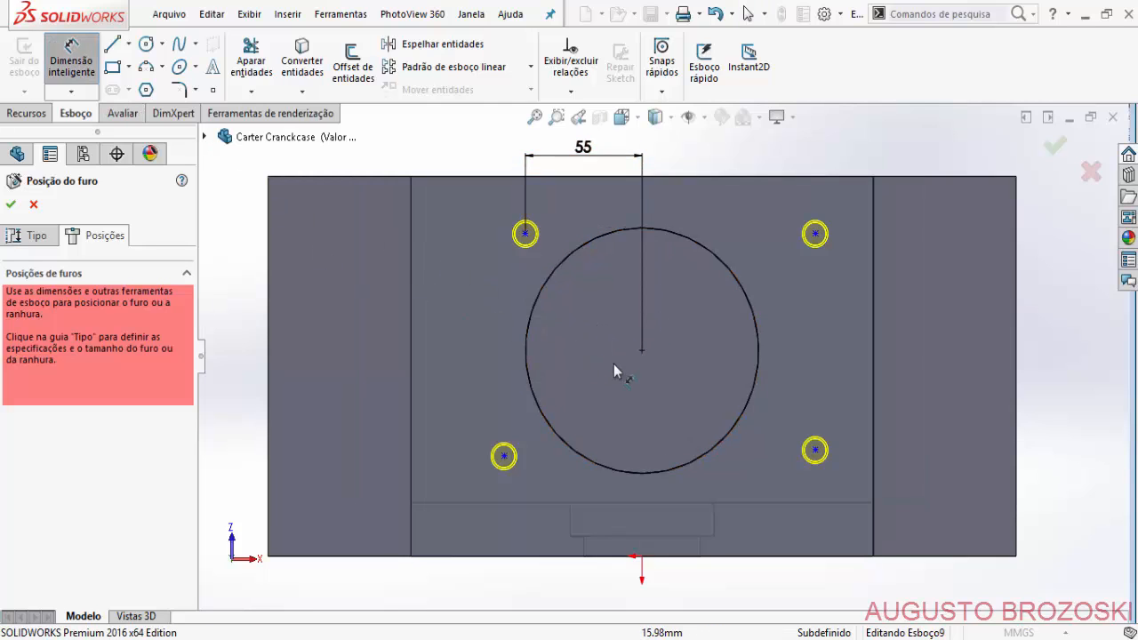
pyautogui.click(643, 351)
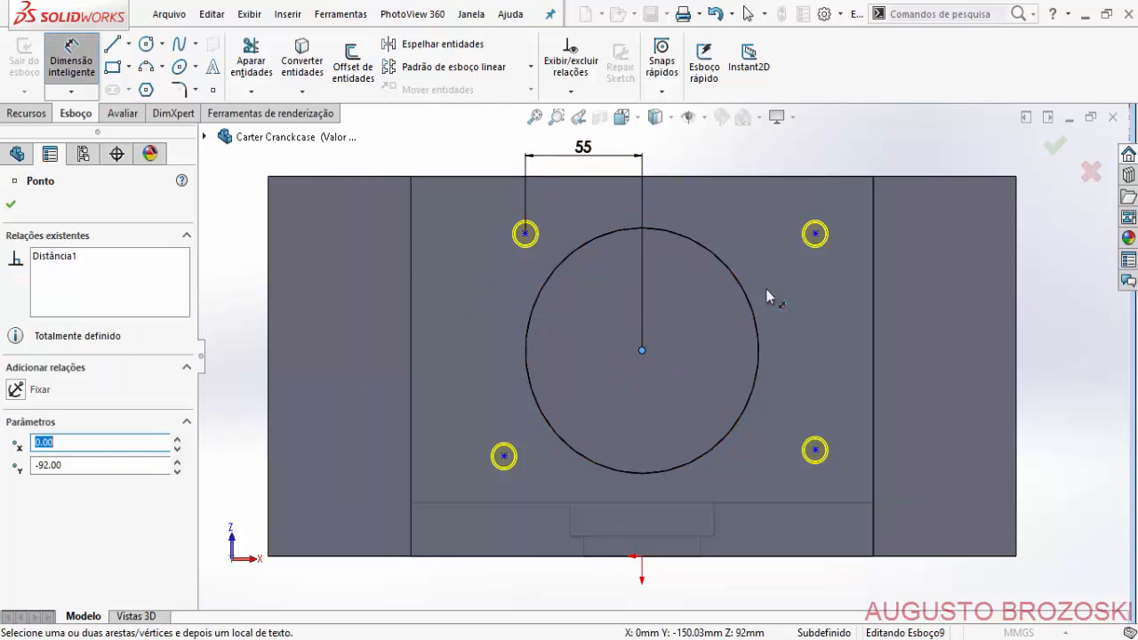
pyautogui.click(815, 235)
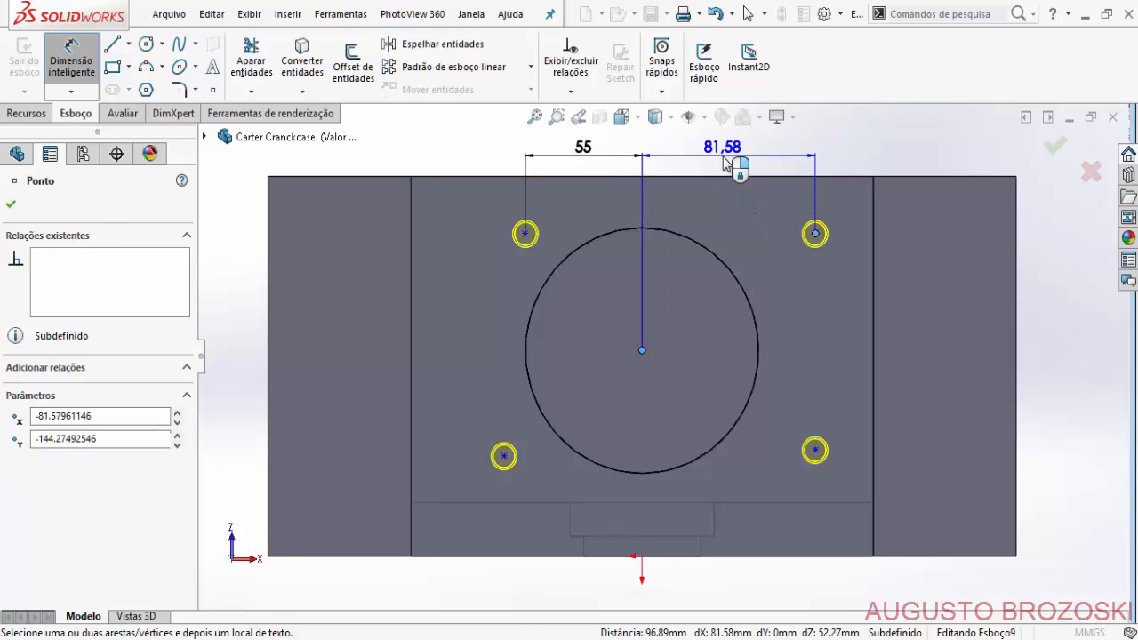
pyautogui.click(726, 163)
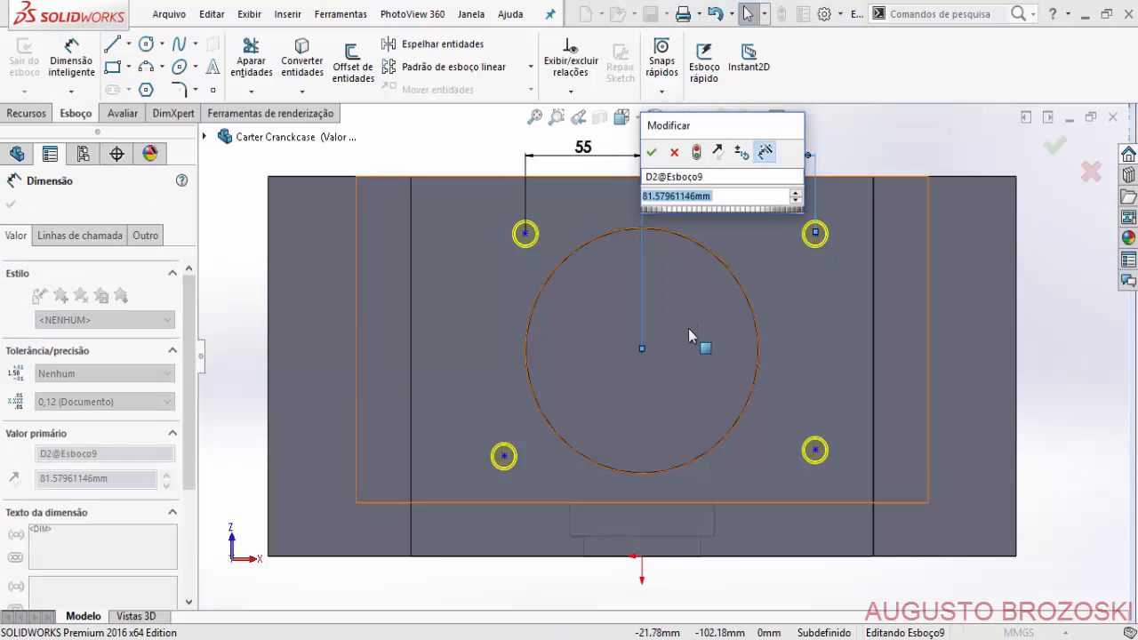
pyautogui.write('55')
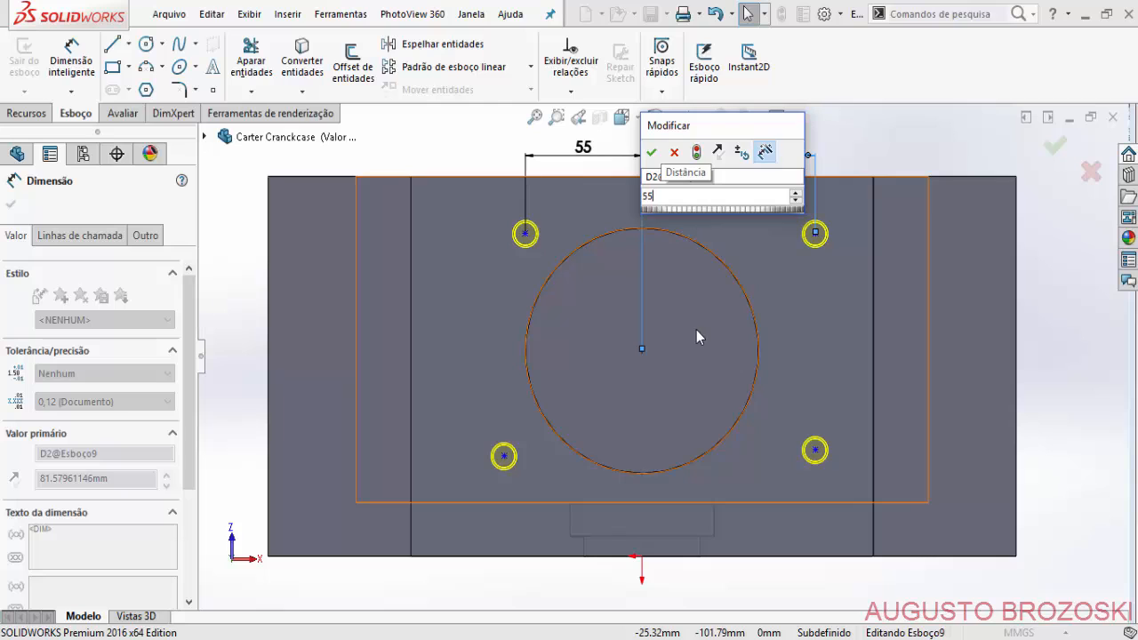
pyautogui.press('Return')
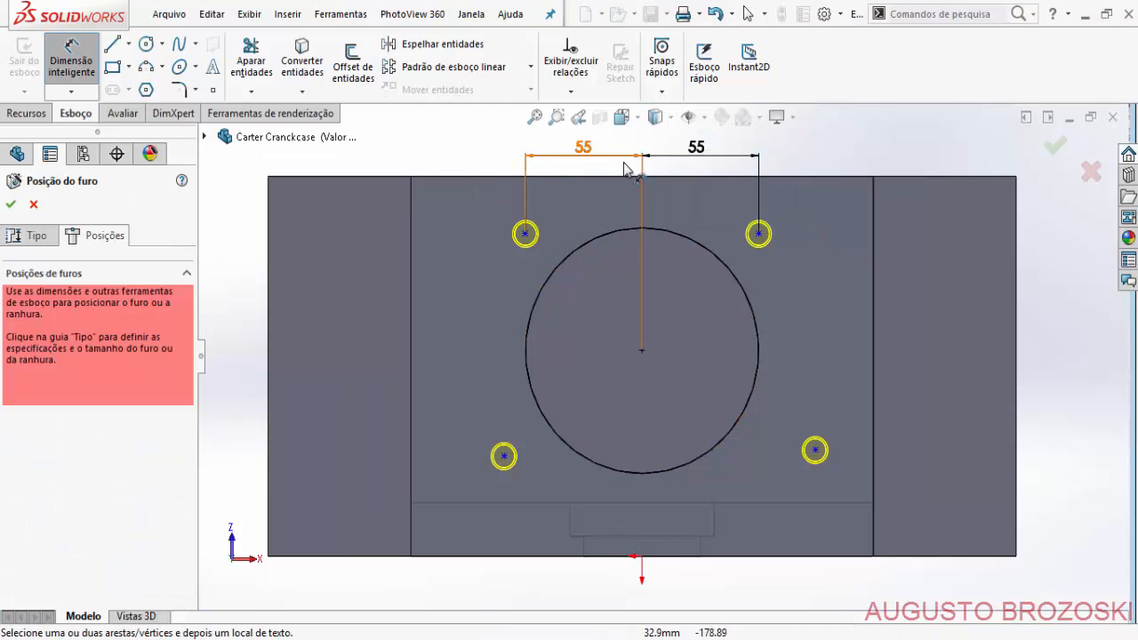
# Dimension the upper-right tapped-hole point 55 mm vertically above the side bore's center.
pyautogui.click(642, 352)
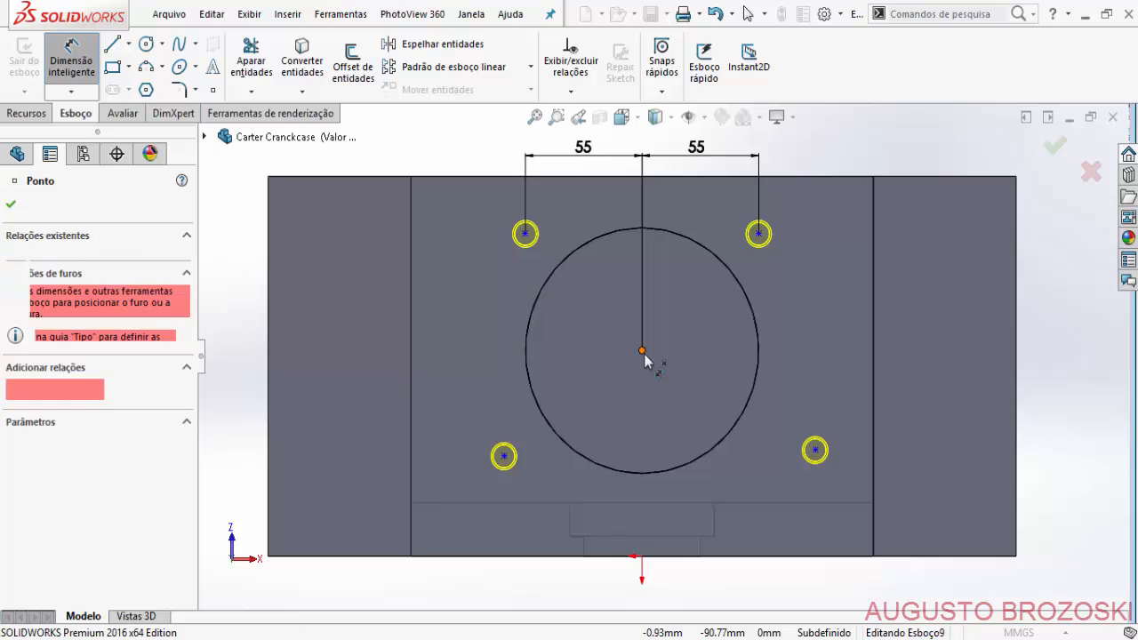
pyautogui.click(760, 245)
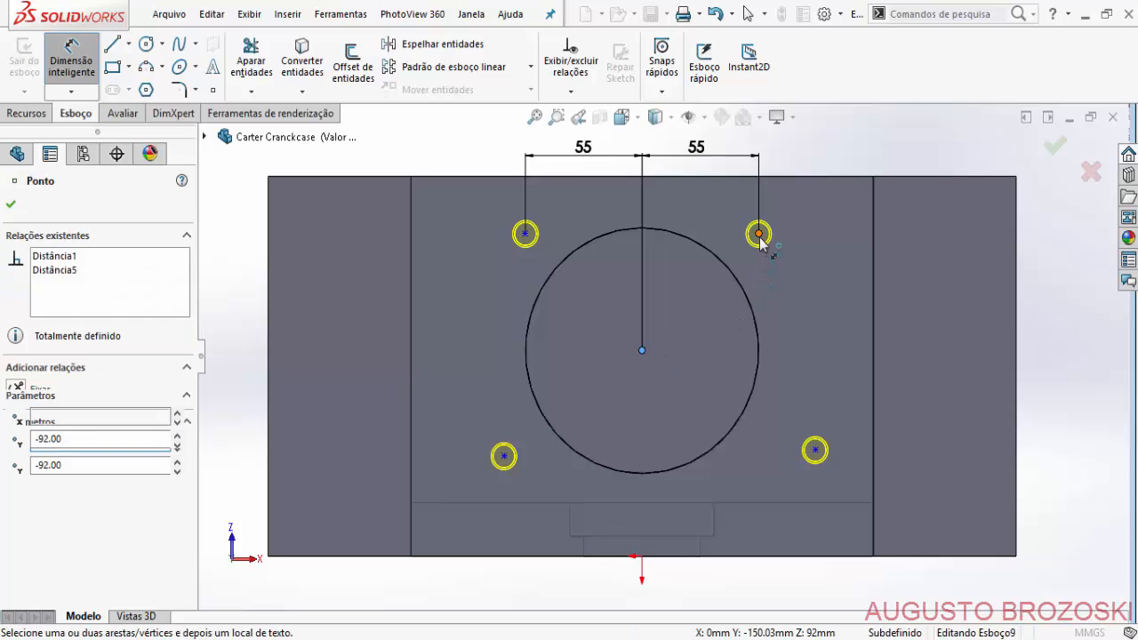
pyautogui.click(826, 288)
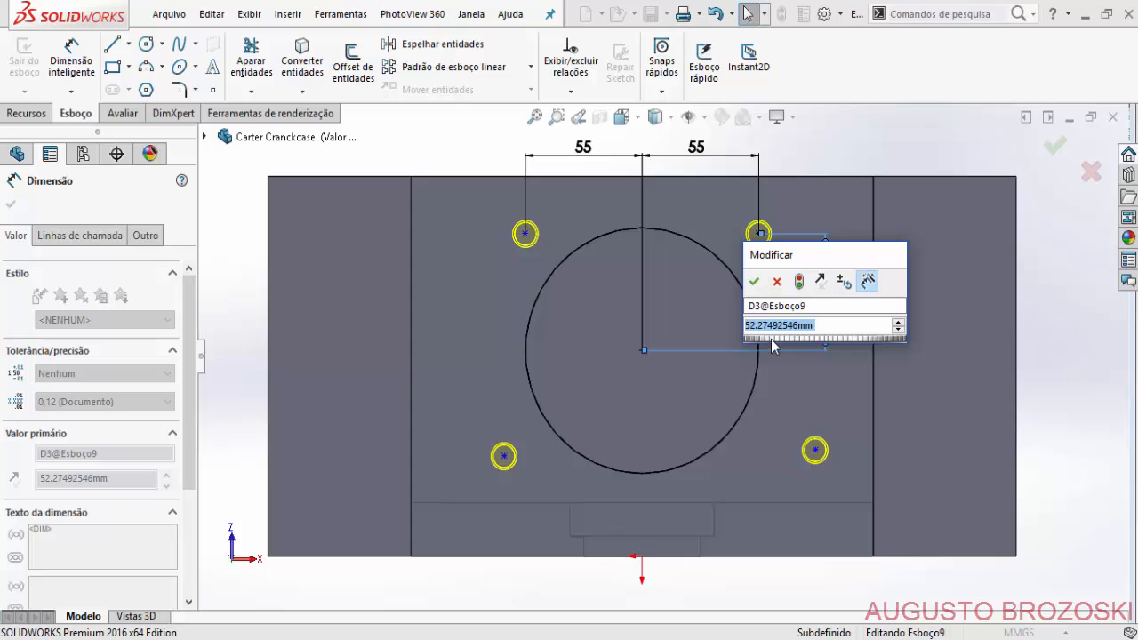
pyautogui.write('55')
pyautogui.click(754, 281)
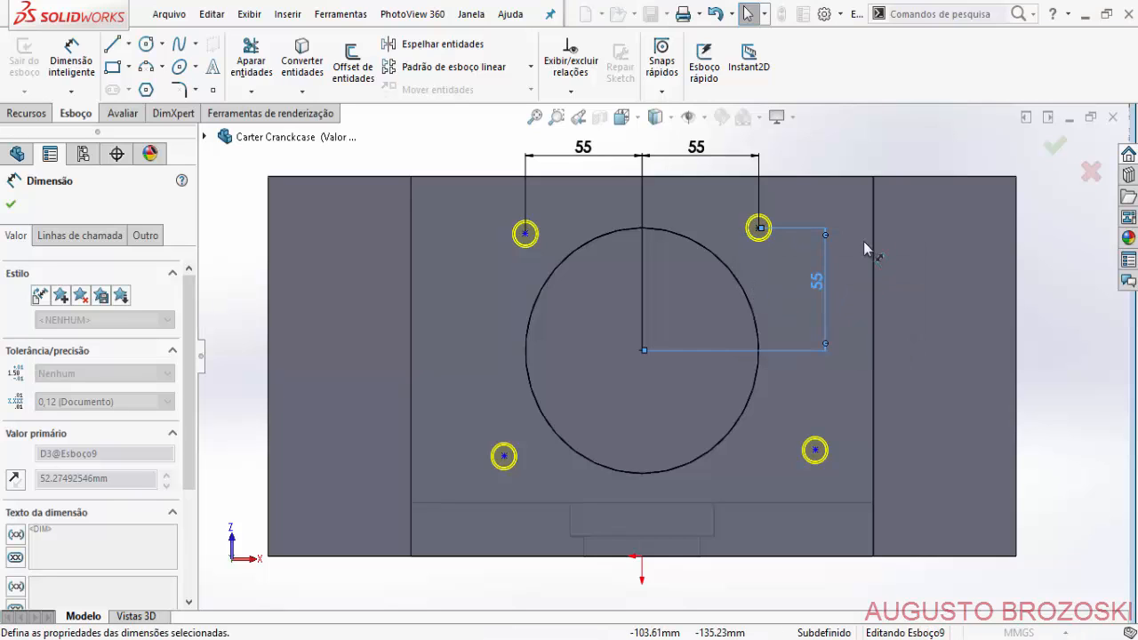
pyautogui.click(863, 150)
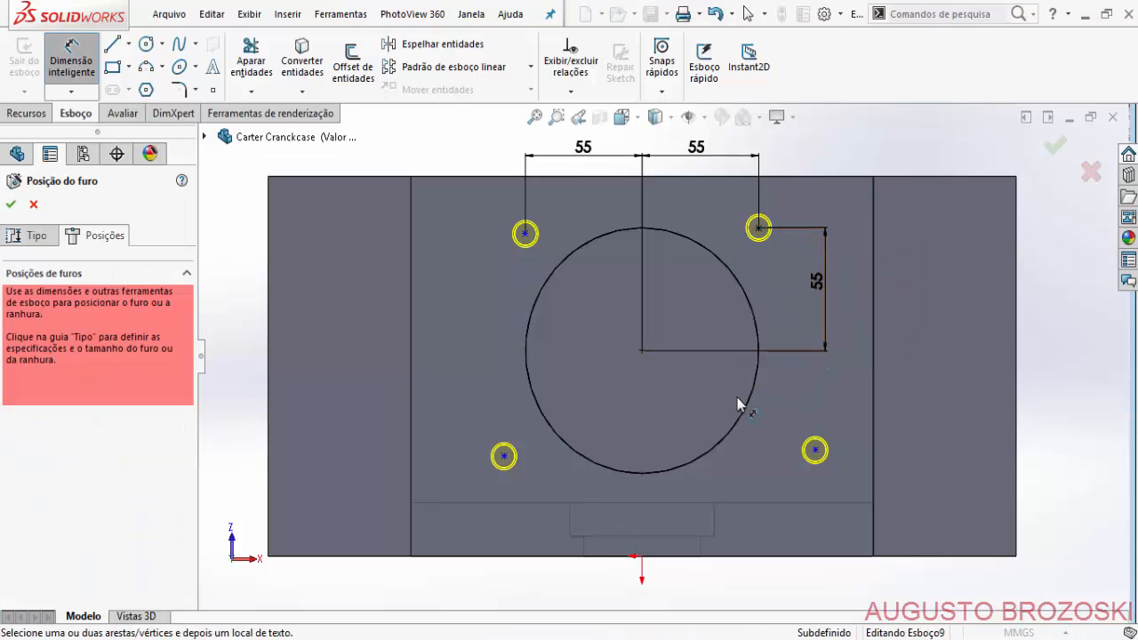
# Dimension the lower-right tapped-hole point 55 mm vertically below the side bore's center and finish dimensioning.
pyautogui.click(643, 352)
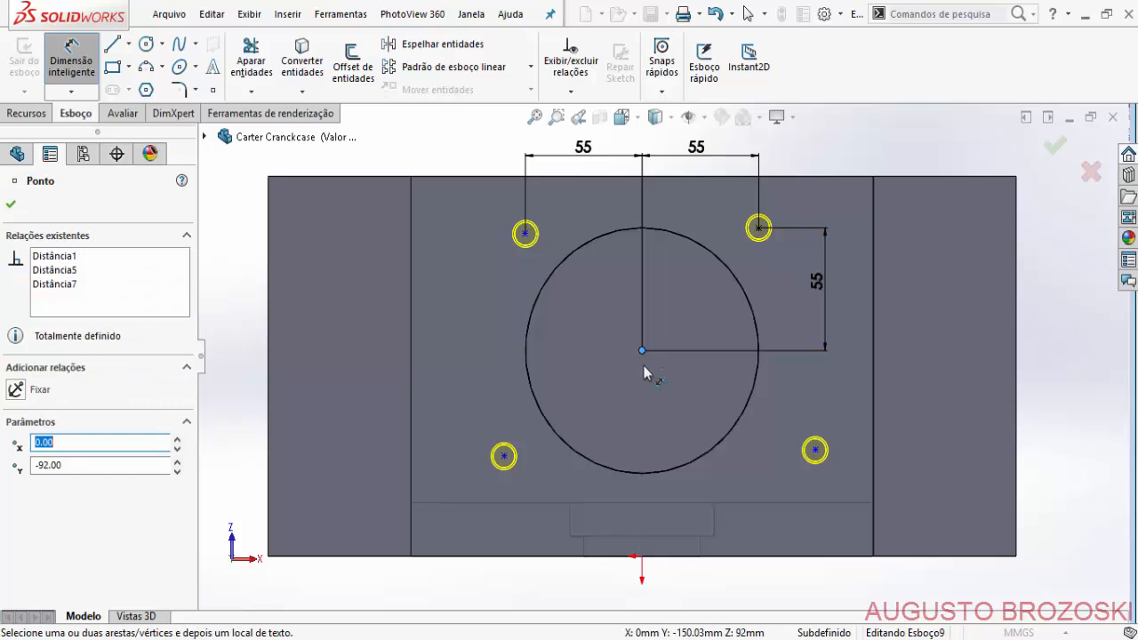
pyautogui.click(815, 451)
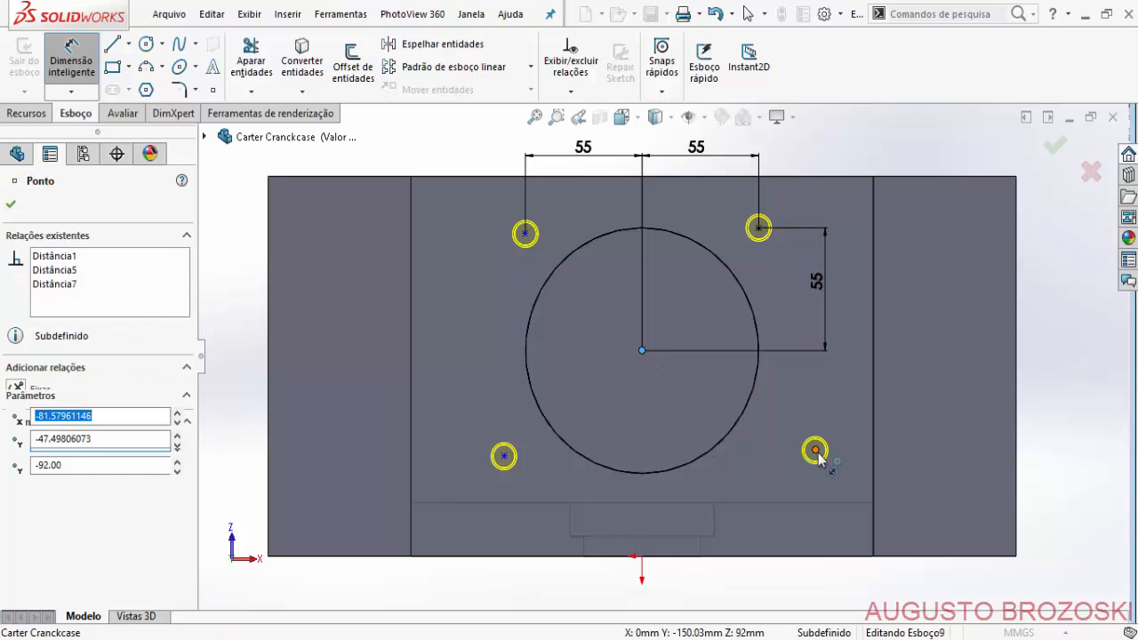
pyautogui.click(855, 408)
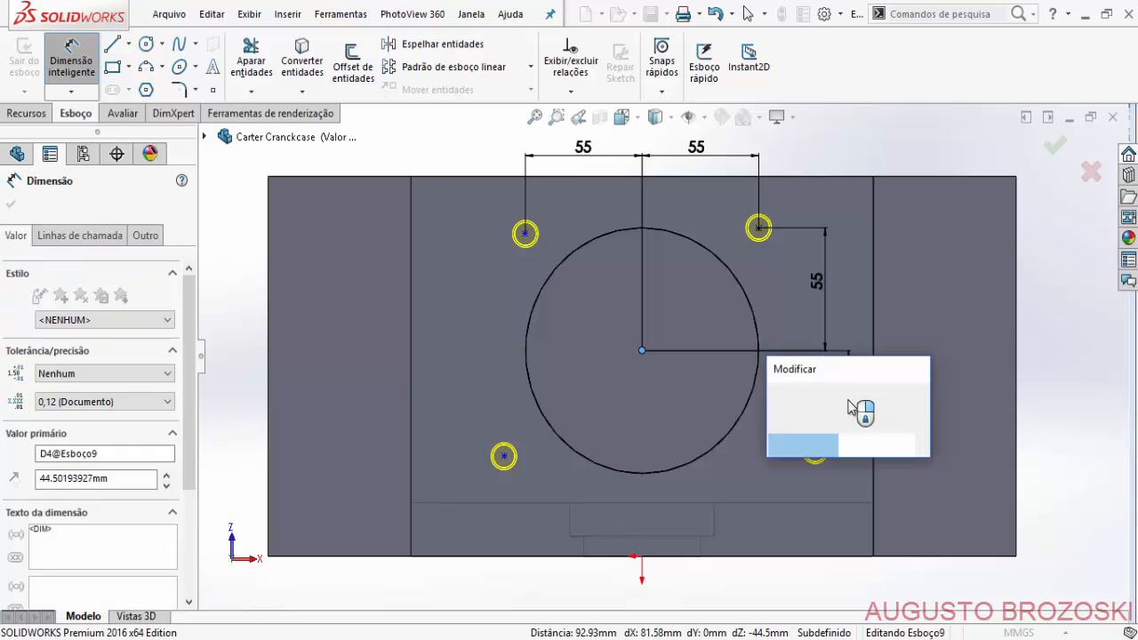
pyautogui.write('55')
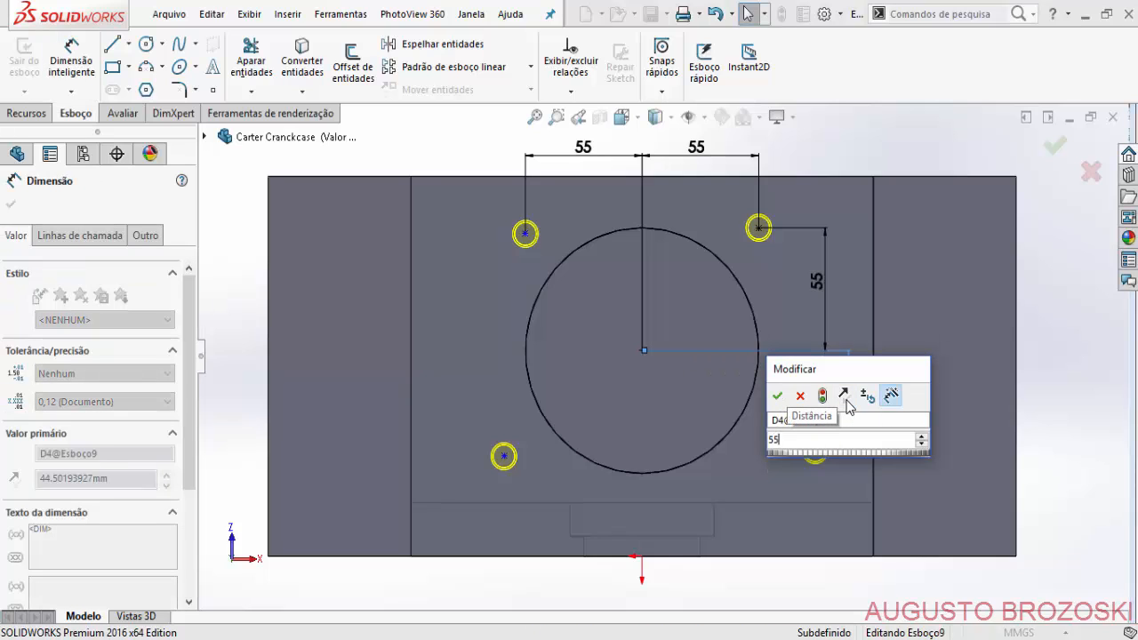
pyautogui.press('Return')
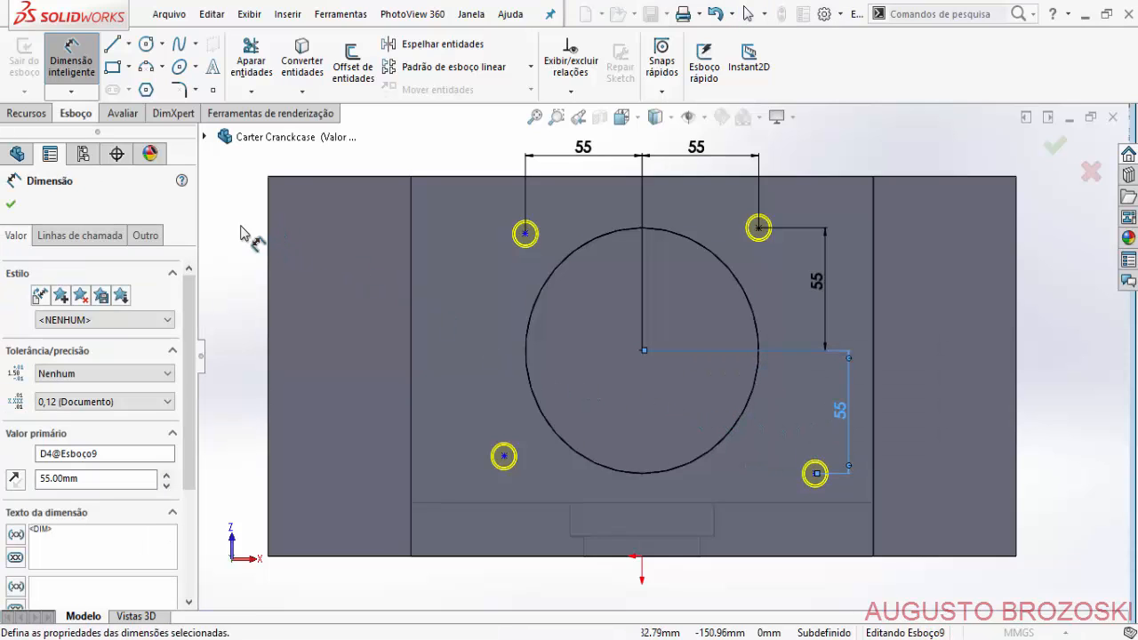
pyautogui.click(11, 204)
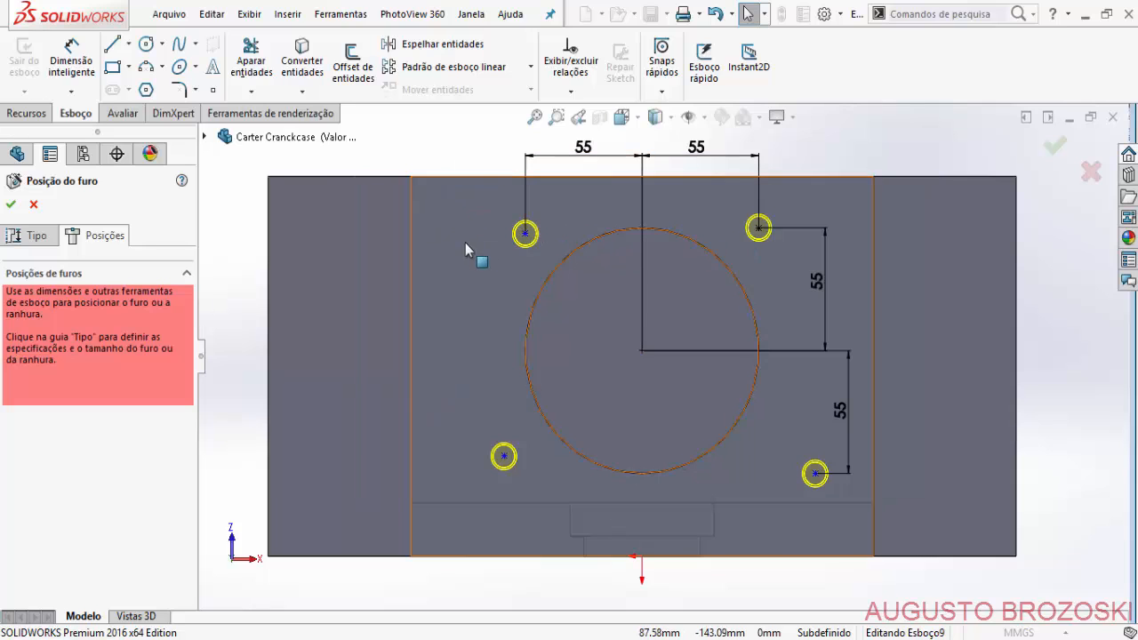
# Add a Horizontal relation between the two upper tapped-hole points.
pyautogui.click(524, 233)
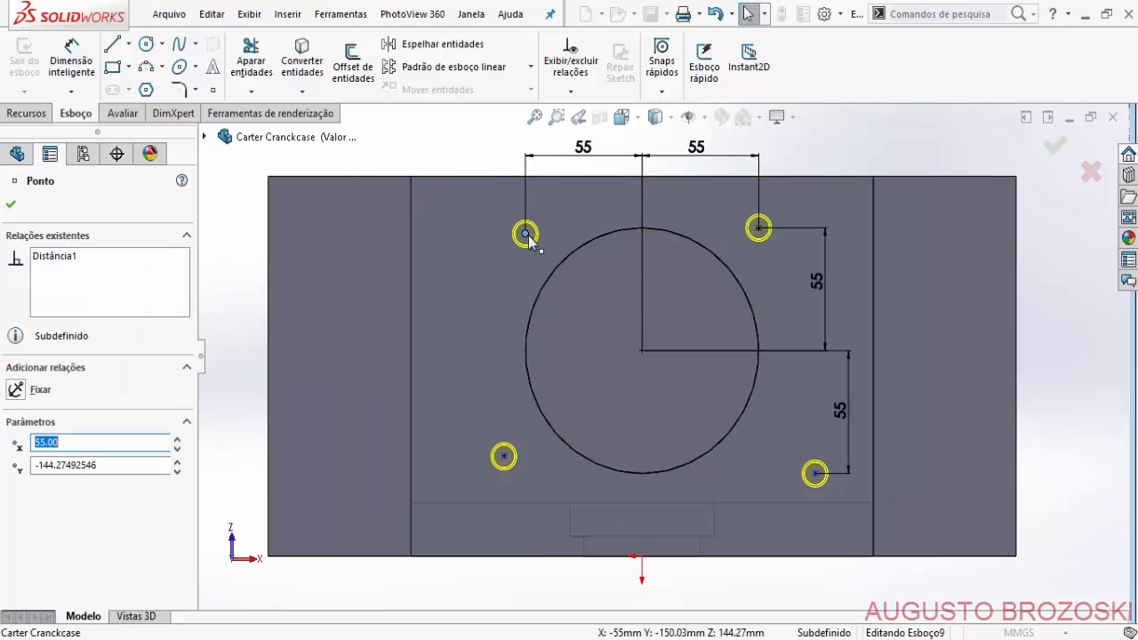
pyautogui.keyDown('ctrl'); pyautogui.click(759, 228); pyautogui.keyUp('ctrl')
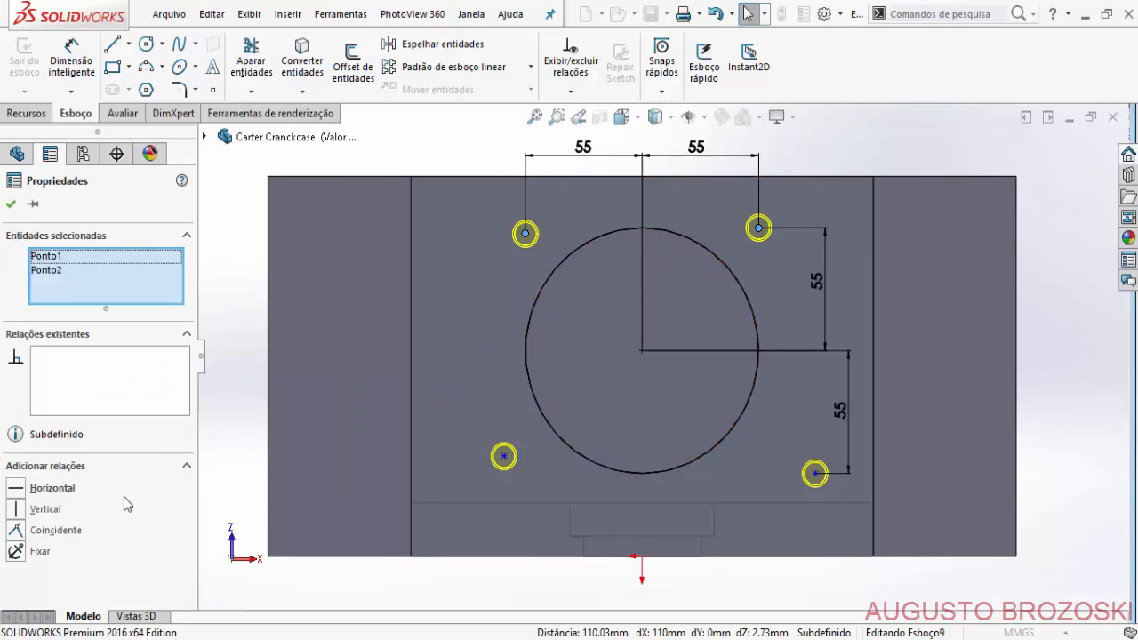
pyautogui.click(16, 489)
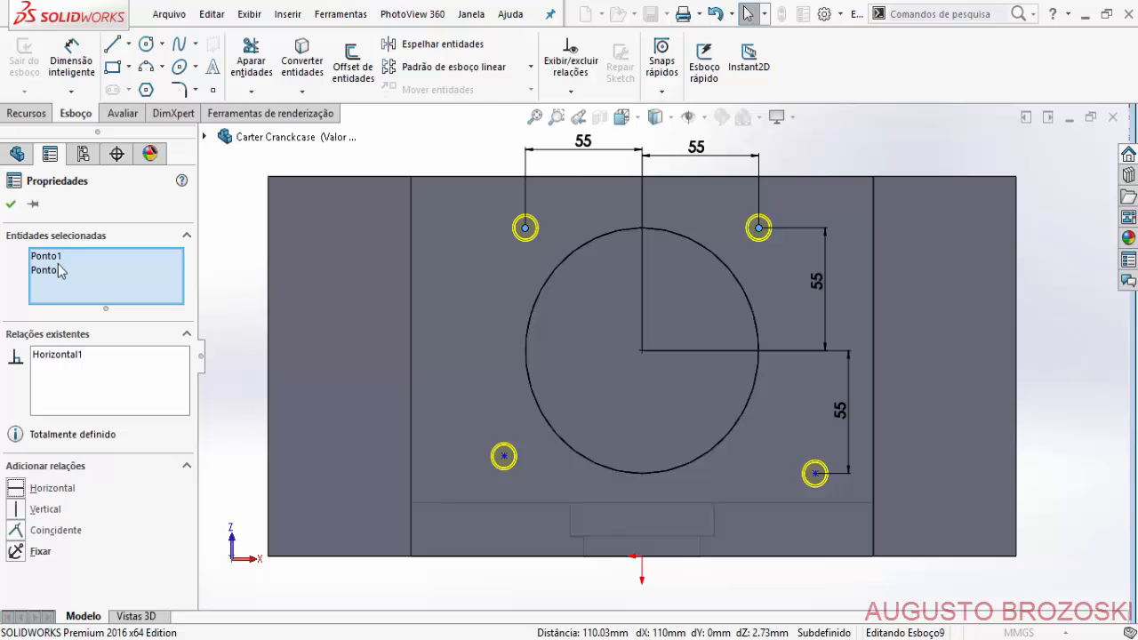
pyautogui.click(12, 205)
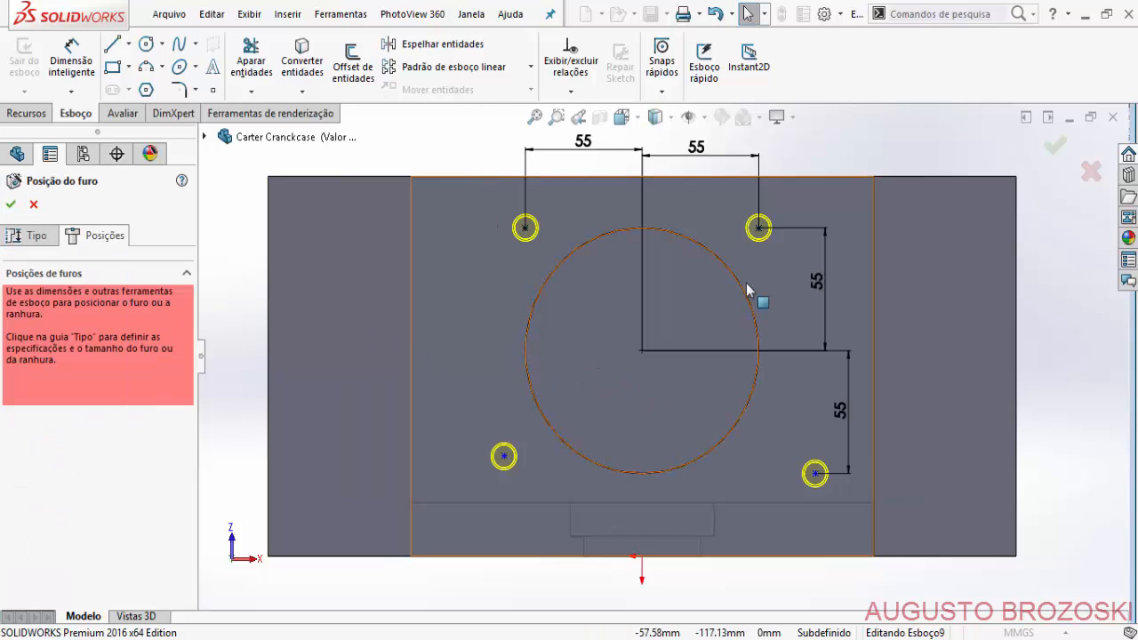
# Add a Vertical relation between the upper-right and lower-right tapped-hole points.
pyautogui.click(758, 229)
pyautogui.click(815, 475)
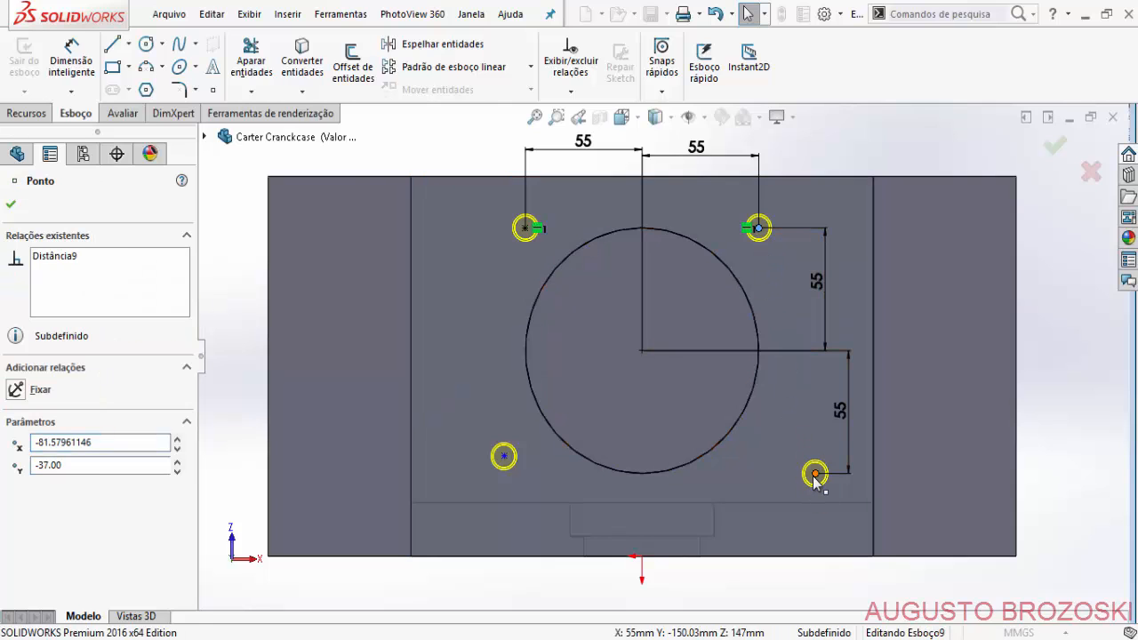
pyautogui.keyDown('ctrl'); pyautogui.click(503, 456); pyautogui.keyUp('ctrl')
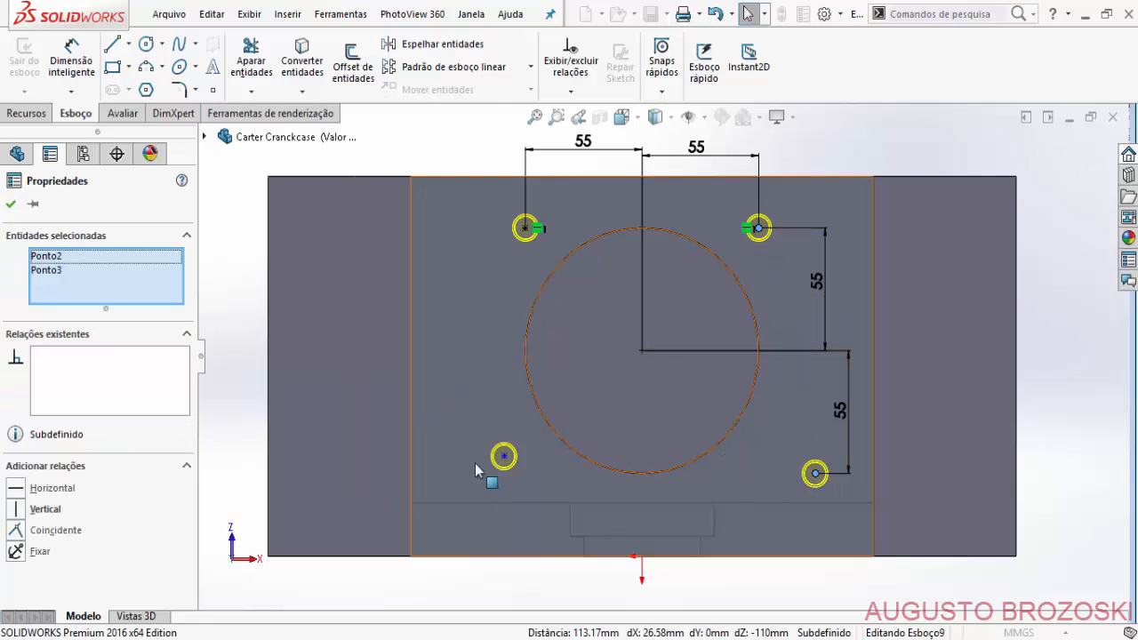
pyautogui.click(16, 510)
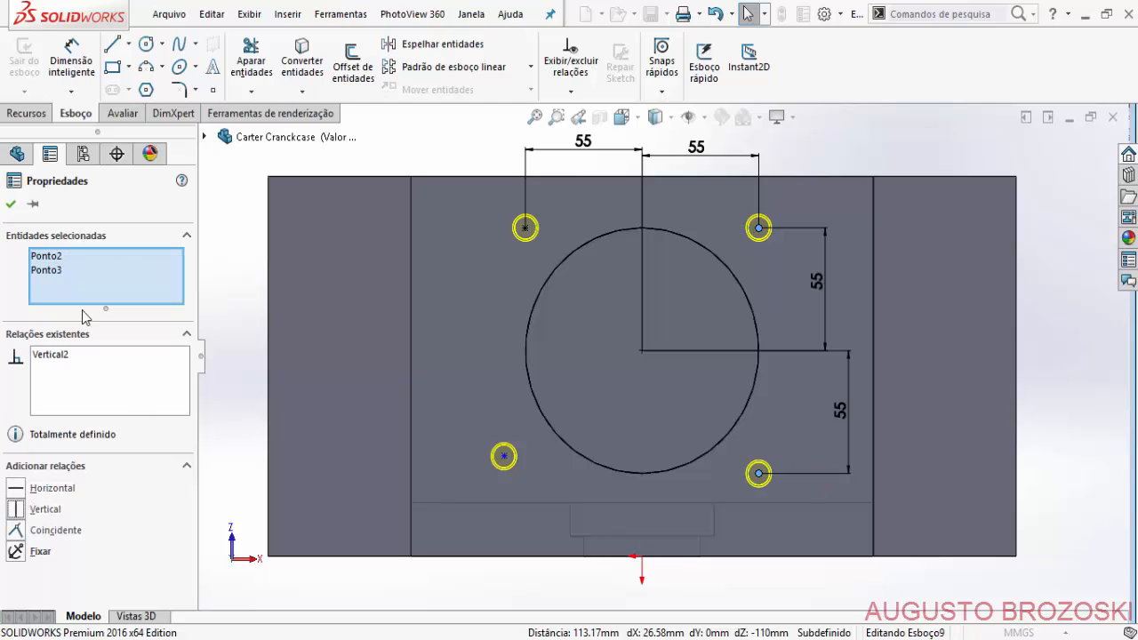
pyautogui.click(11, 206)
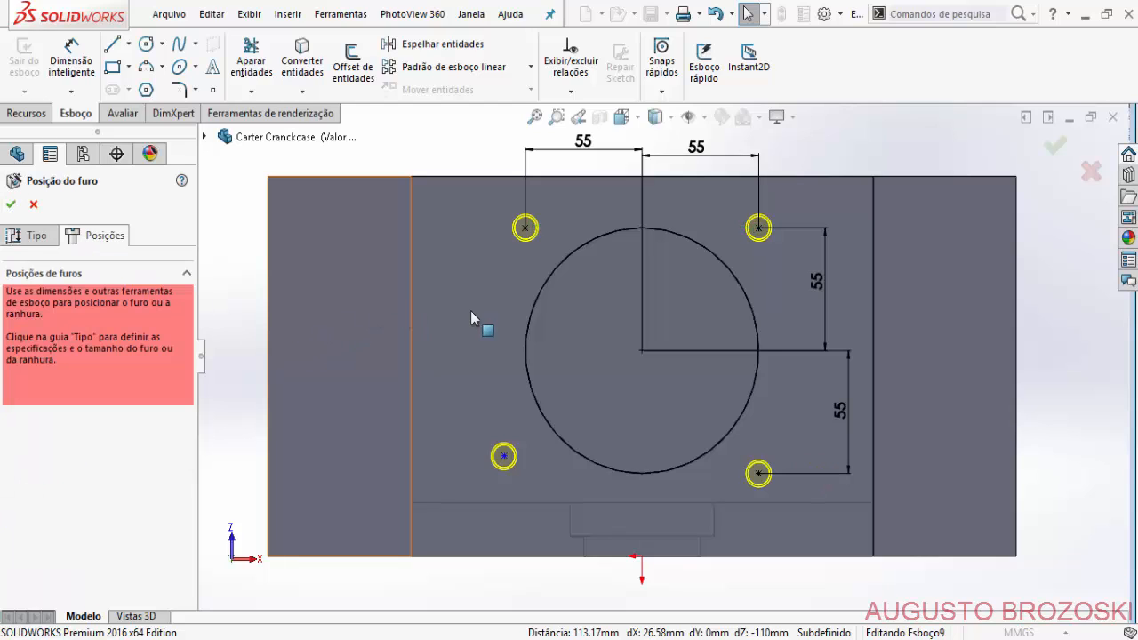
# Add a Vertical relation between the upper-left and lower-left tapped-hole points.
pyautogui.click(524, 228)
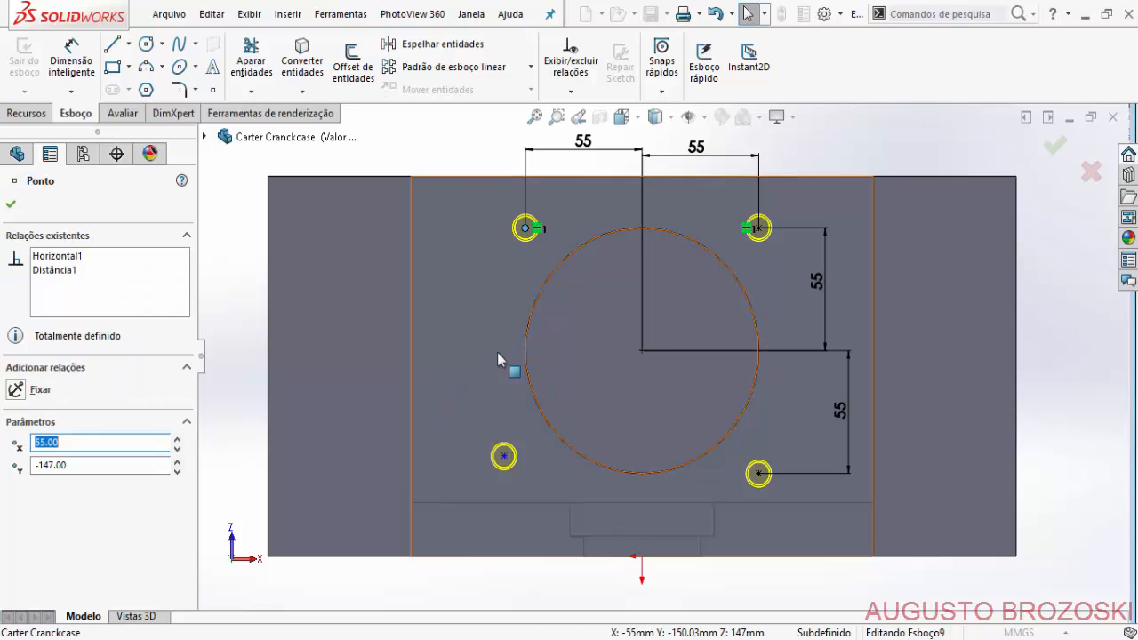
pyautogui.keyDown('ctrl'); pyautogui.click(503, 457); pyautogui.keyUp('ctrl')
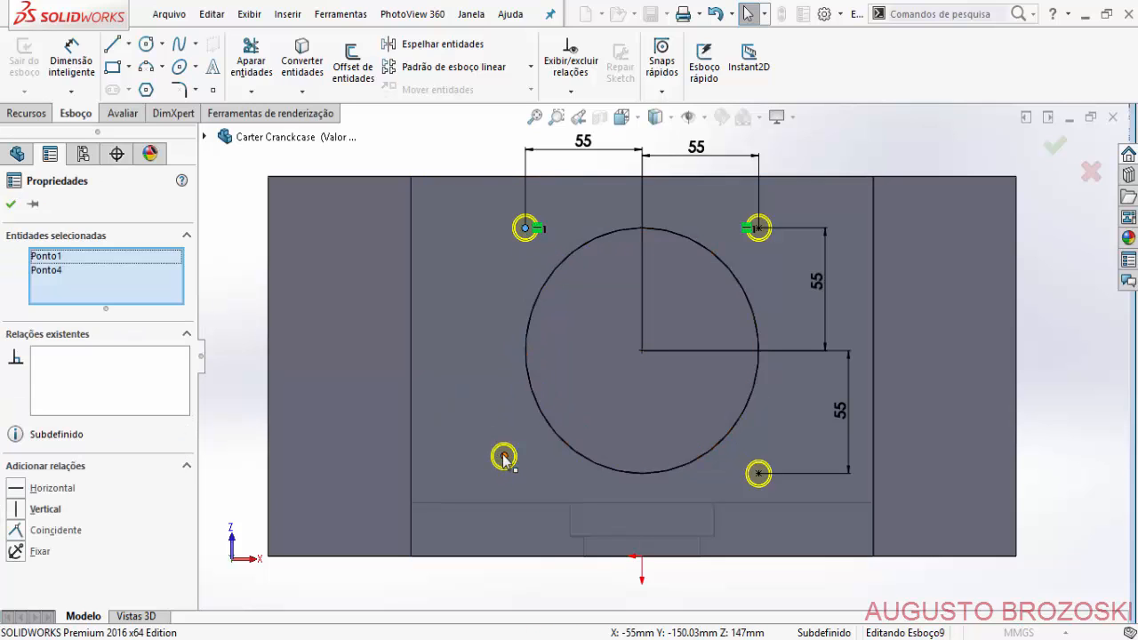
pyautogui.click(18, 510)
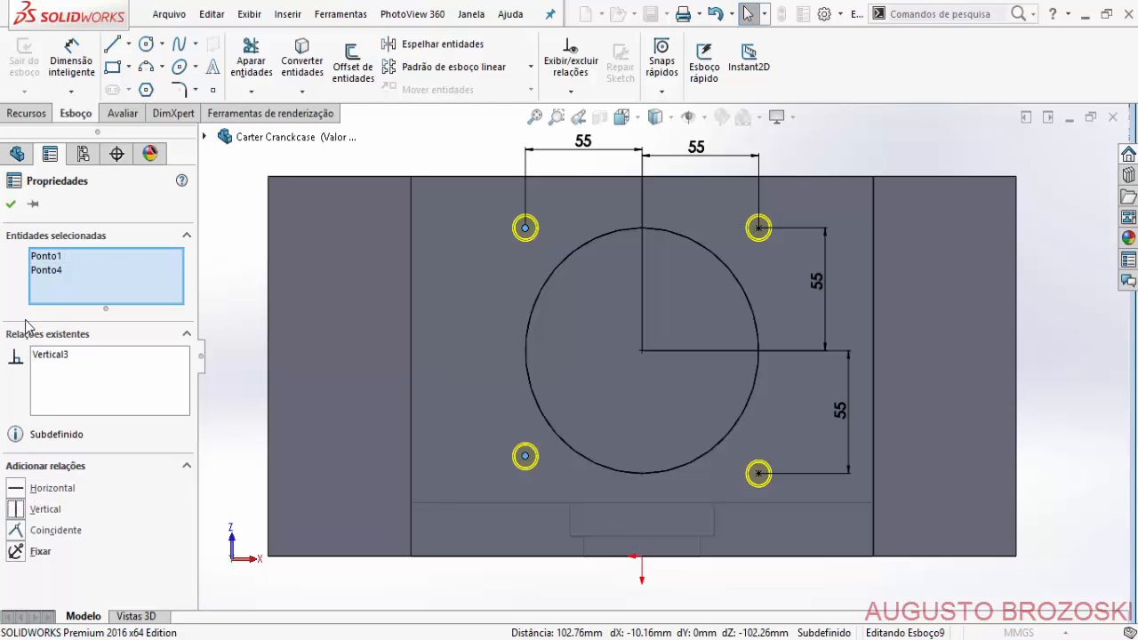
pyautogui.click(13, 205)
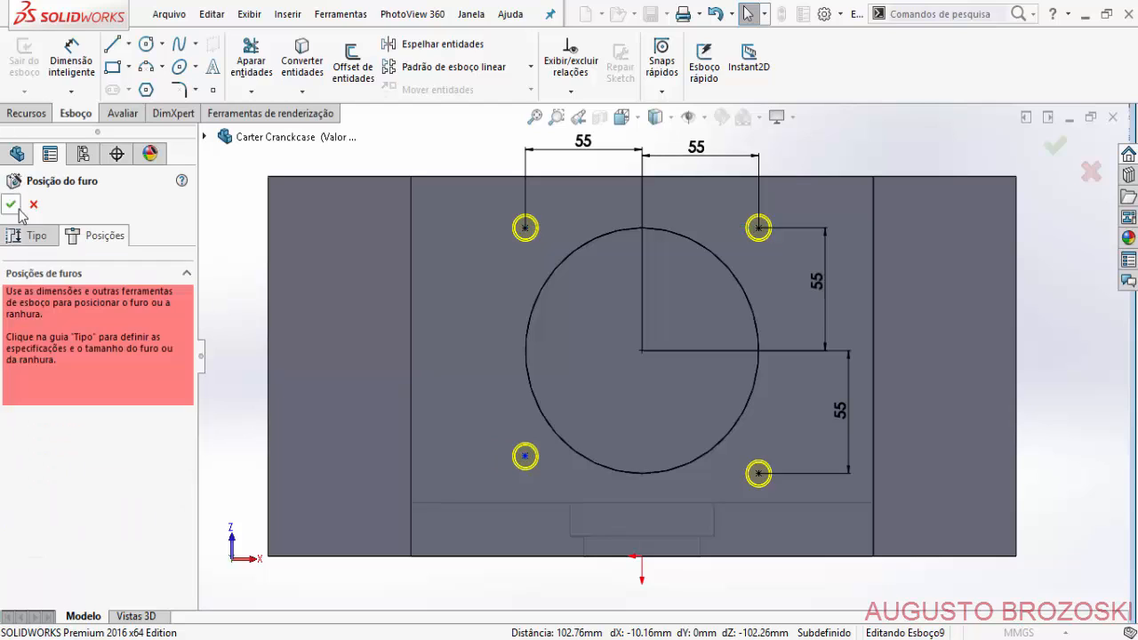
# Add a Horizontal relation between the two lower tapped-hole points.
pyautogui.click(524, 457)
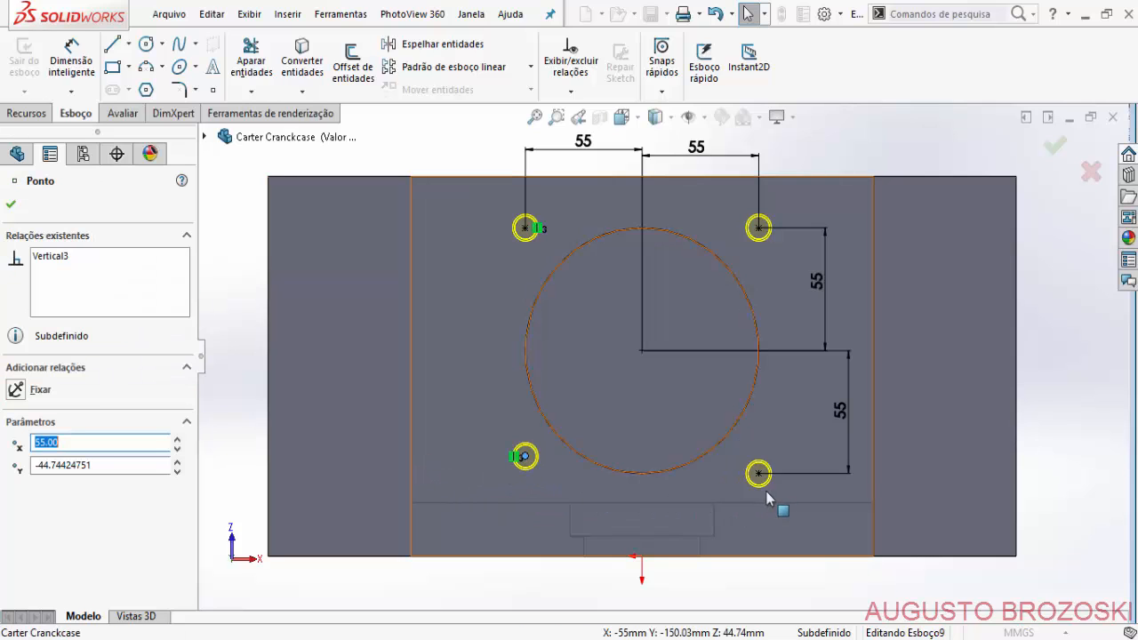
pyautogui.keyDown('ctrl'); pyautogui.click(758, 473); pyautogui.keyUp('ctrl')
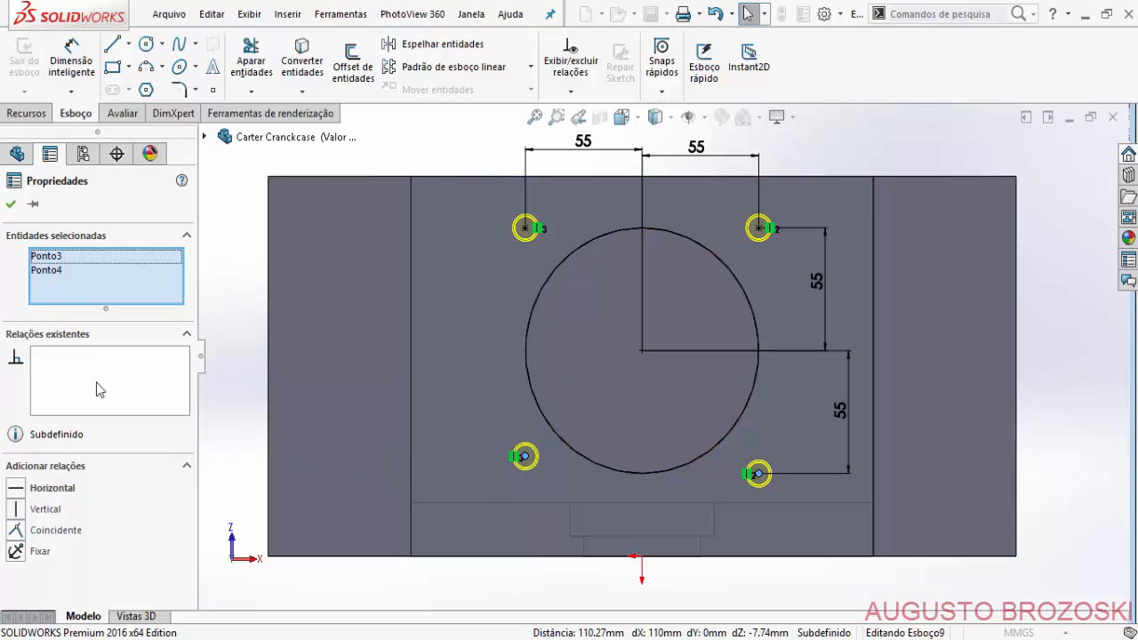
pyautogui.click(20, 491)
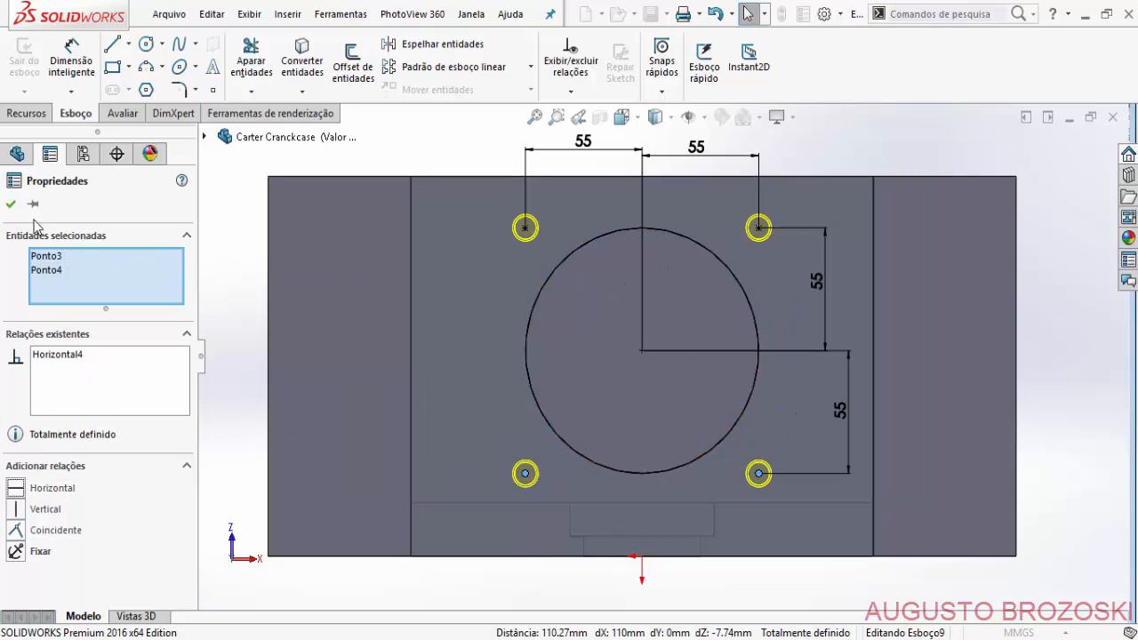
pyautogui.press('Escape')
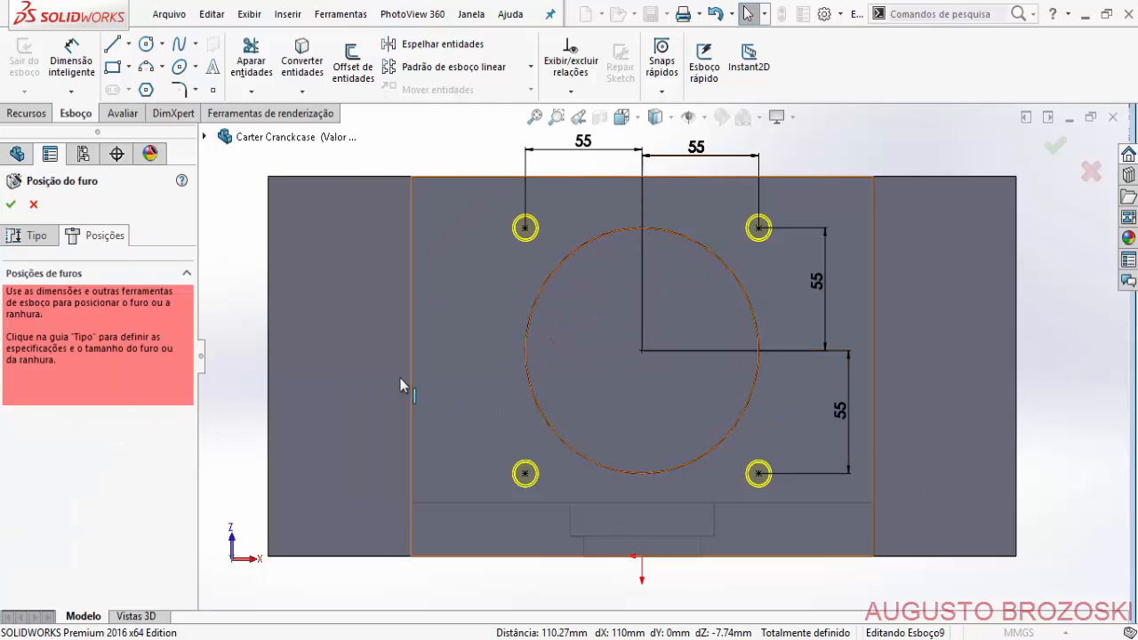
# Set the hole specification to the Furo roscado (tapped hole) type with size M16x1.5.
pyautogui.click(37, 238)
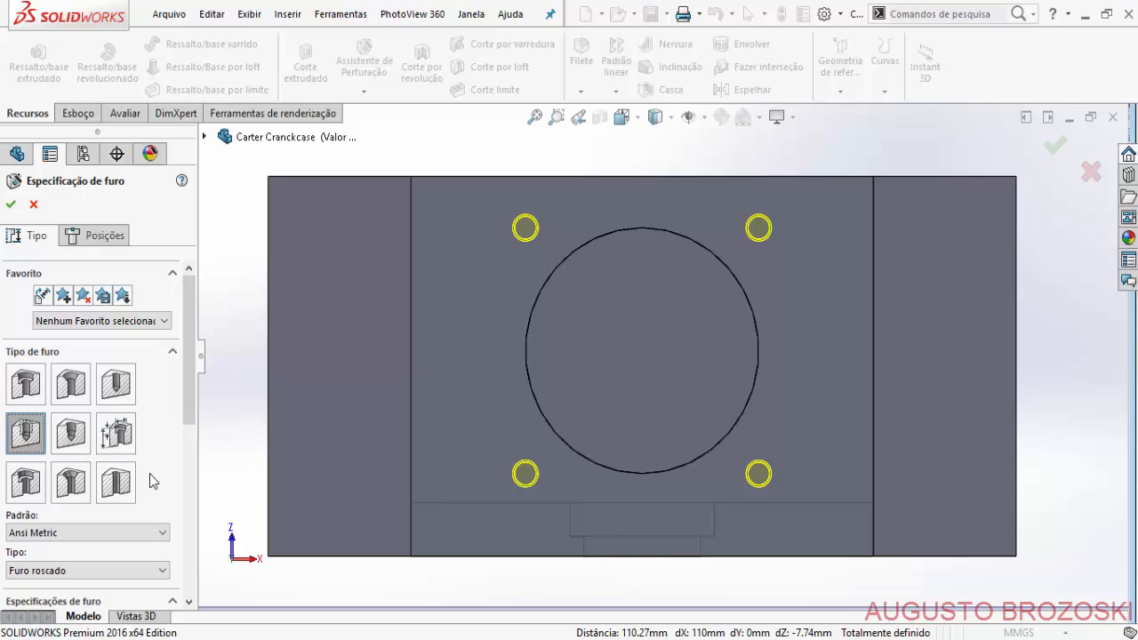
pyautogui.scroll(-3, 152, 481)
pyautogui.scroll(-1, 153, 478)
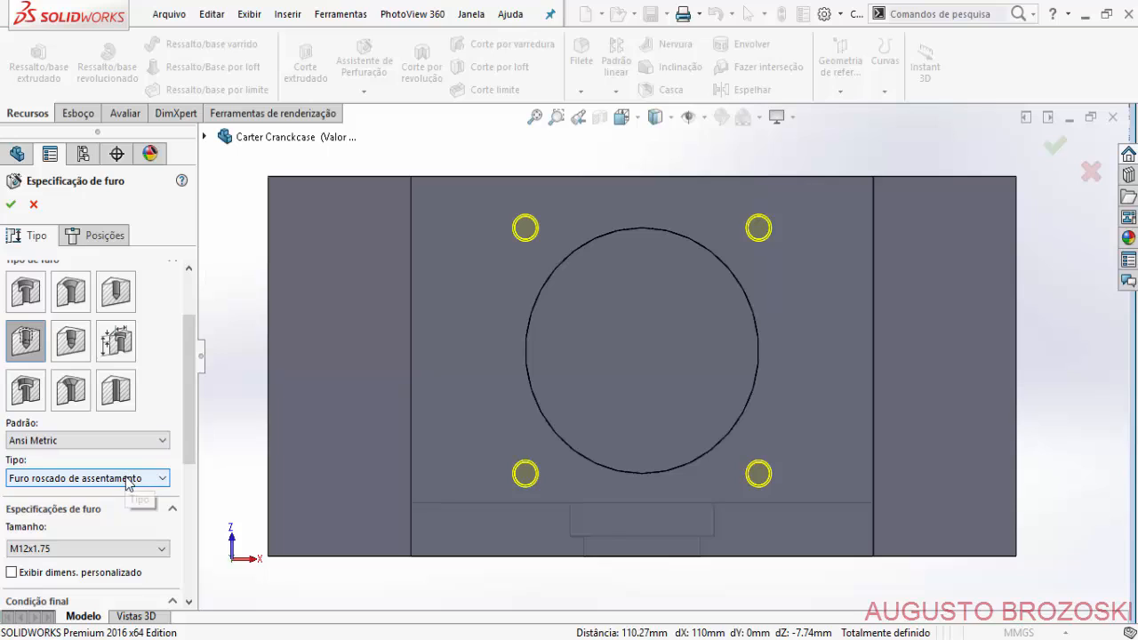
pyautogui.click(129, 481)
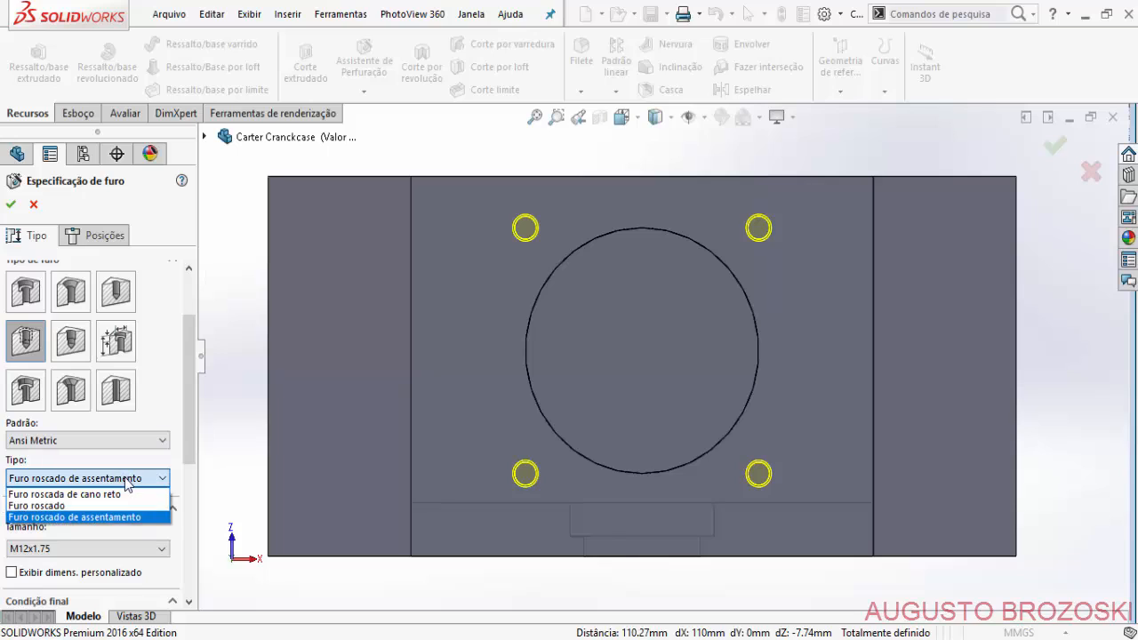
pyautogui.click(76, 505)
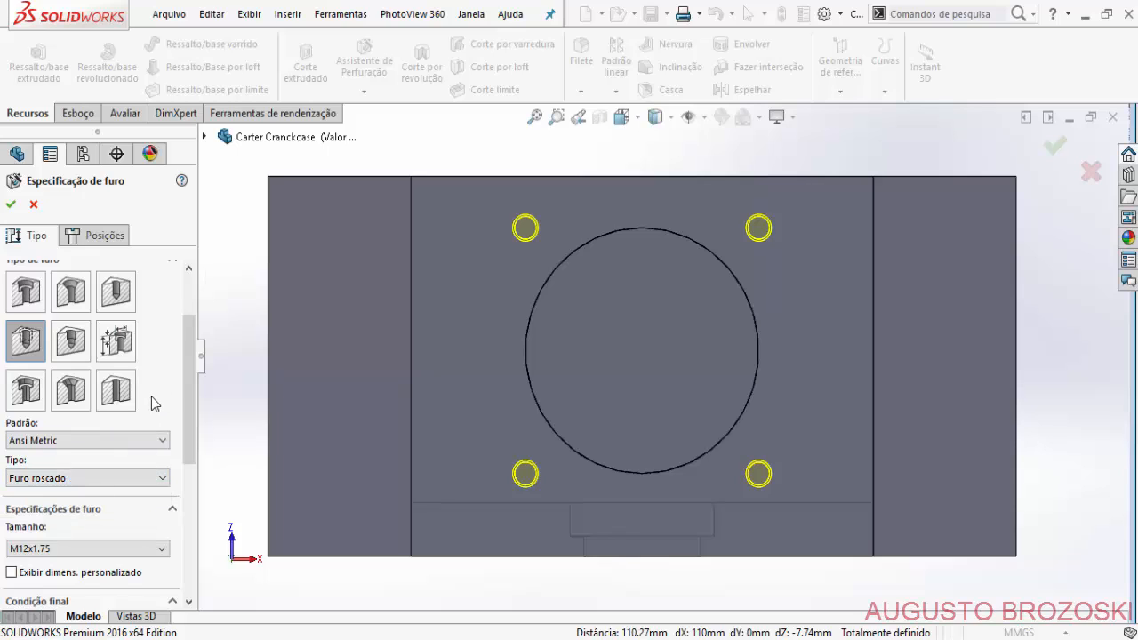
pyautogui.scroll(-4, 114, 509)
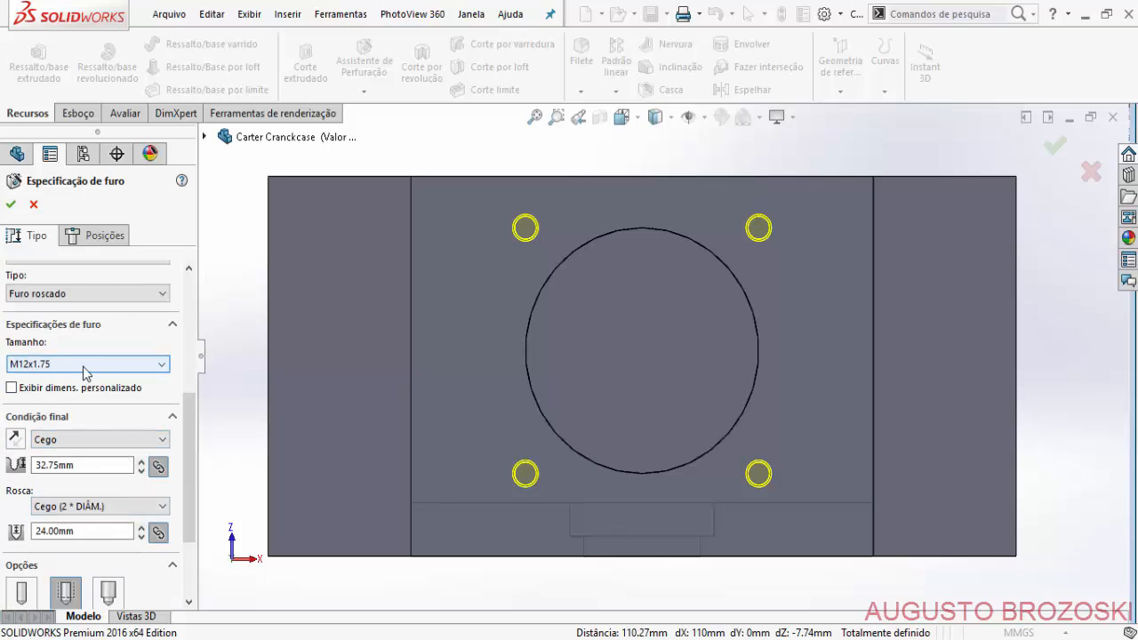
pyautogui.click(161, 366)
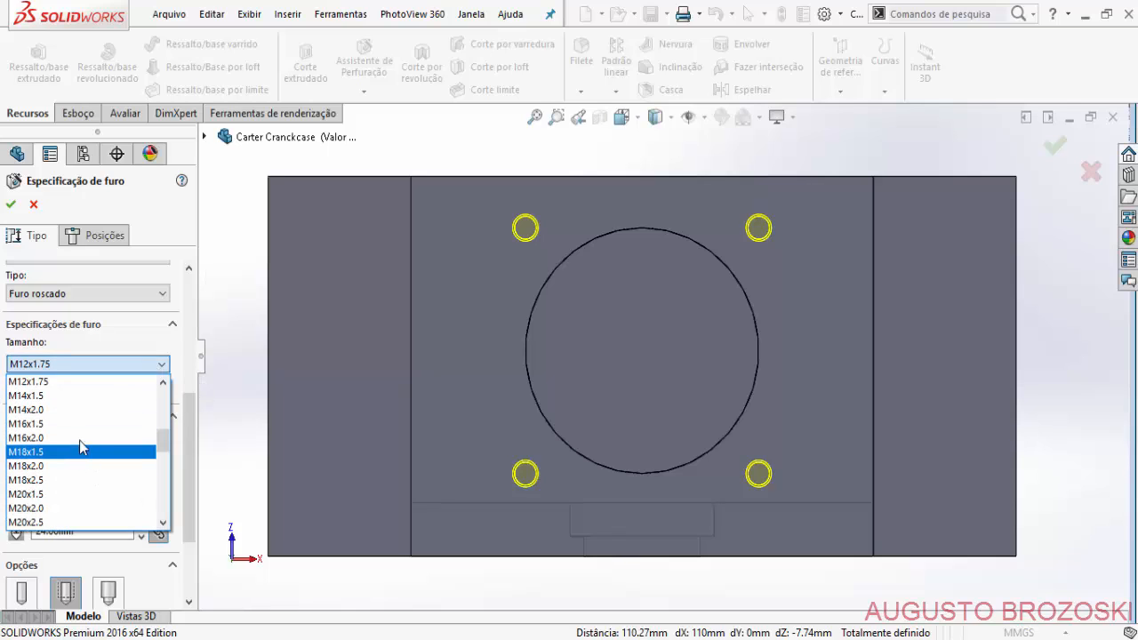
pyautogui.click(86, 425)
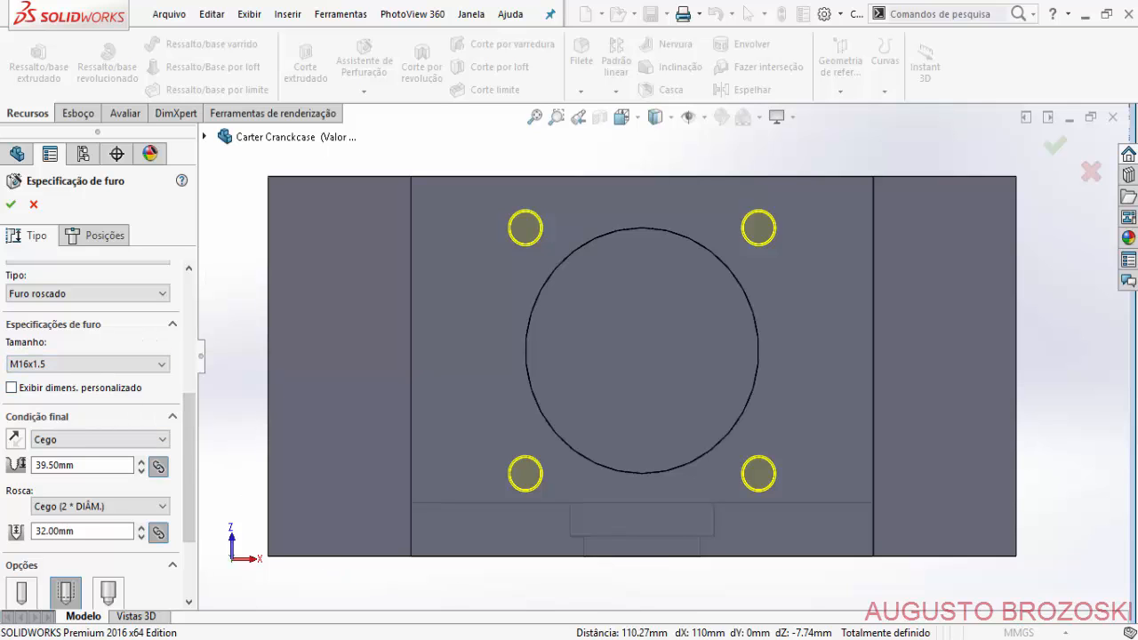
# Check the tapped-hole callout in the PDF drawing, set the end condition to Até o próximo (up to next), and create the holes.
pyautogui.hotkey('alt', 'Tab')
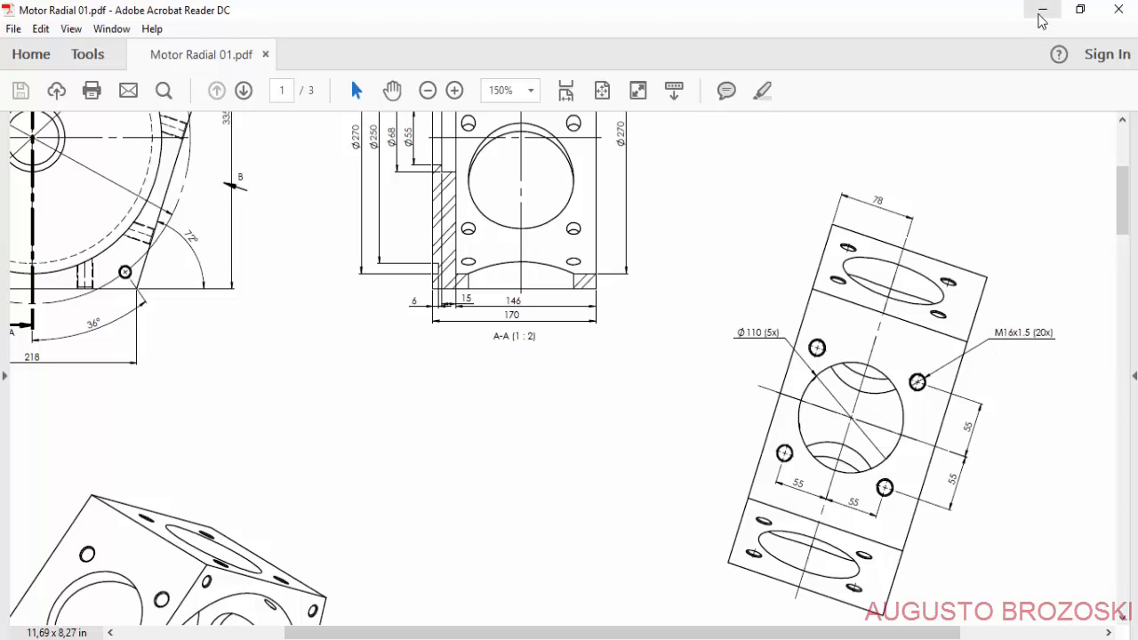
pyautogui.click(1042, 10)
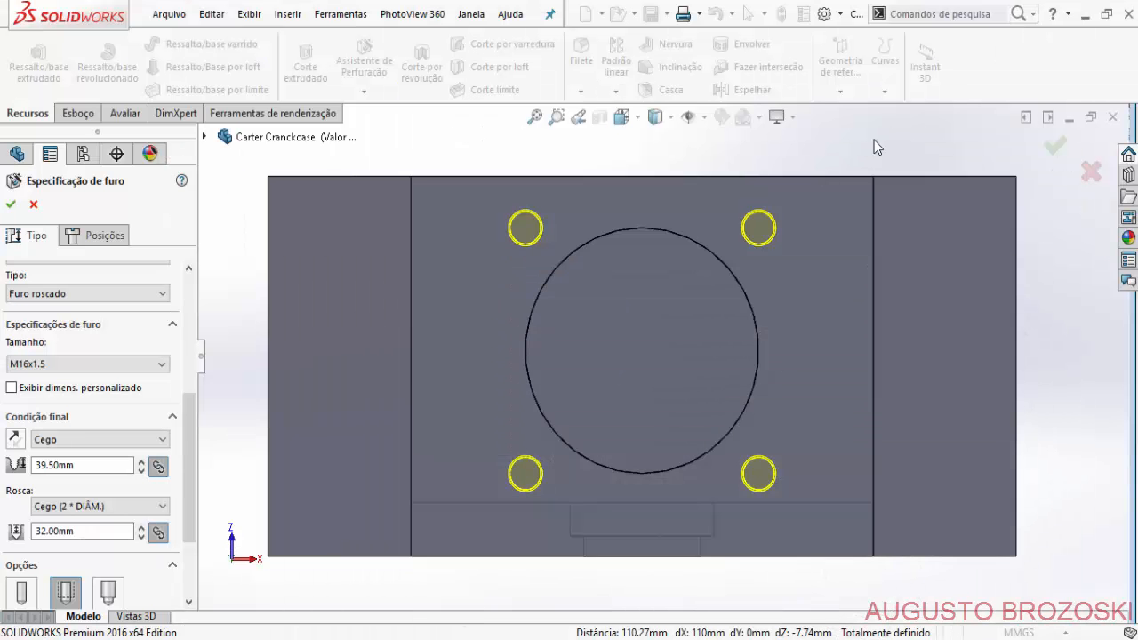
pyautogui.click(105, 442)
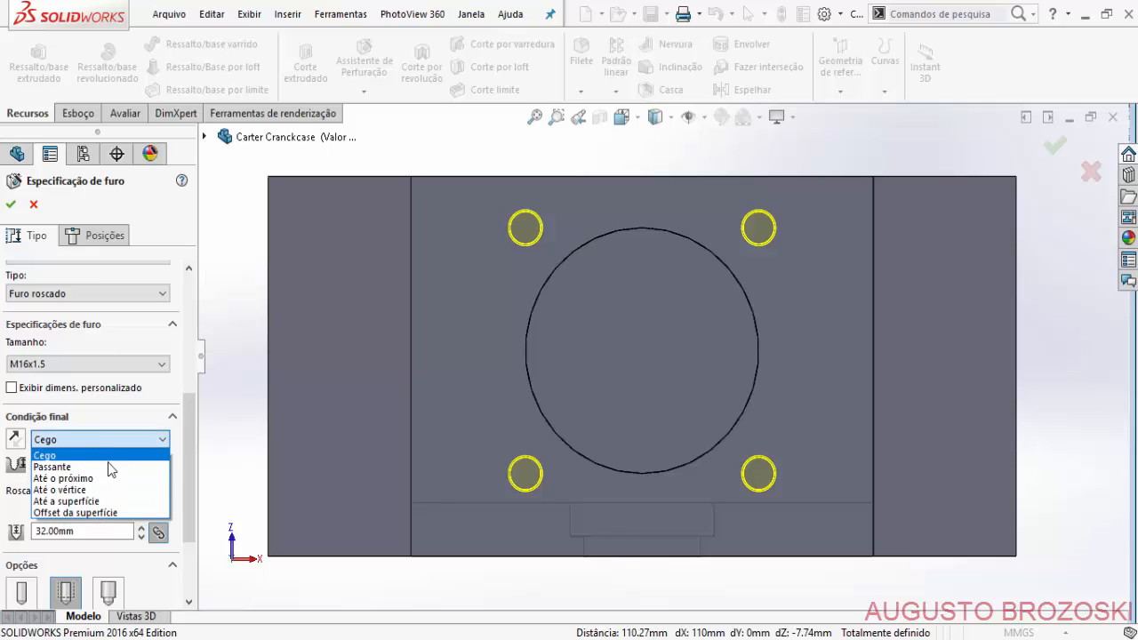
pyautogui.click(100, 477)
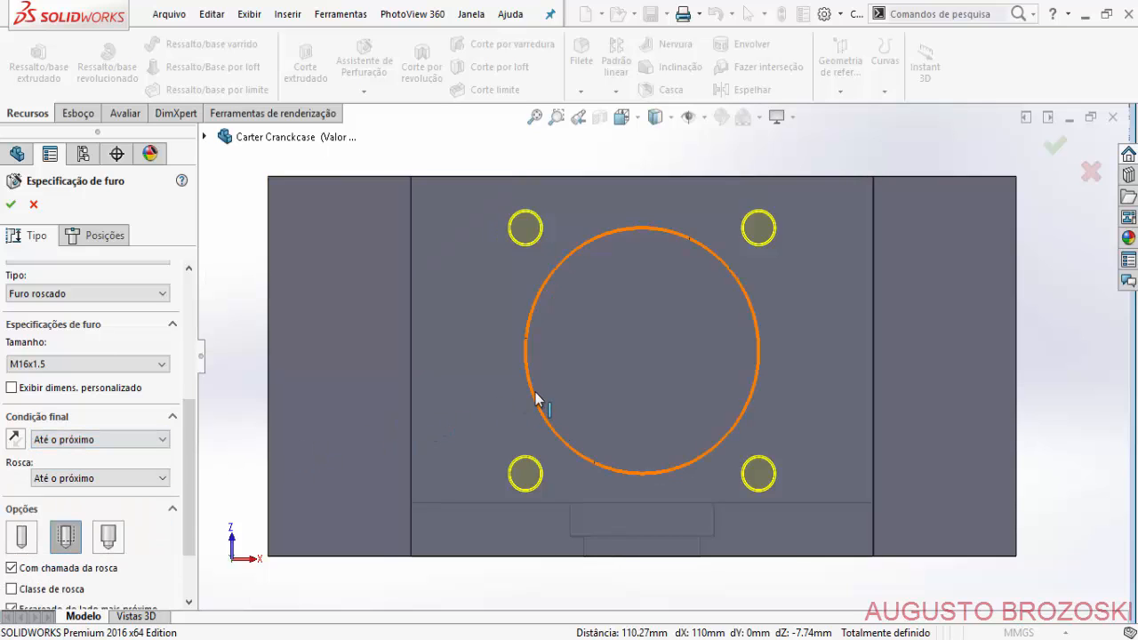
pyautogui.moveTo(634, 323); pyautogui.dragTo(521, 422, button='middle')
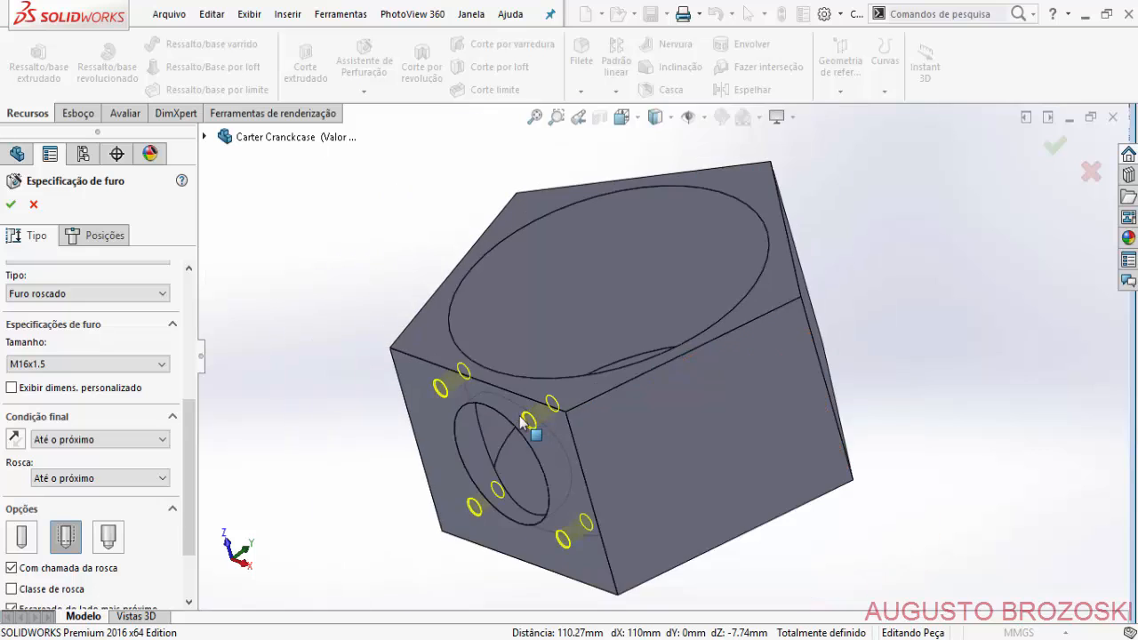
pyautogui.scroll(-5, 522, 421)
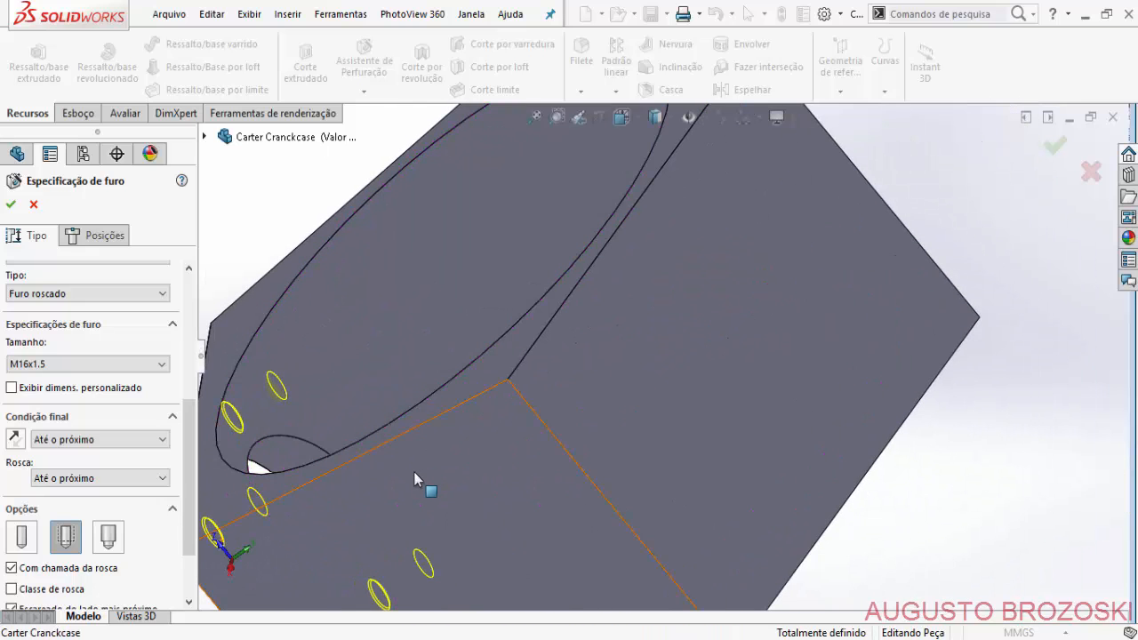
pyautogui.moveTo(415, 472); pyautogui.dragTo(602, 396, button='middle')
pyautogui.scroll(-4, 490, 348)
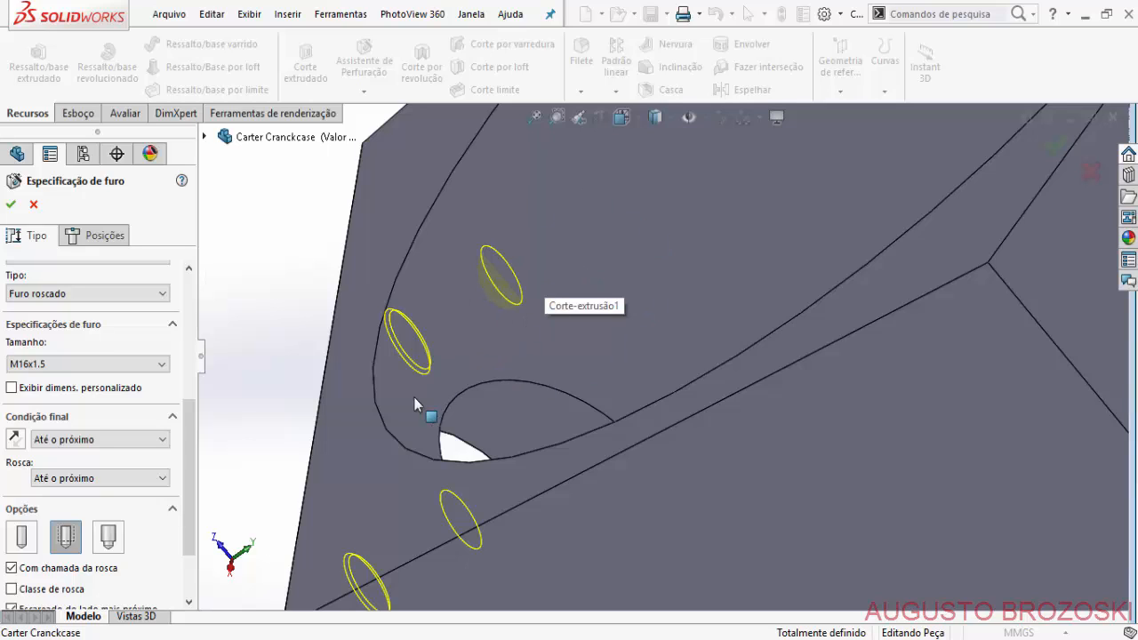
pyautogui.scroll(-3, 194, 593)
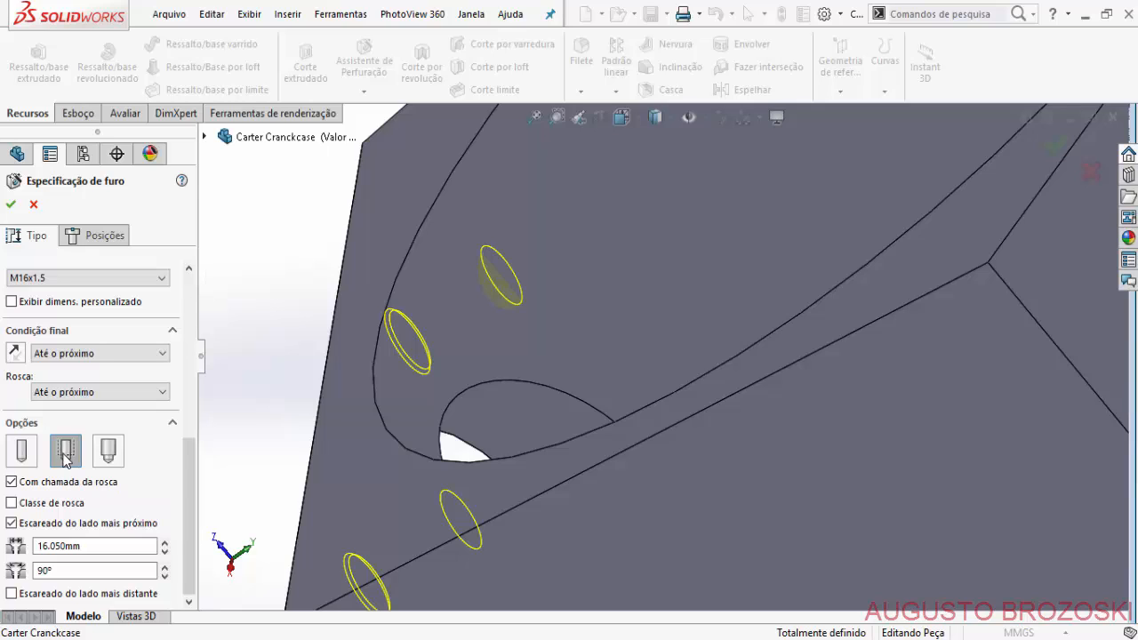
pyautogui.click(11, 207)
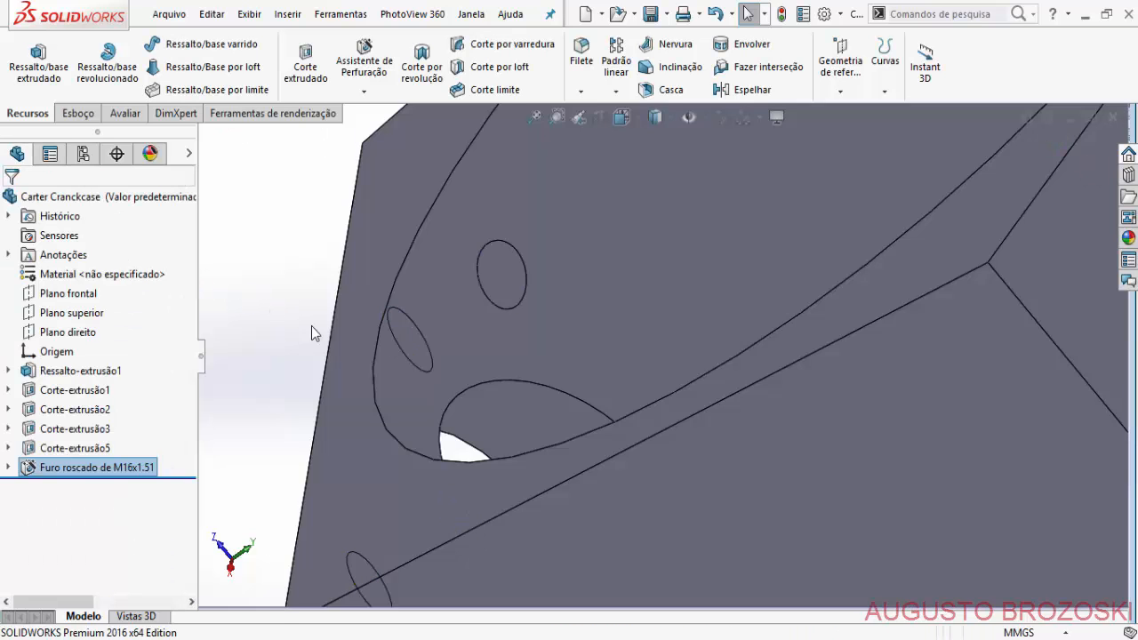
# Enable shaded cosmetic threads (Representação de rosca sombreada) in the document's detailing properties.
pyautogui.moveTo(447, 347); pyautogui.dragTo(561, 306, button='middle')
pyautogui.scroll(-5, 581, 438)
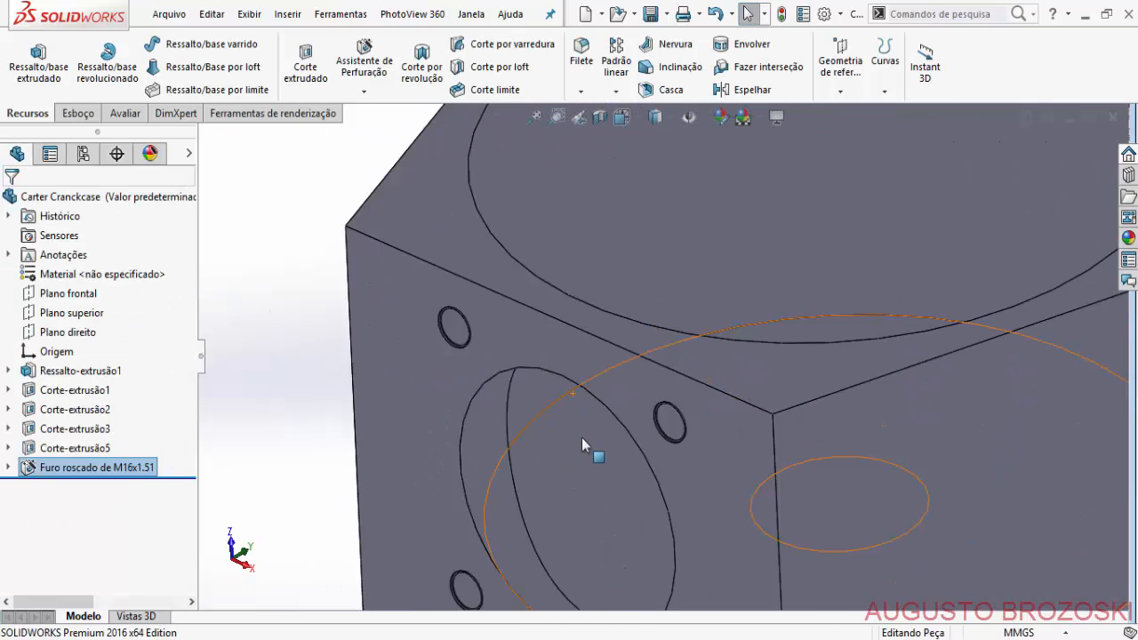
pyautogui.scroll(3, 605, 445)
pyautogui.moveTo(605, 457); pyautogui.dragTo(455, 244, button='middle')
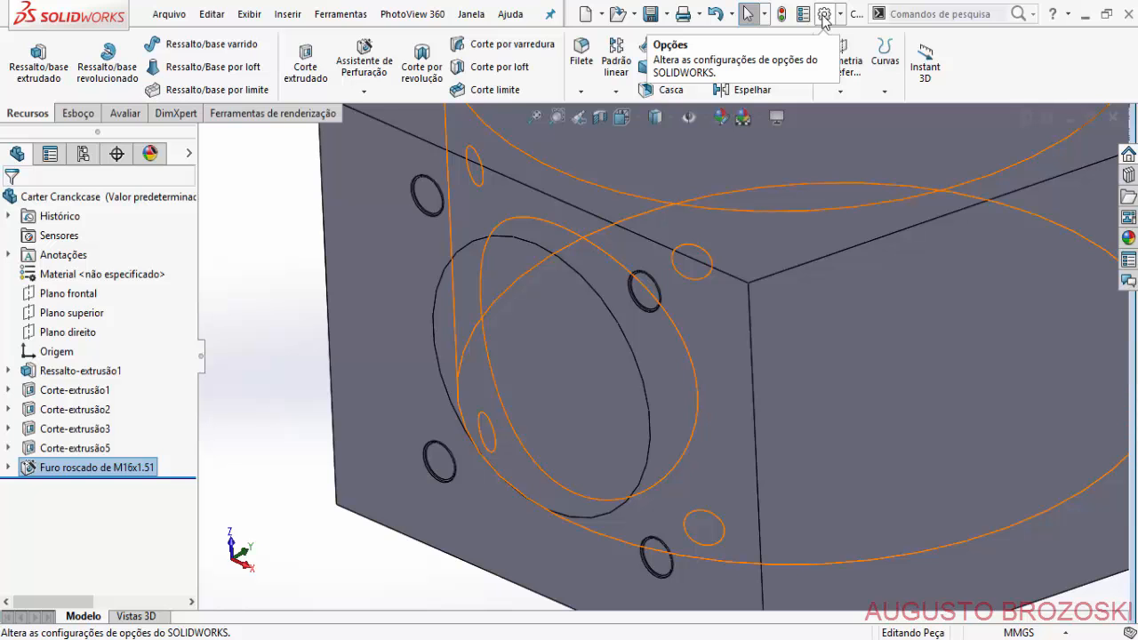
pyautogui.click(824, 15)
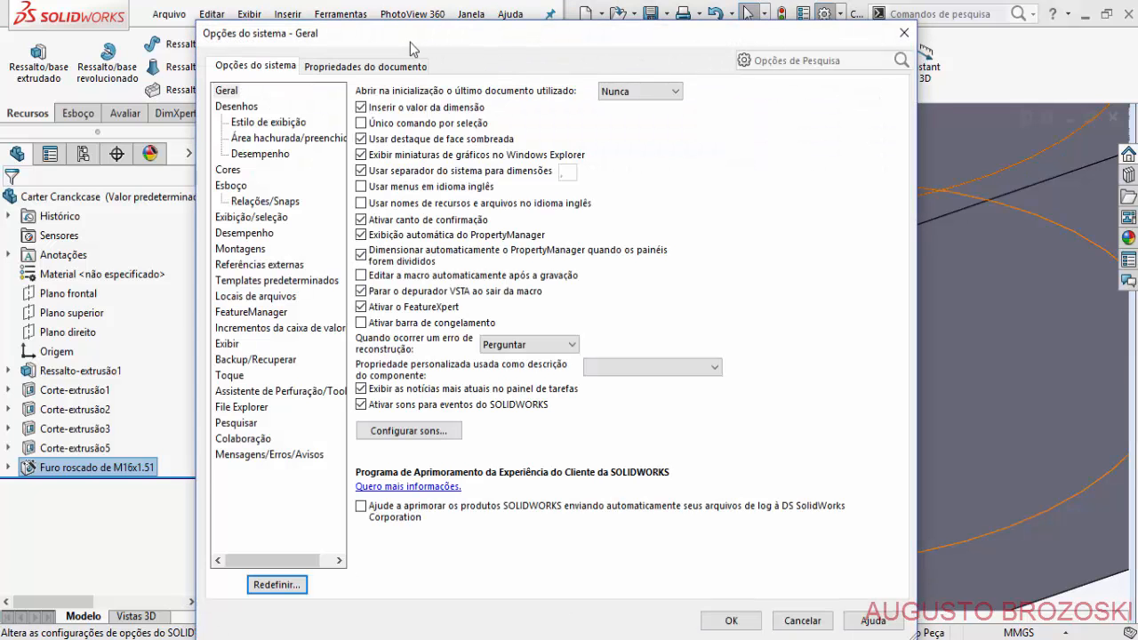
pyautogui.click(378, 69)
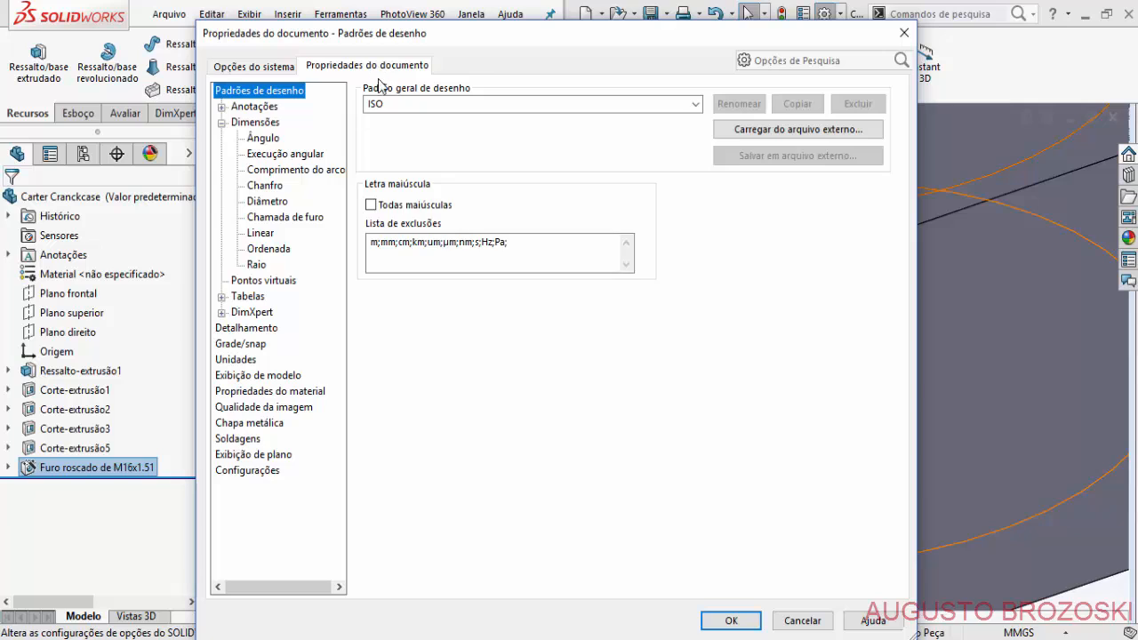
pyautogui.click(276, 329)
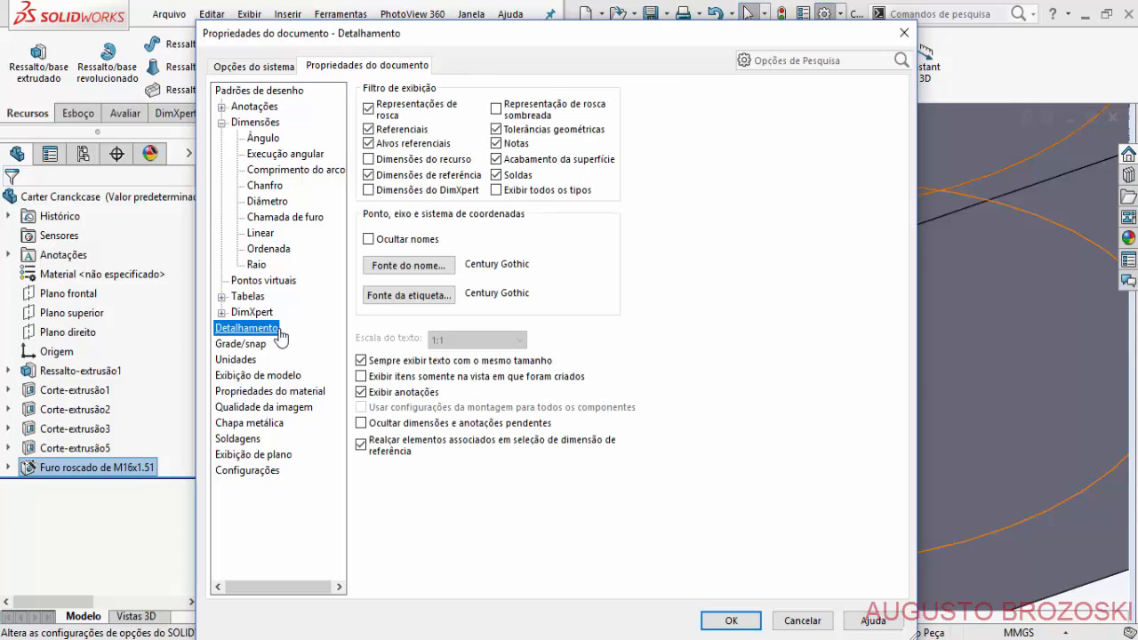
pyautogui.click(496, 110)
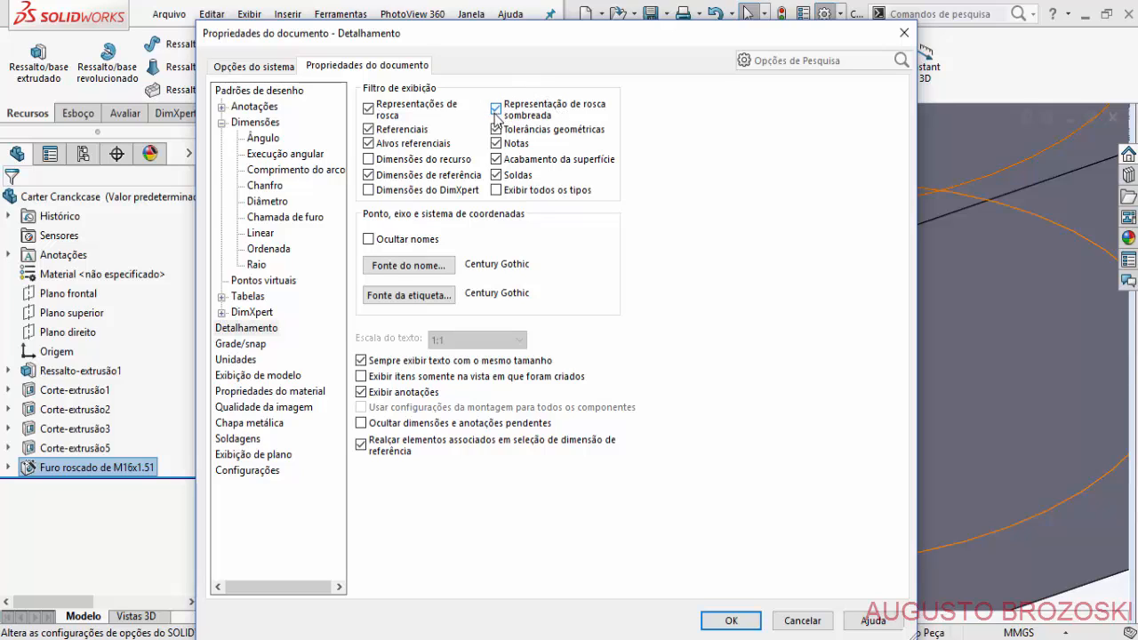
pyautogui.click(727, 620)
pyautogui.scroll(-3, 452, 228)
pyautogui.moveTo(452, 227); pyautogui.dragTo(509, 204, button='middle')
pyautogui.scroll(8, 498, 267)
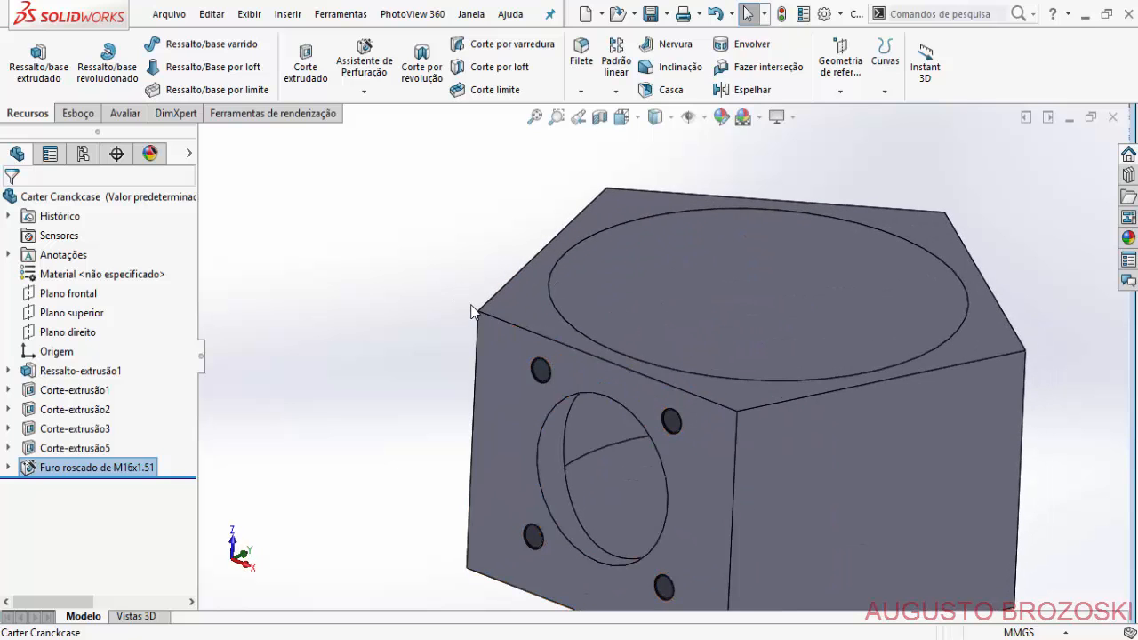
# Start a circular pattern and choose the side bore cut Corte-extrusão5 and the M16x1.5 tapped holes as the features to repeat.
pyautogui.click(638, 122)
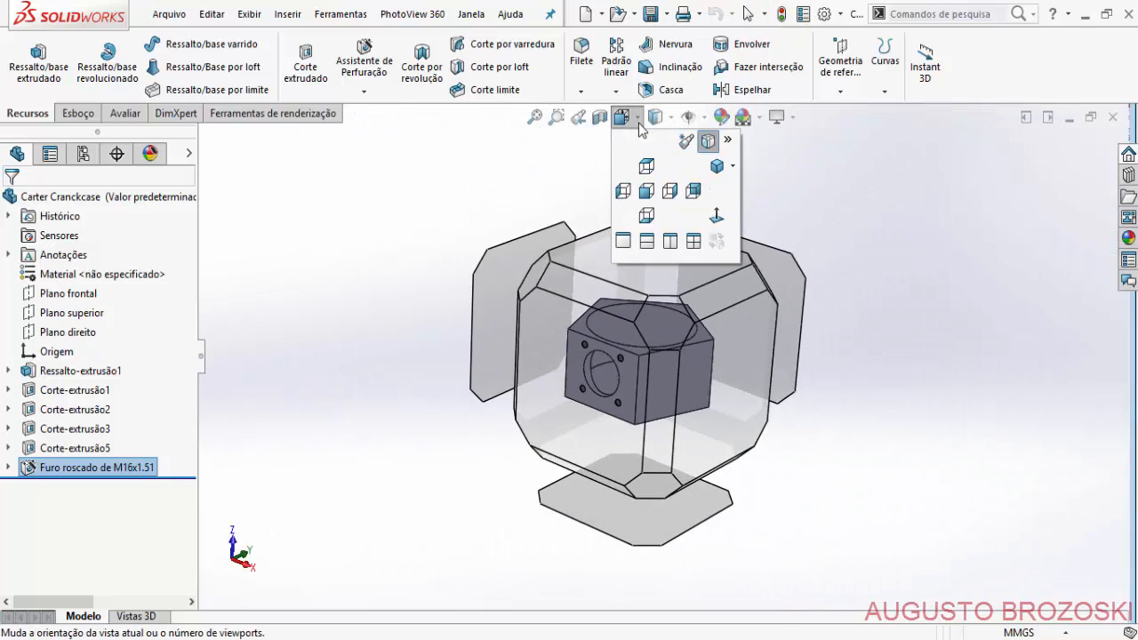
pyautogui.click(716, 166)
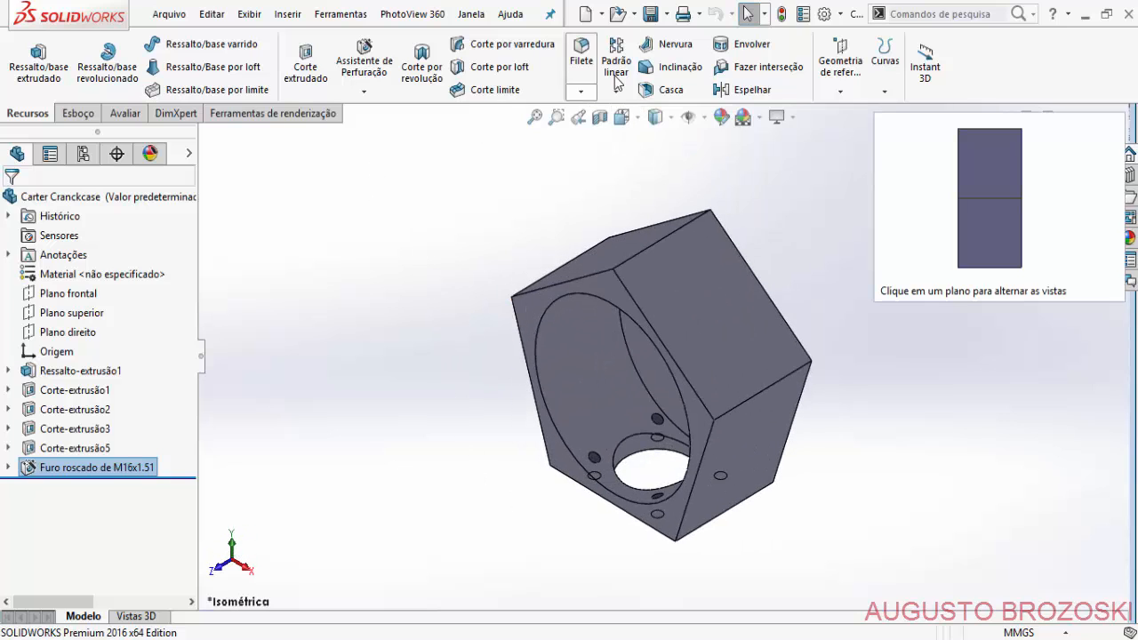
pyautogui.click(560, 516)
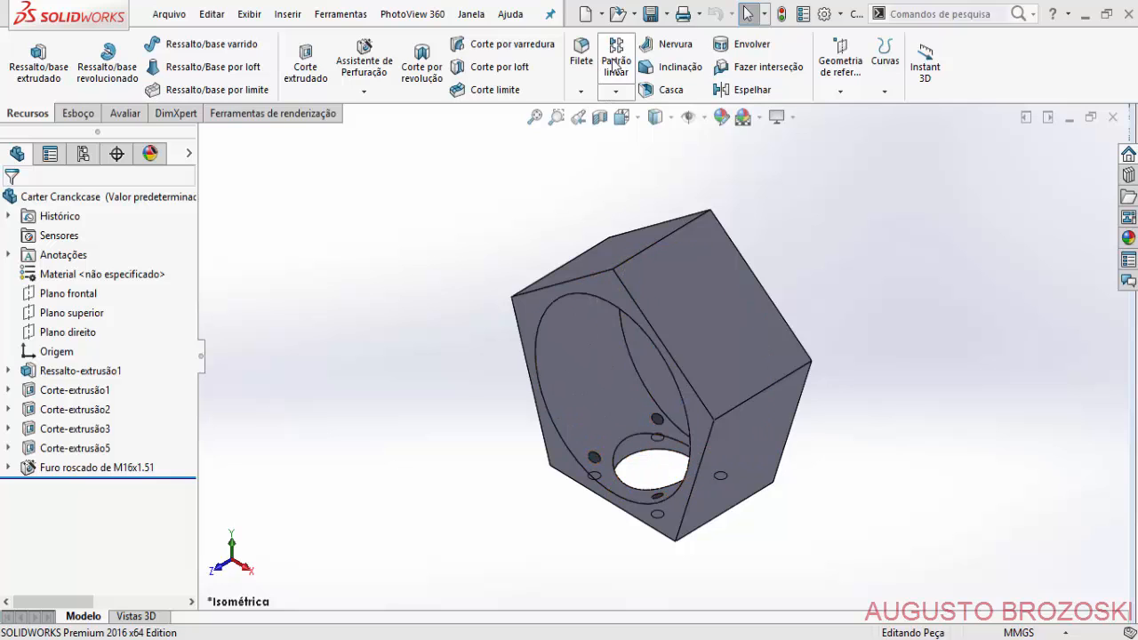
pyautogui.click(617, 94)
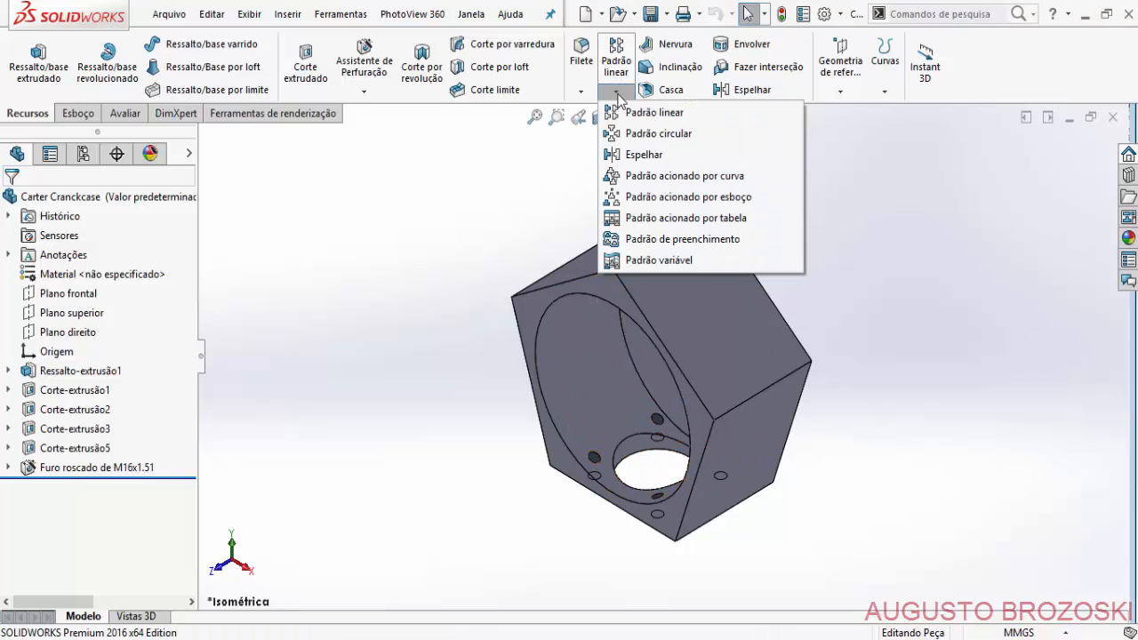
pyautogui.click(690, 135)
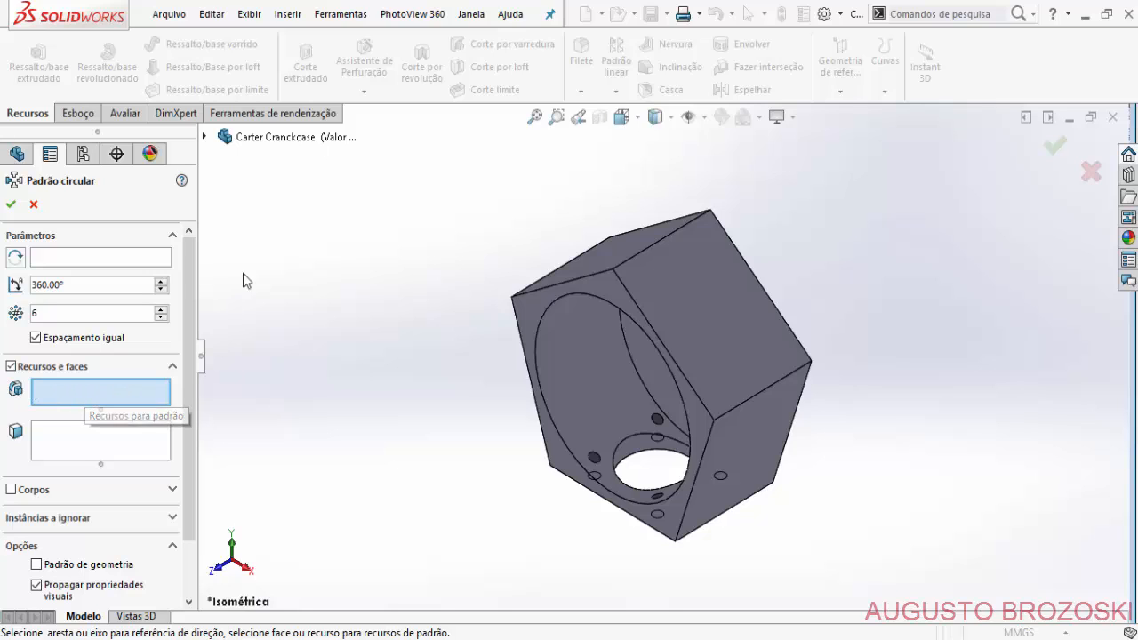
pyautogui.click(204, 138)
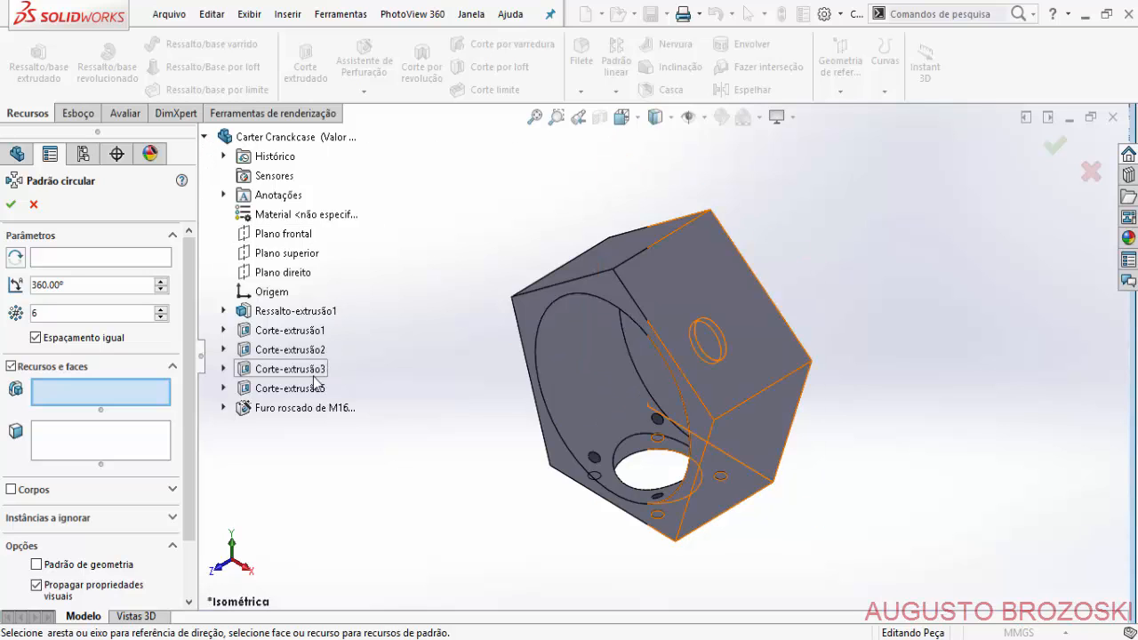
pyautogui.click(287, 397)
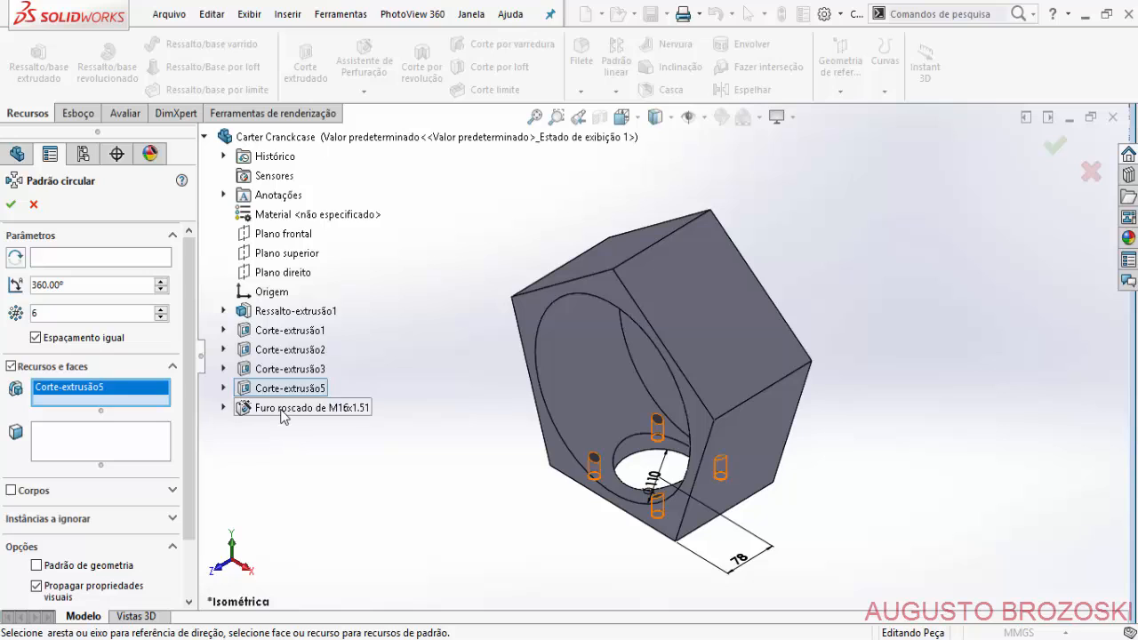
pyautogui.click(282, 411)
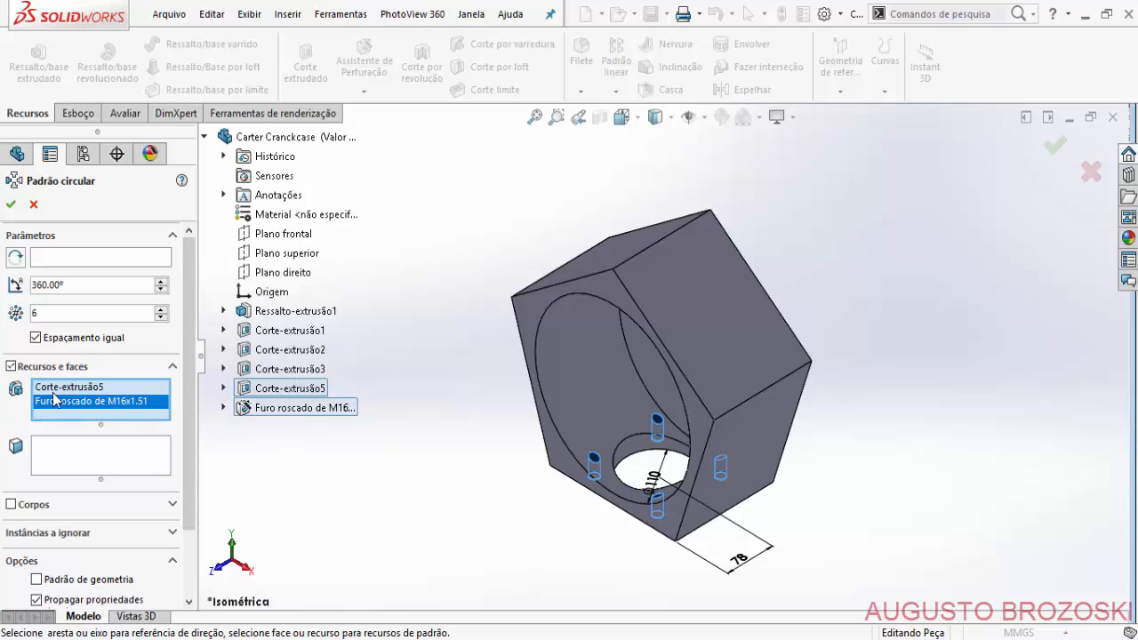
# Use the large bore's cylindrical face as the pattern axis and create 5 equally spaced instances over 360°.
pyautogui.click(51, 260)
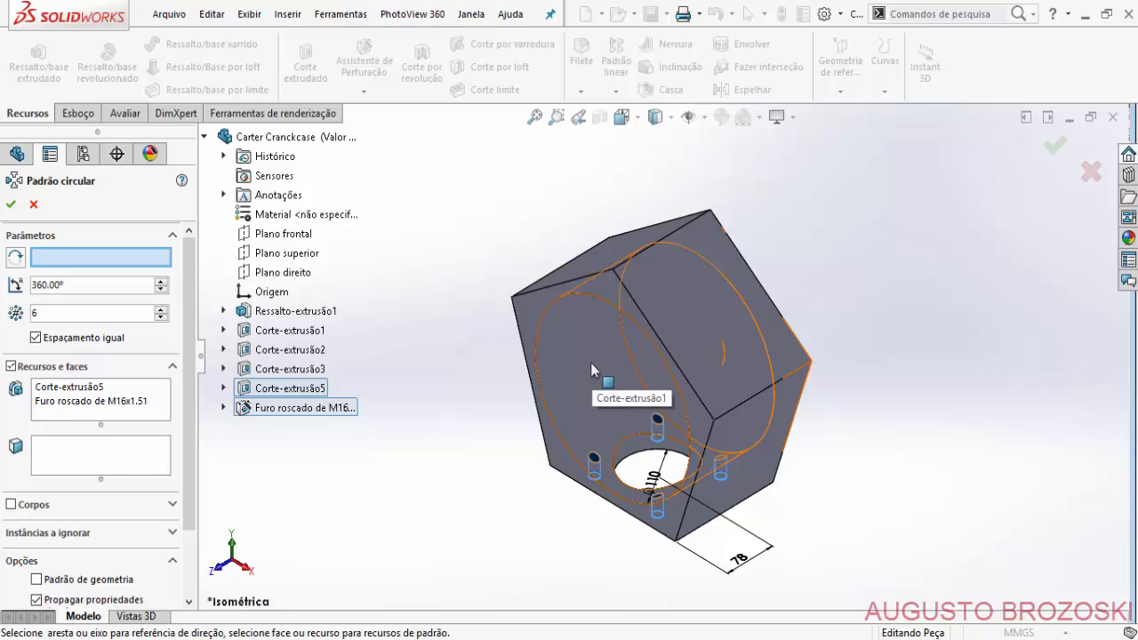
pyautogui.click(553, 416)
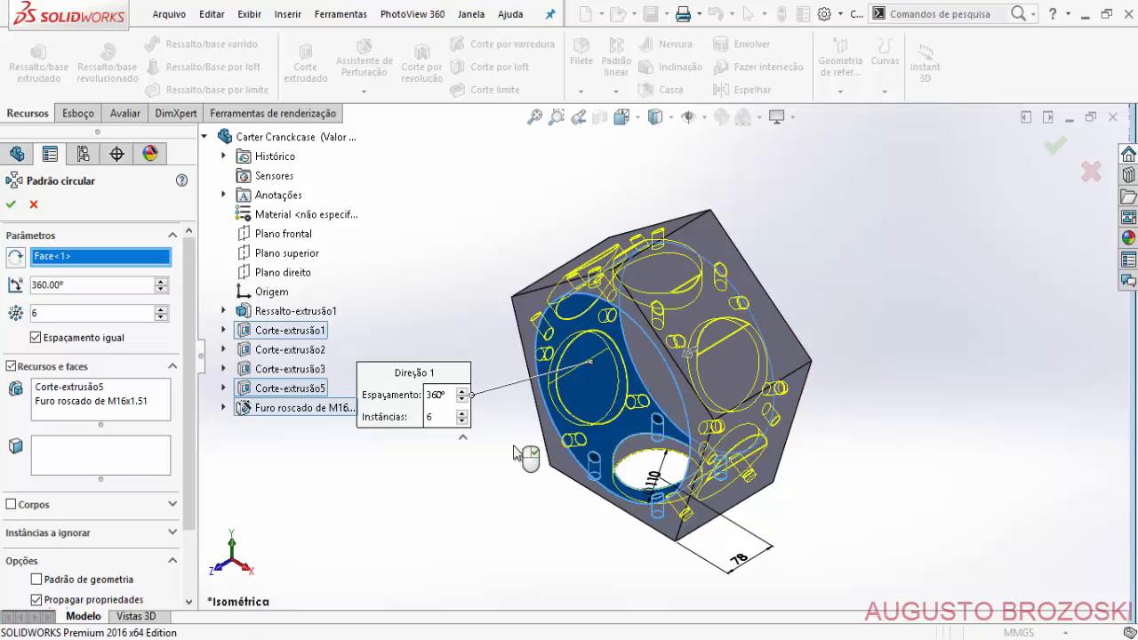
pyautogui.doubleClick(70, 316)
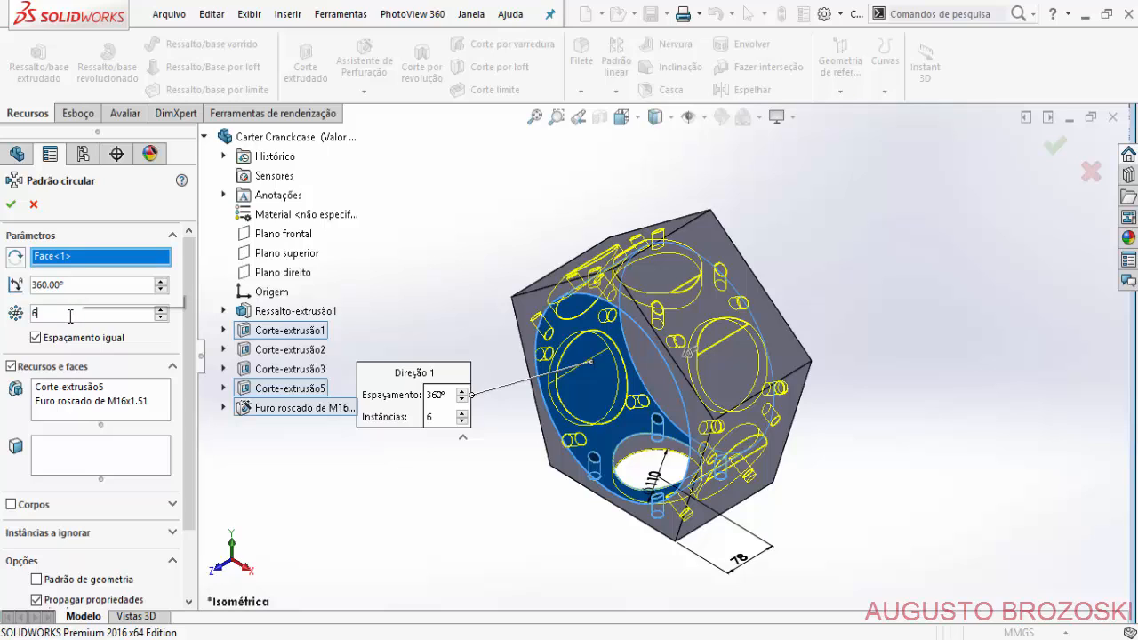
pyautogui.write('5')
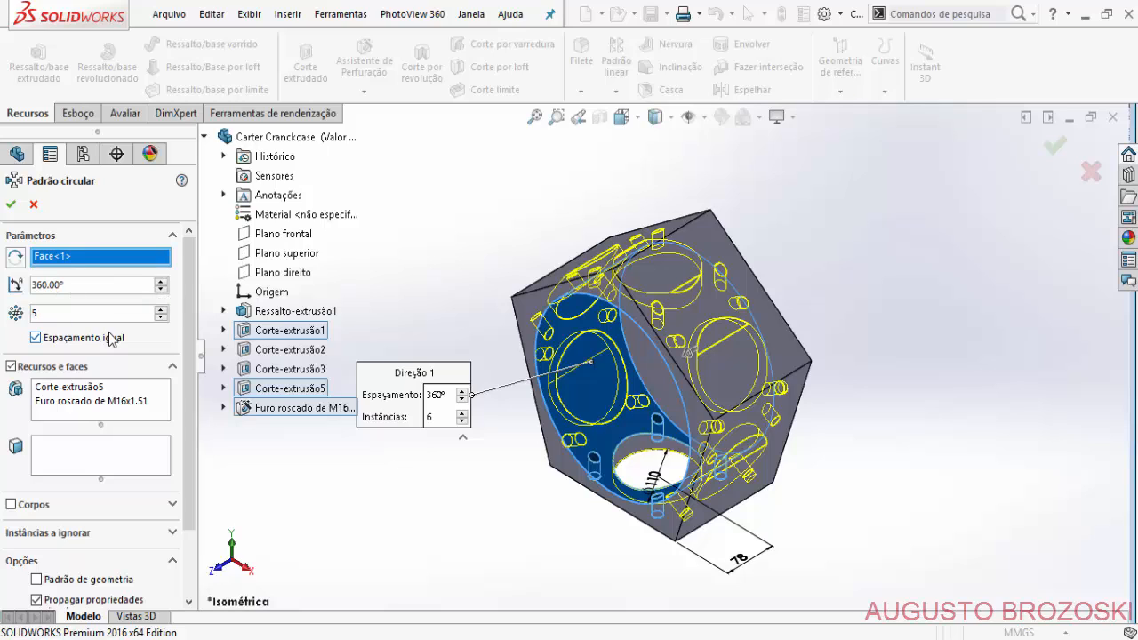
pyautogui.press('Return')
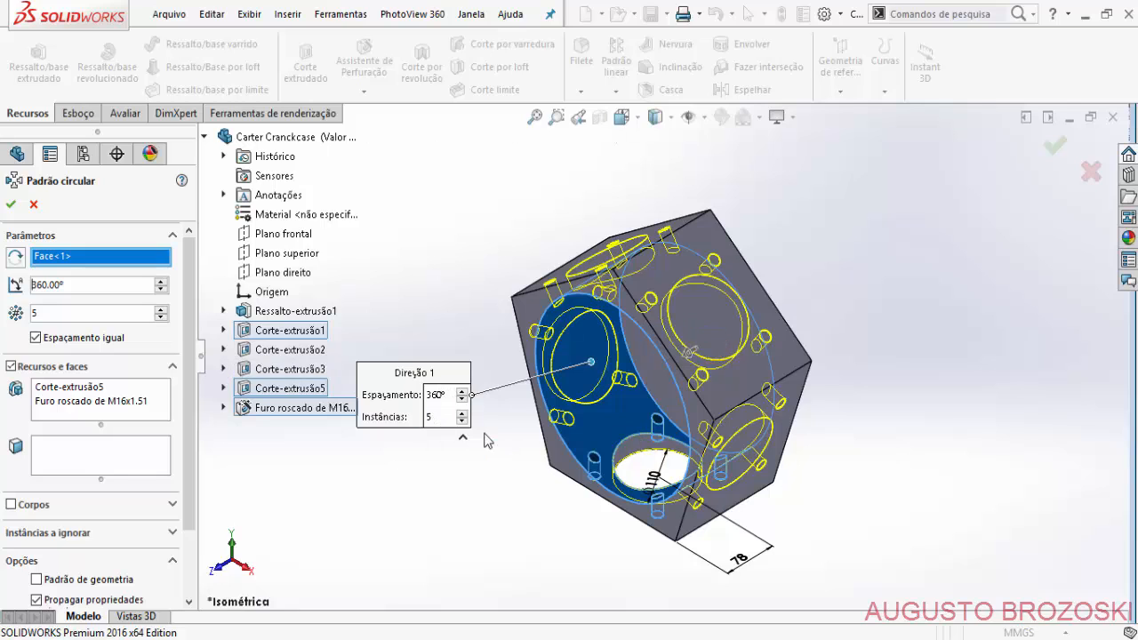
pyautogui.click(10, 206)
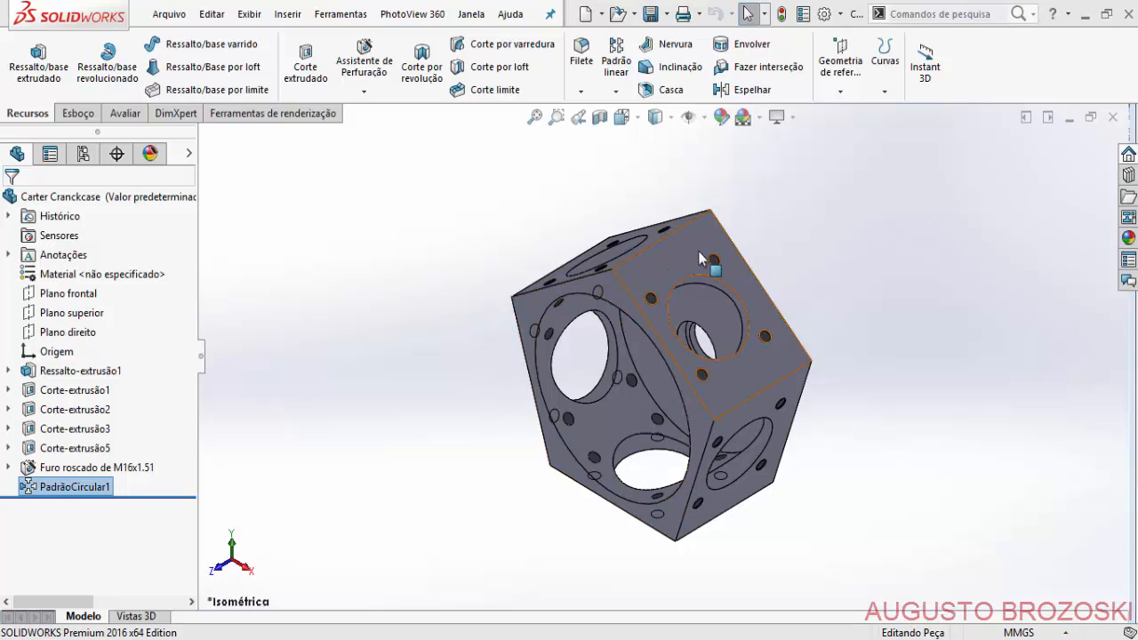
pyautogui.moveTo(754, 226); pyautogui.dragTo(688, 250, button='middle')
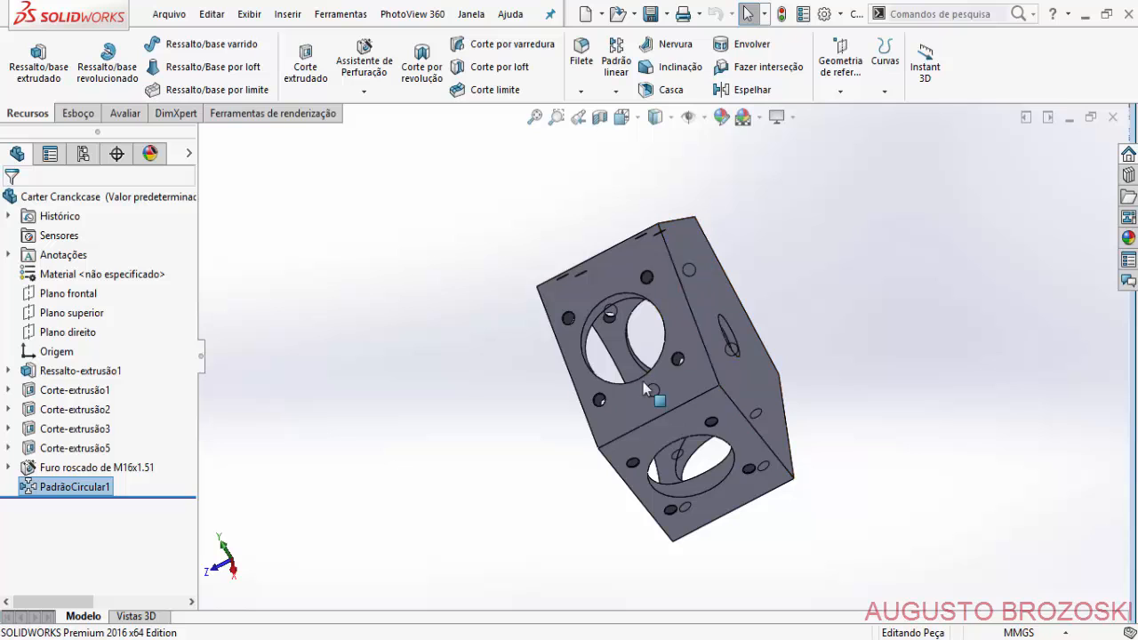
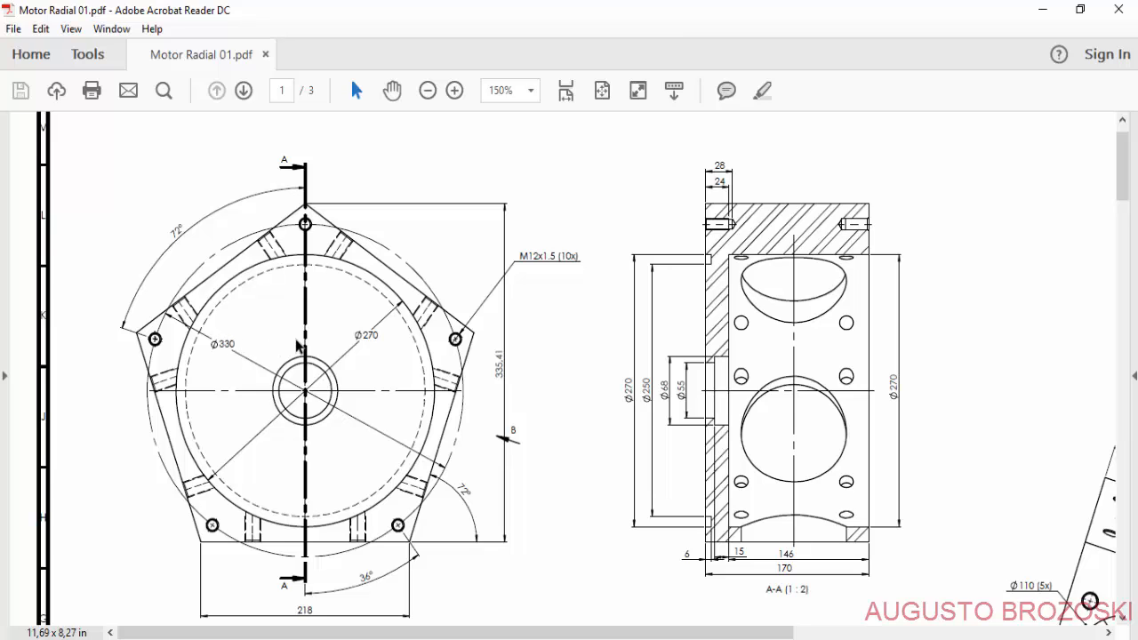
# Start a tapped hole on the open-bore pentagonal face and place its point about 158 mm above the origin, near the upper vertex.
pyautogui.click(1038, 10)
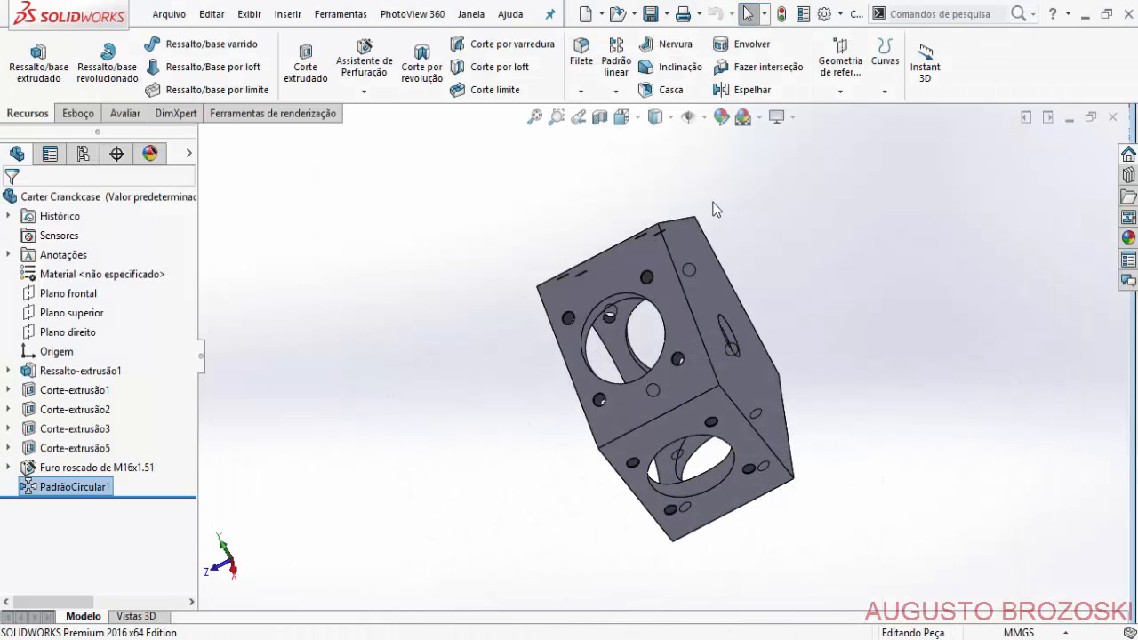
pyautogui.moveTo(713, 208); pyautogui.dragTo(612, 211, button='middle')
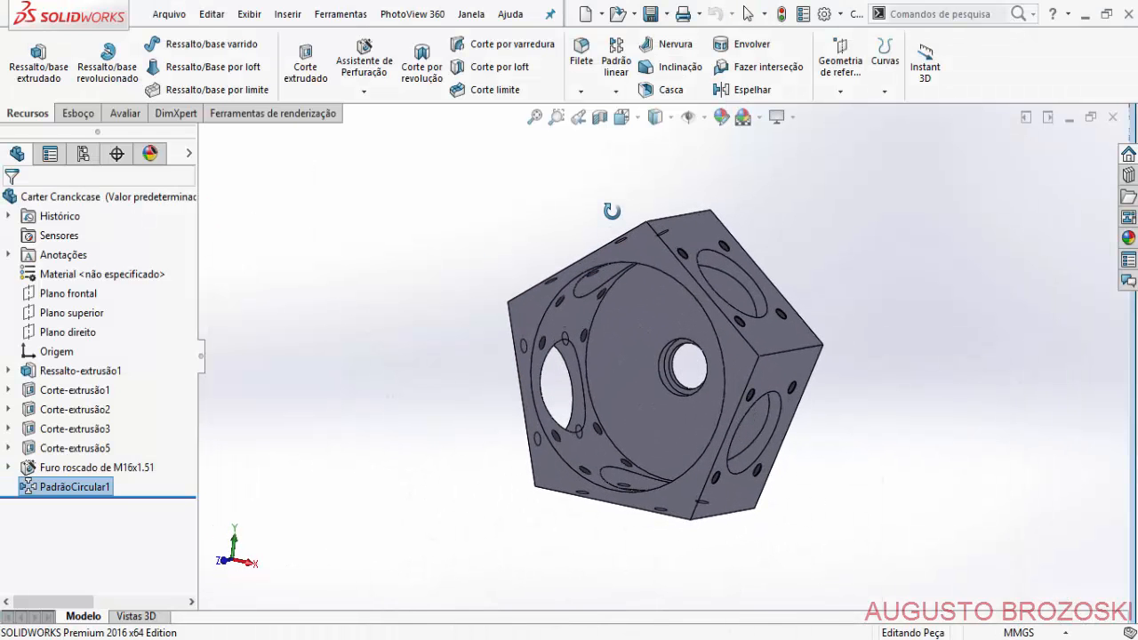
pyautogui.click(369, 71)
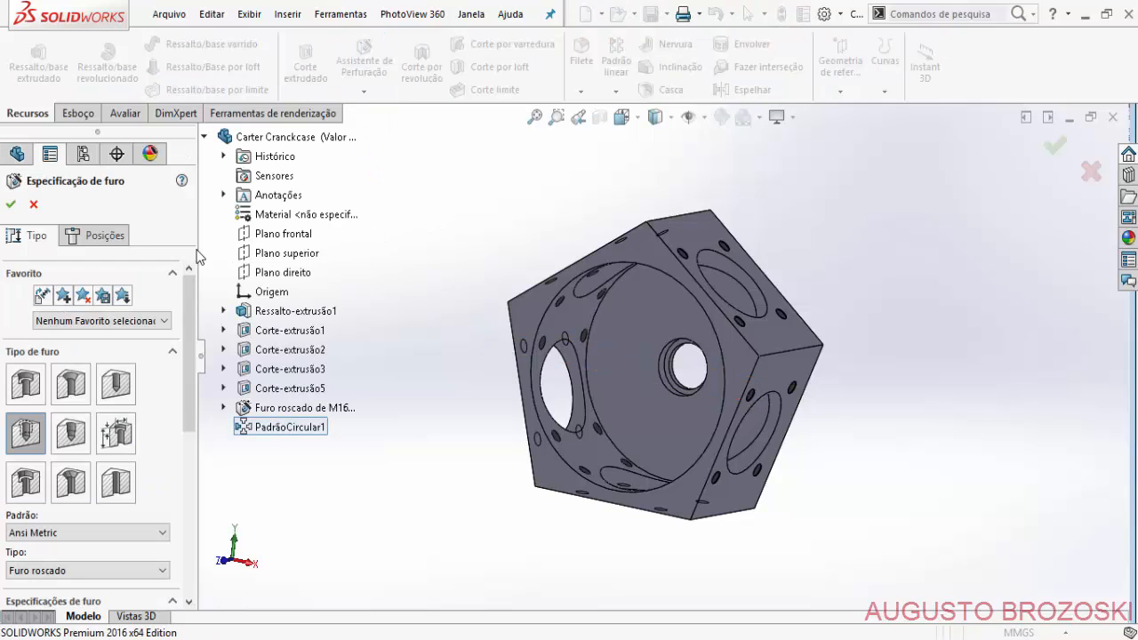
pyautogui.click(104, 238)
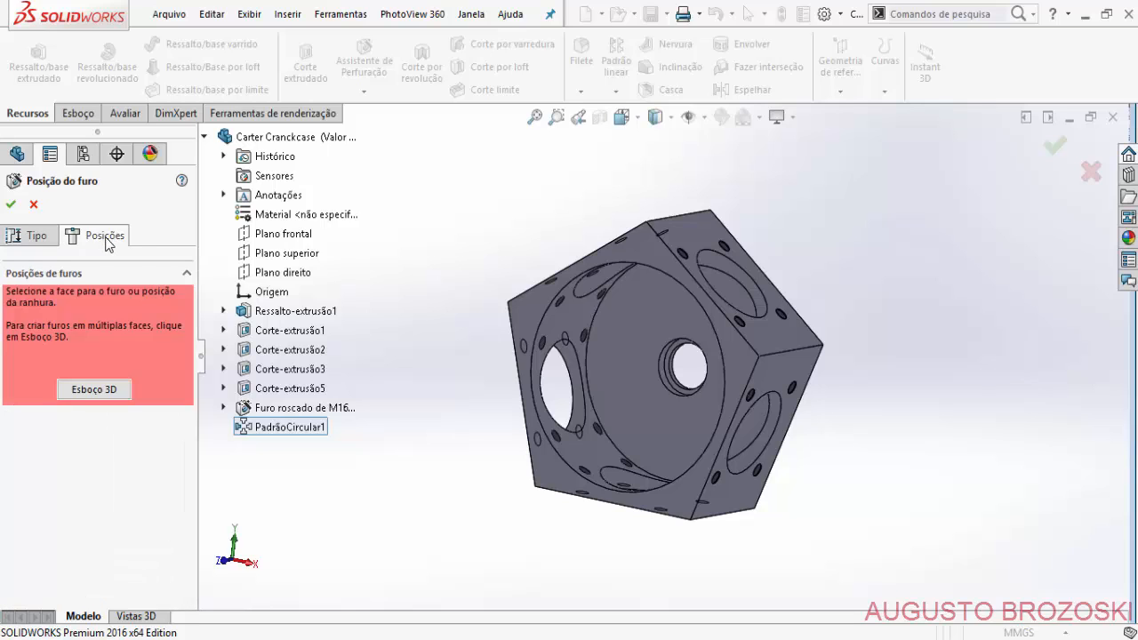
pyautogui.click(639, 251)
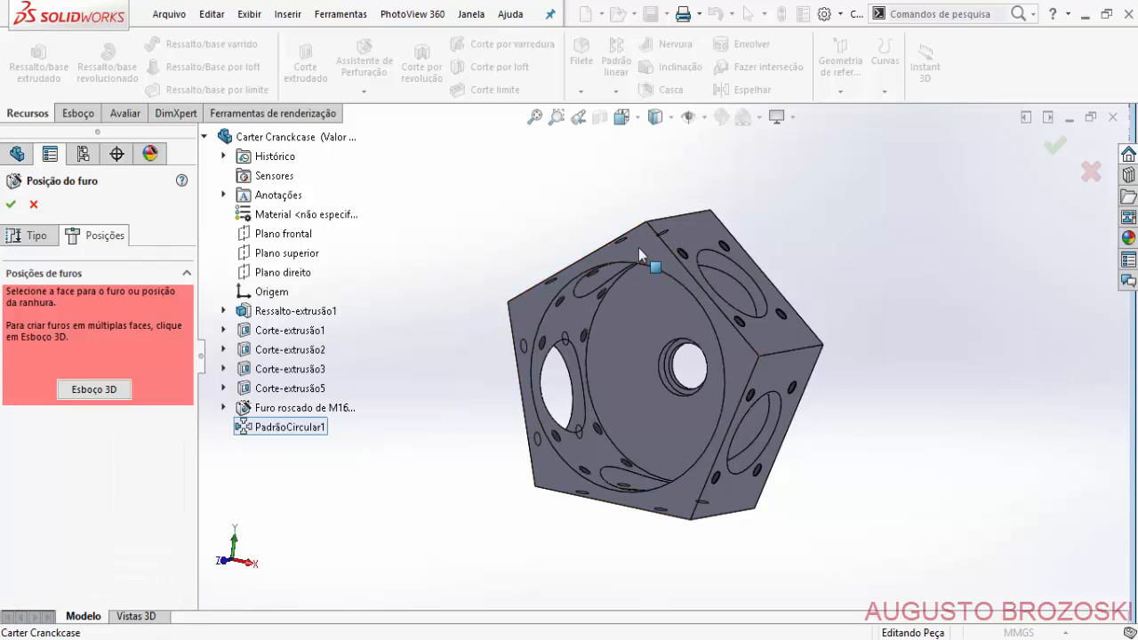
pyautogui.click(636, 116)
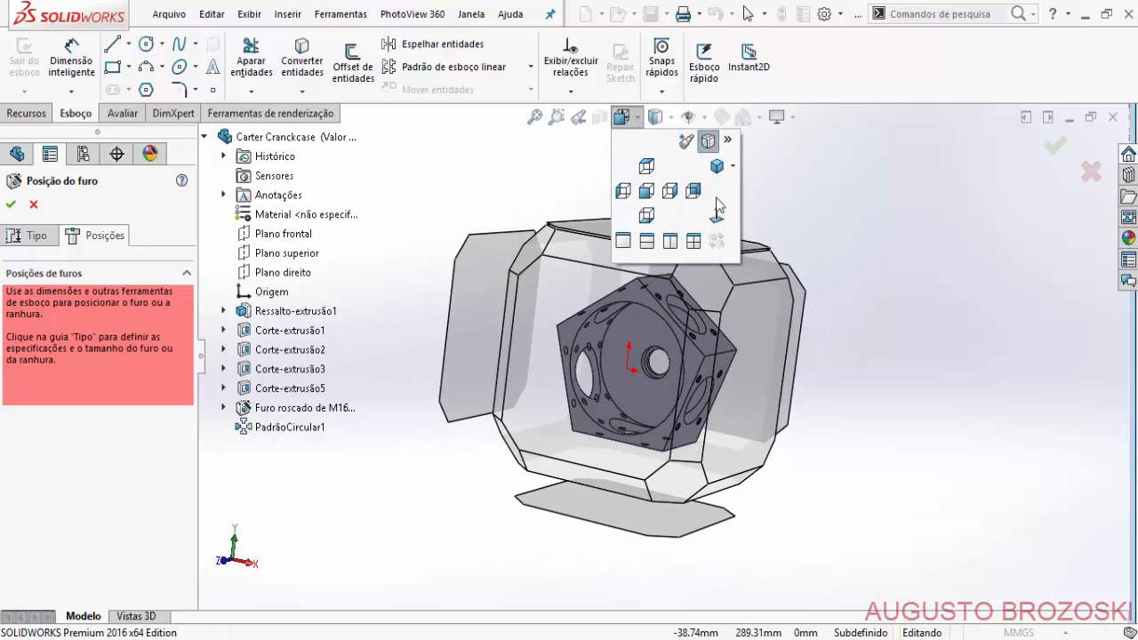
pyautogui.click(717, 214)
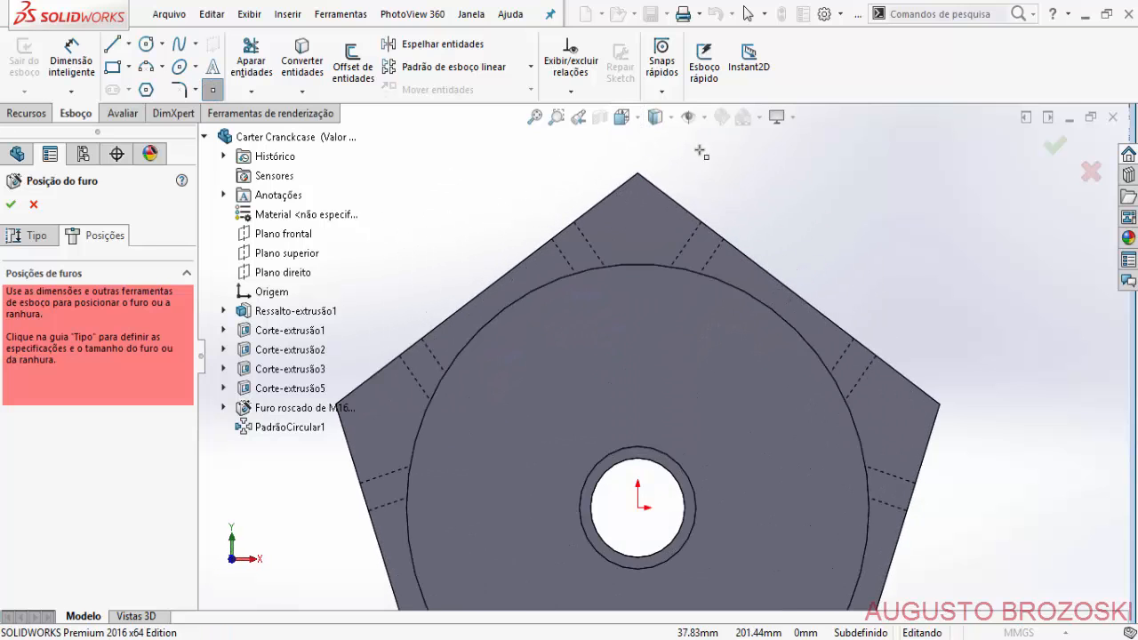
pyautogui.click(637, 223)
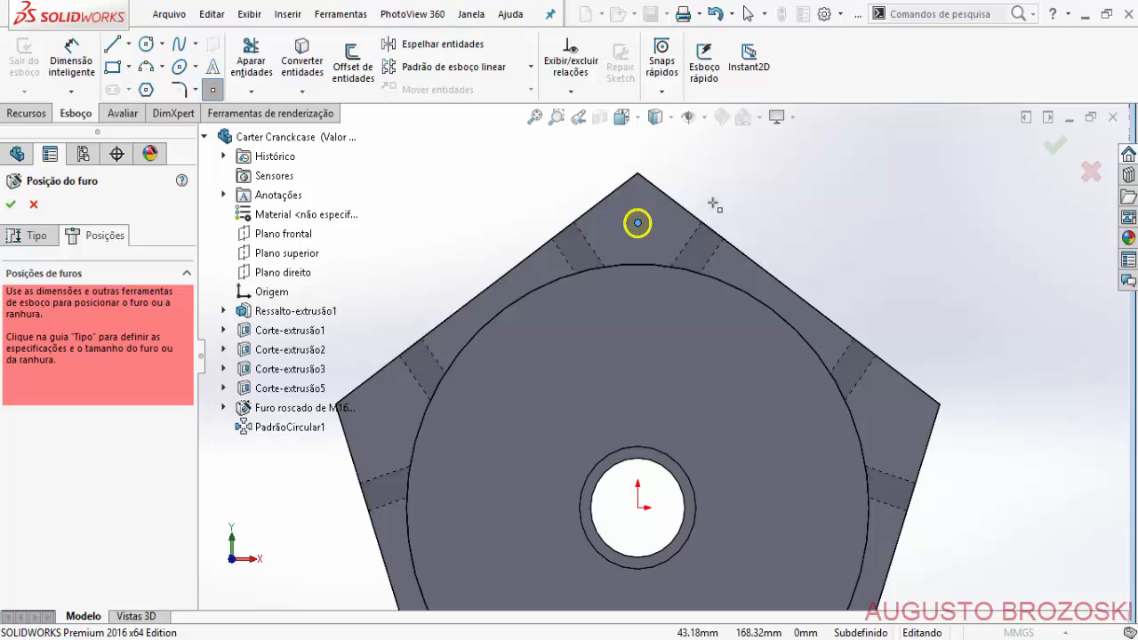
pyautogui.press('Escape')
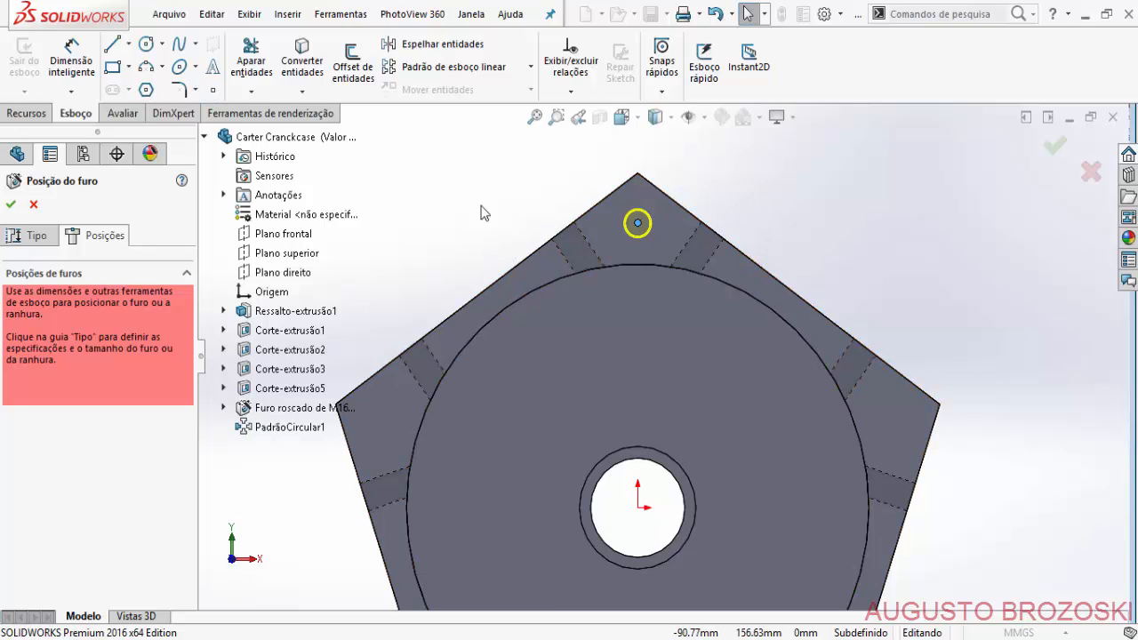
# Dimension the hole point's vertical distance from the origin as 165 mm.
pyautogui.click(68, 61)
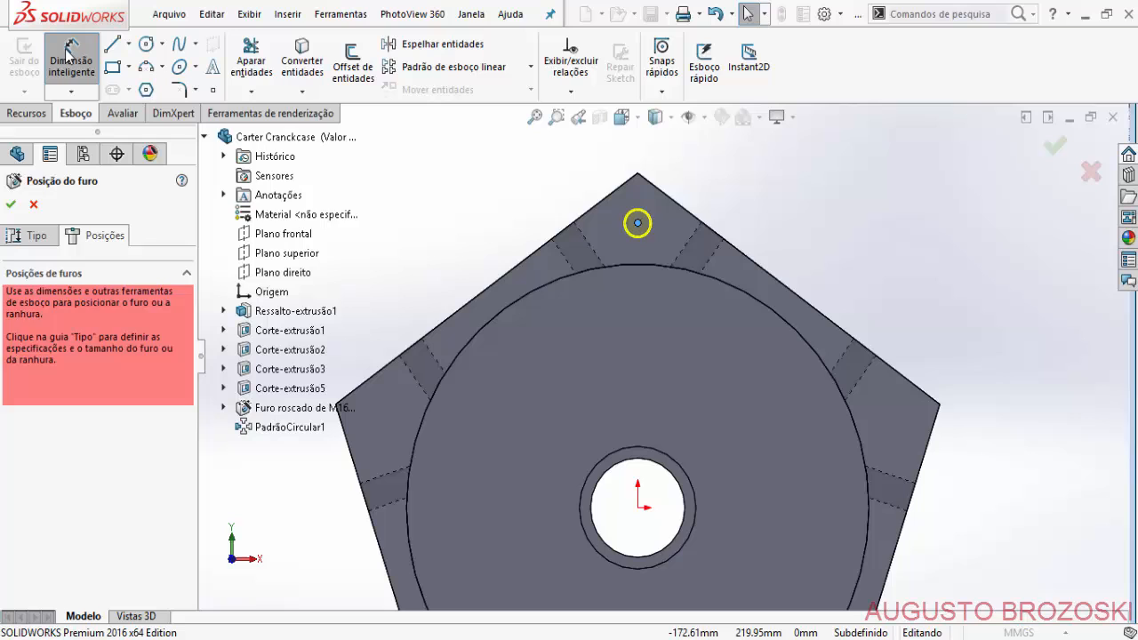
pyautogui.click(637, 507)
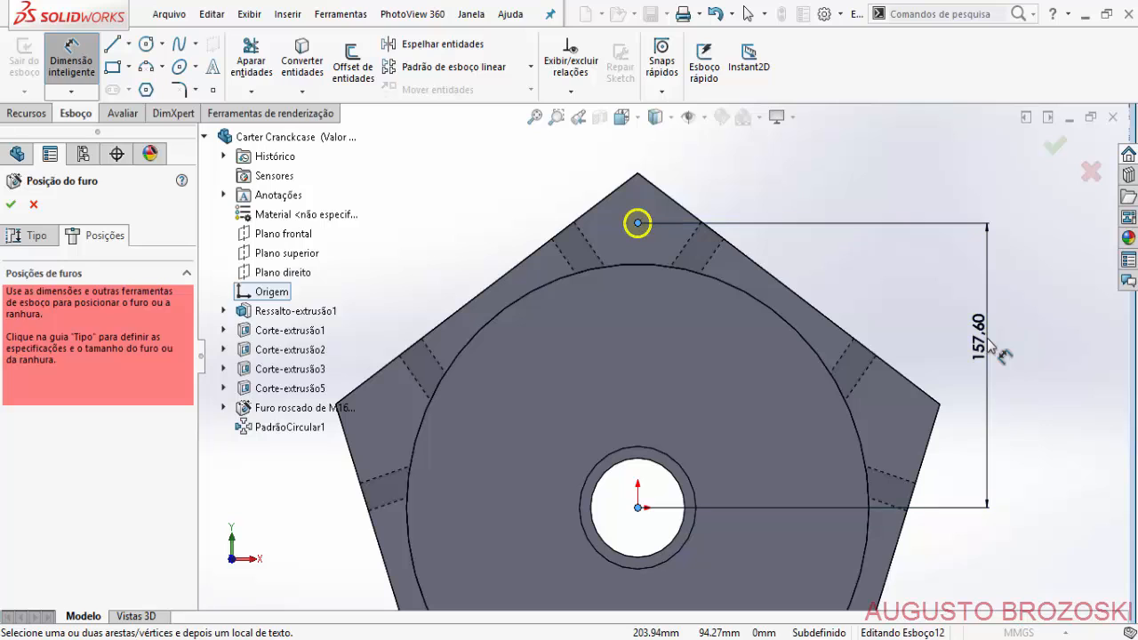
pyautogui.click(986, 337)
pyautogui.write('160')
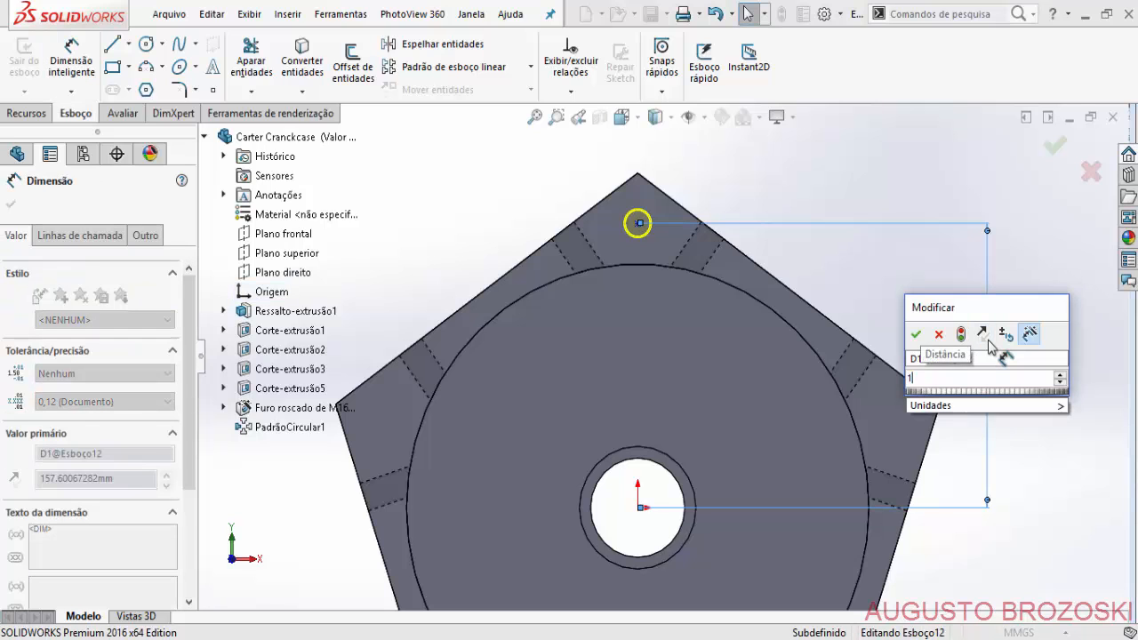
pyautogui.press('Return')
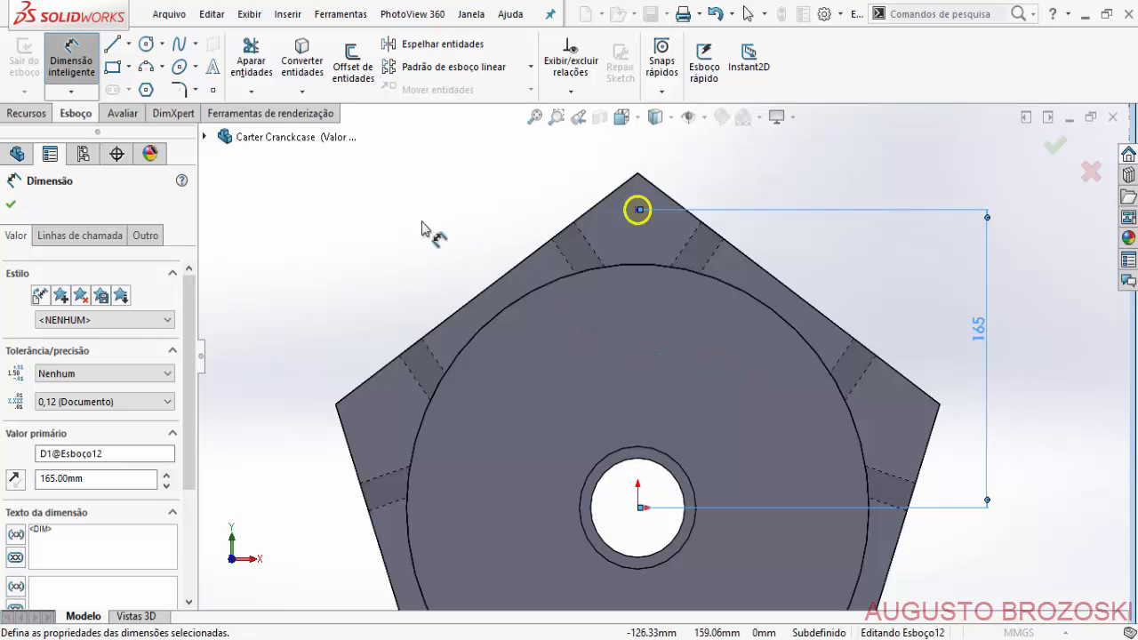
pyautogui.click(11, 204)
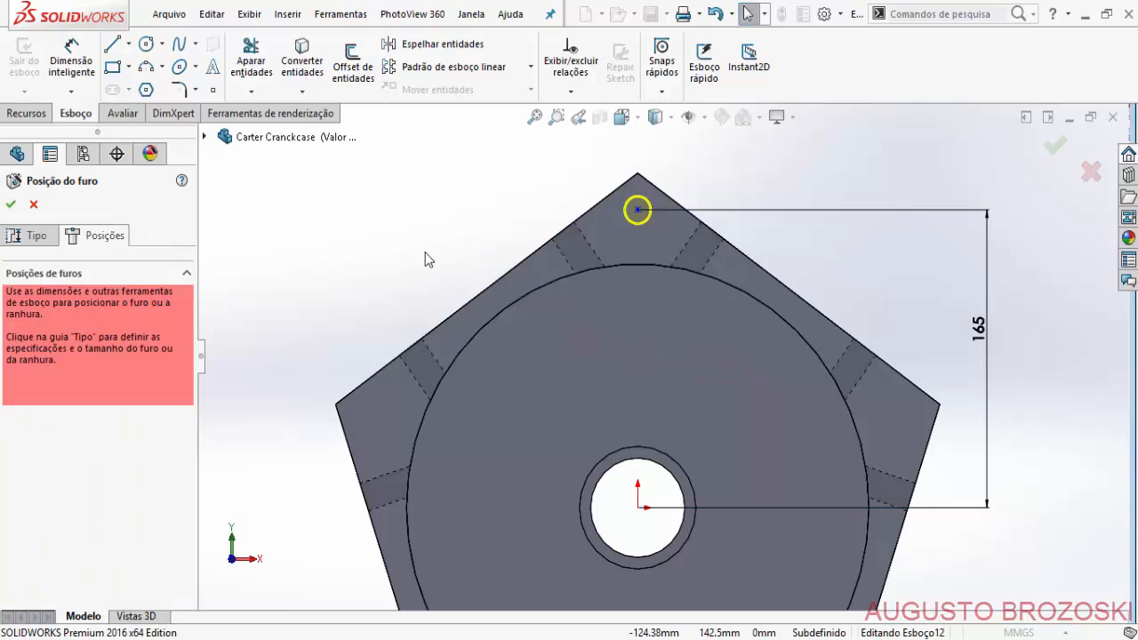
# Add a Vertical relation between the hole point and the origin.
pyautogui.click(637, 210)
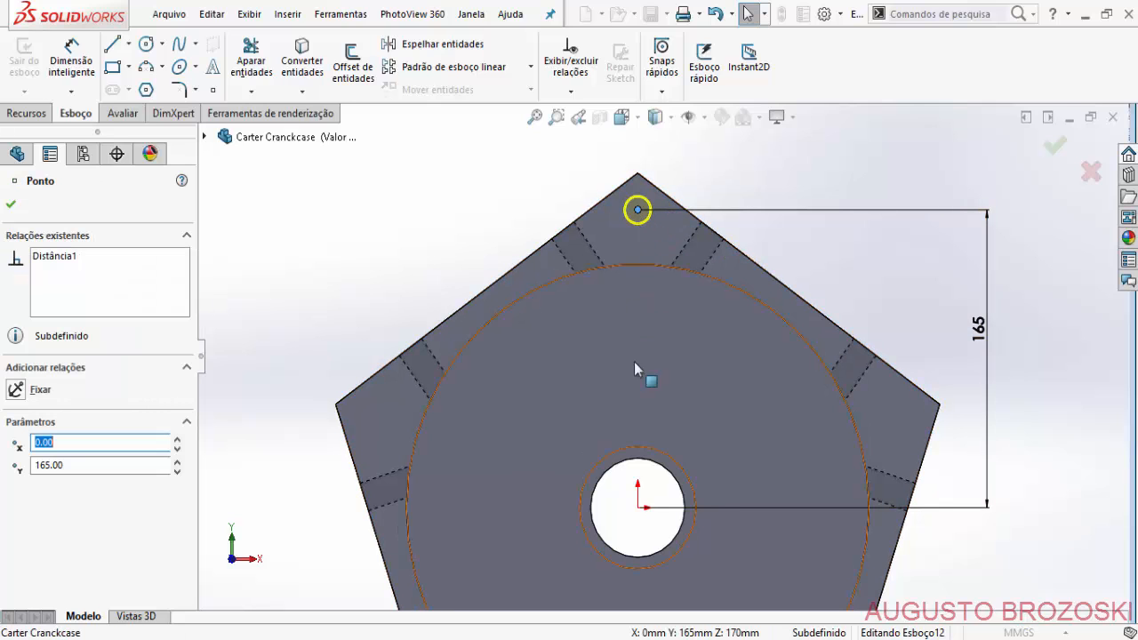
pyautogui.keyDown('ctrl'); pyautogui.click(638, 508); pyautogui.keyUp('ctrl')
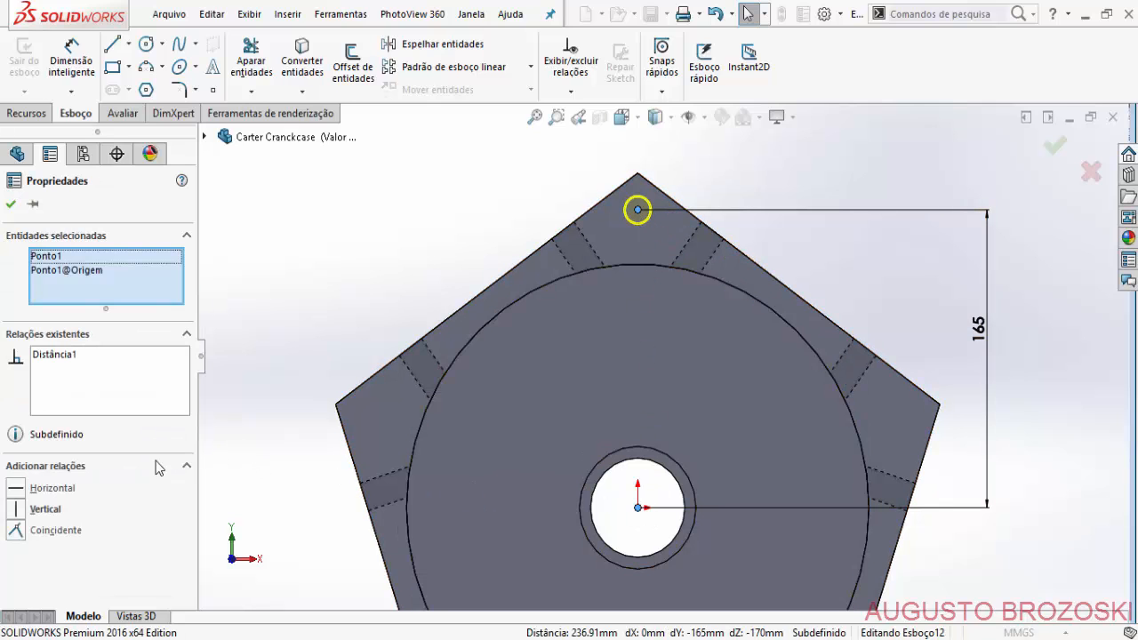
pyautogui.click(16, 509)
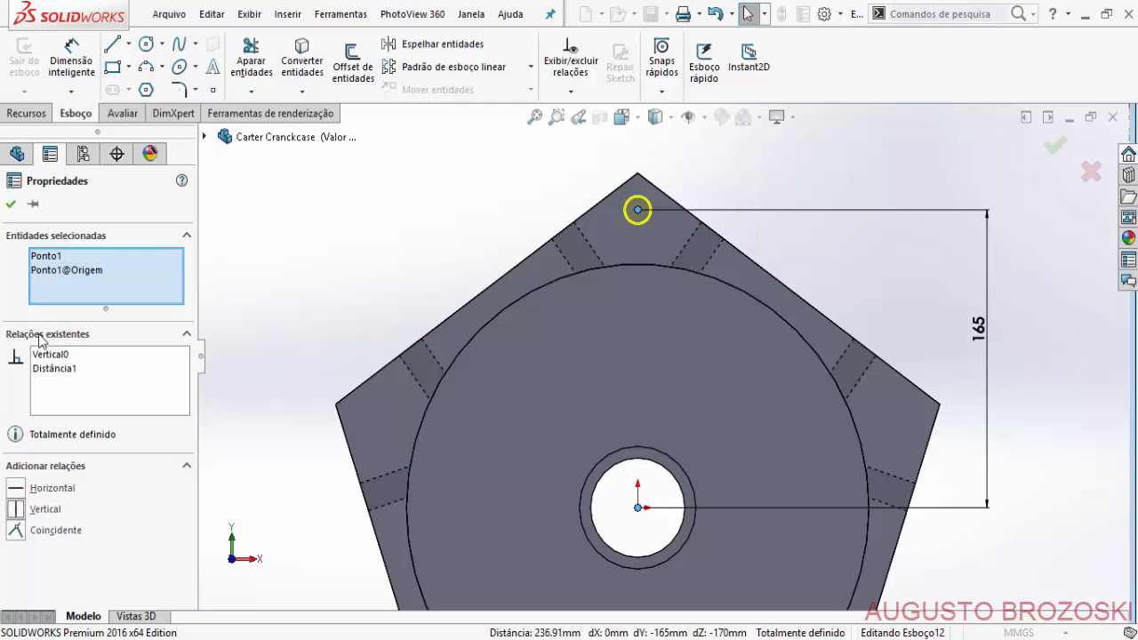
pyautogui.click(11, 204)
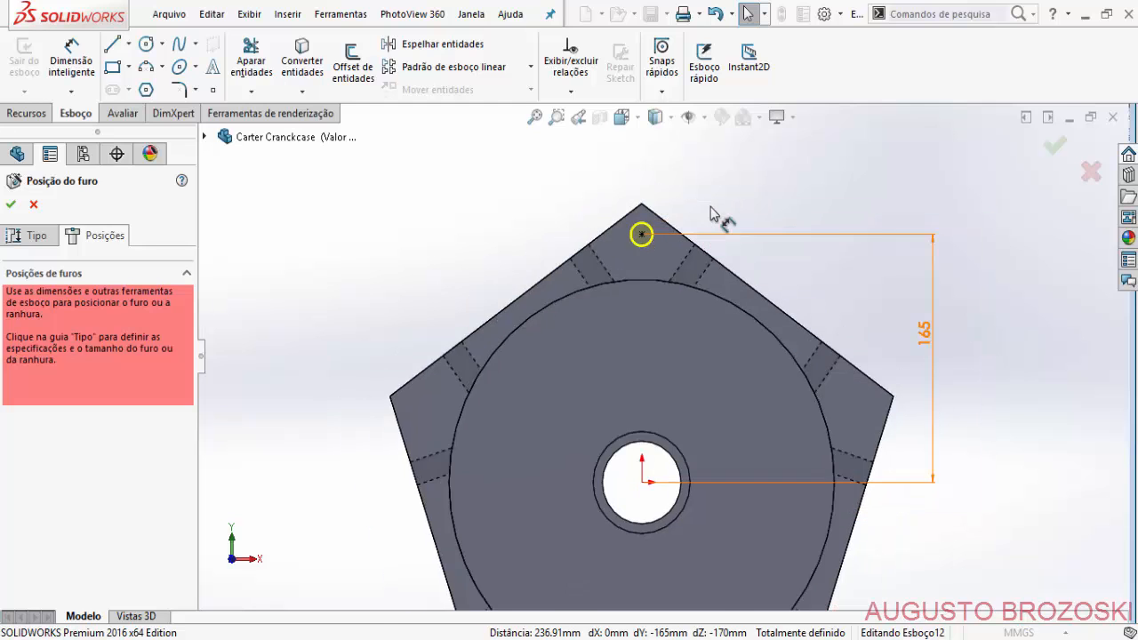
pyautogui.moveTo(719, 219); pyautogui.dragTo(682, 245, button='middle')
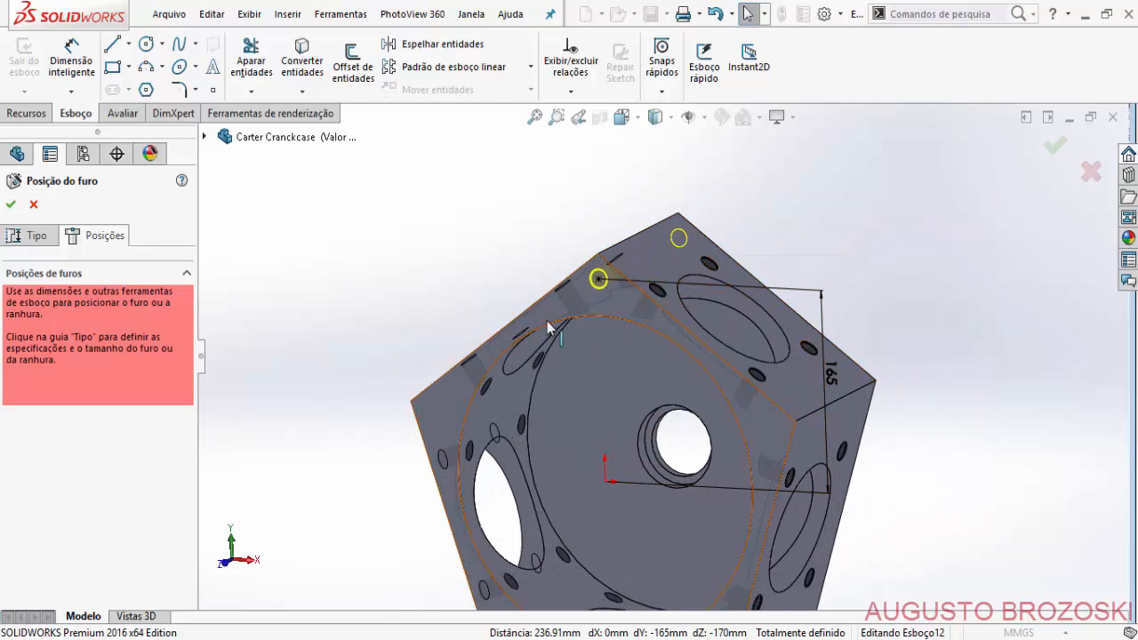
# Return to the hole's specification and set it as an Ansi Metric straight tap of type Furo roscado.
pyautogui.click(36, 237)
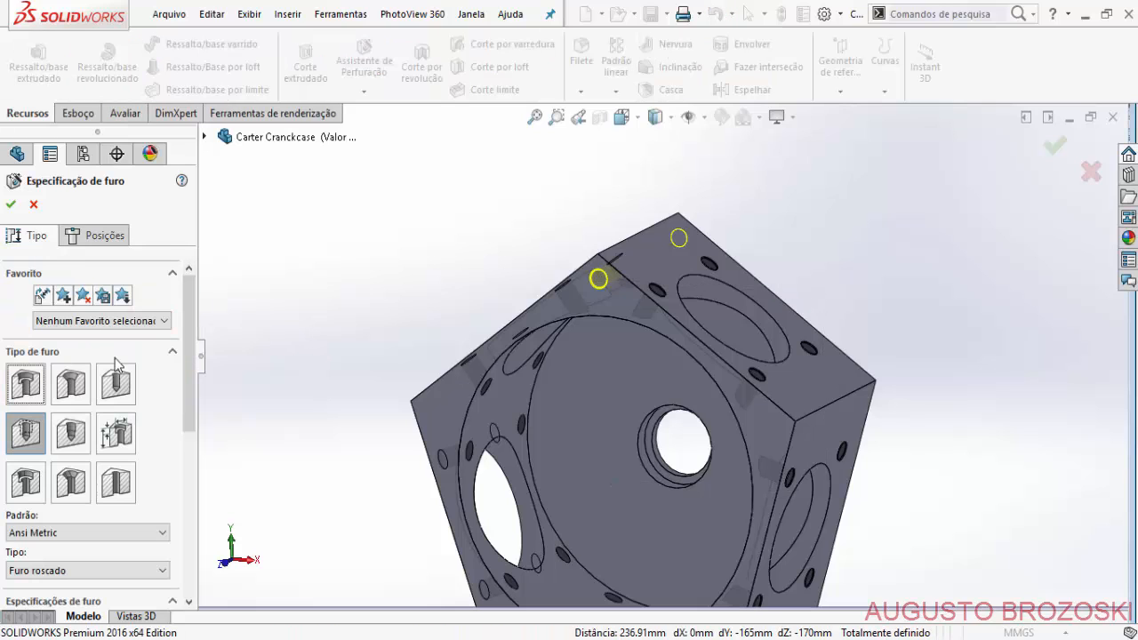
pyautogui.click(24, 435)
pyautogui.scroll(-3, 165, 480)
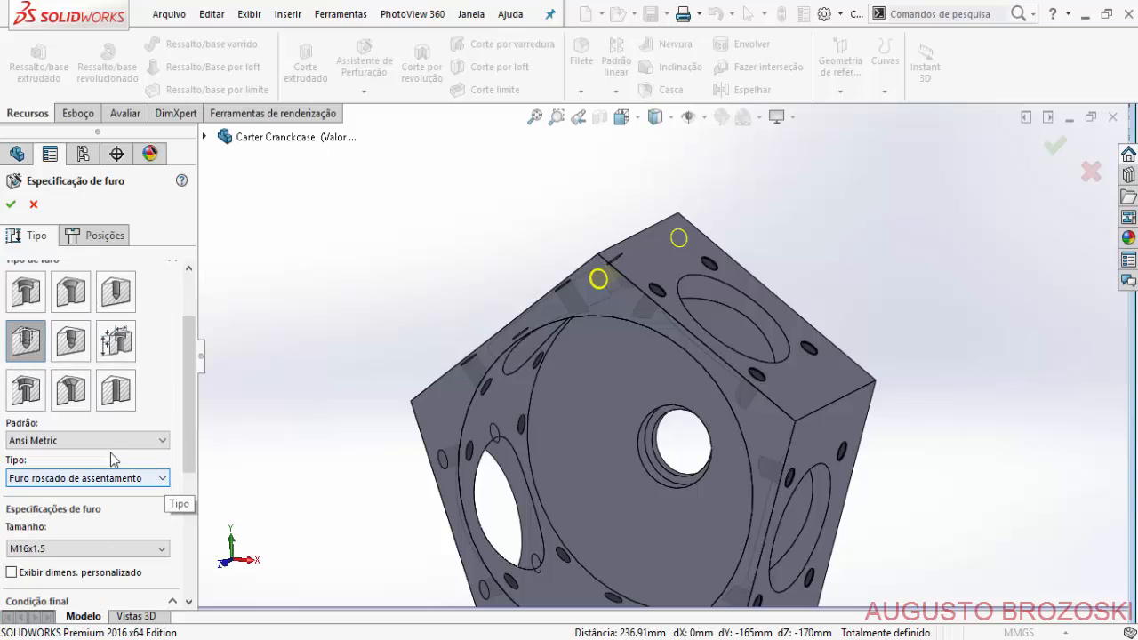
pyautogui.click(101, 480)
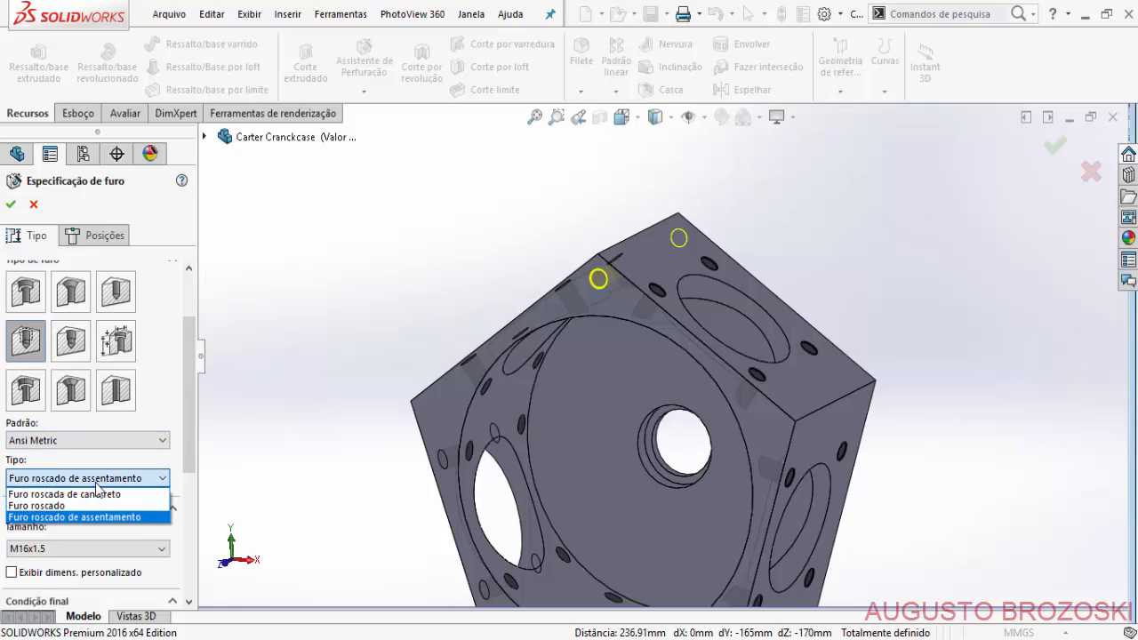
pyautogui.click(54, 504)
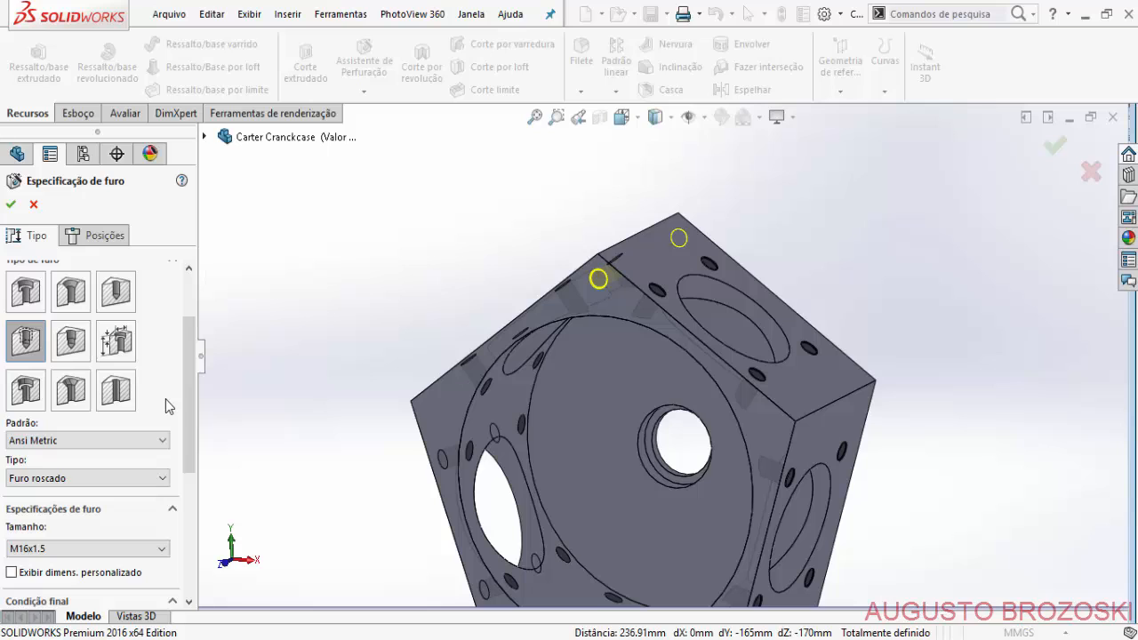
# Set the tapped hole's size to M12x1.5 and check it against the corner-hole callout in the PDF drawing.
pyautogui.scroll(-5, 165, 405)
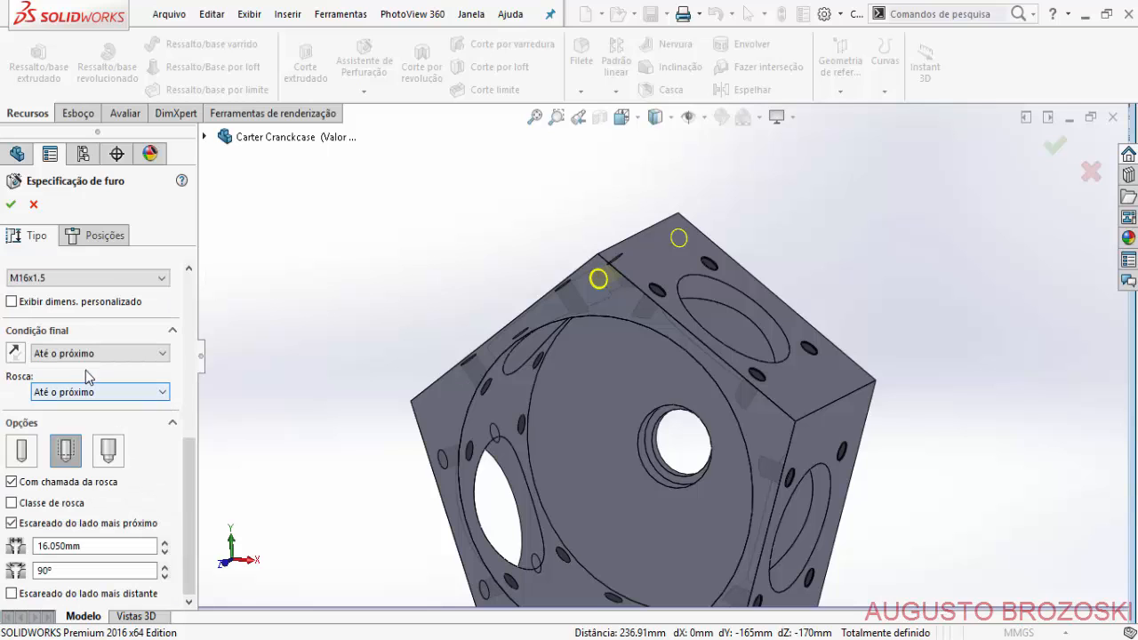
pyautogui.click(76, 281)
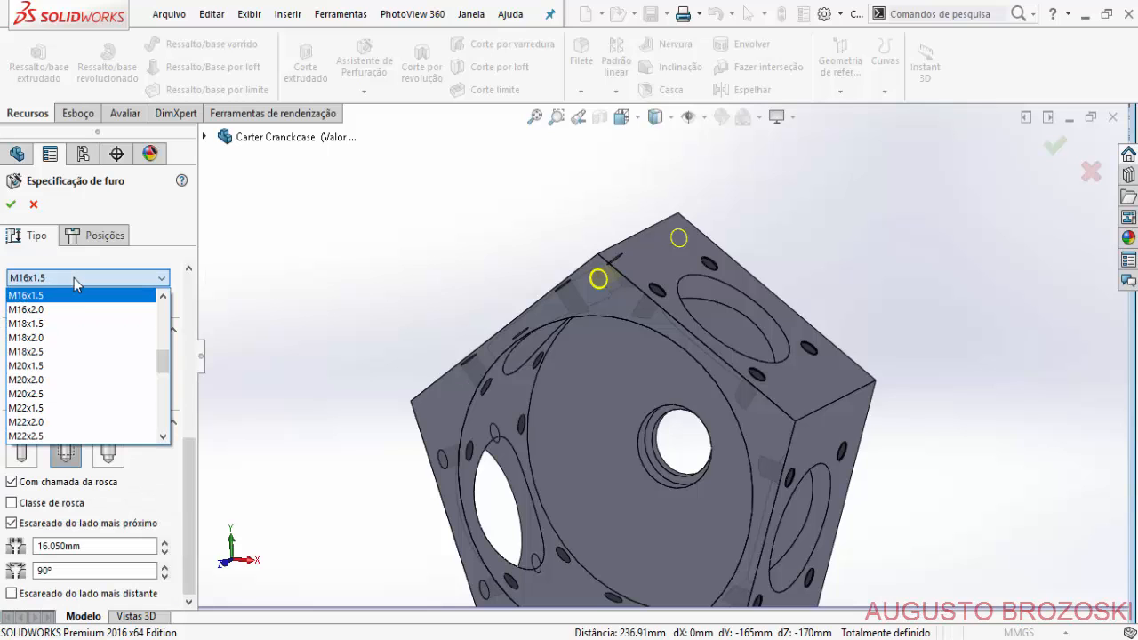
pyautogui.scroll(3, 80, 329)
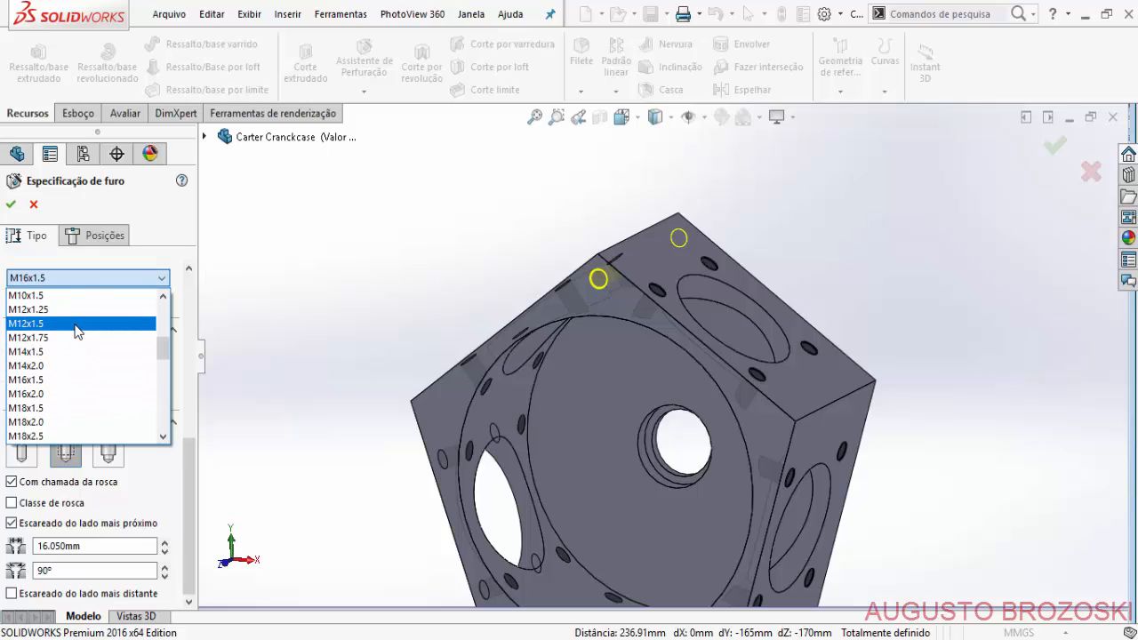
pyautogui.click(53, 323)
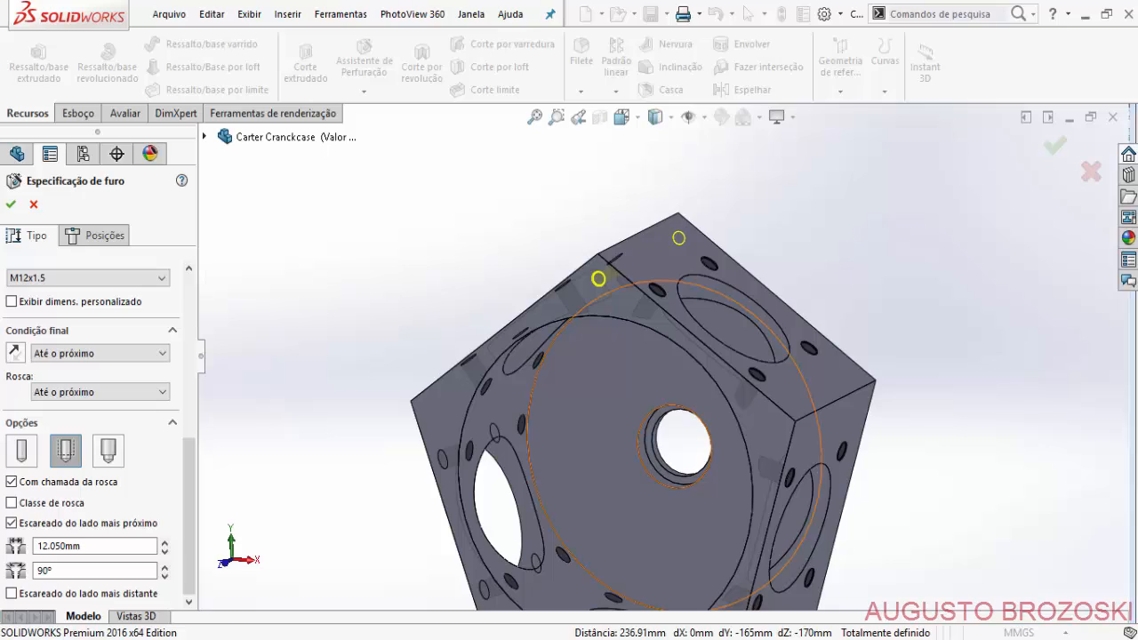
pyautogui.hotkey('alt', 'Tab')
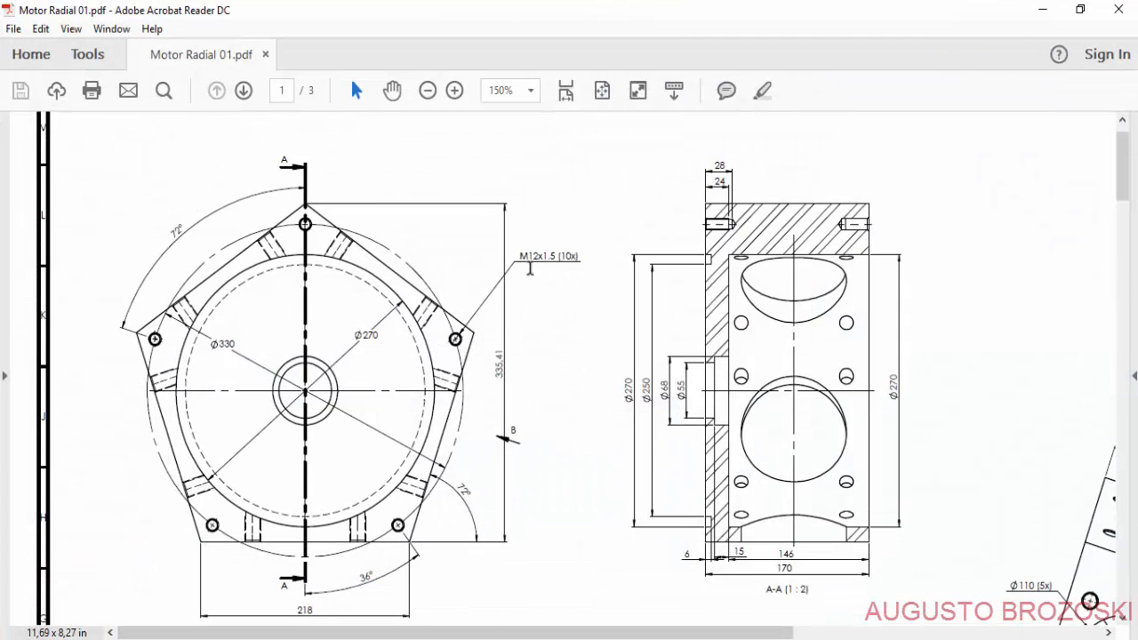
pyautogui.click(1042, 12)
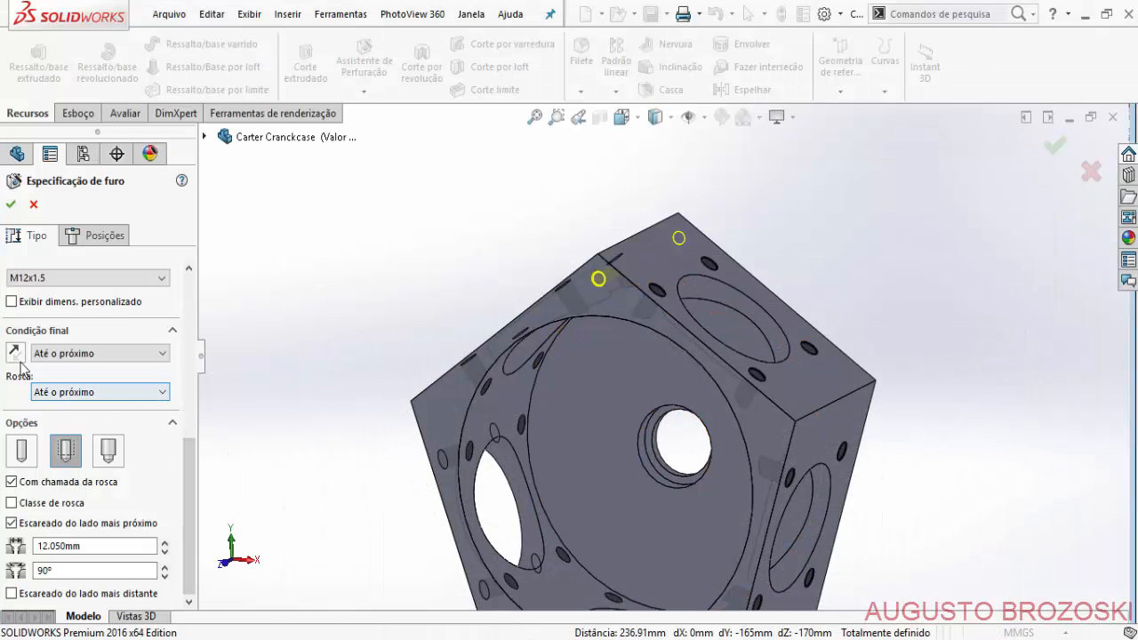
# Make the corner hole blind, 28 mm deep with a 24 mm thread as in the PDF section view, and create it.
pyautogui.click(91, 354)
pyautogui.click(84, 369)
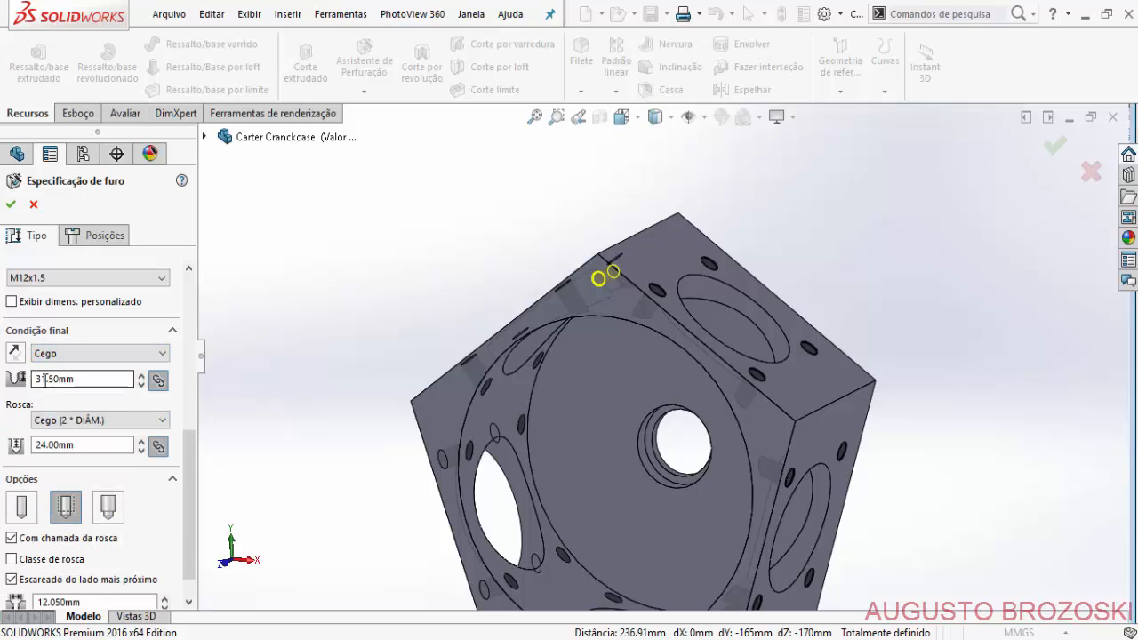
pyautogui.moveTo(82, 382); pyautogui.dragTo(7, 384)
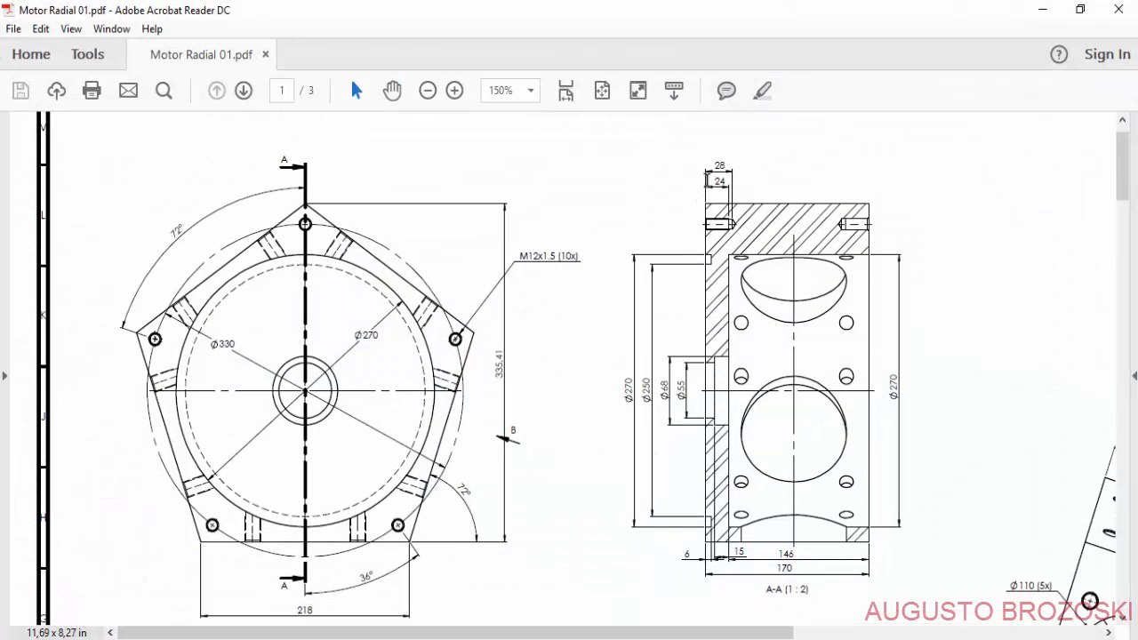
pyautogui.click(1042, 9)
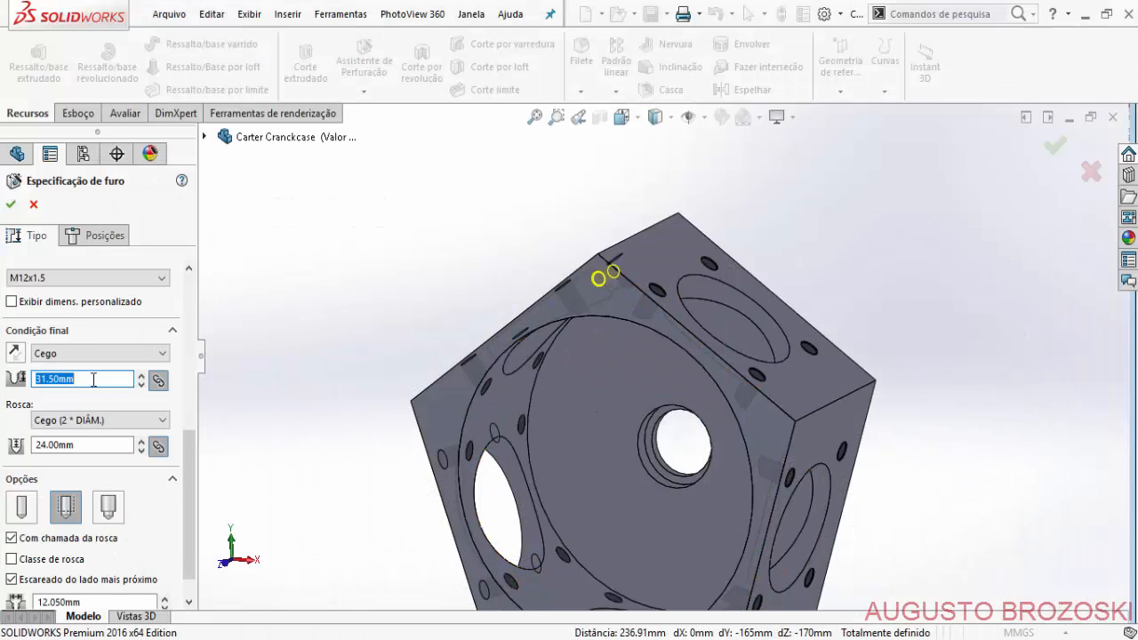
pyautogui.press('Return')
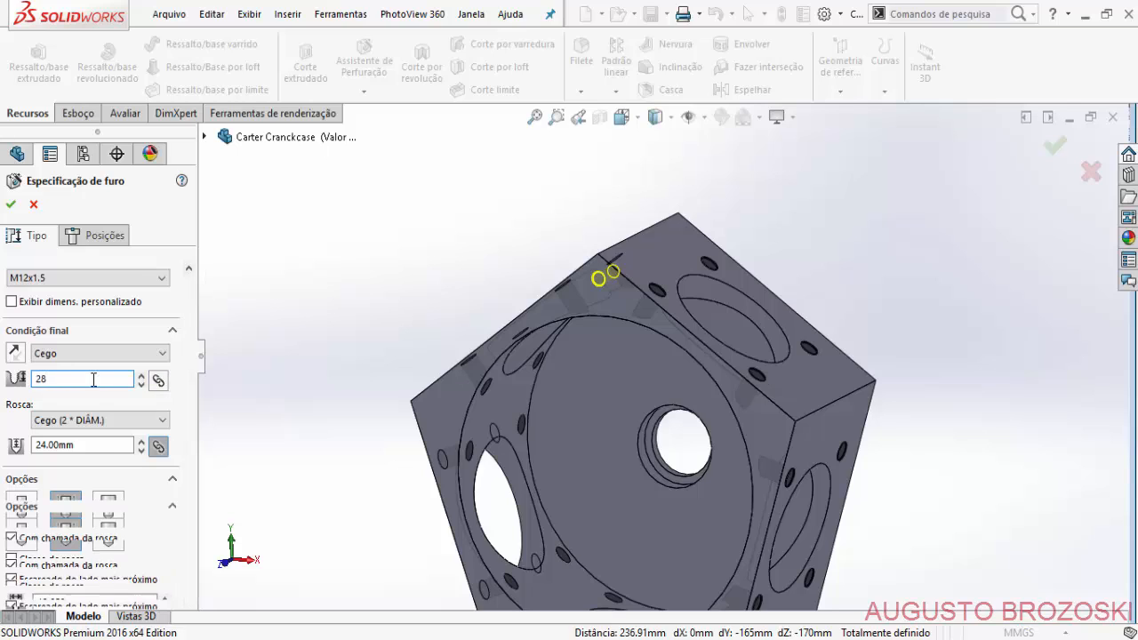
pyautogui.click(46, 444)
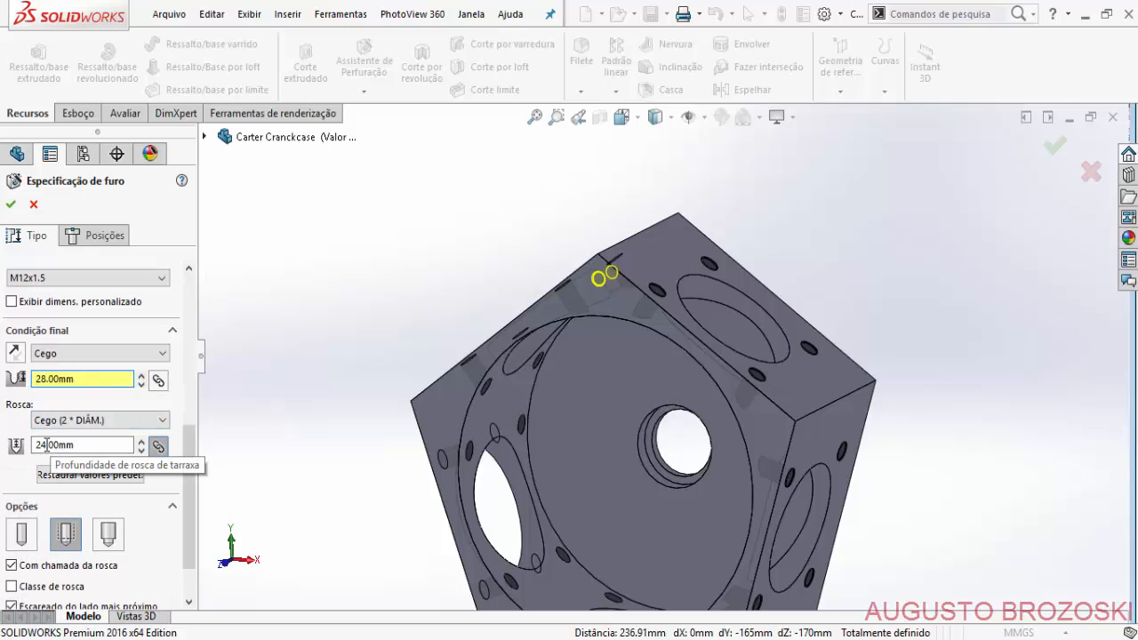
pyautogui.scroll(-1, 111, 539)
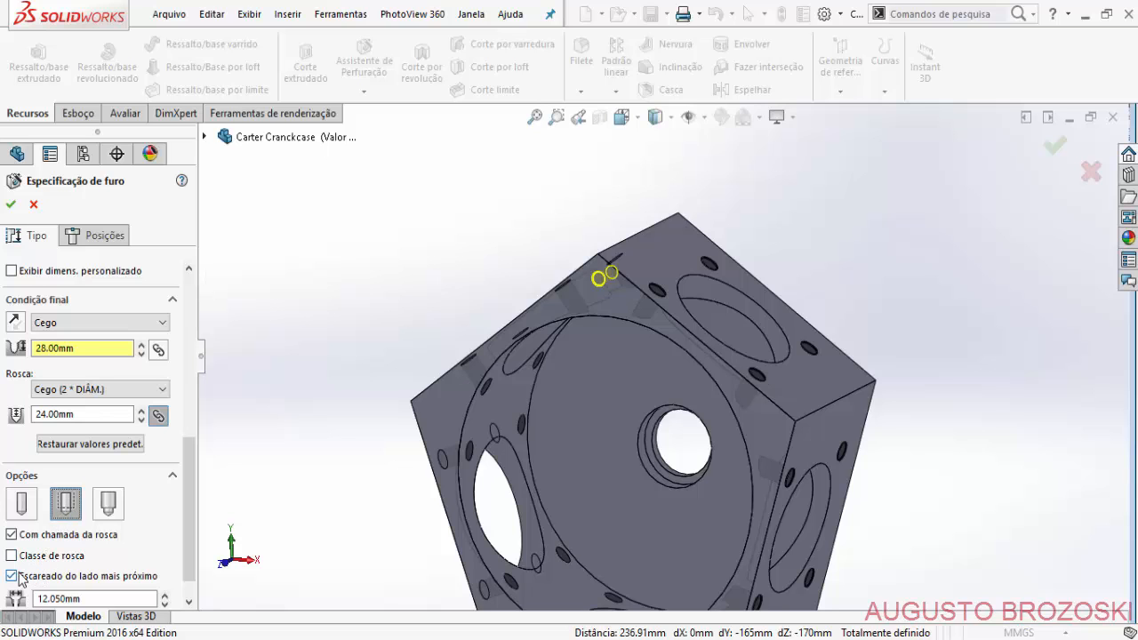
pyautogui.click(10, 203)
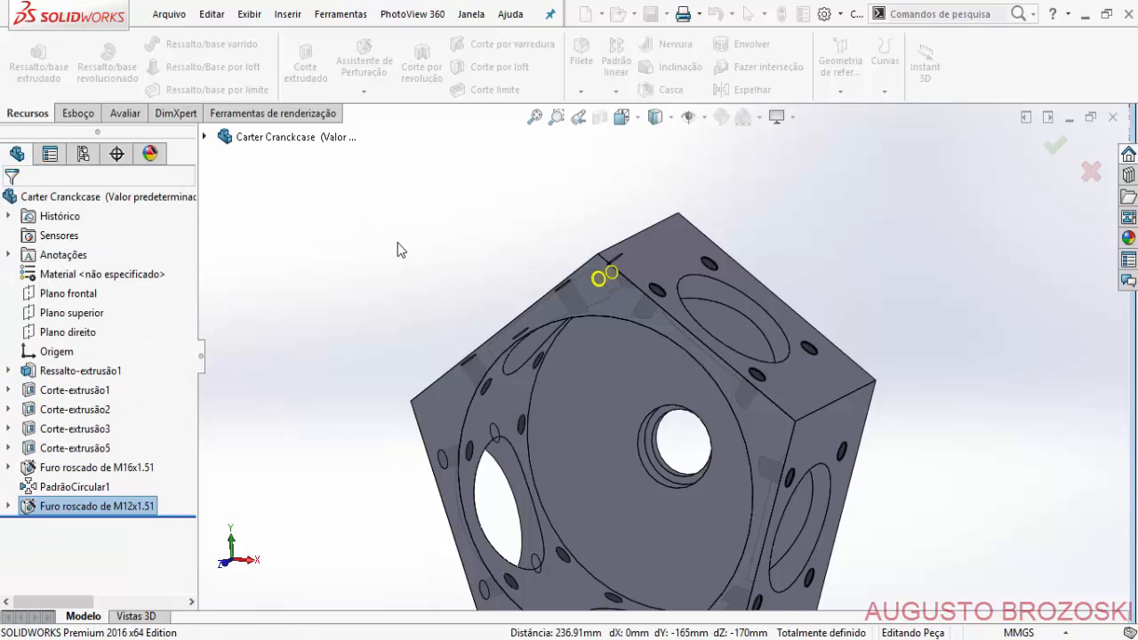
# Start another tapped hole positioned on the closed pentagonal face at the opposite end of the crankcase.
pyautogui.scroll(-6, 611, 281)
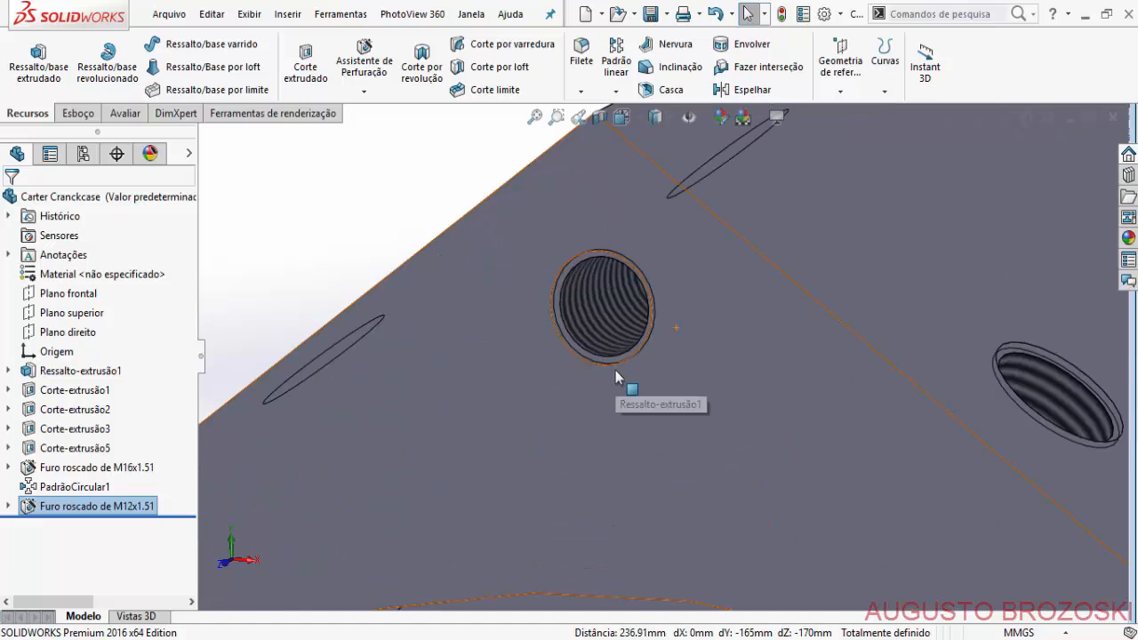
pyautogui.scroll(-2, 615, 371)
pyautogui.scroll(2, 613, 361)
pyautogui.moveTo(612, 361); pyautogui.dragTo(594, 386, button='middle')
pyautogui.scroll(5, 746, 351)
pyautogui.scroll(-4, 770, 384)
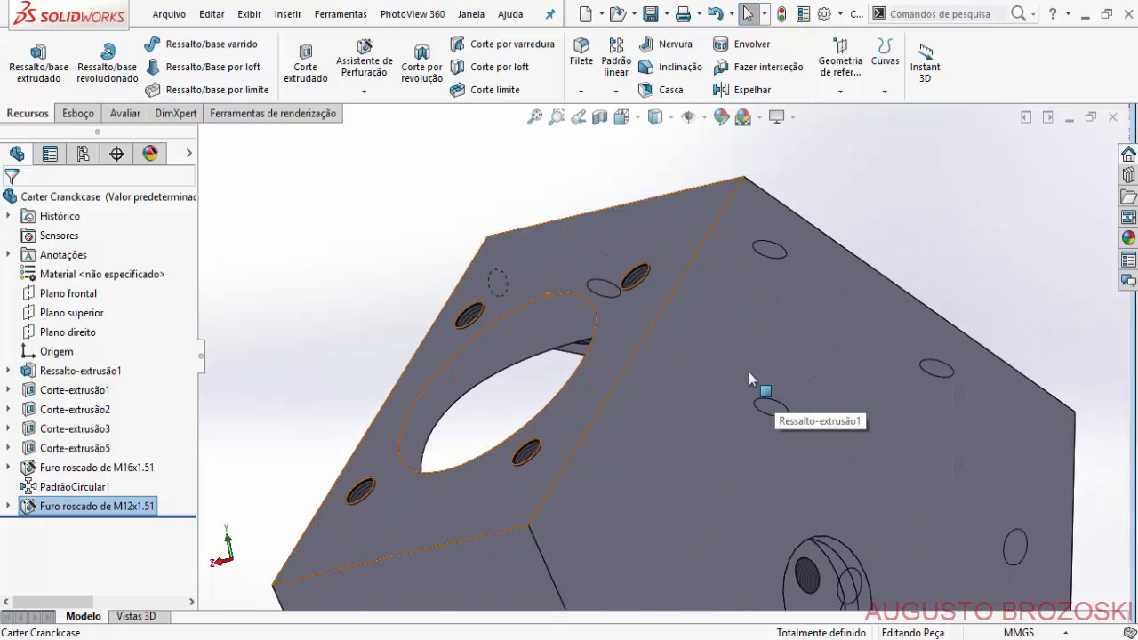
pyautogui.click(367, 64)
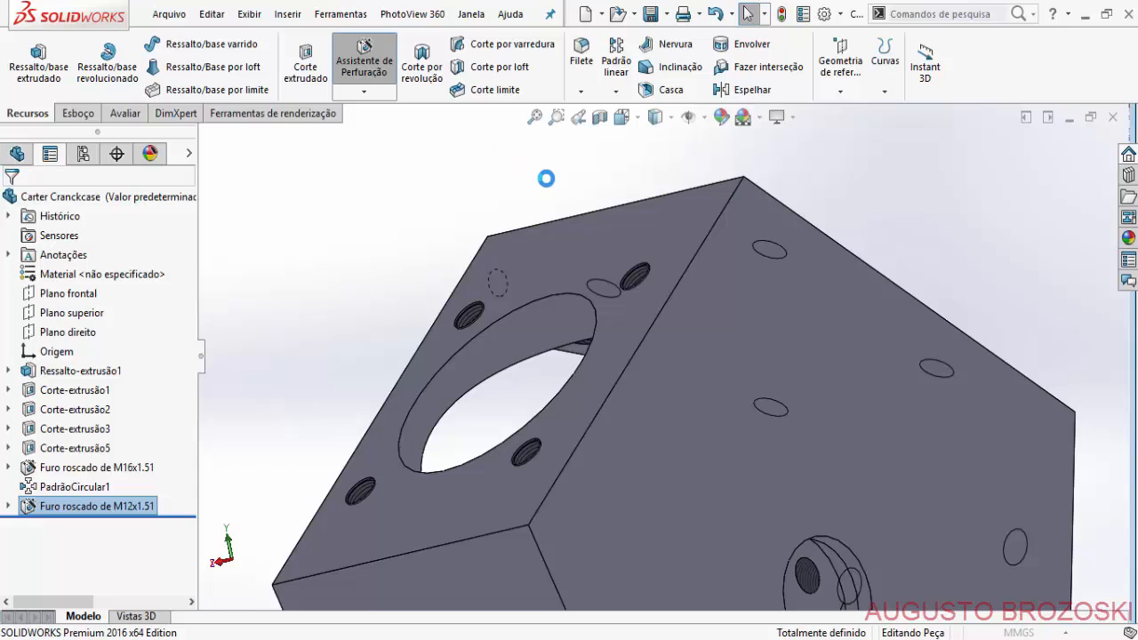
pyautogui.click(105, 235)
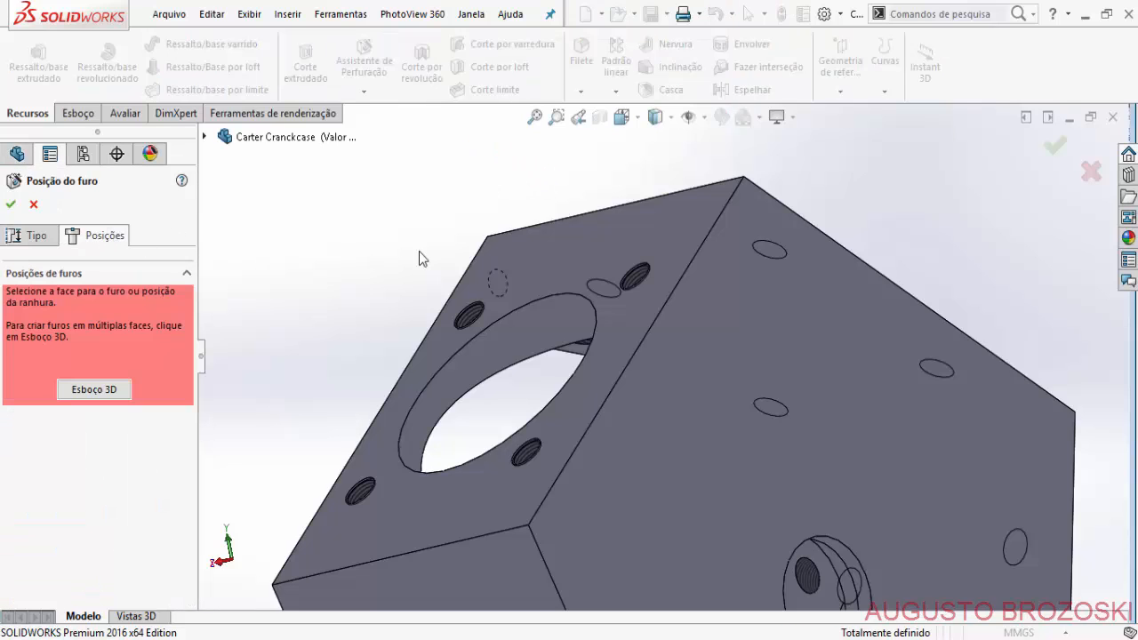
pyautogui.click(736, 283)
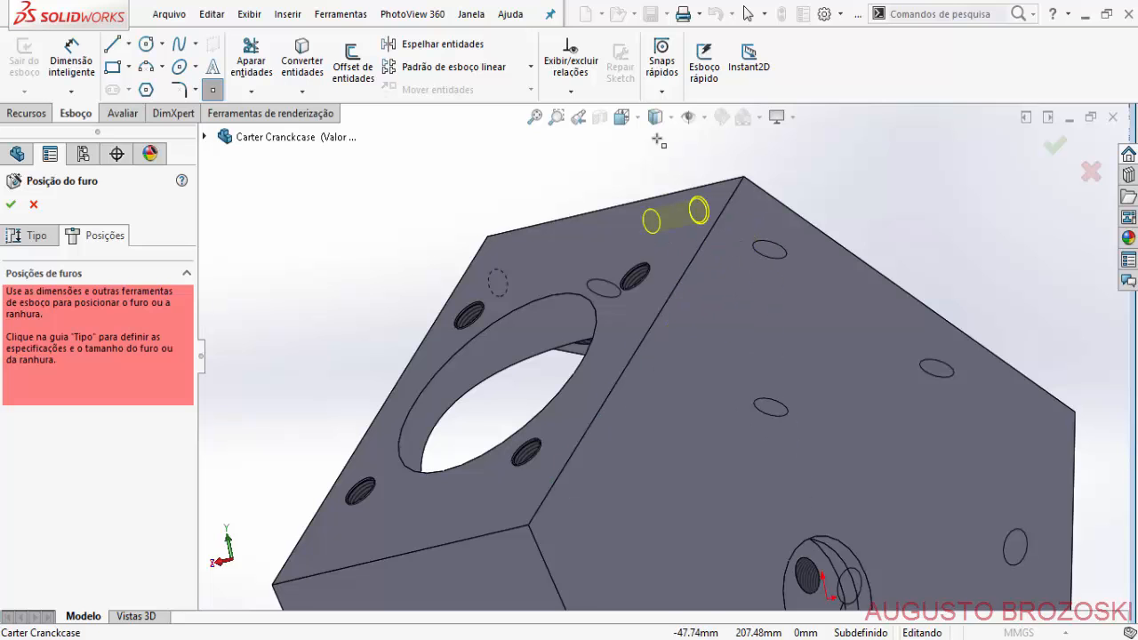
# Facing the closed end squarely, place the hole point directly above the origin at about 165 mm, near the upper vertex.
pyautogui.click(635, 119)
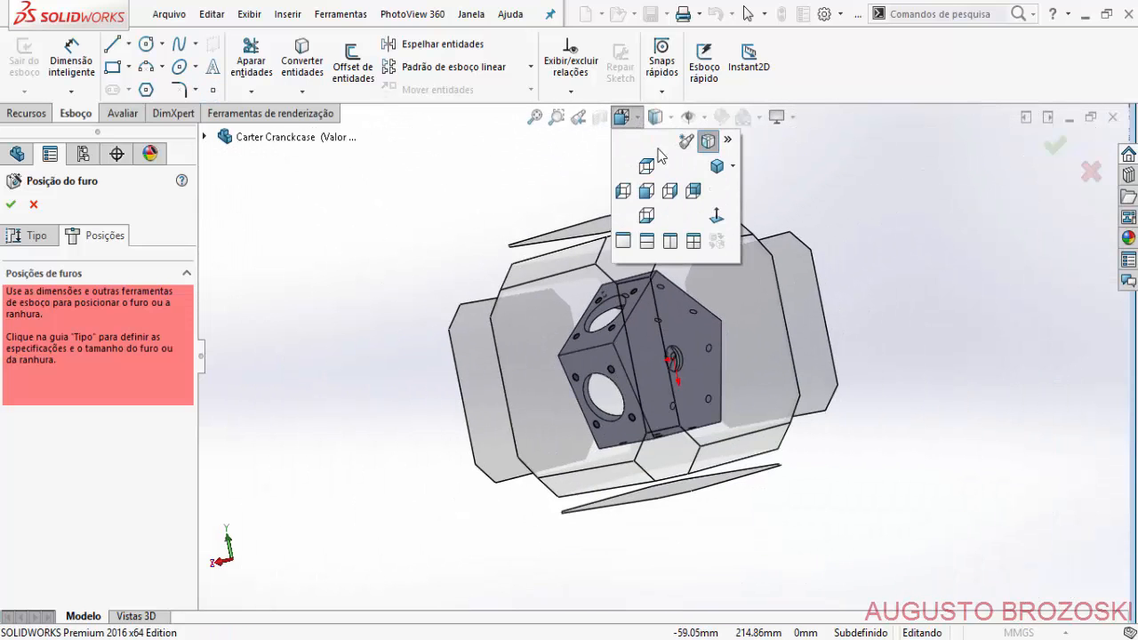
pyautogui.click(712, 213)
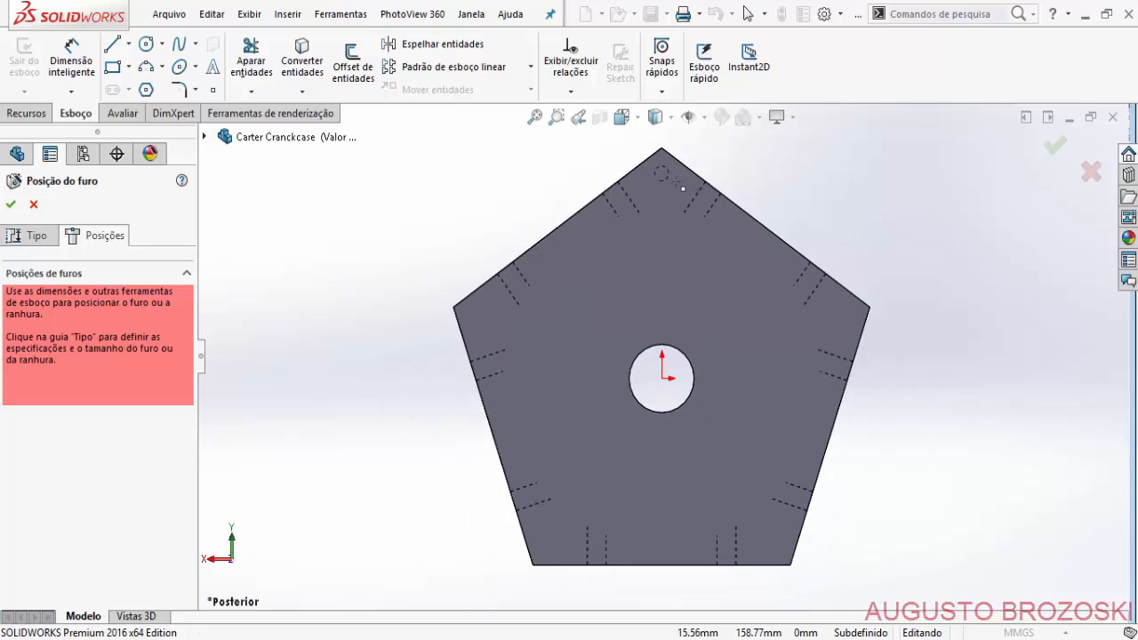
pyautogui.scroll(-5, 661, 172)
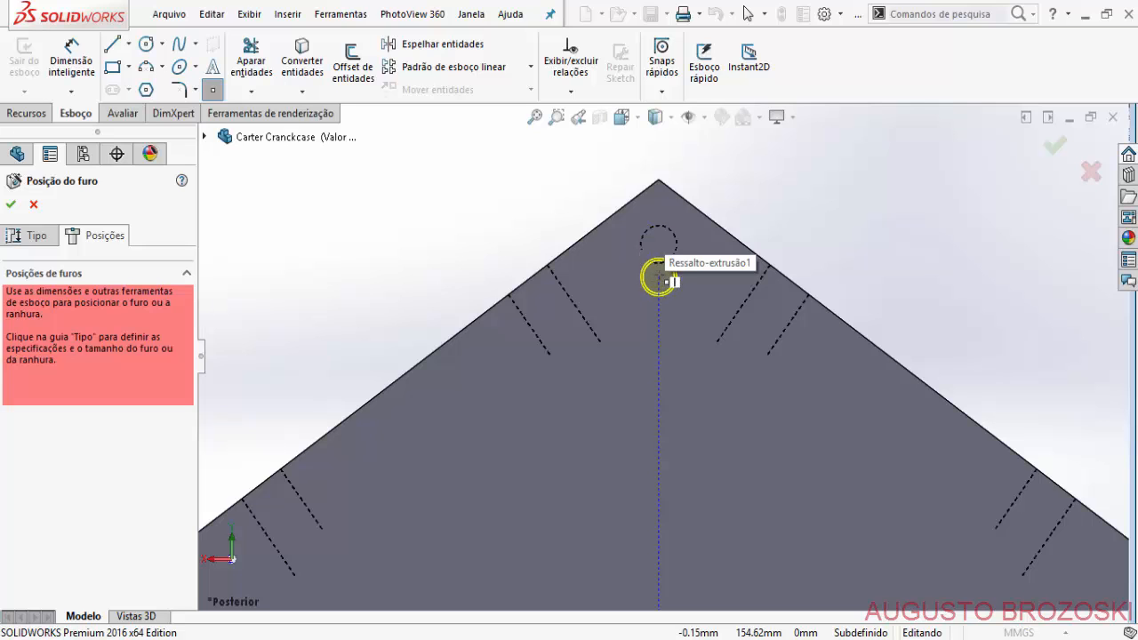
pyautogui.scroll(3, 666, 300)
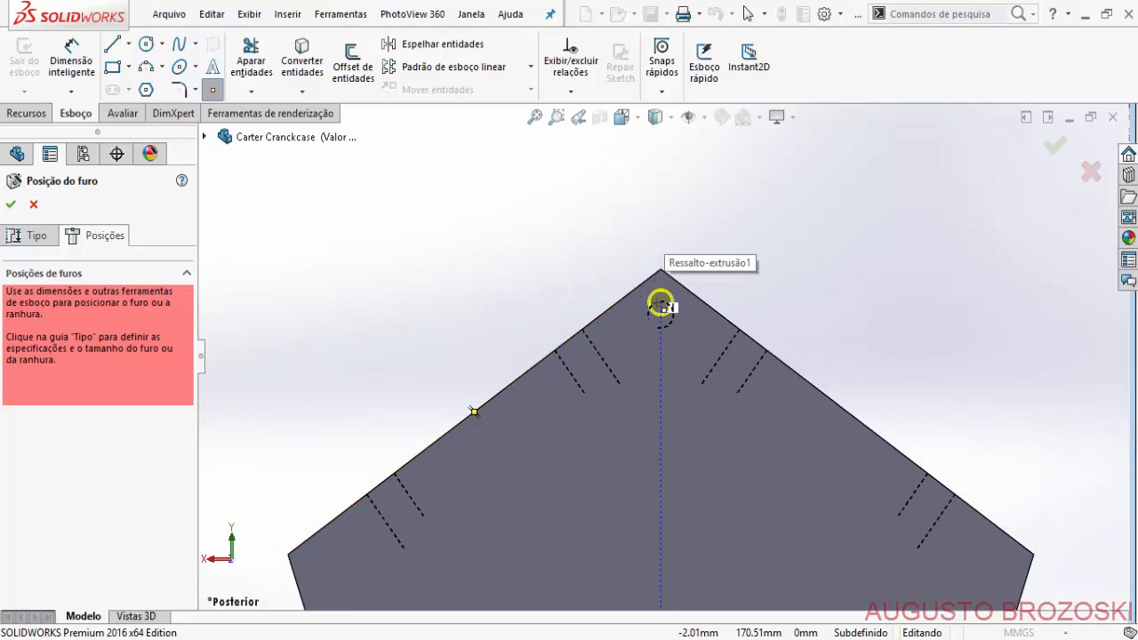
pyautogui.keyDown('ctrl'); pyautogui.moveTo(660, 305); pyautogui.dragTo(651, 197, button='middle'); pyautogui.keyUp('ctrl')
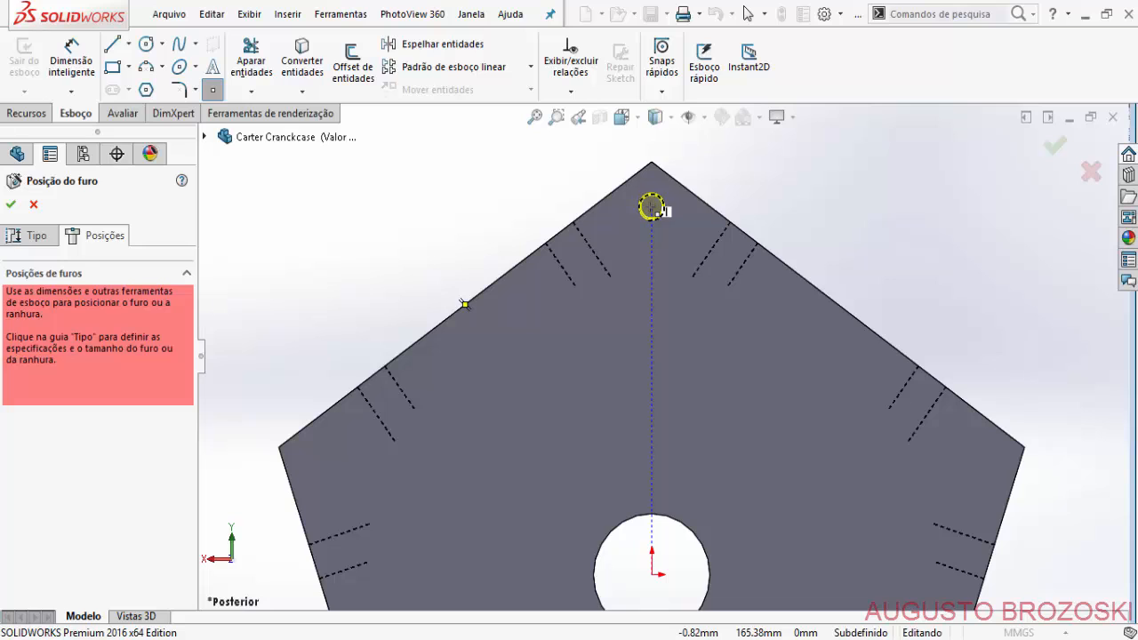
pyautogui.click(652, 206)
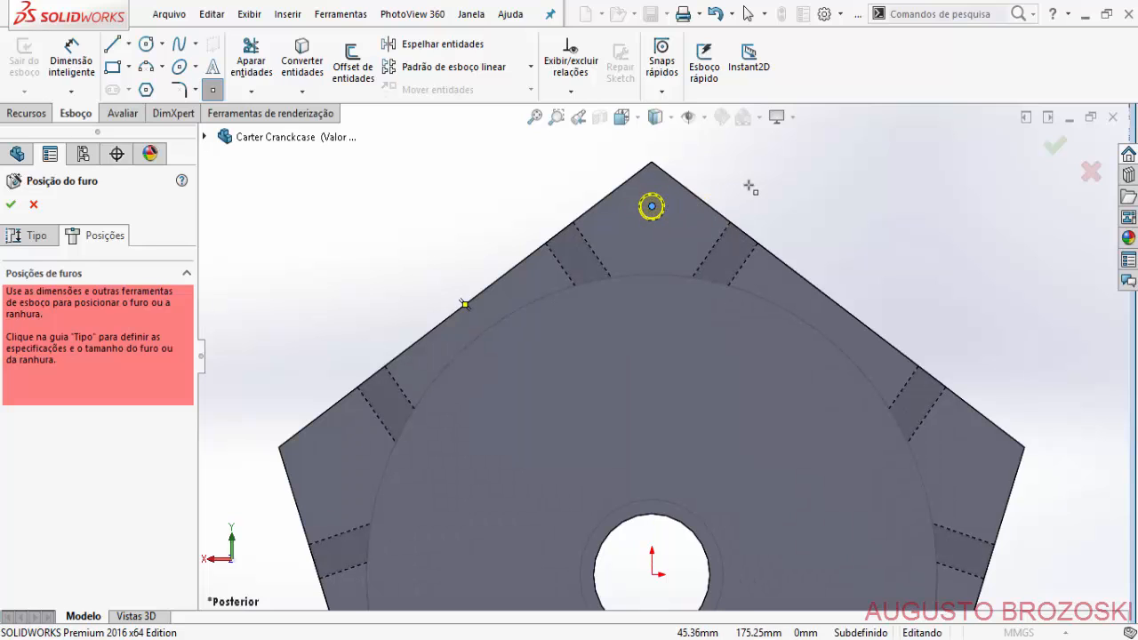
pyautogui.press('Escape')
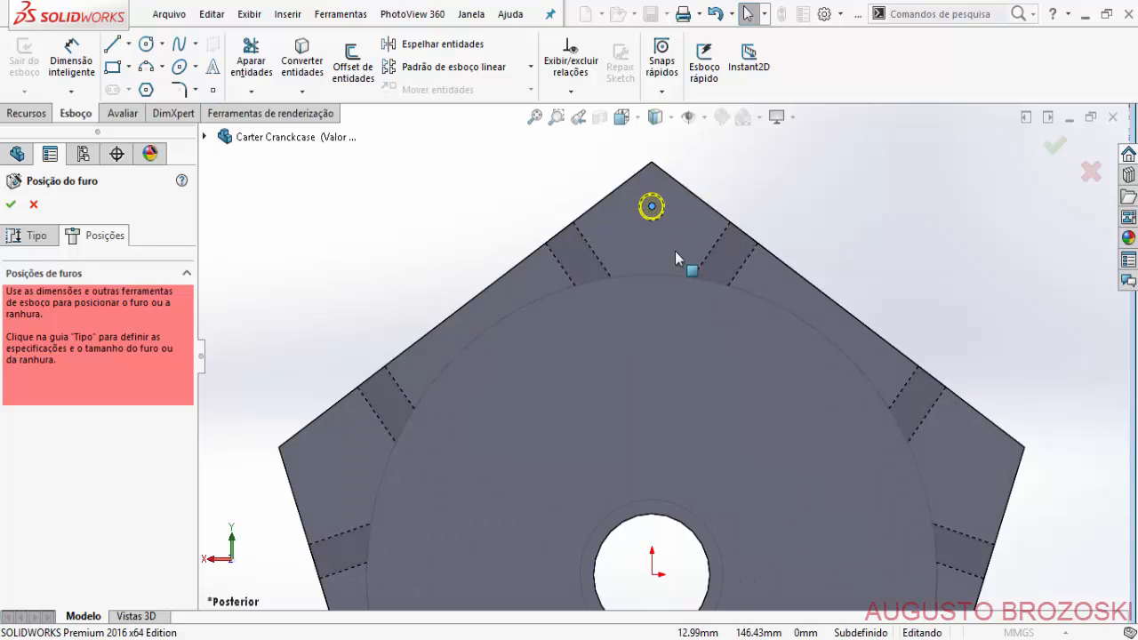
# Dimension the closed-face hole point's vertical distance from the origin as 165 mm.
pyautogui.click(72, 68)
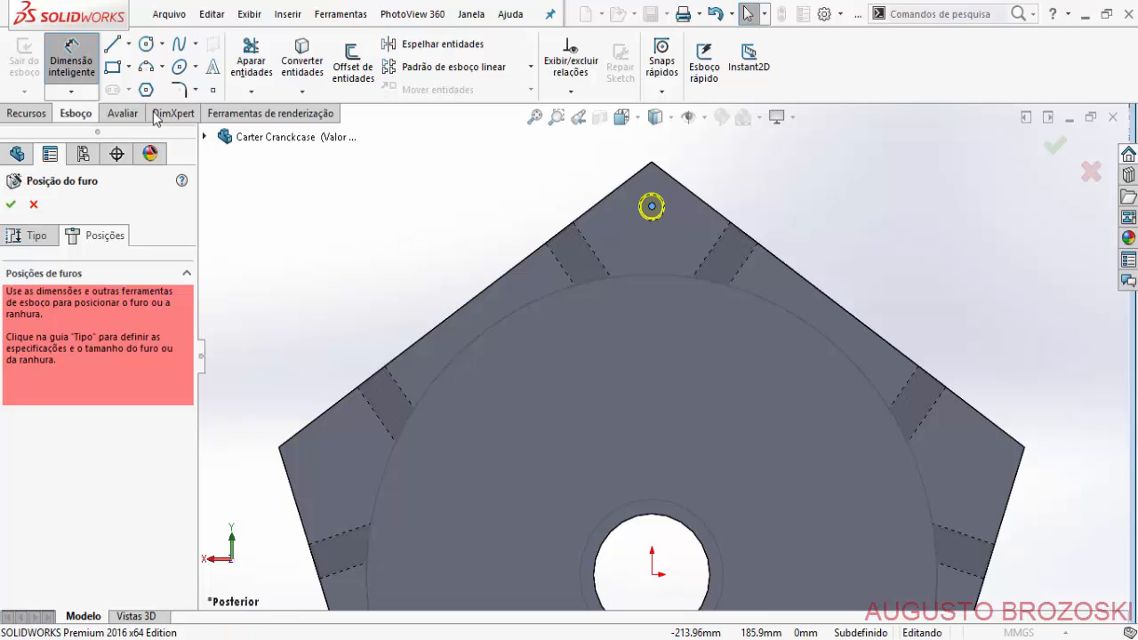
pyautogui.click(652, 206)
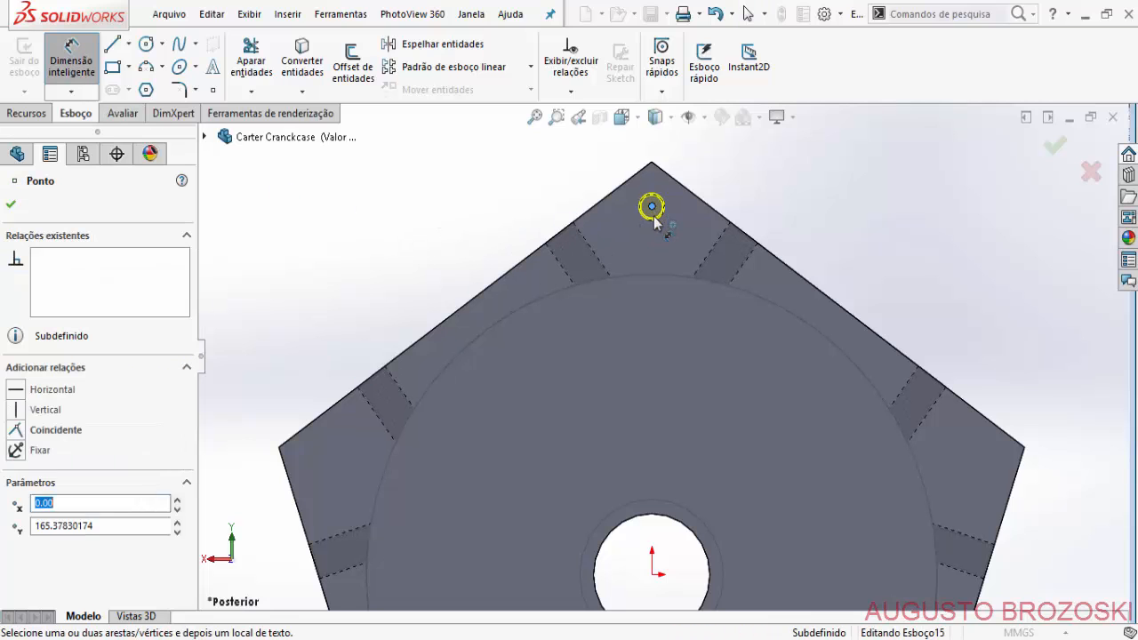
pyautogui.click(656, 575)
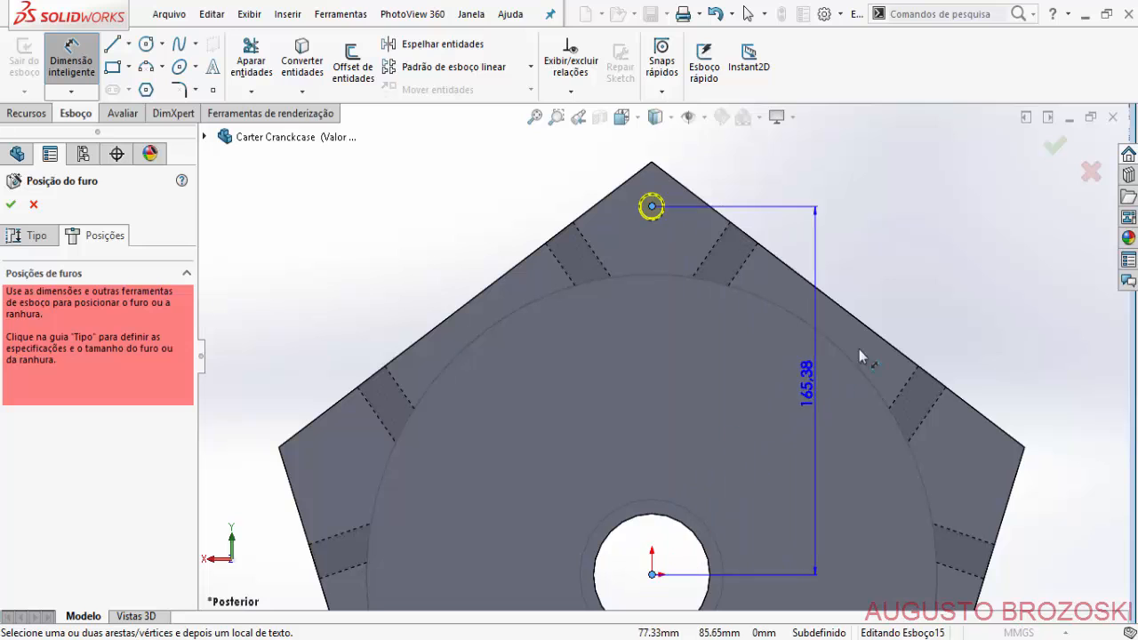
pyautogui.click(947, 323)
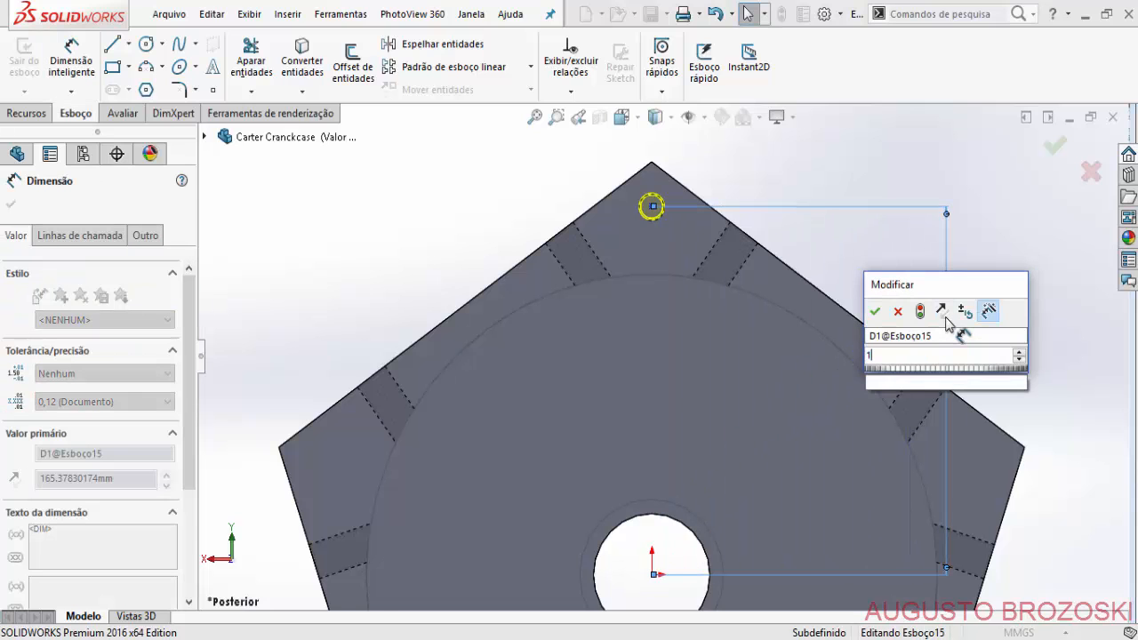
pyautogui.press('Return')
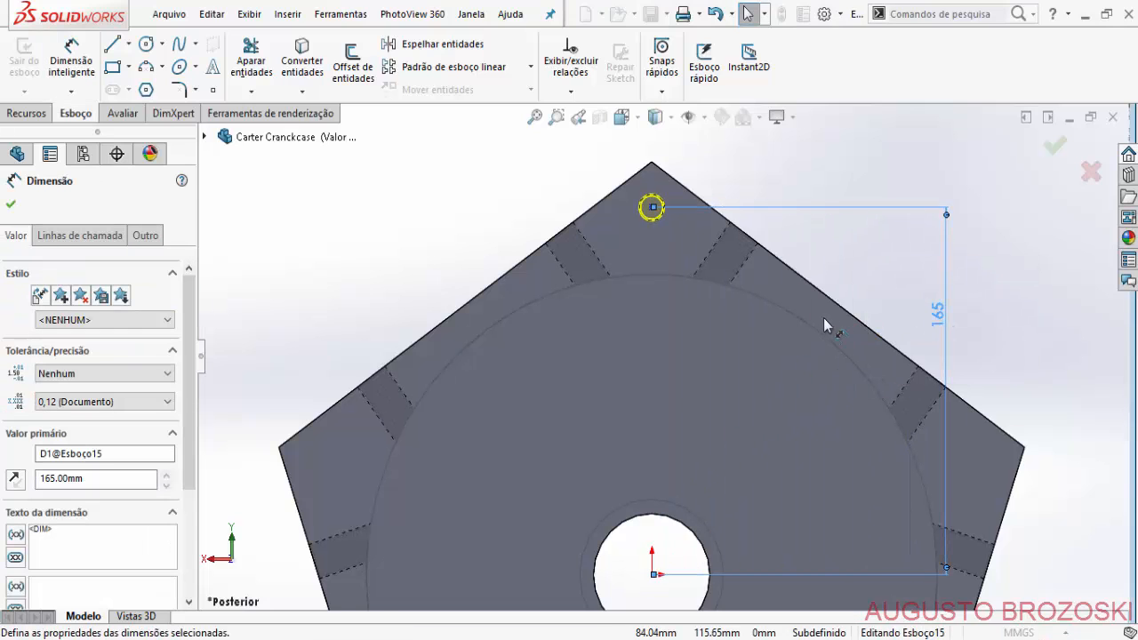
pyautogui.click(11, 205)
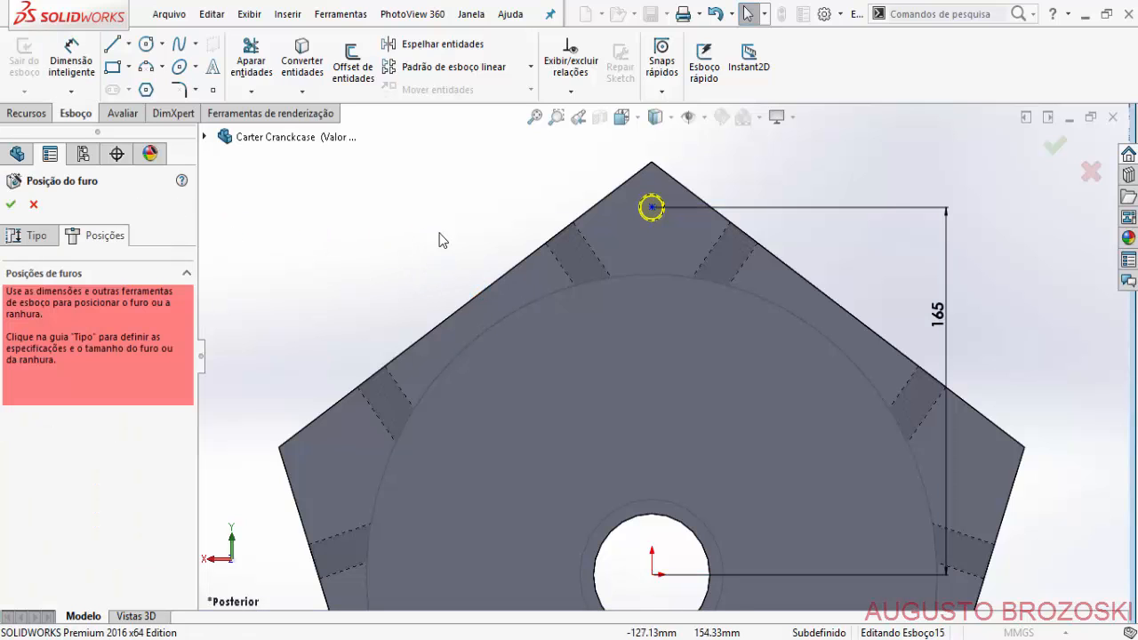
# Add a Vertical relation between the closed-face hole point and the origin to fully define its position.
pyautogui.click(652, 208)
pyautogui.keyDown('ctrl'); pyautogui.click(652, 575); pyautogui.keyUp('ctrl')
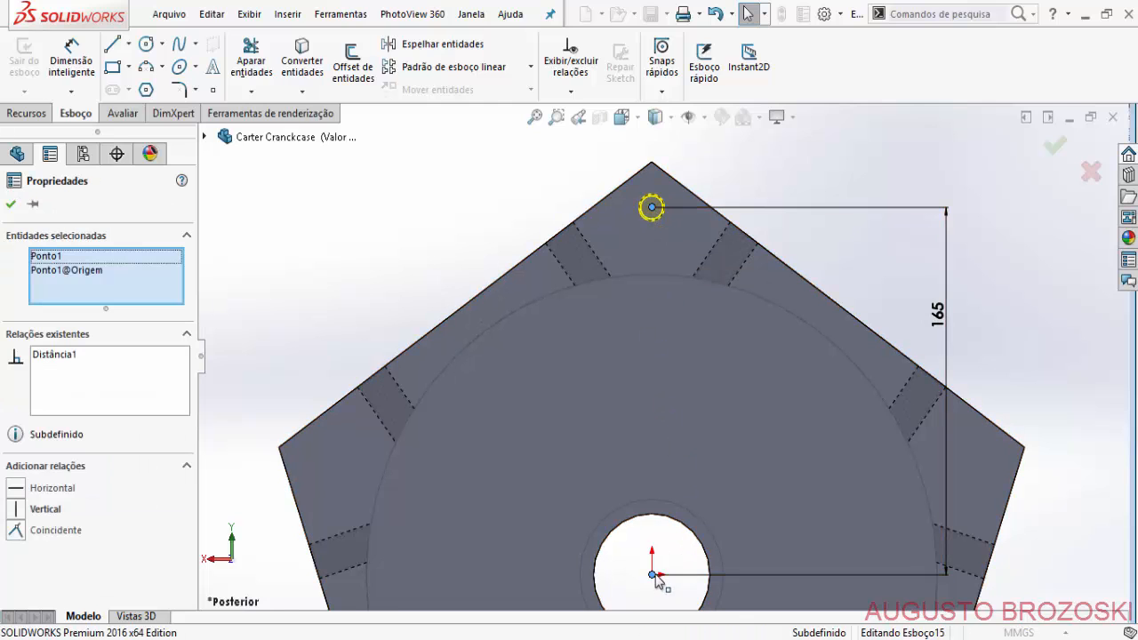
pyautogui.click(34, 512)
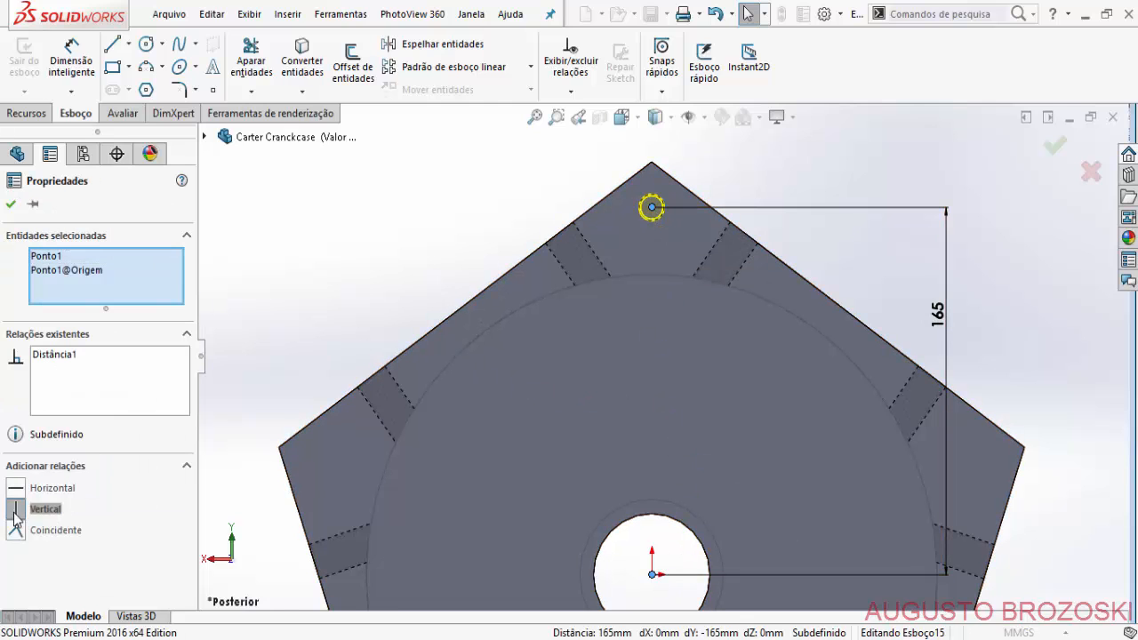
pyautogui.click(11, 204)
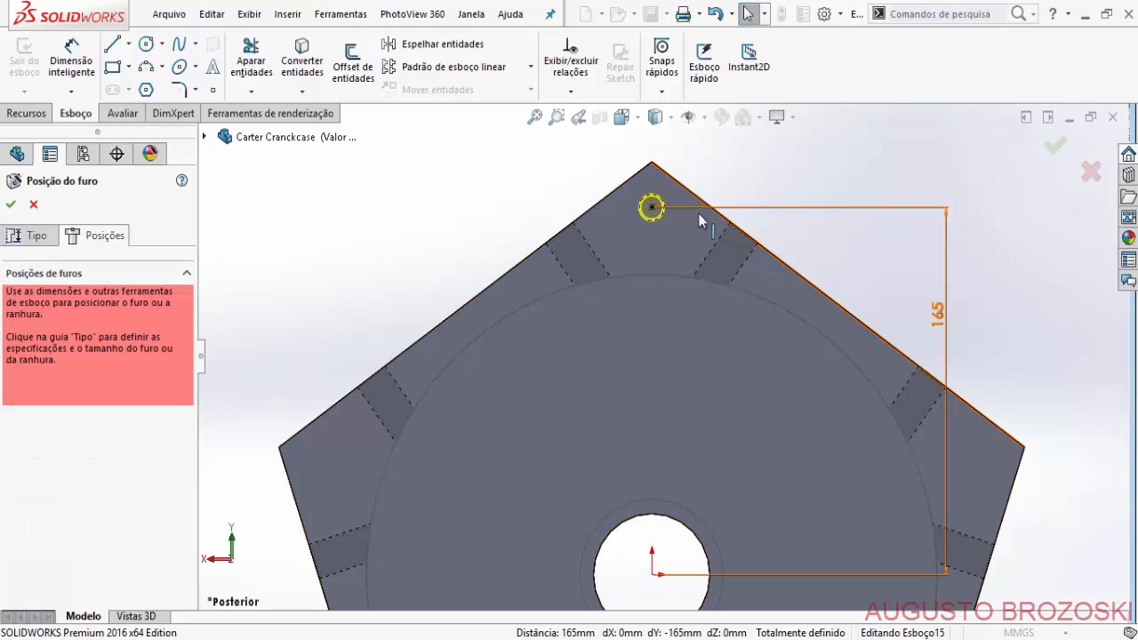
# Set the closed-face tapped hole's size to M12x1.5 in the hole specification.
pyautogui.click(35, 237)
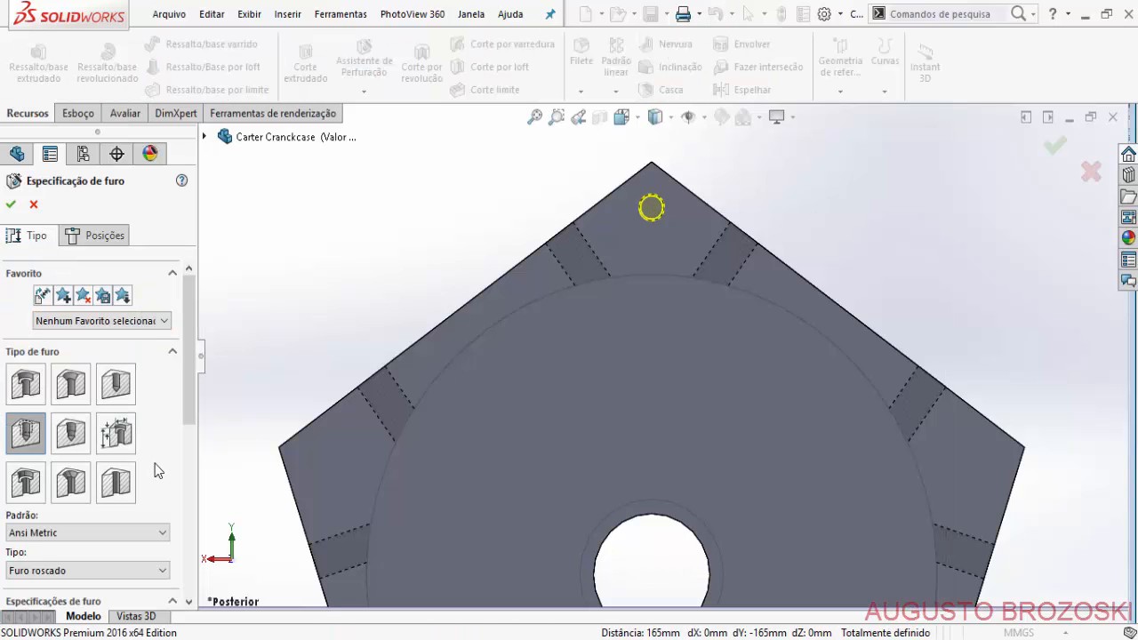
pyautogui.scroll(-5, 150, 456)
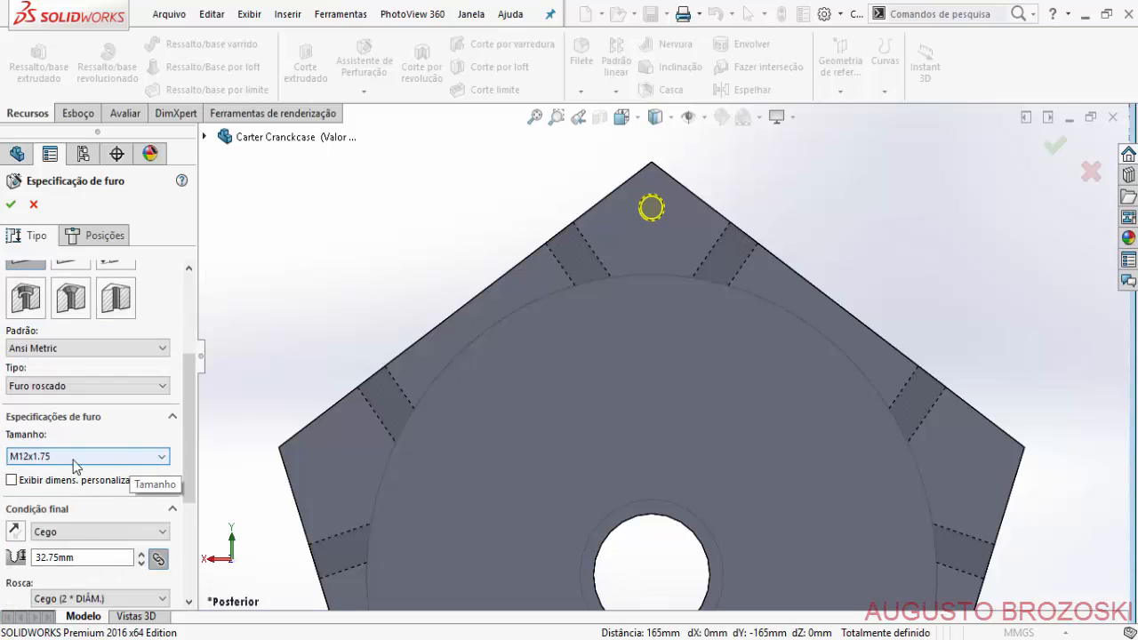
pyautogui.click(76, 457)
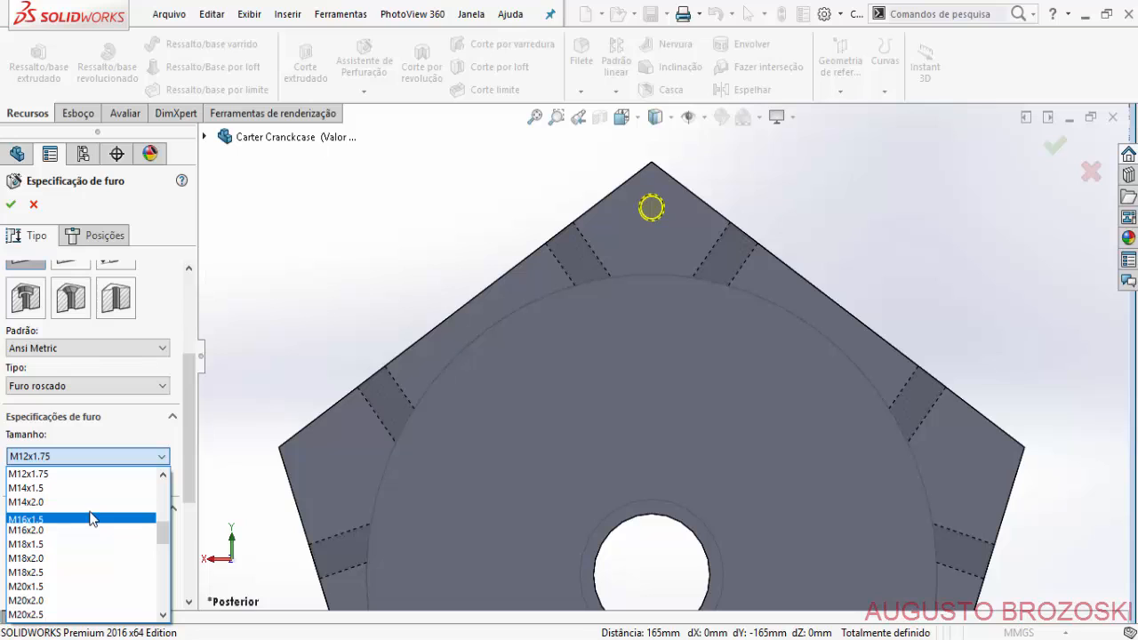
pyautogui.scroll(1, 93, 515)
pyautogui.click(94, 503)
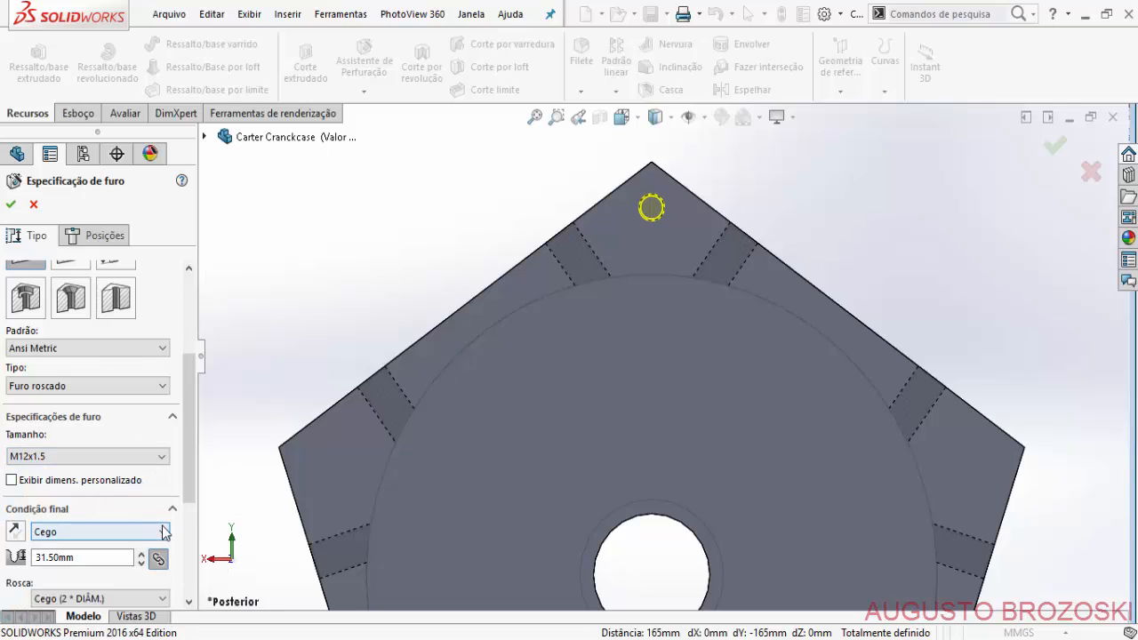
# Set the closed-face hole's blind depth to 28 mm, keeping the 24 mm thread depth, and create the hole.
pyautogui.click(191, 589)
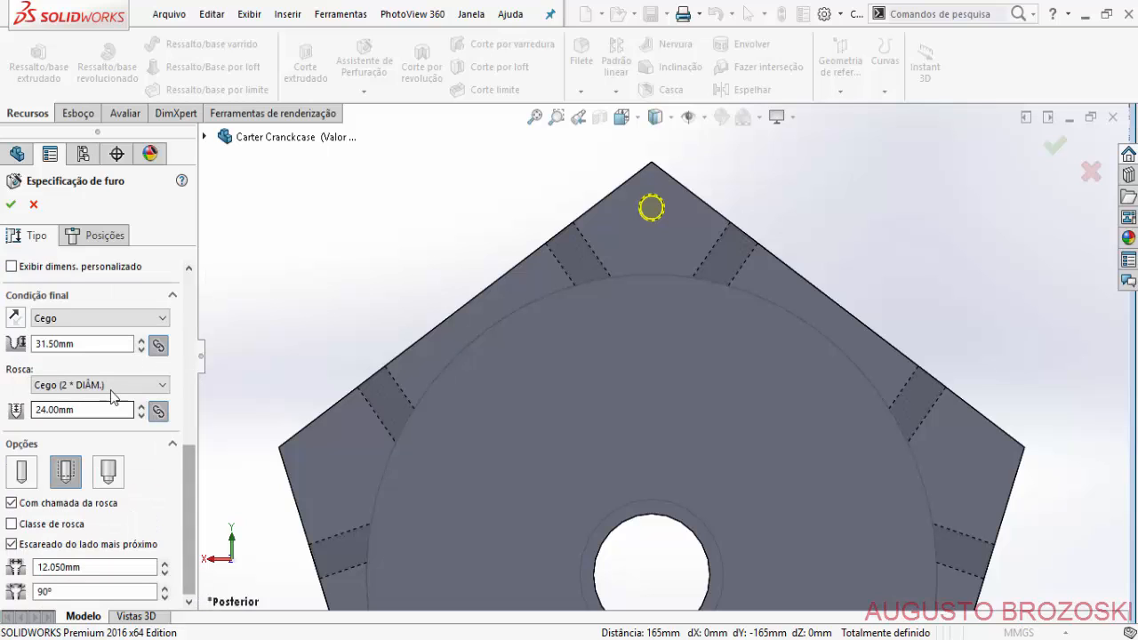
pyautogui.click(89, 344)
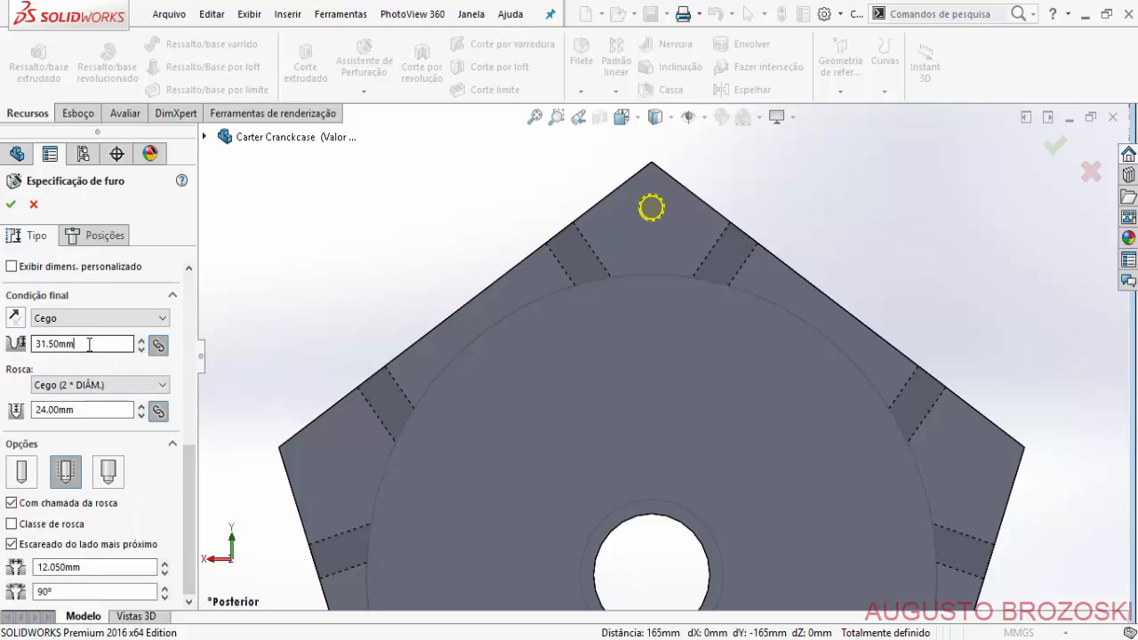
pyautogui.doubleClick(88, 344)
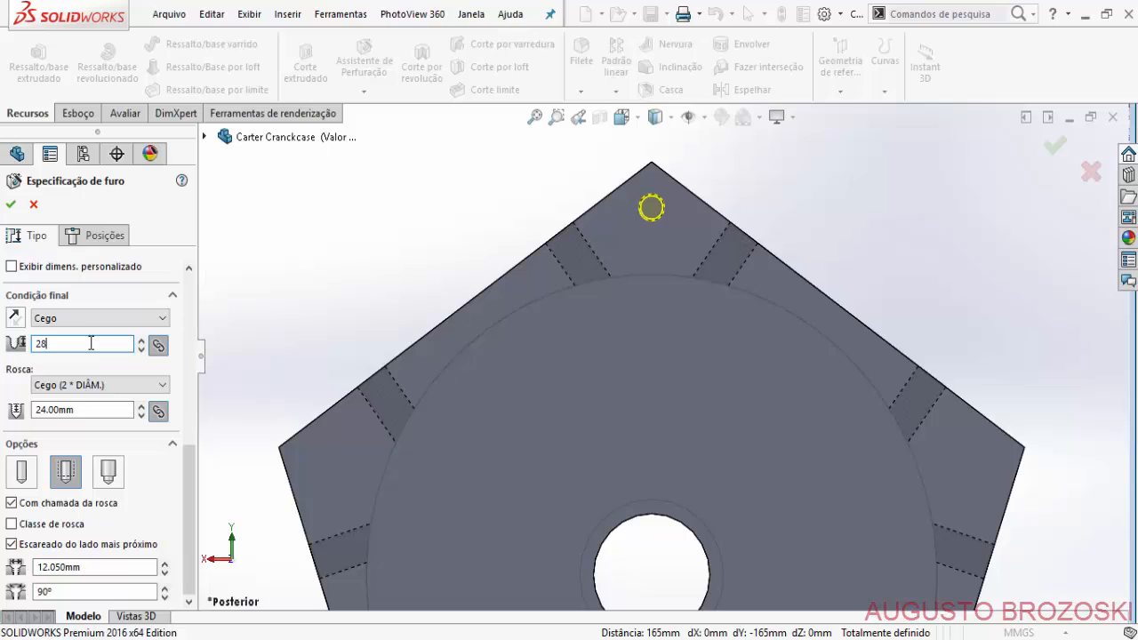
pyautogui.write('28')
pyautogui.press('Return')
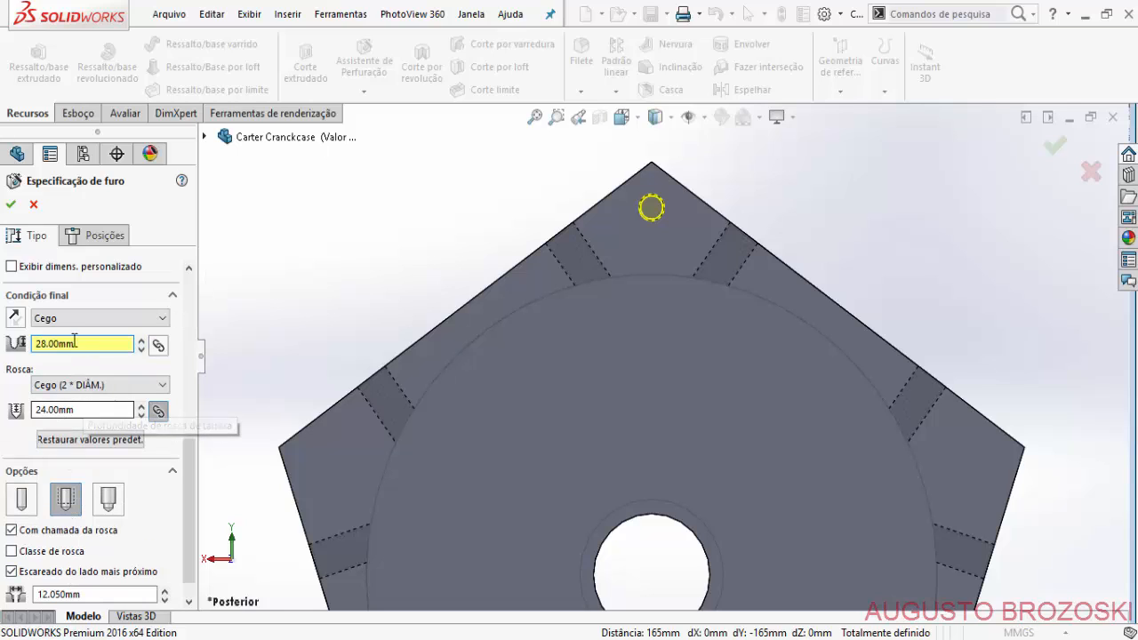
pyautogui.click(9, 203)
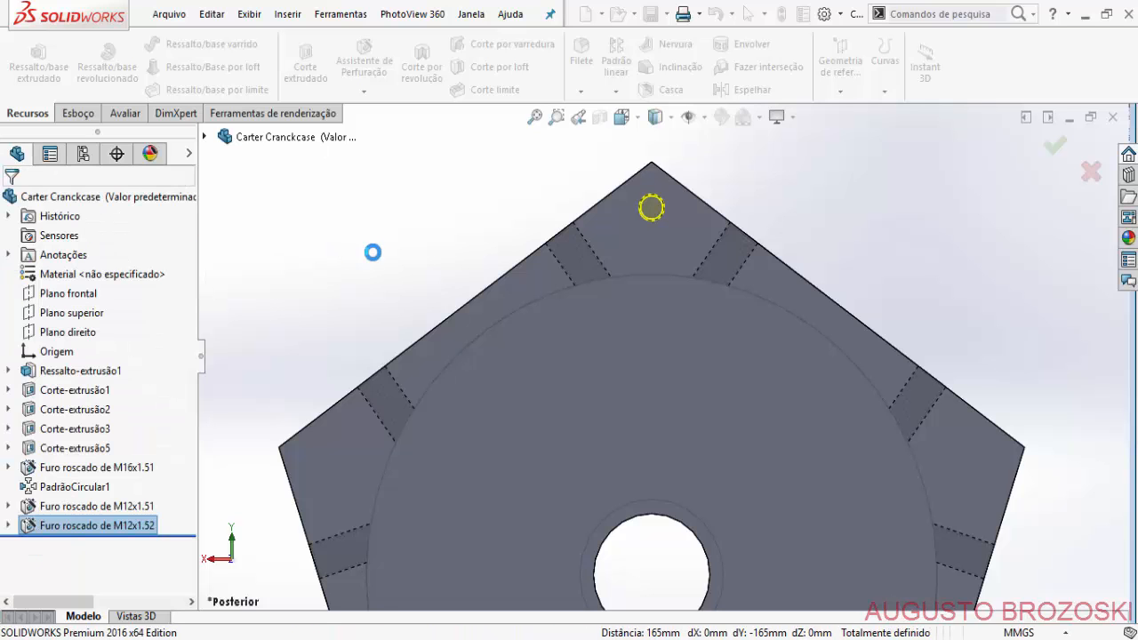
# Start a circular pattern that includes the M12x1.5 corner holes of both pentagonal faces.
pyautogui.moveTo(543, 211)
pyautogui.mouseDown(button='middle')
pyautogui.moveTo(579, 252)
pyautogui.moveTo(539, 196)
pyautogui.mouseUp(button='middle')
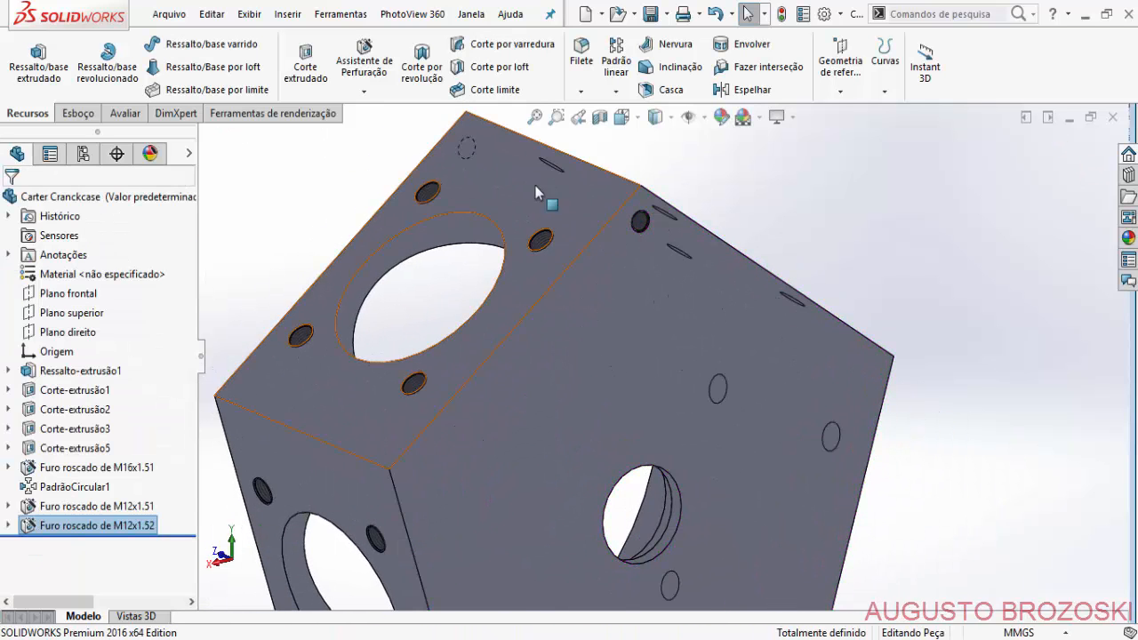
pyautogui.scroll(3, 651, 231)
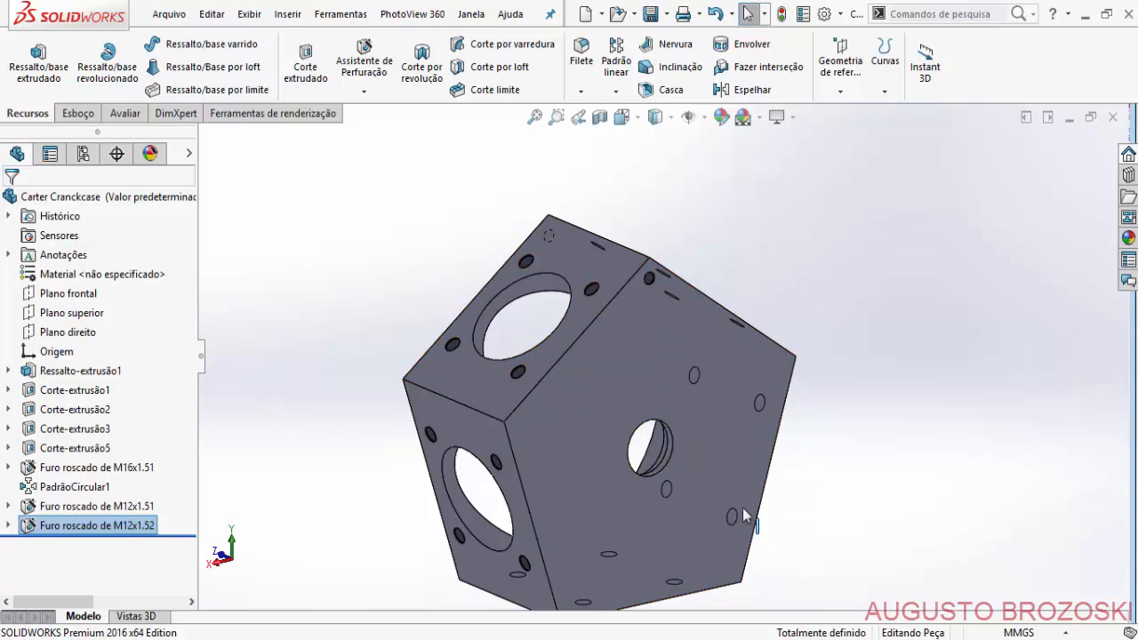
pyautogui.click(616, 93)
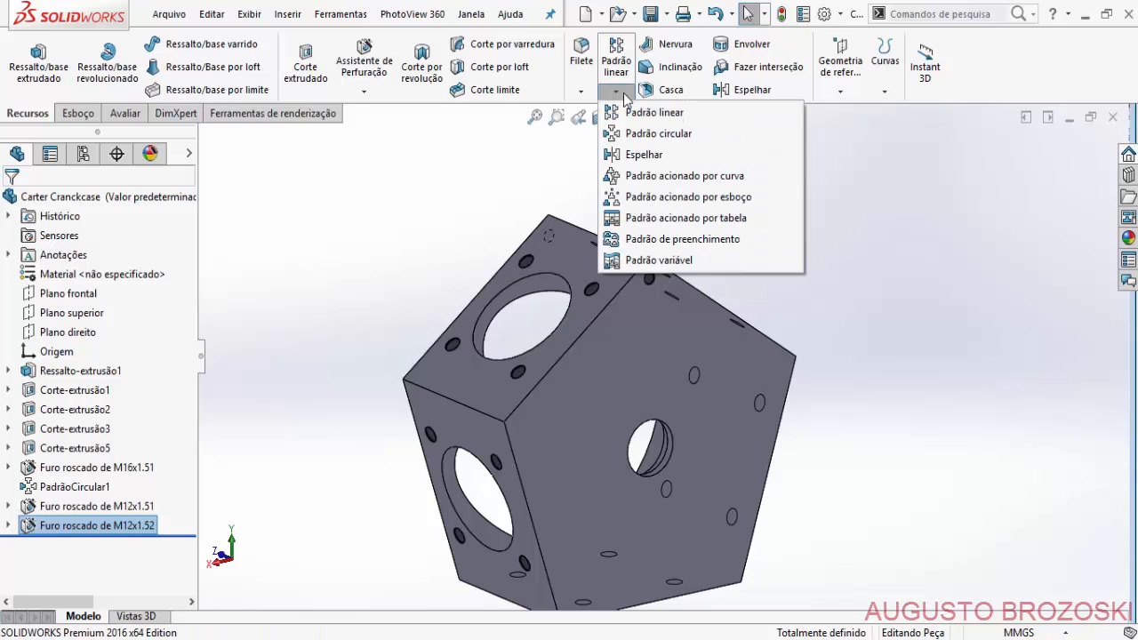
pyautogui.click(679, 135)
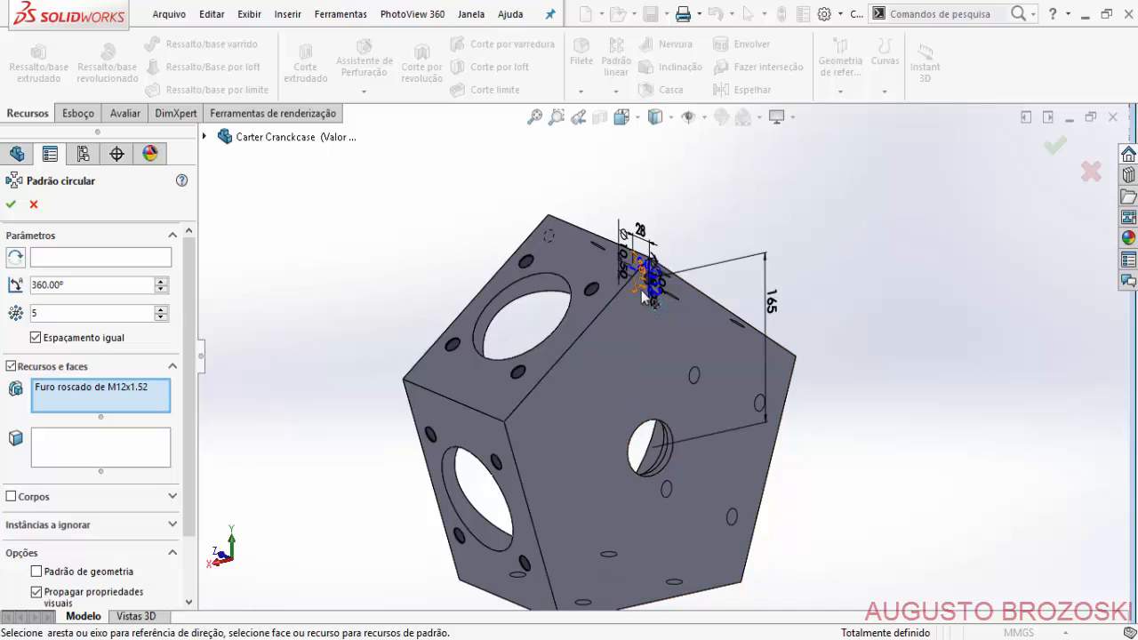
pyautogui.click(204, 138)
pyautogui.click(297, 447)
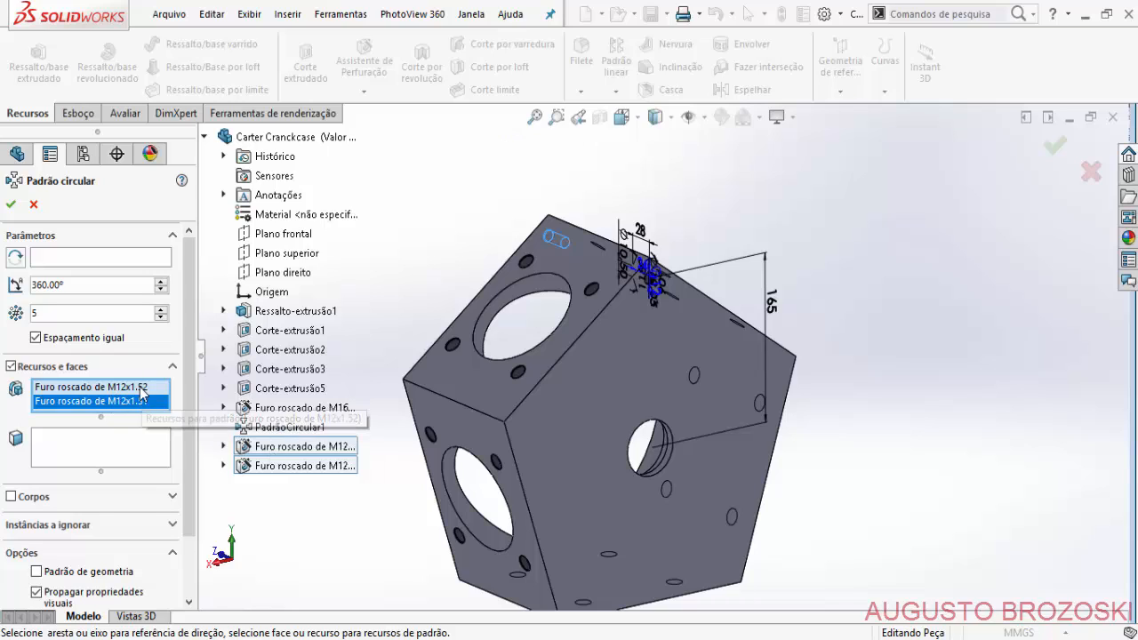
# Pattern the holes around the central bore's cylindrical face with 5 equally spaced instances over 360°, and create the pattern.
pyautogui.click(55, 259)
pyautogui.scroll(-3, 654, 457)
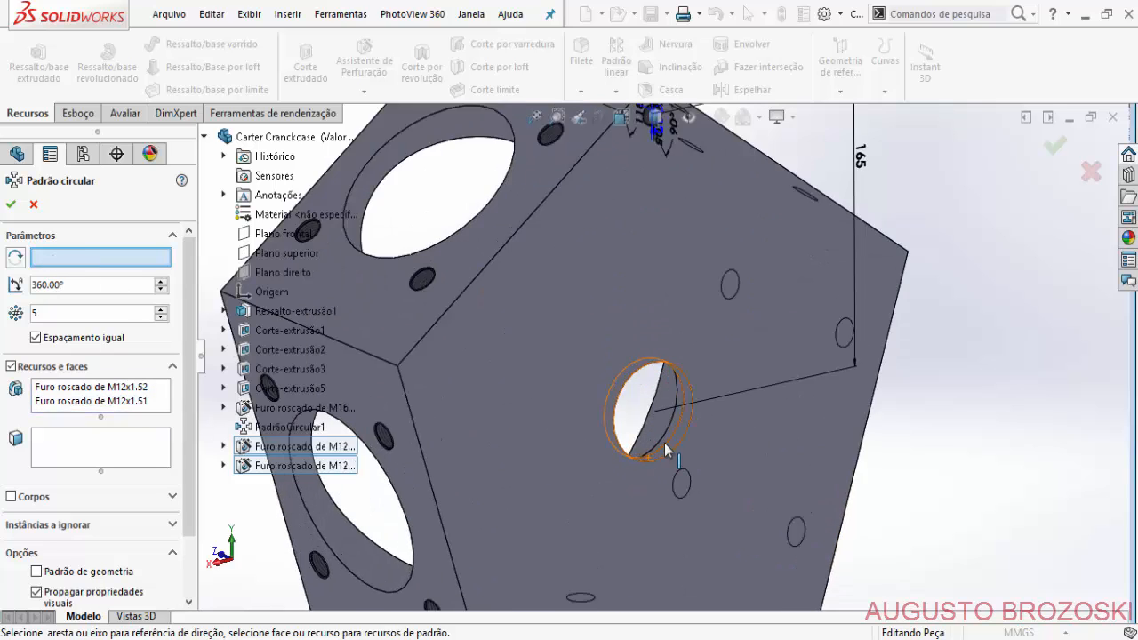
pyautogui.scroll(-3, 665, 450)
pyautogui.click(737, 343)
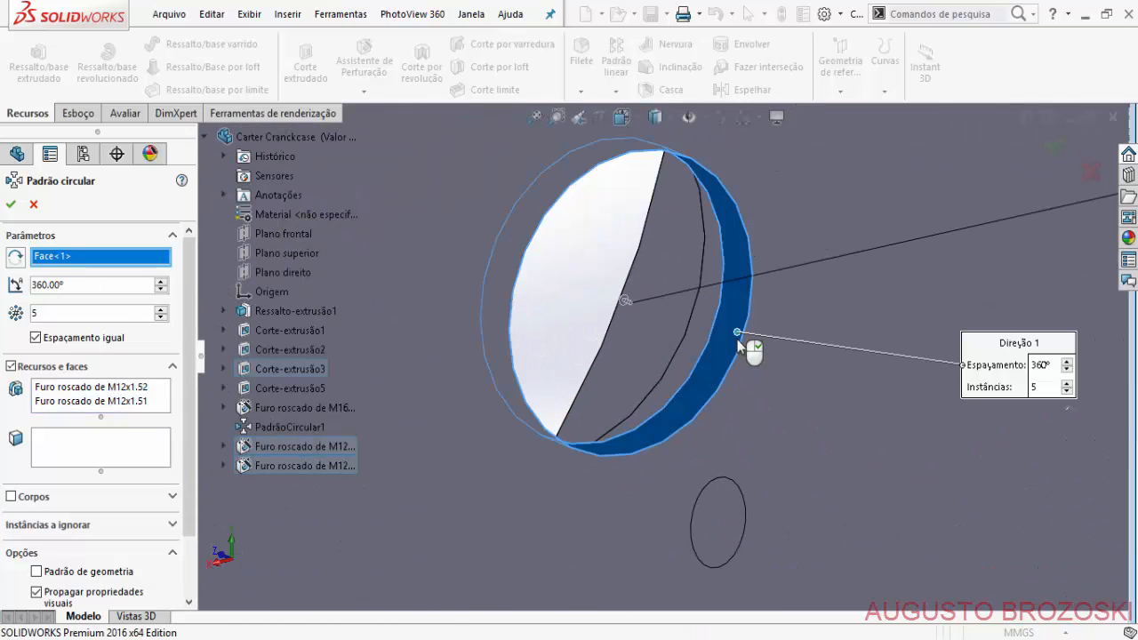
pyautogui.scroll(8, 738, 343)
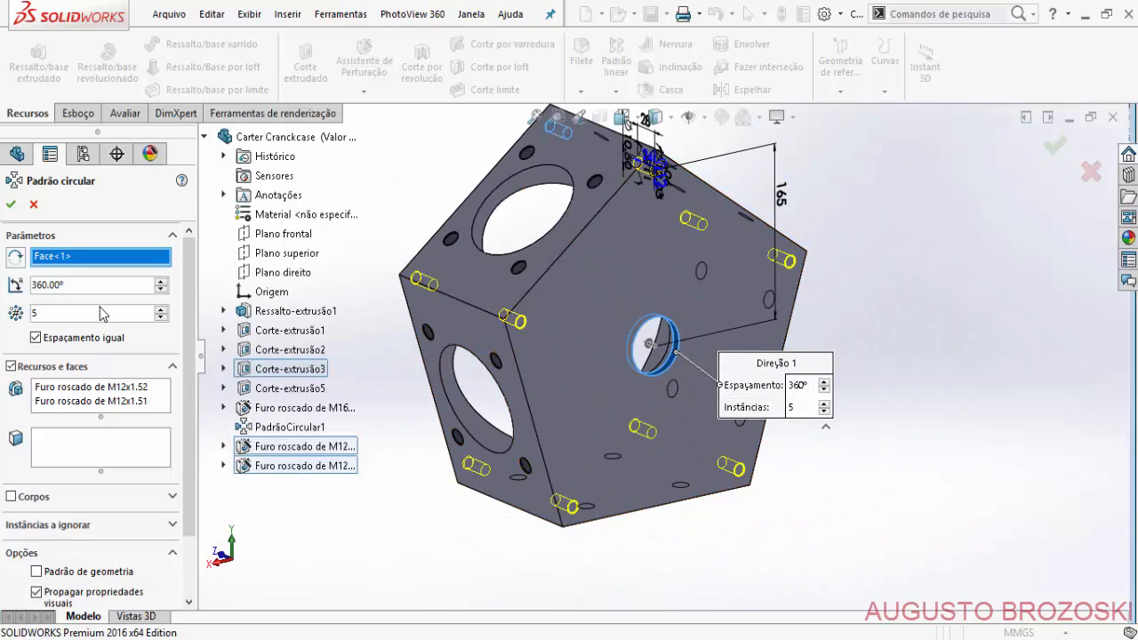
pyautogui.click(11, 206)
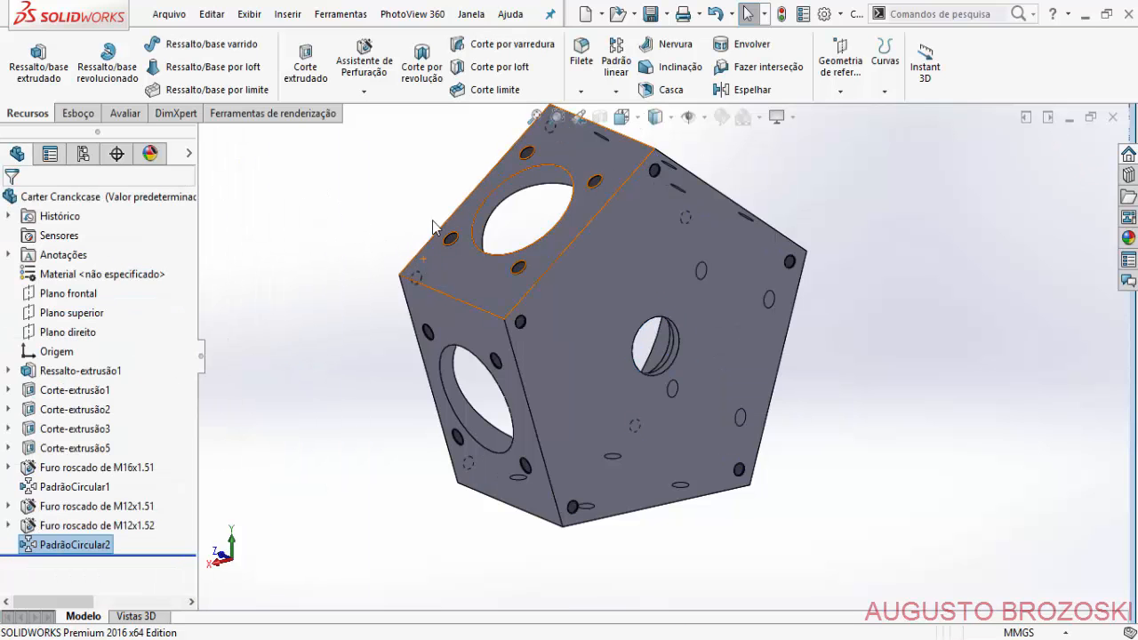
# Check the PDF section view for the closed-end groove, and start a sketch on the closed pentagonal face, viewed squarely.
pyautogui.click(634, 118)
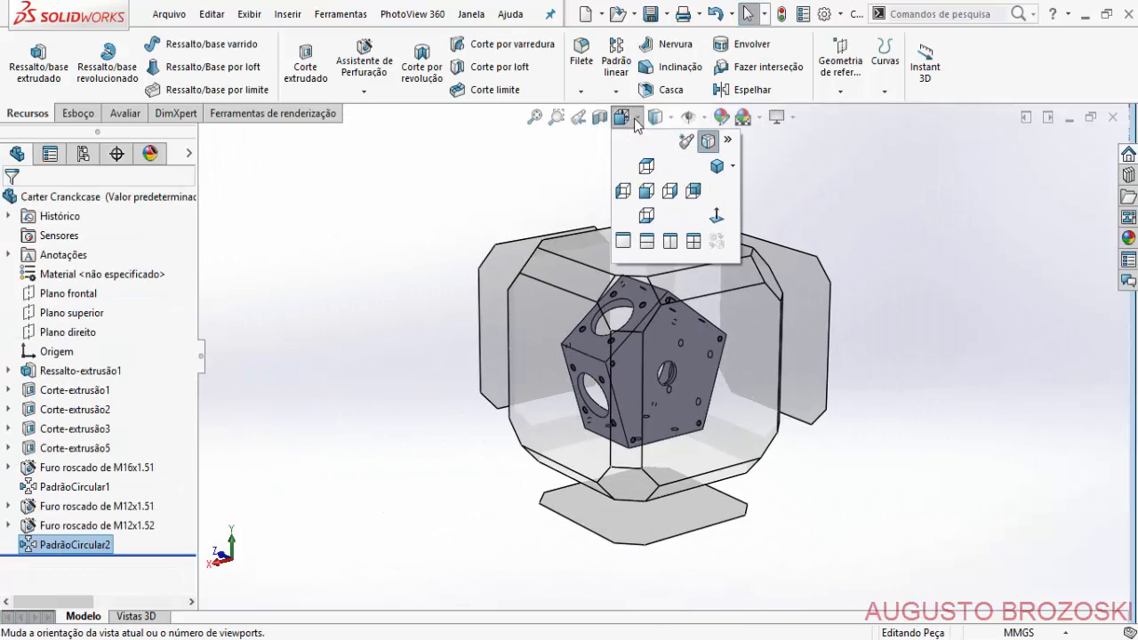
pyautogui.click(716, 165)
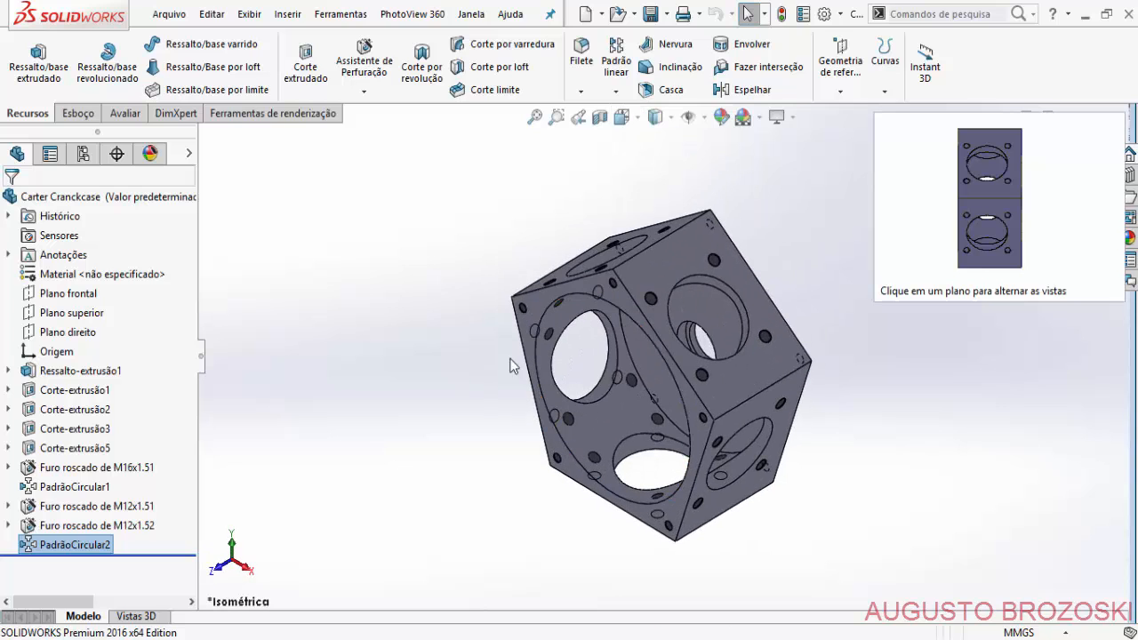
pyautogui.click(460, 475)
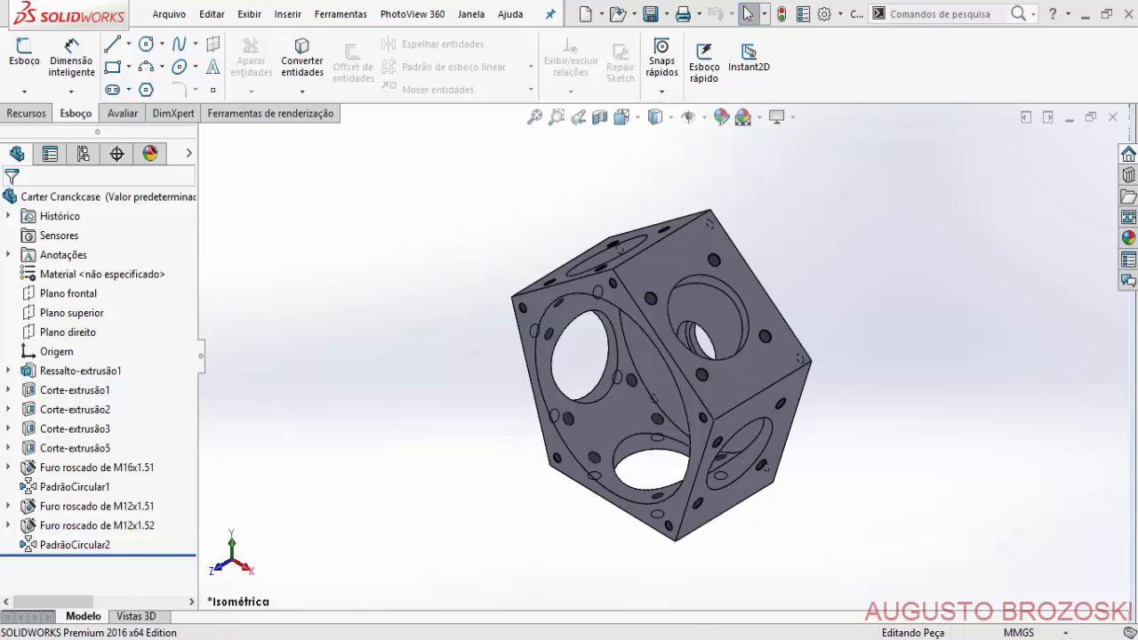
pyautogui.click(721, 639)
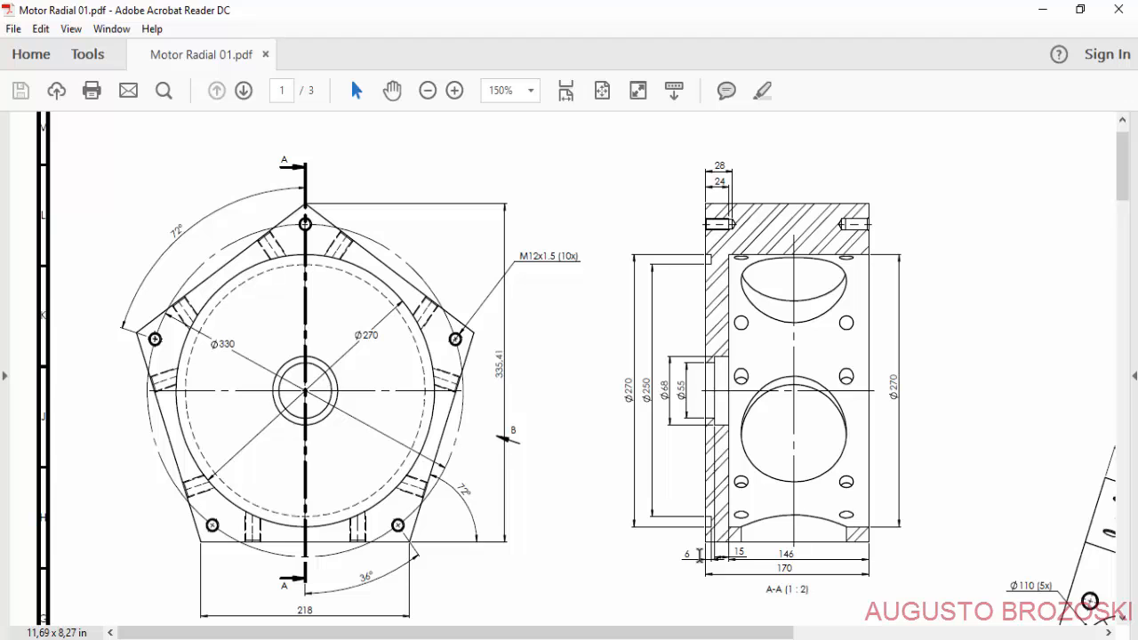
pyautogui.click(1041, 11)
pyautogui.moveTo(708, 343); pyautogui.dragTo(526, 343, button='middle')
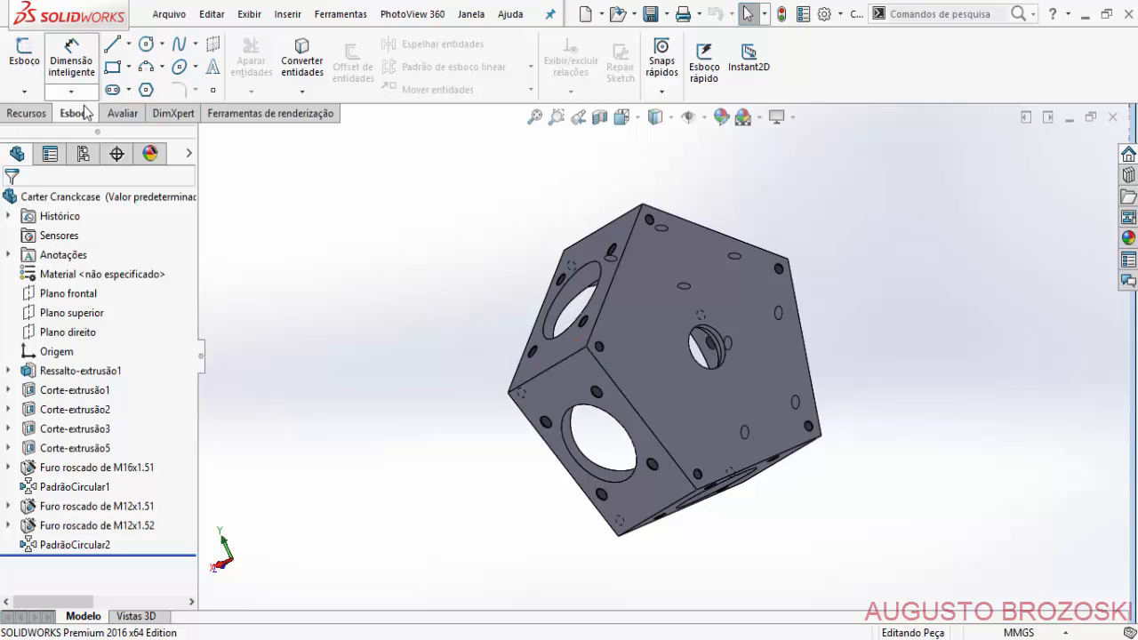
pyautogui.click(27, 60)
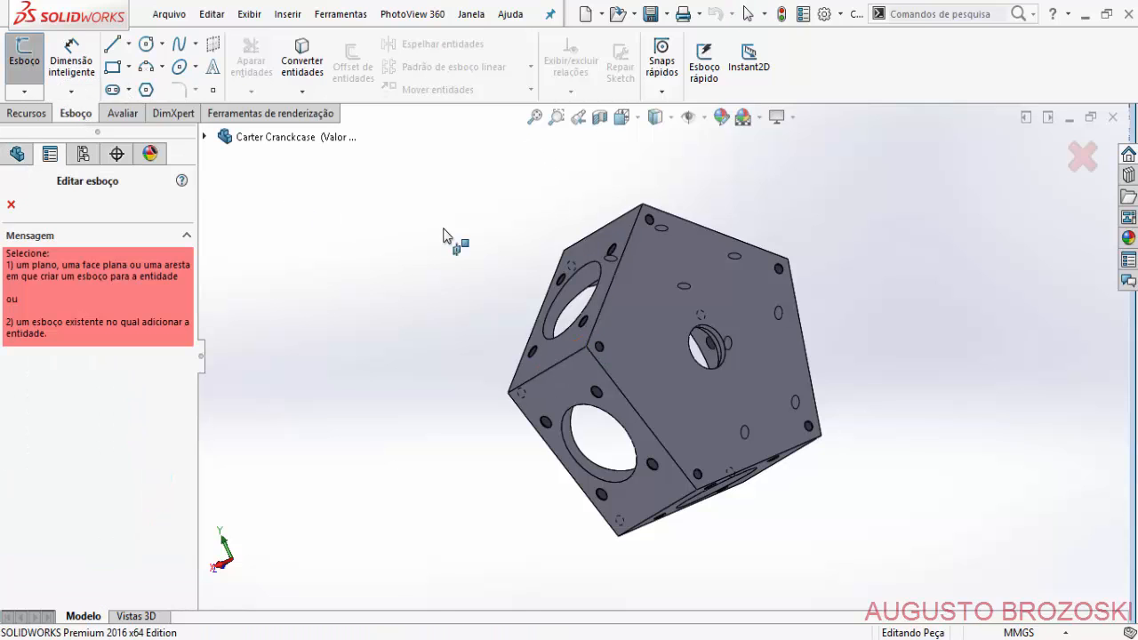
pyautogui.click(649, 287)
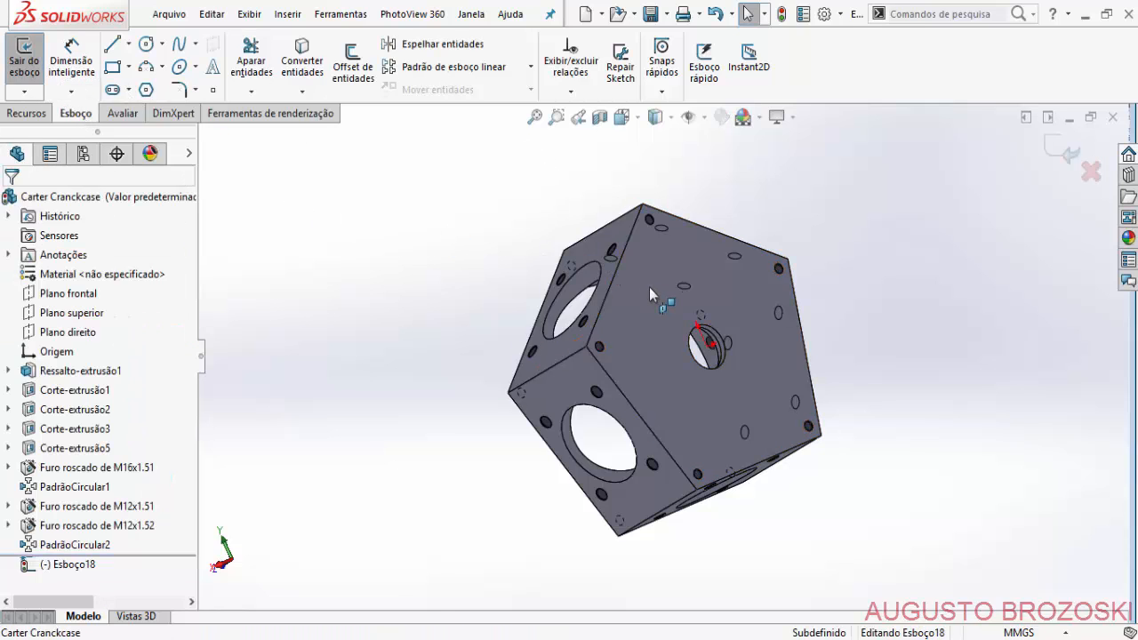
pyautogui.click(634, 118)
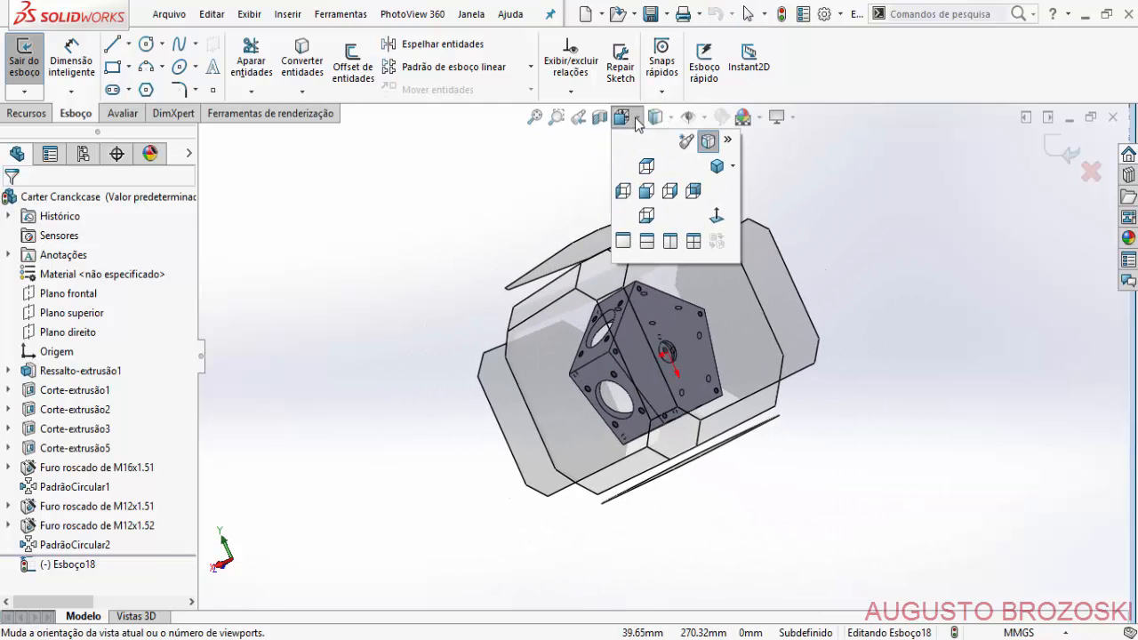
pyautogui.click(716, 216)
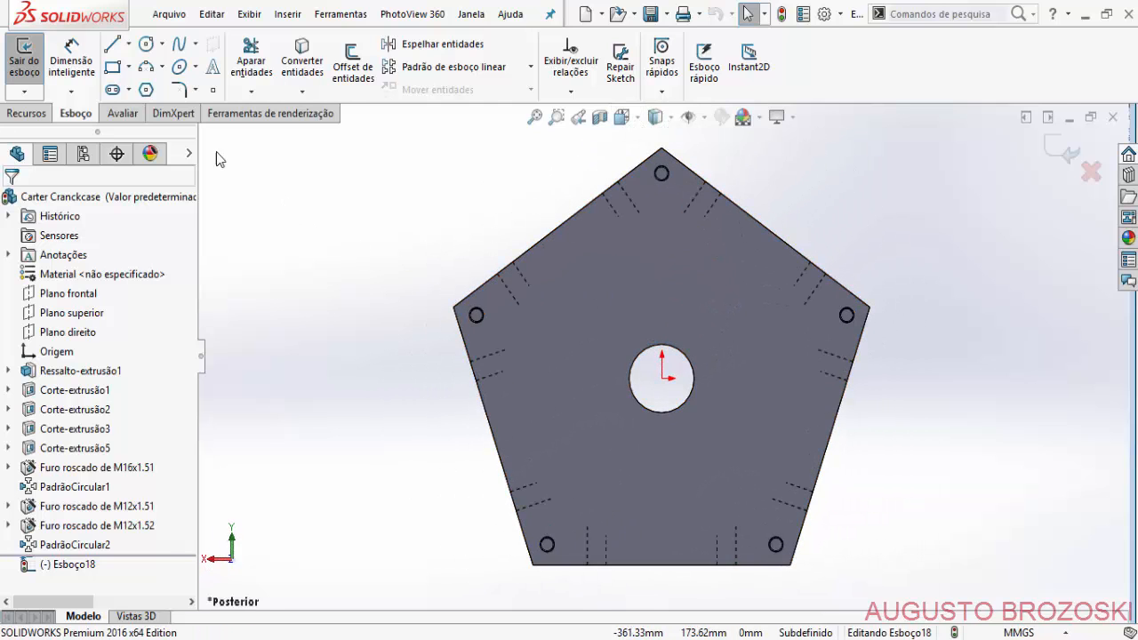
# Sketch two concentric circles centred on the origin, both between the central bore and the corner holes, as the groove outline.
pyautogui.click(148, 49)
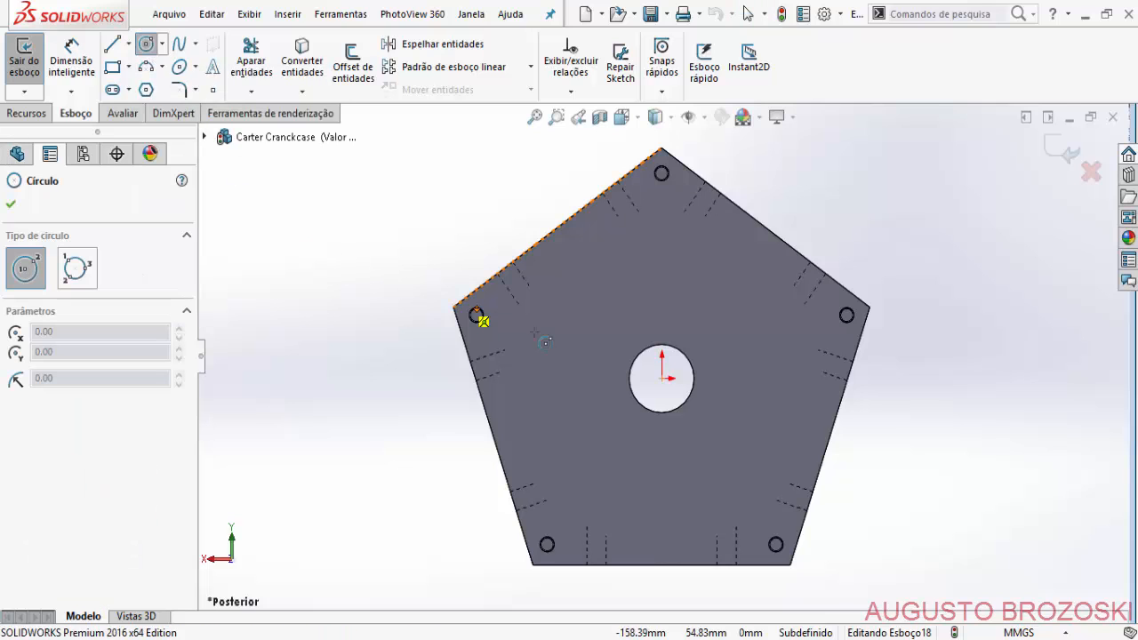
pyautogui.click(661, 378)
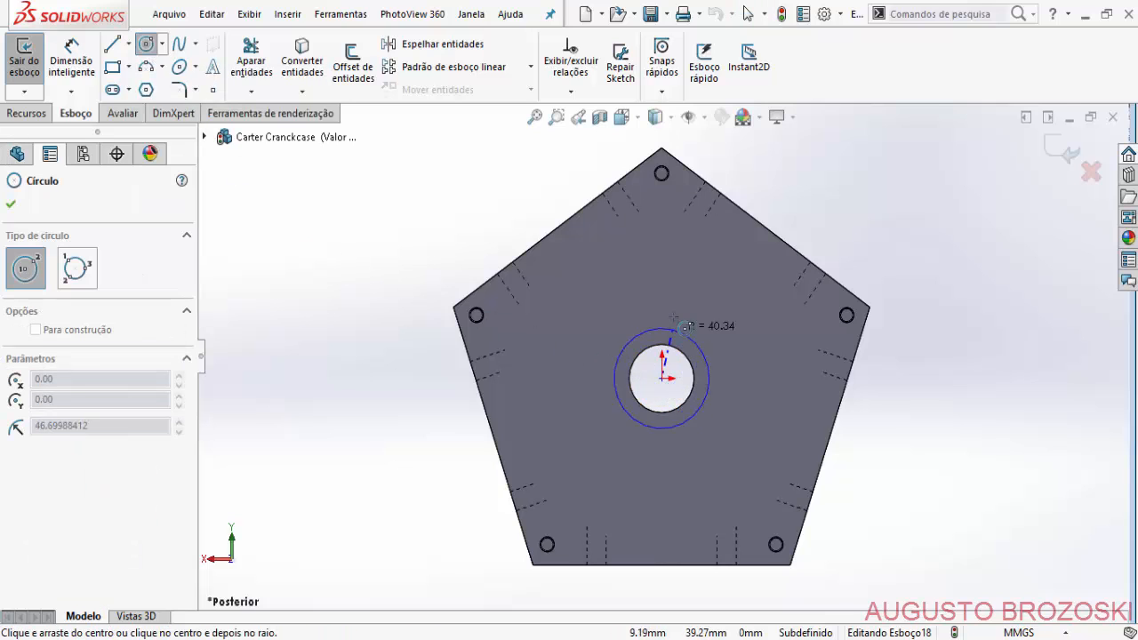
pyautogui.click(680, 247)
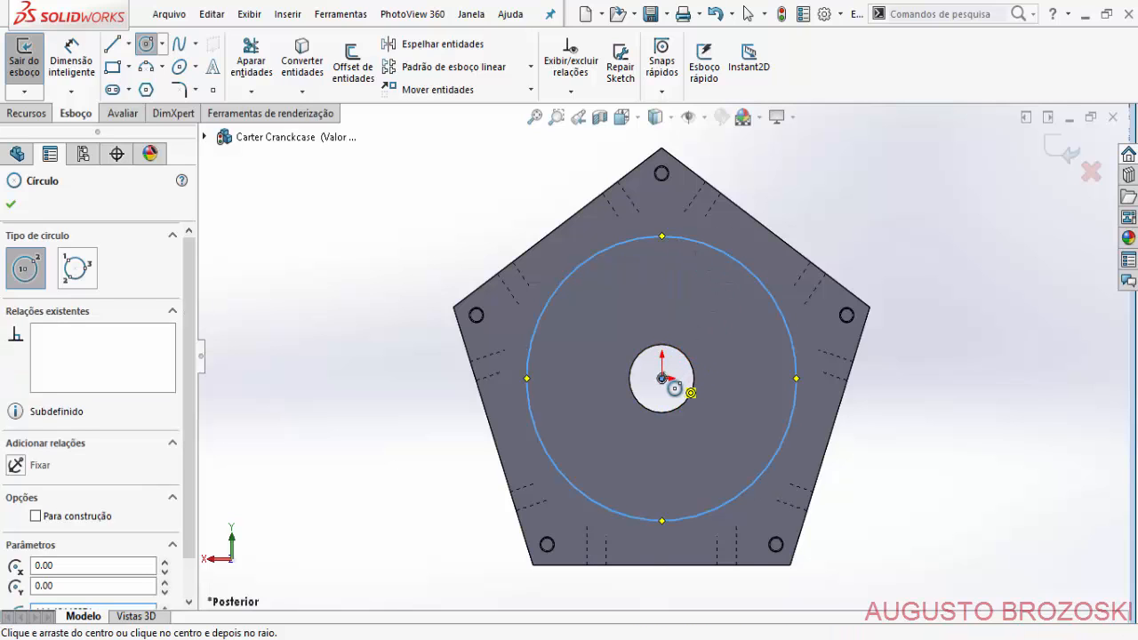
pyautogui.click(661, 378)
pyautogui.click(578, 304)
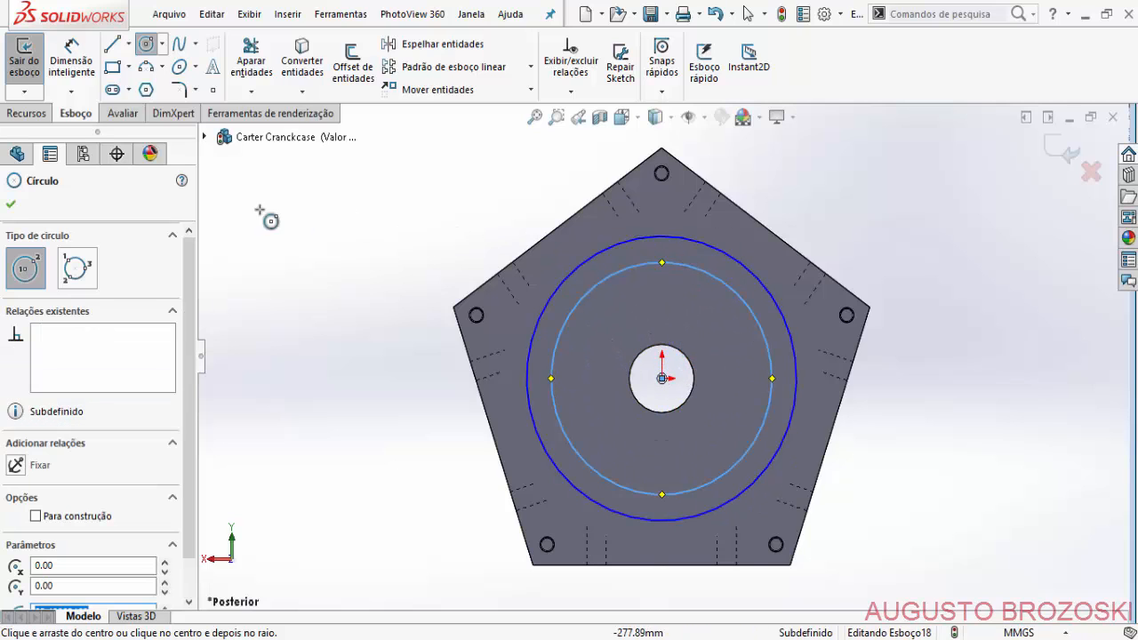
pyautogui.click(11, 206)
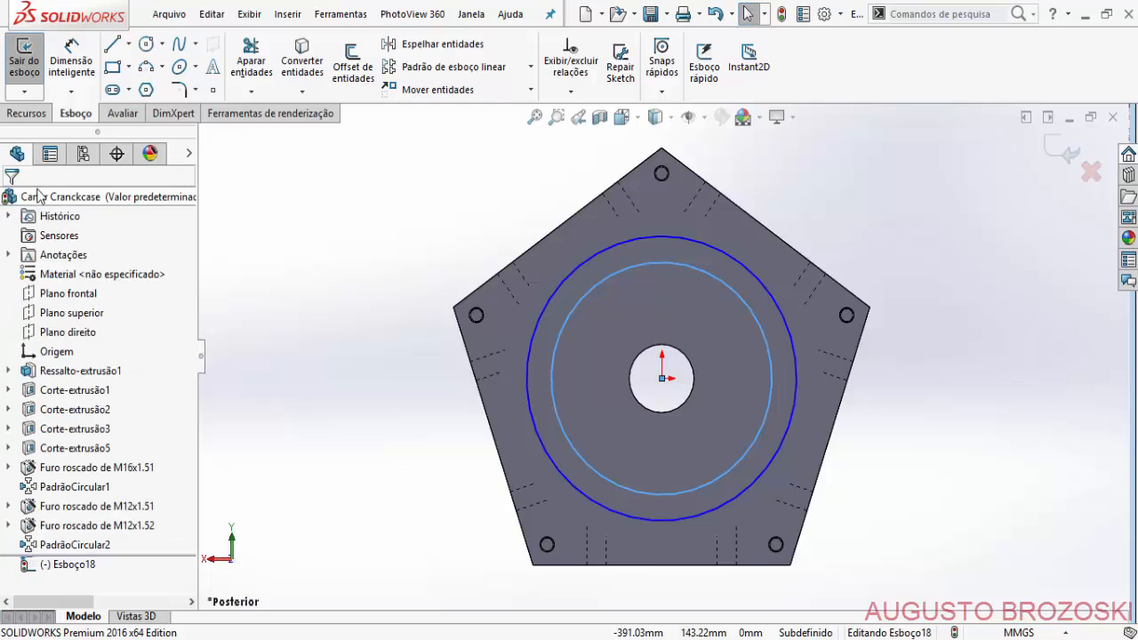
# Dimension the two concentric groove circles to diameters of 250 mm and 270 mm, and finish the sketch.
pyautogui.click(75, 64)
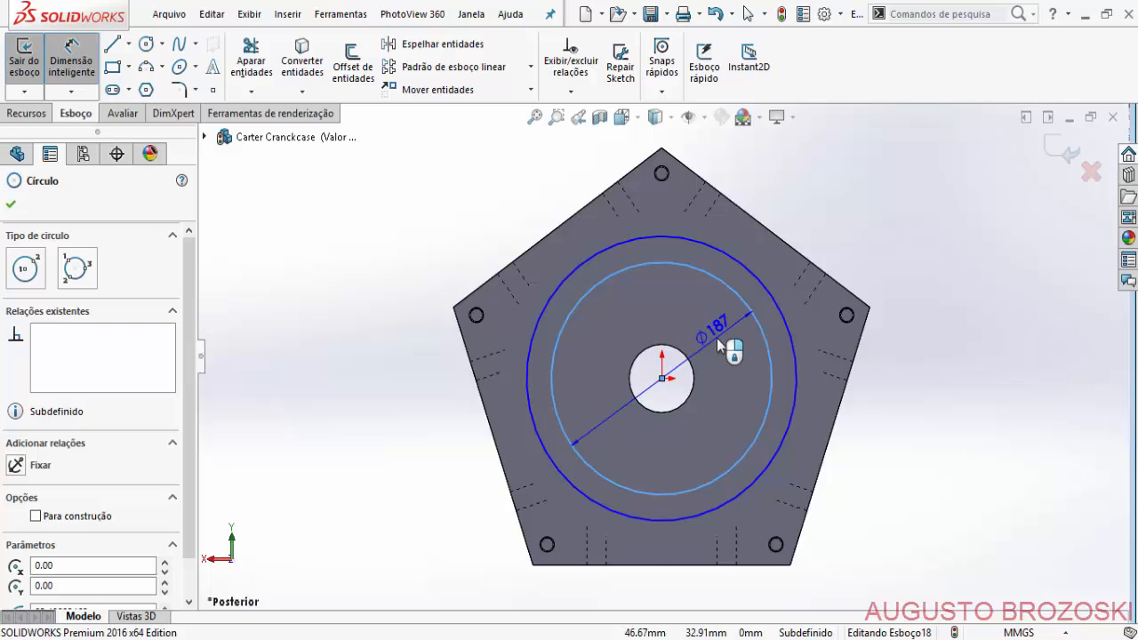
pyautogui.click(716, 337)
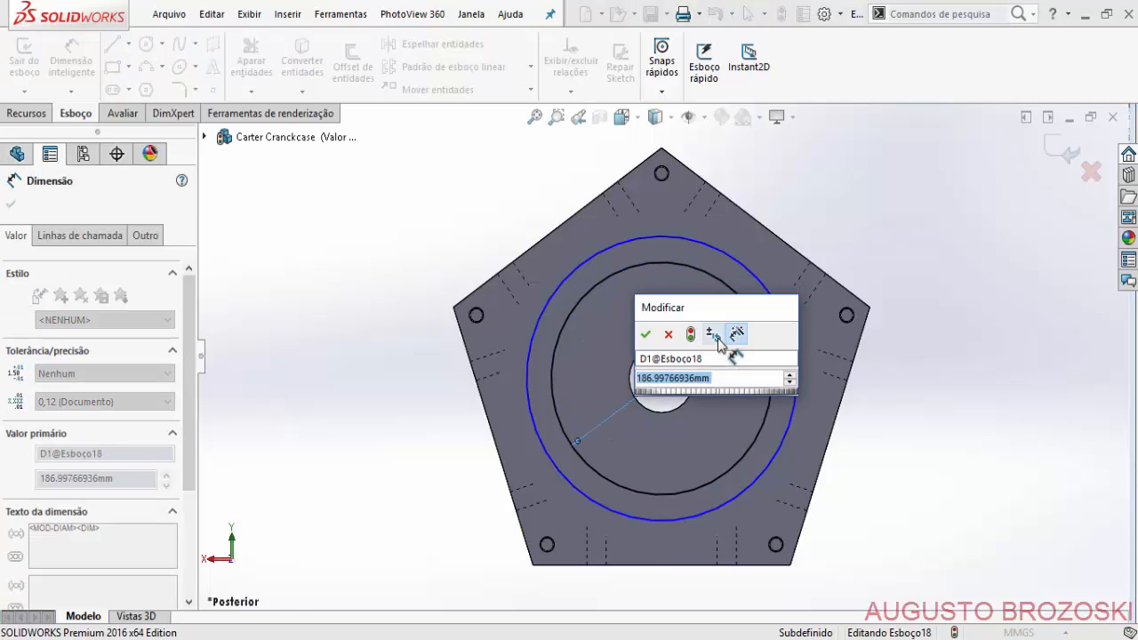
pyautogui.write('250')
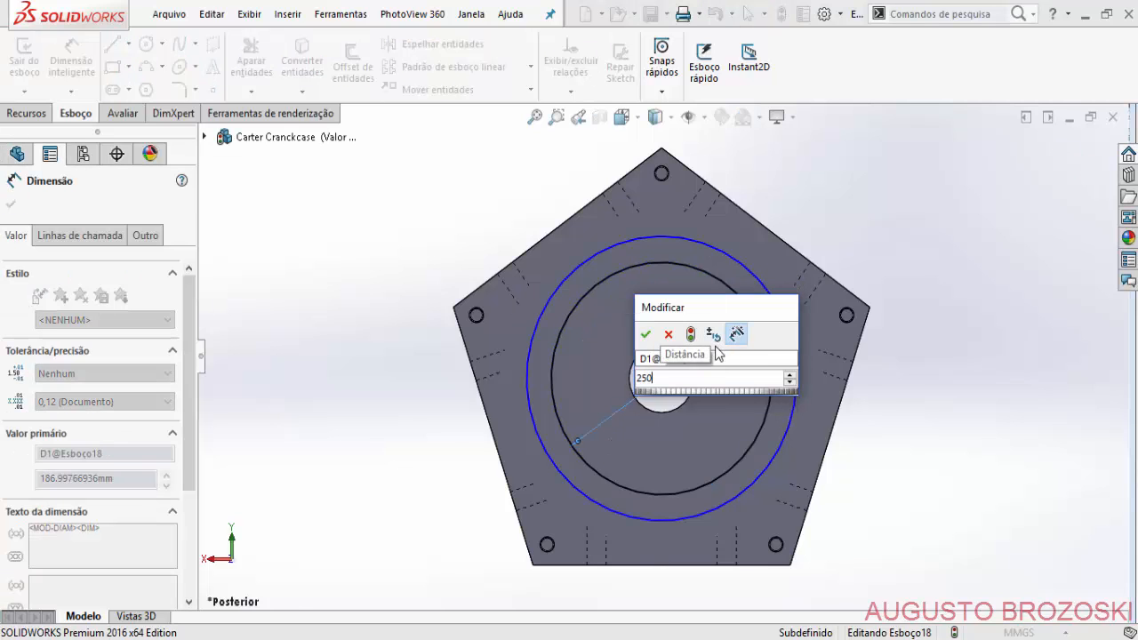
pyautogui.press('Return')
pyautogui.scroll(-3, 724, 297)
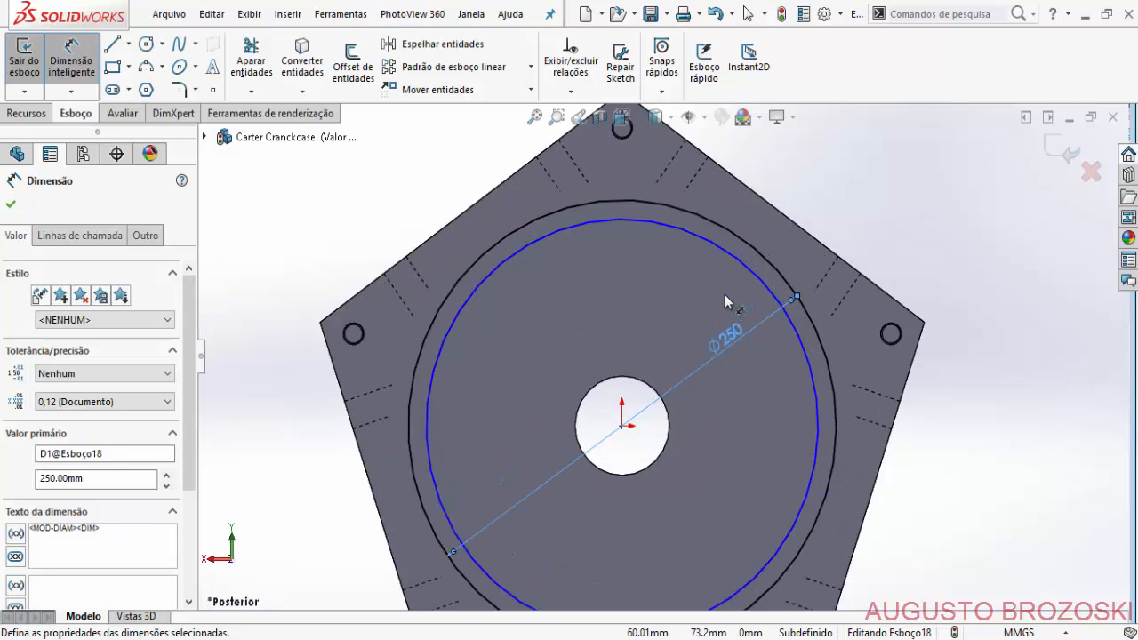
pyautogui.click(720, 257)
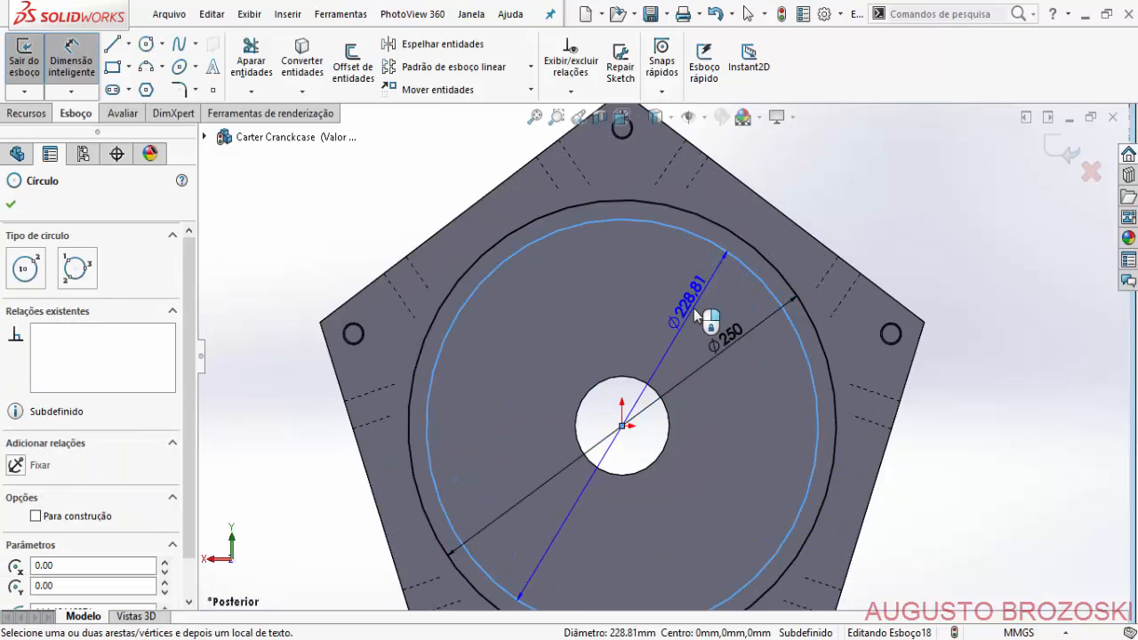
pyautogui.click(696, 316)
pyautogui.write('70')
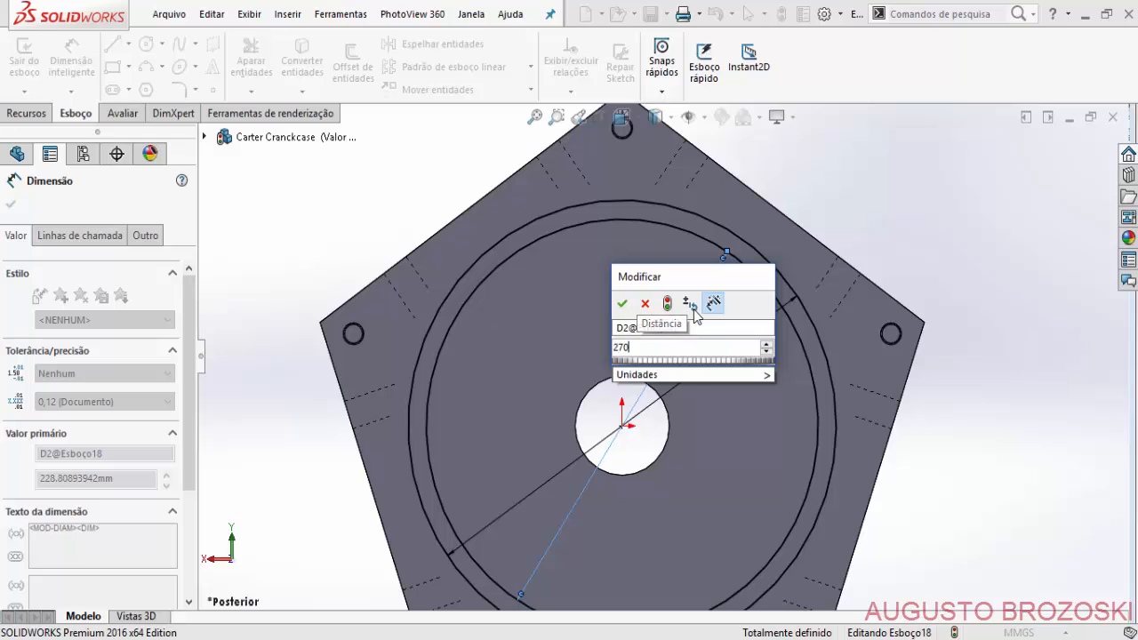
pyautogui.press('Return')
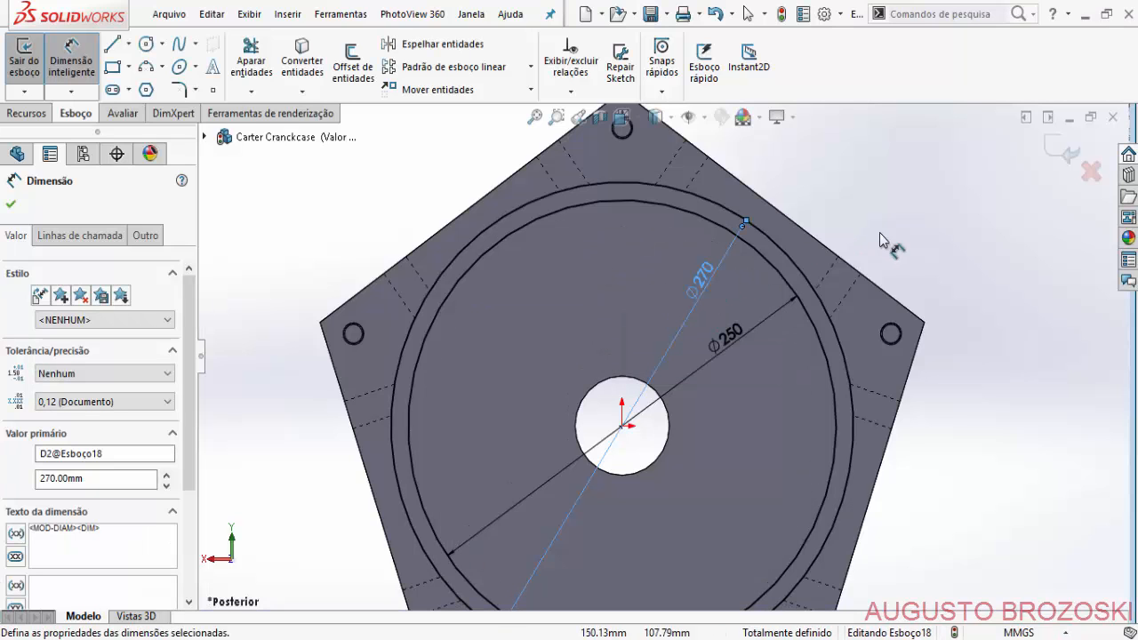
pyautogui.scroll(2, 835, 270)
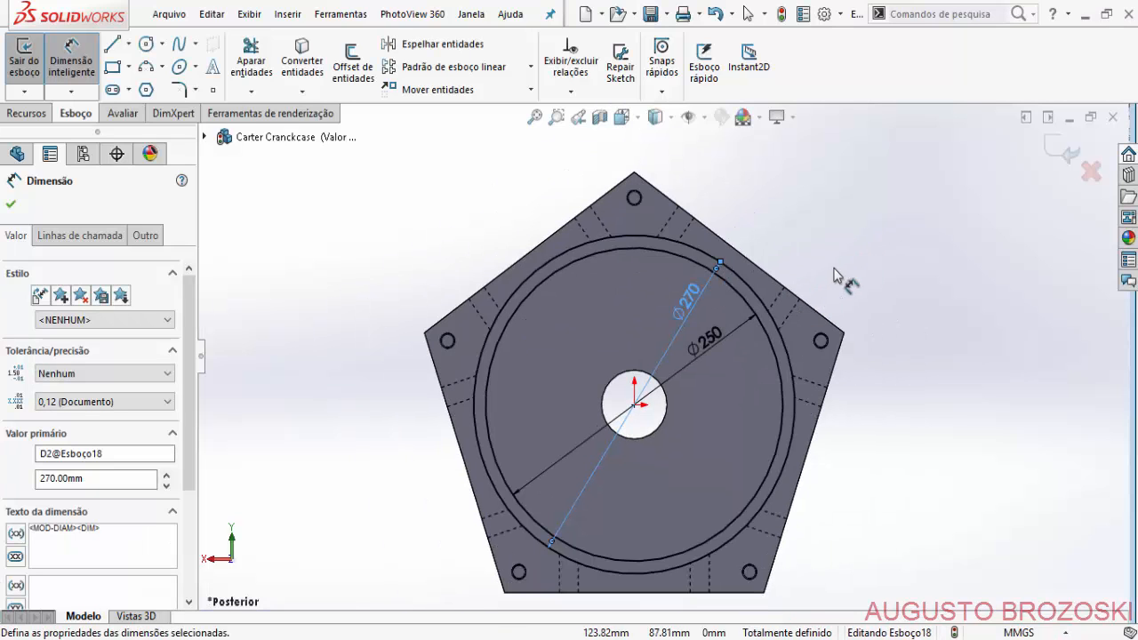
pyautogui.click(1062, 151)
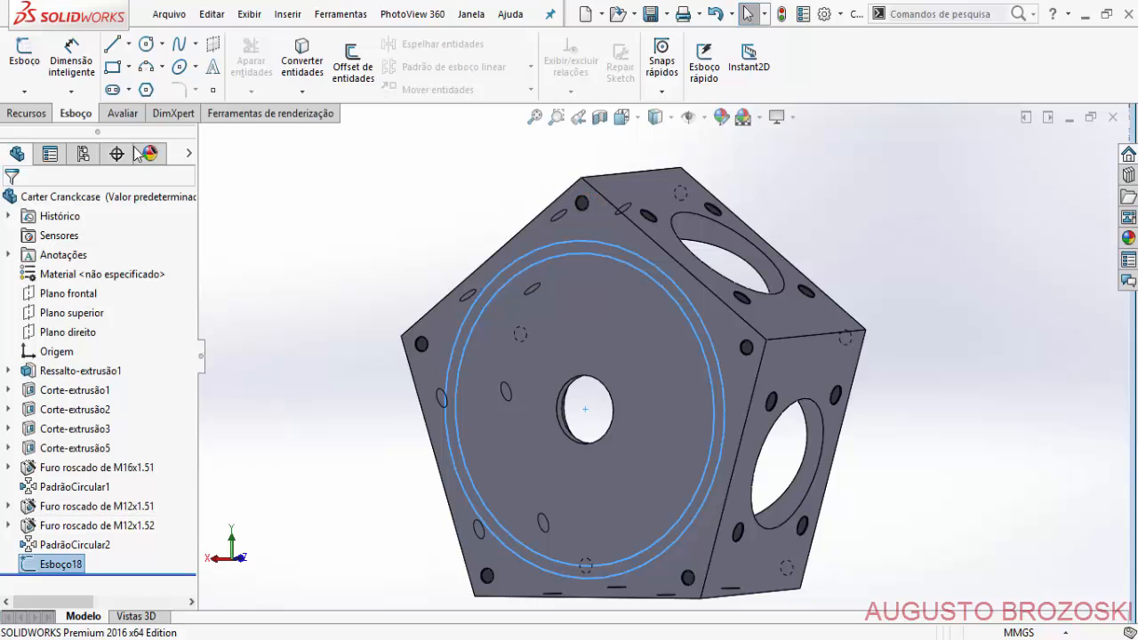
# Cut the ring between the two circles 6 mm deep into the closed pentagonal face with a blind Extruded Cut.
pyautogui.click(33, 117)
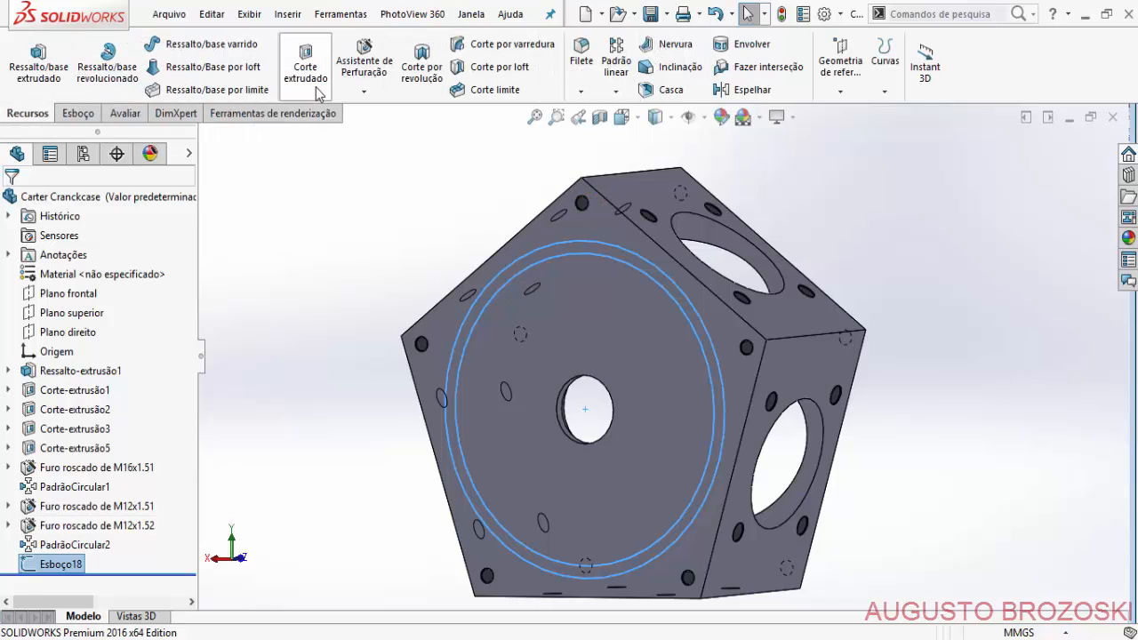
pyautogui.click(307, 76)
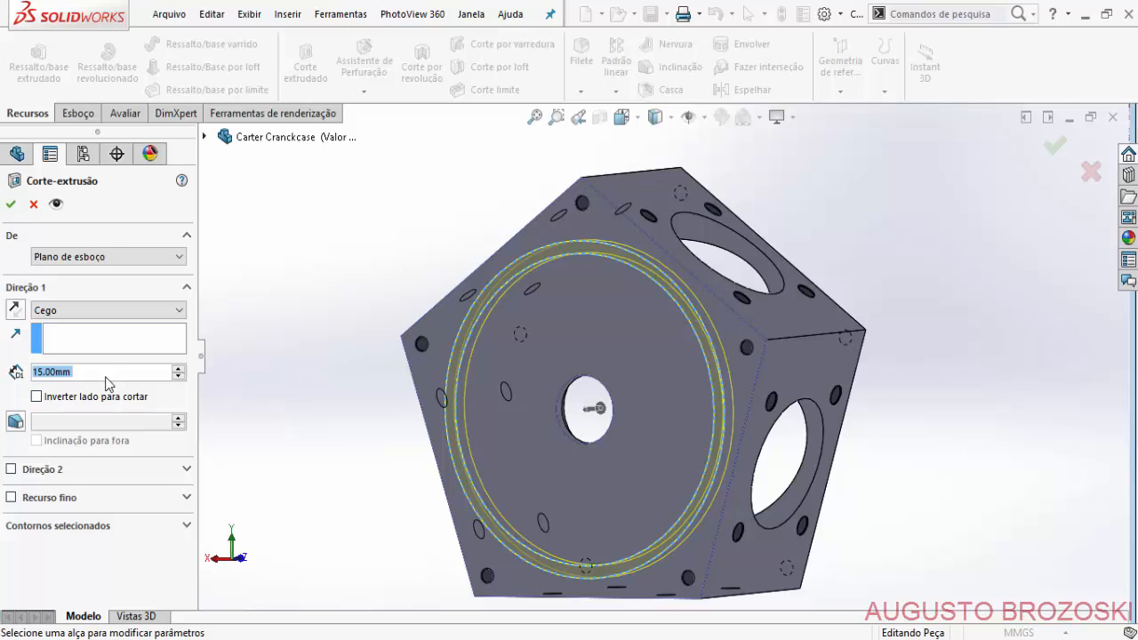
pyautogui.write('6')
pyautogui.press('Return')
pyautogui.click(10, 204)
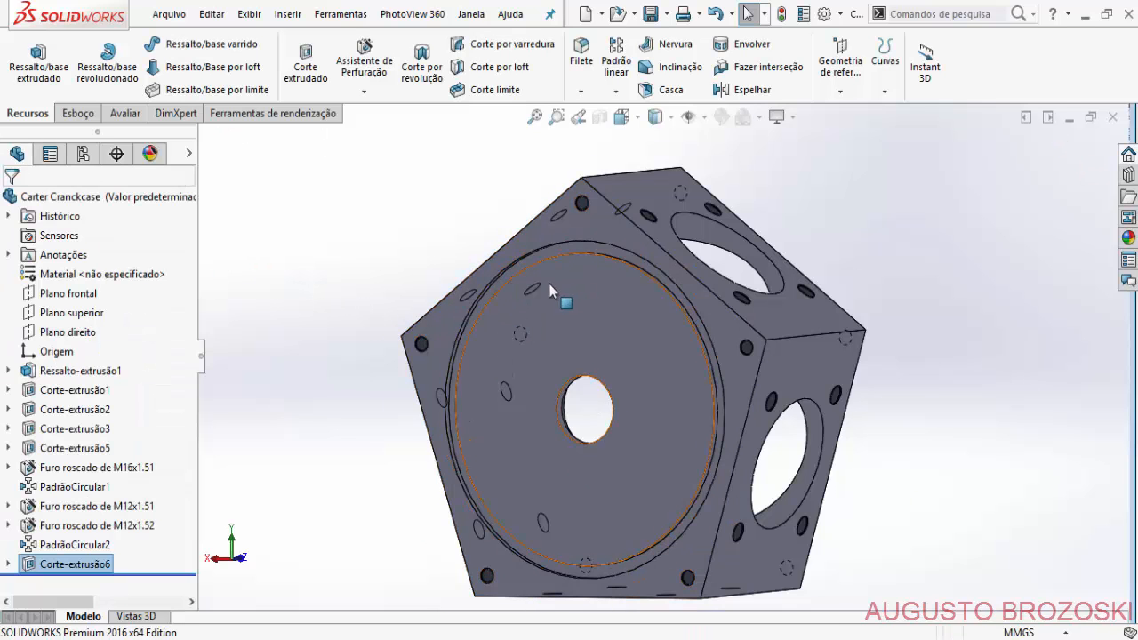
# Assign the steel AISI 304 from the SOLIDWORKS materials library to the crankcase, and save the part.
pyautogui.moveTo(549, 283); pyautogui.dragTo(571, 276, button='middle')
pyautogui.scroll(-2, 571, 275)
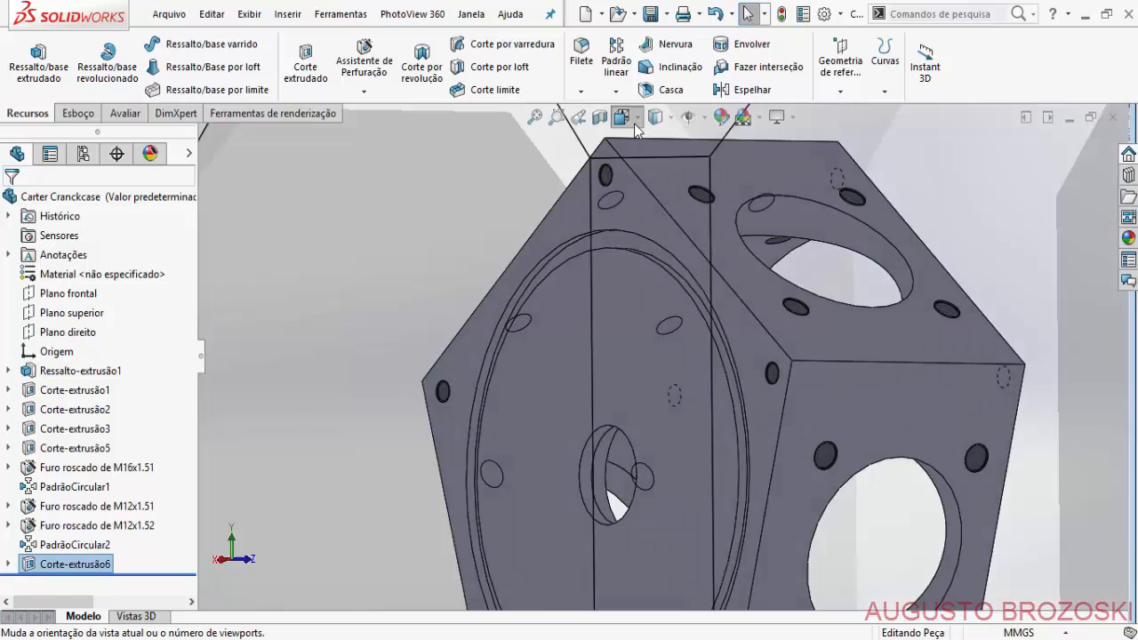
pyautogui.click(633, 121)
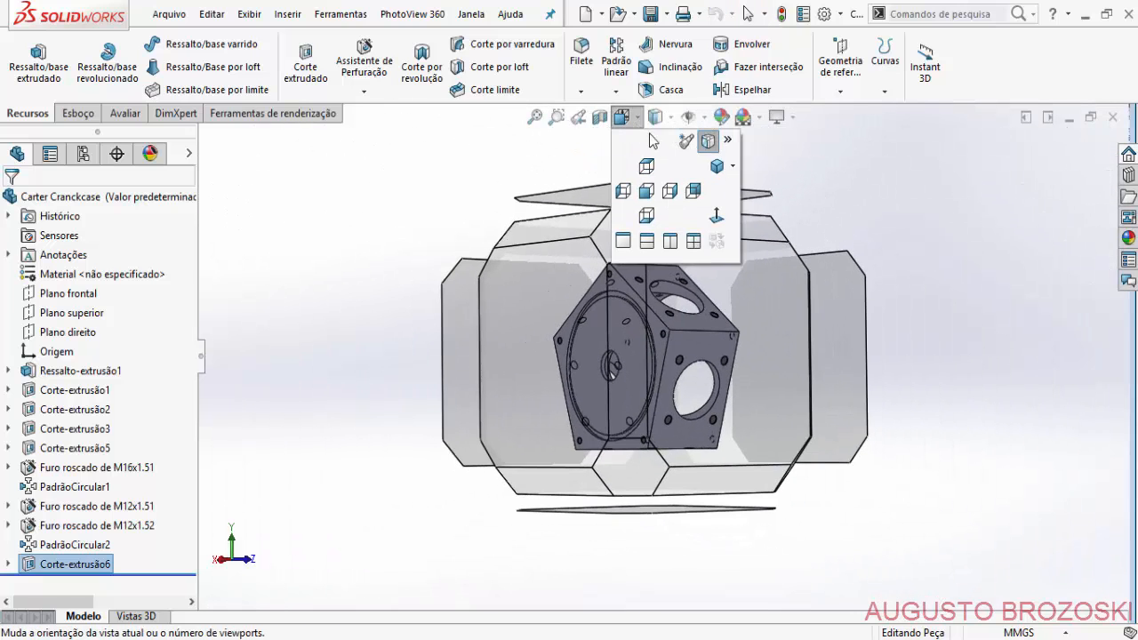
pyautogui.click(716, 166)
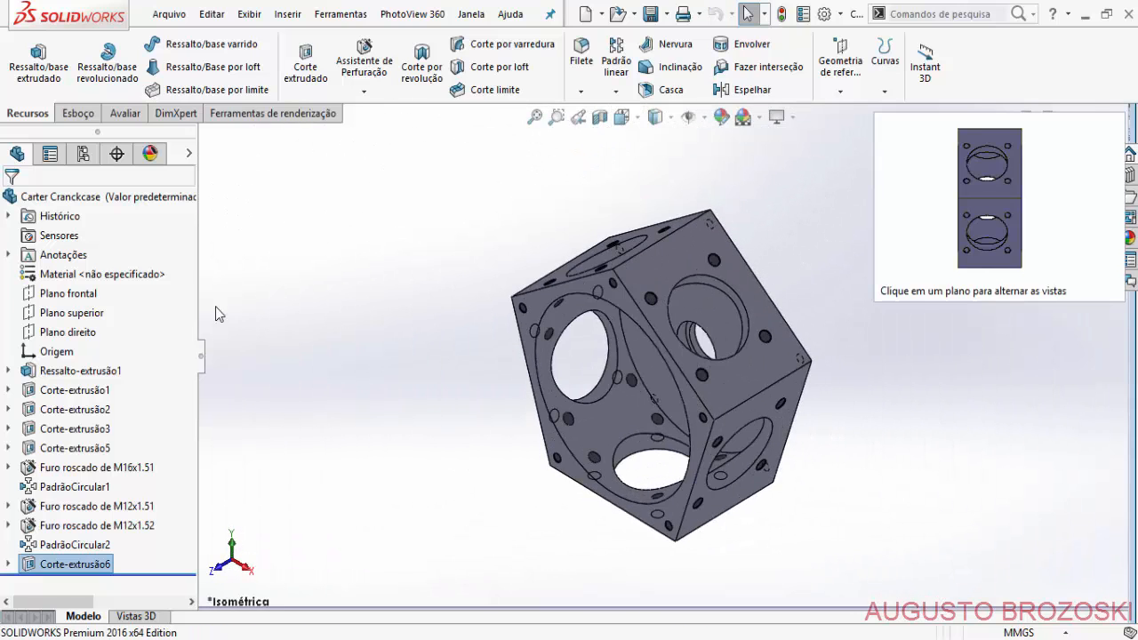
pyautogui.rightClick(120, 275)
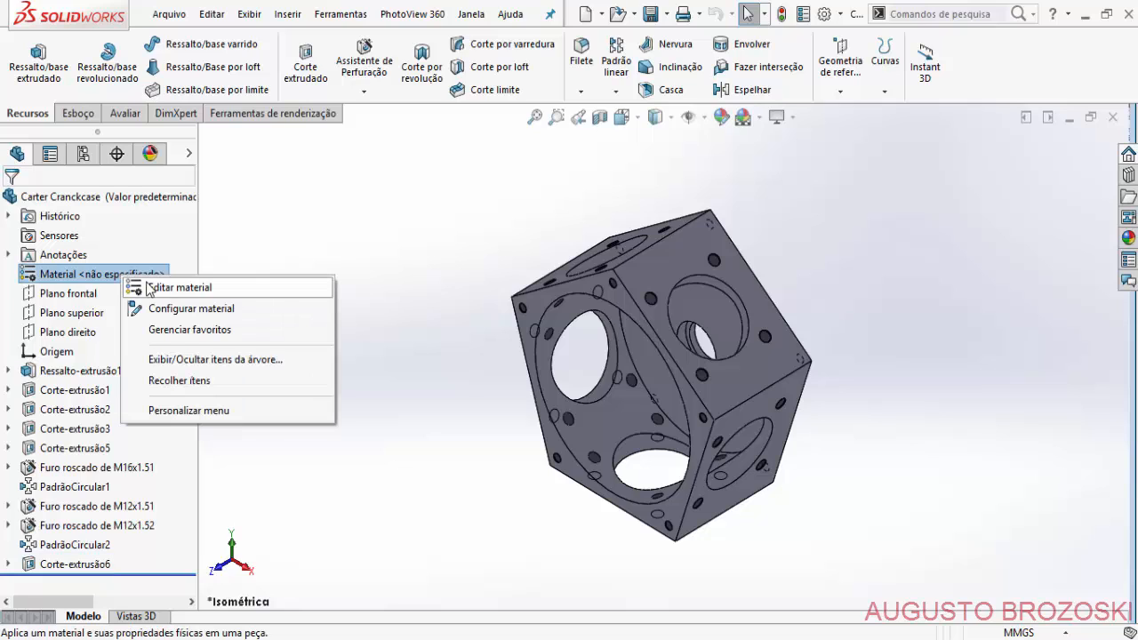
pyautogui.click(188, 288)
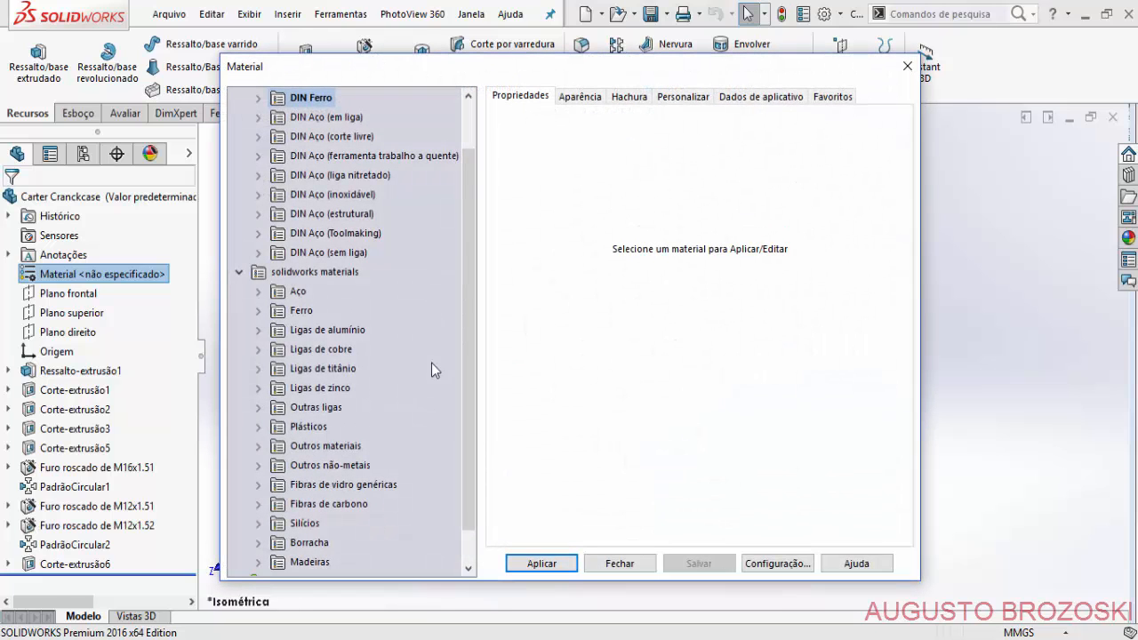
pyautogui.click(258, 292)
pyautogui.click(331, 291)
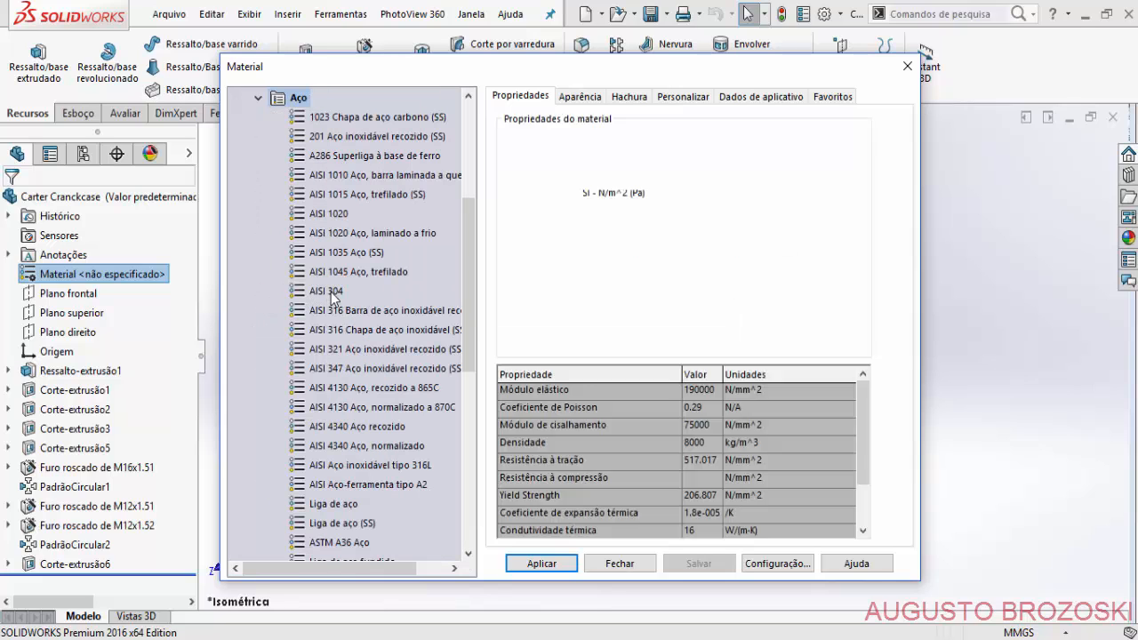
pyautogui.click(548, 567)
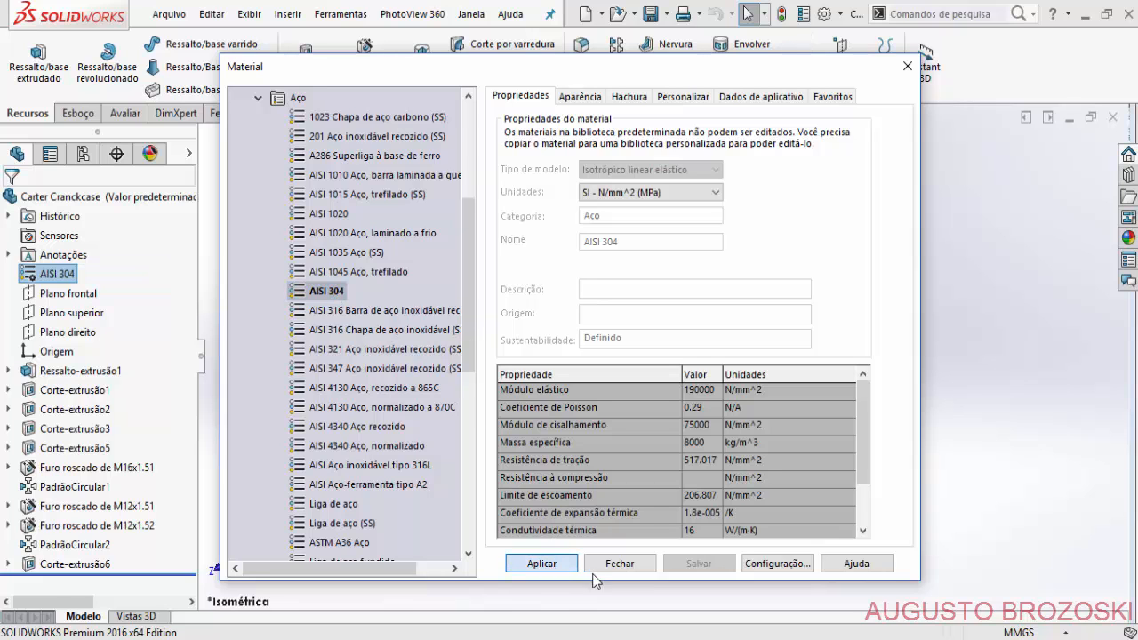
pyautogui.click(620, 563)
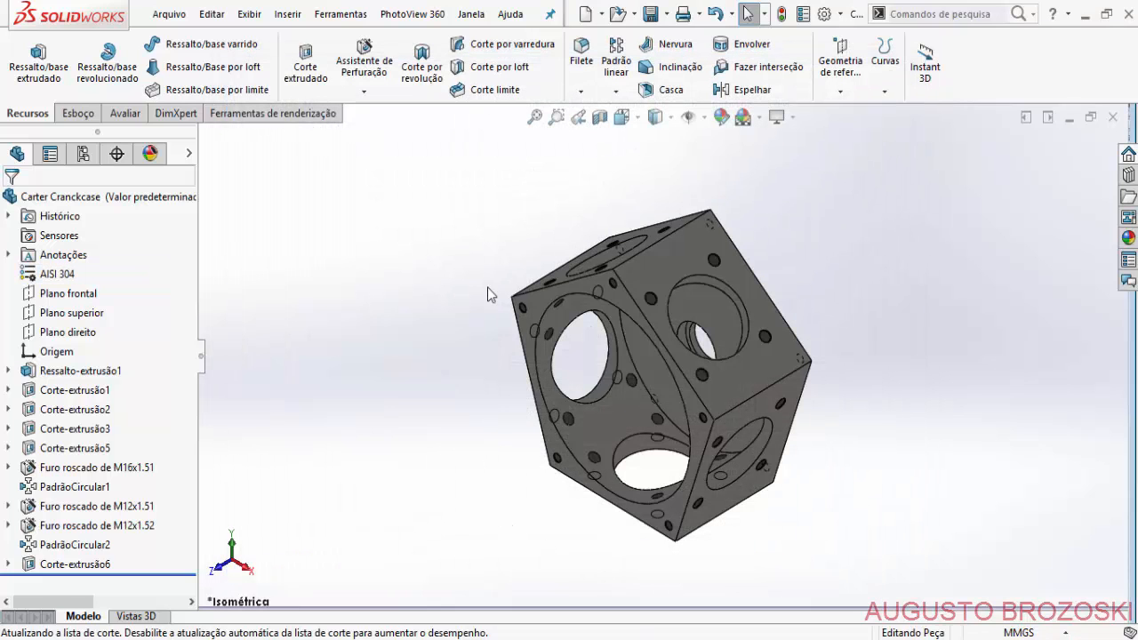
pyautogui.click(648, 18)
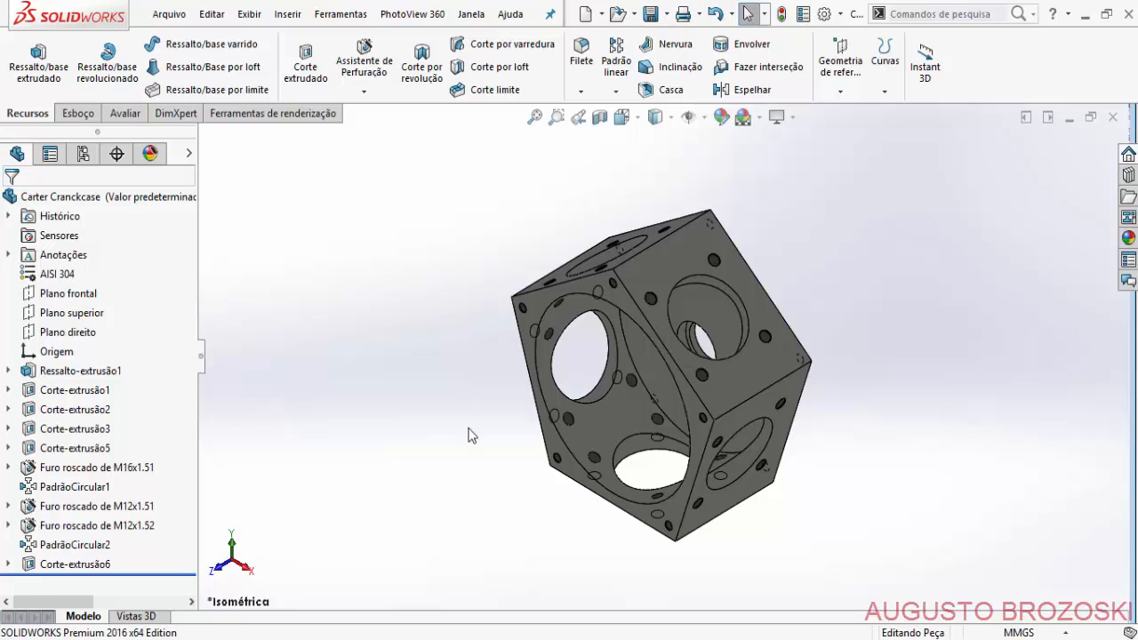